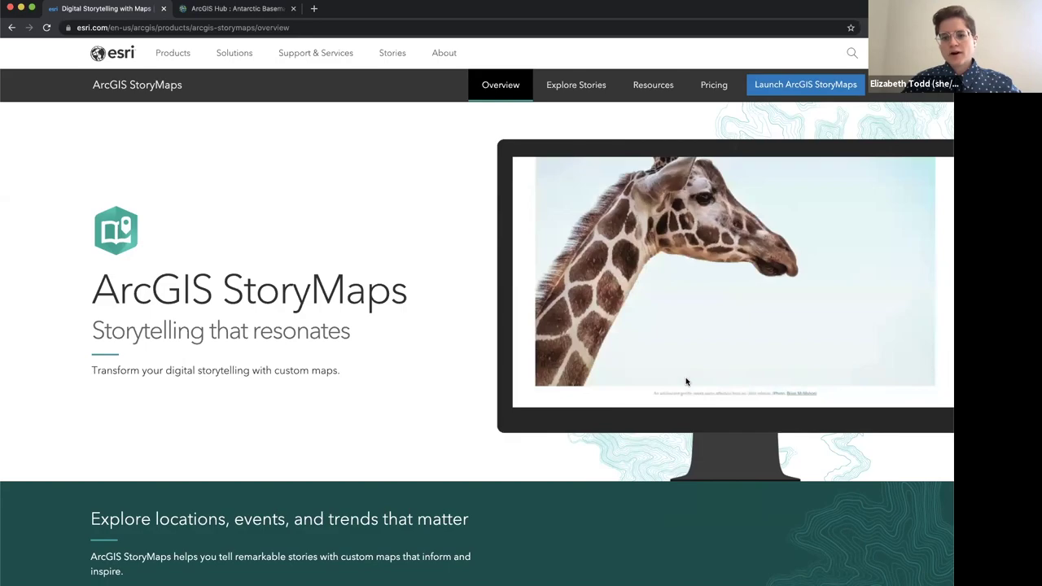
# Step: Open the Explore Stories page and look through its featured reads, featured storytellers and story albums by topic
pyautogui.scroll(-5, 686, 382)
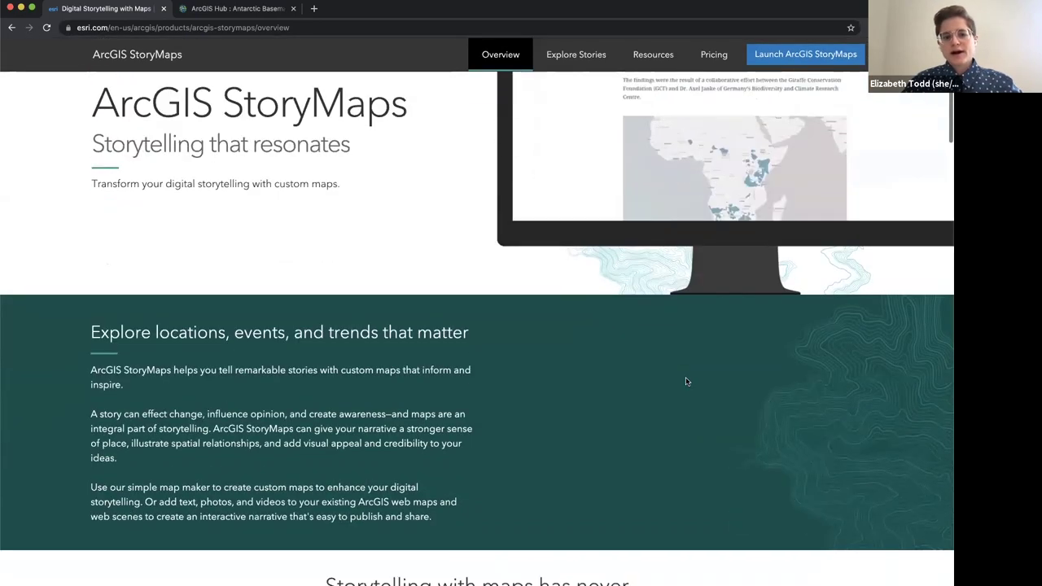
pyautogui.scroll(3, 684, 399)
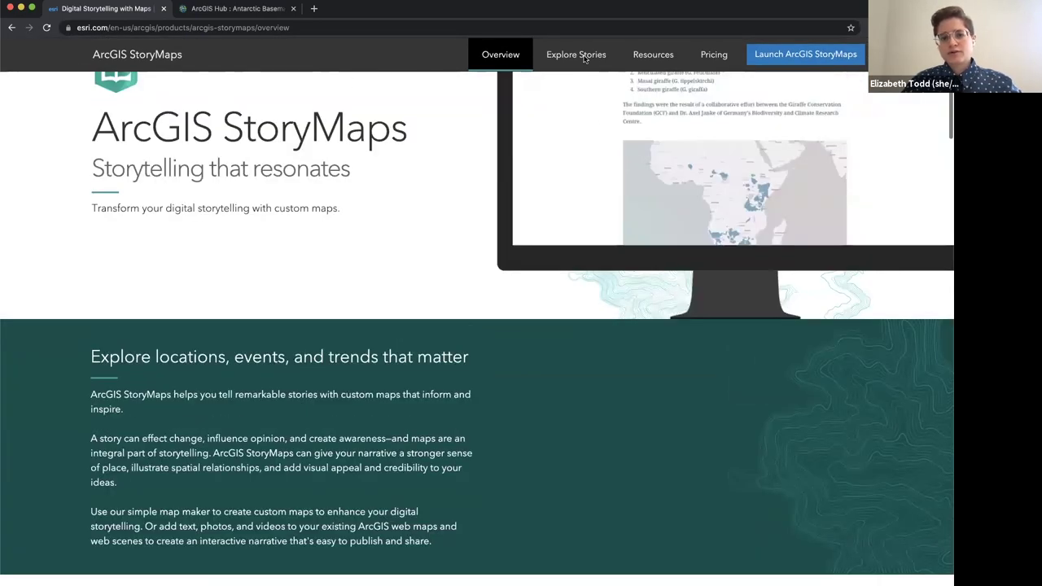
pyautogui.click(584, 59)
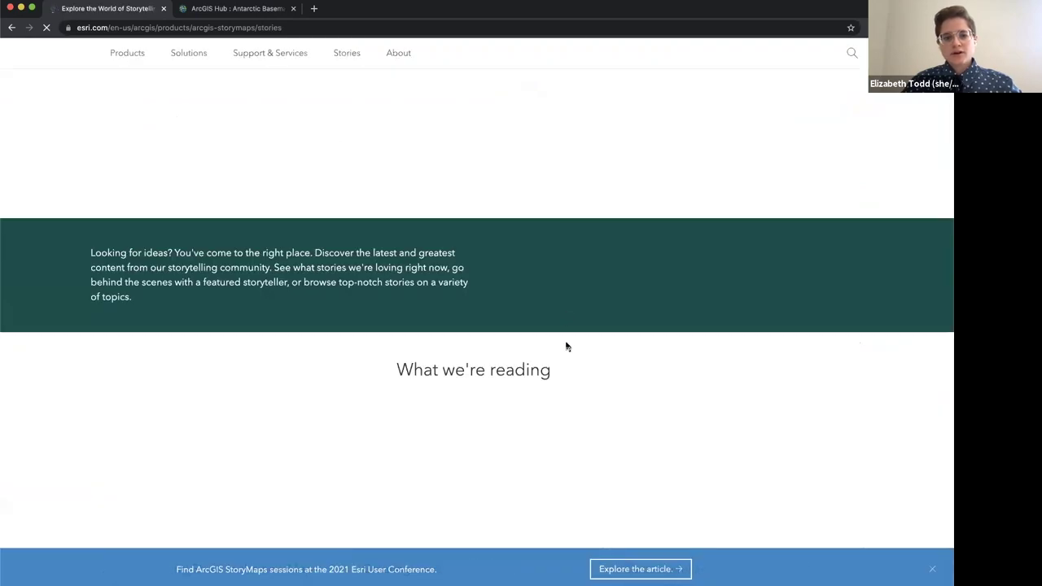
pyautogui.scroll(-3, 559, 438)
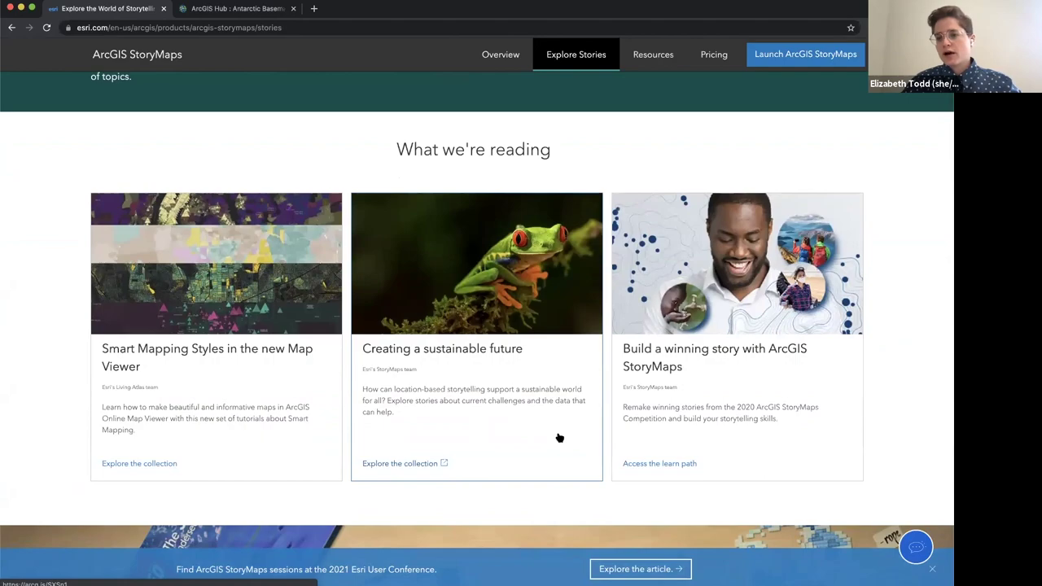
pyautogui.scroll(-4, 559, 438)
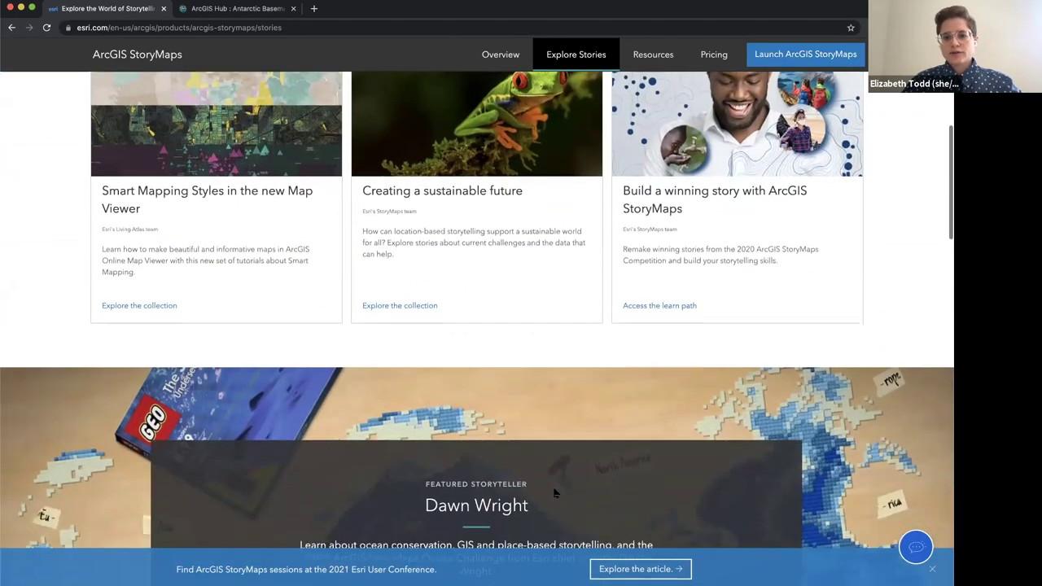
pyautogui.scroll(-6, 555, 492)
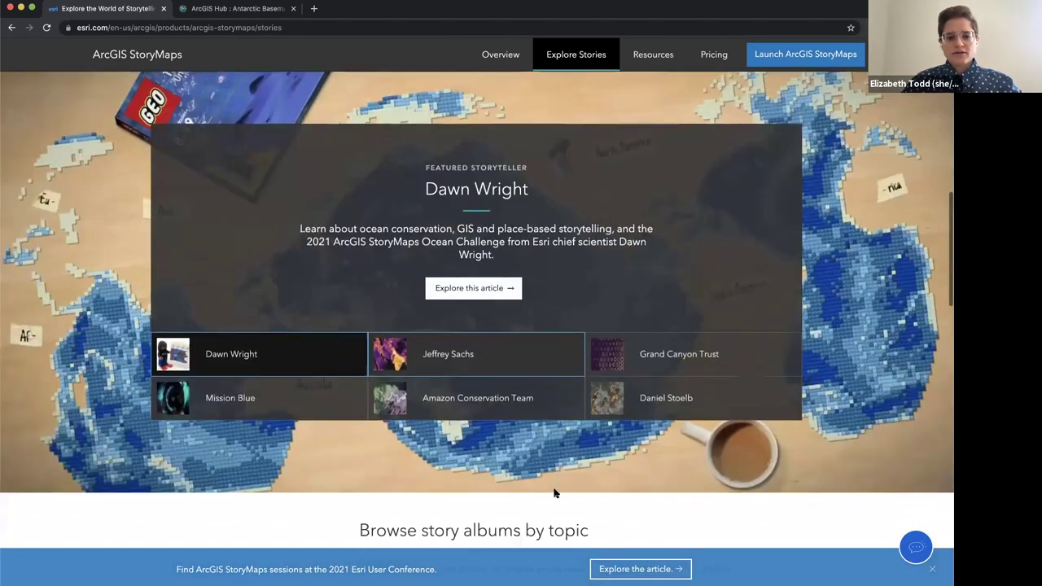
pyautogui.scroll(-7, 555, 492)
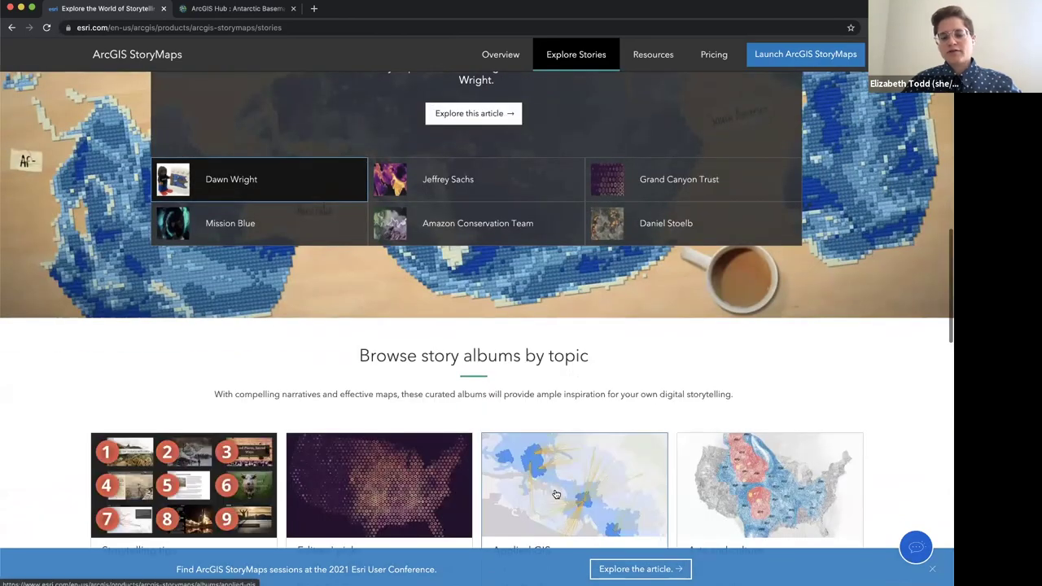
pyautogui.scroll(-1, 556, 494)
pyautogui.scroll(2, 556, 494)
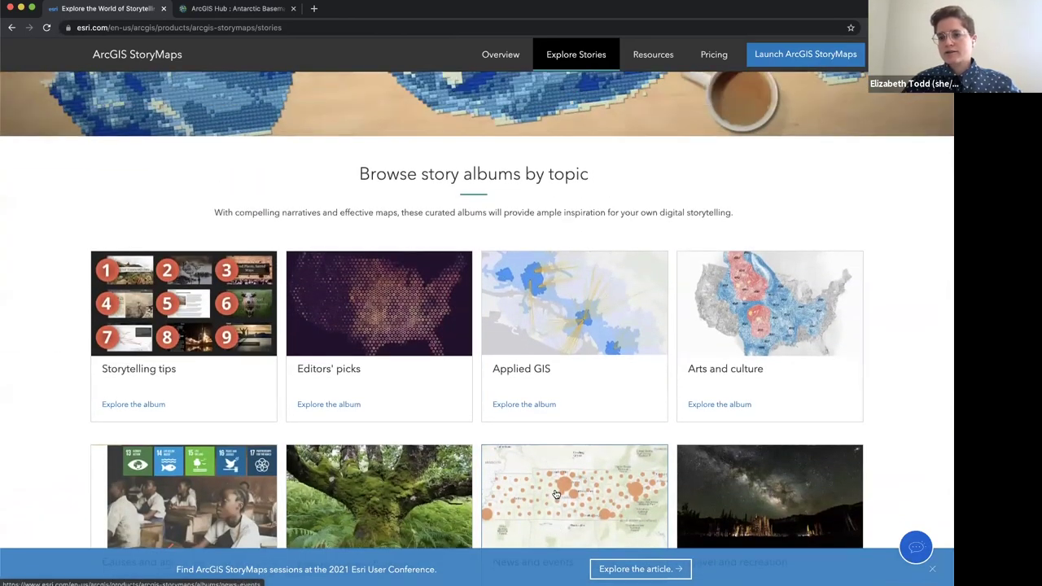
pyautogui.scroll(1, 556, 494)
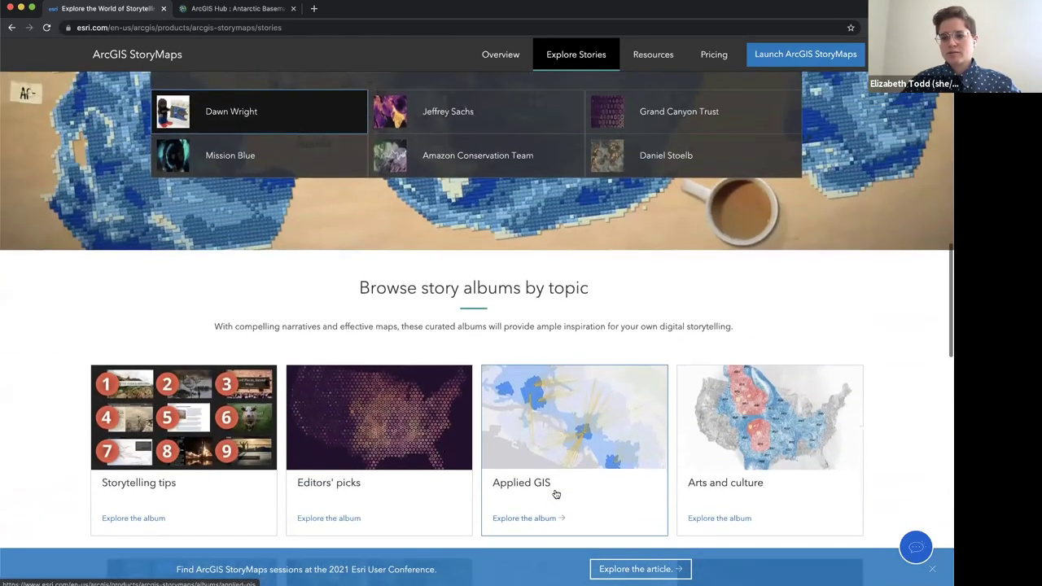
# Step: Open the Resources page and review the "Start with a great story" and "Make your first story" sections
pyautogui.click(646, 65)
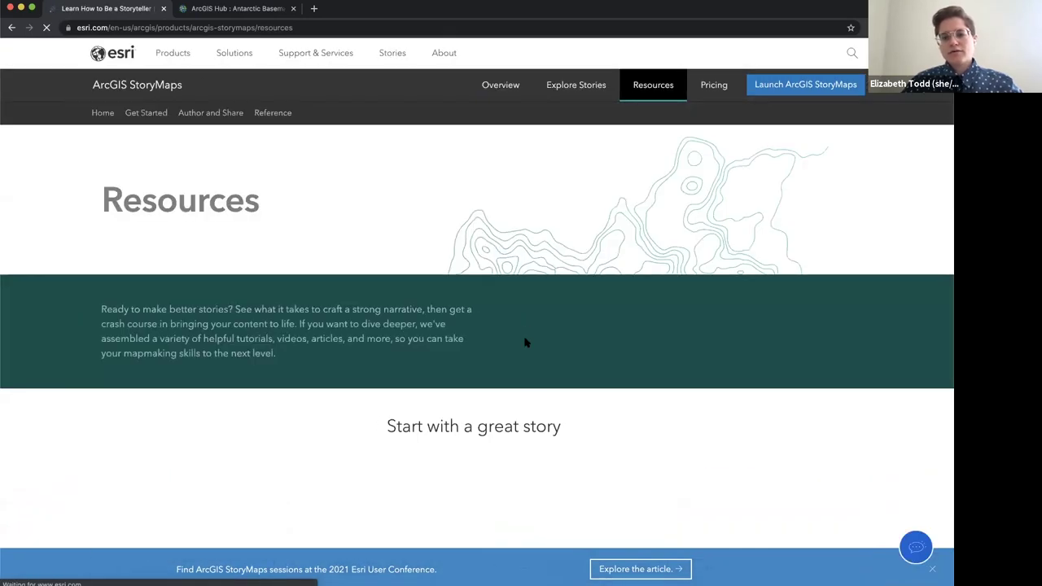
pyautogui.scroll(-5, 535, 405)
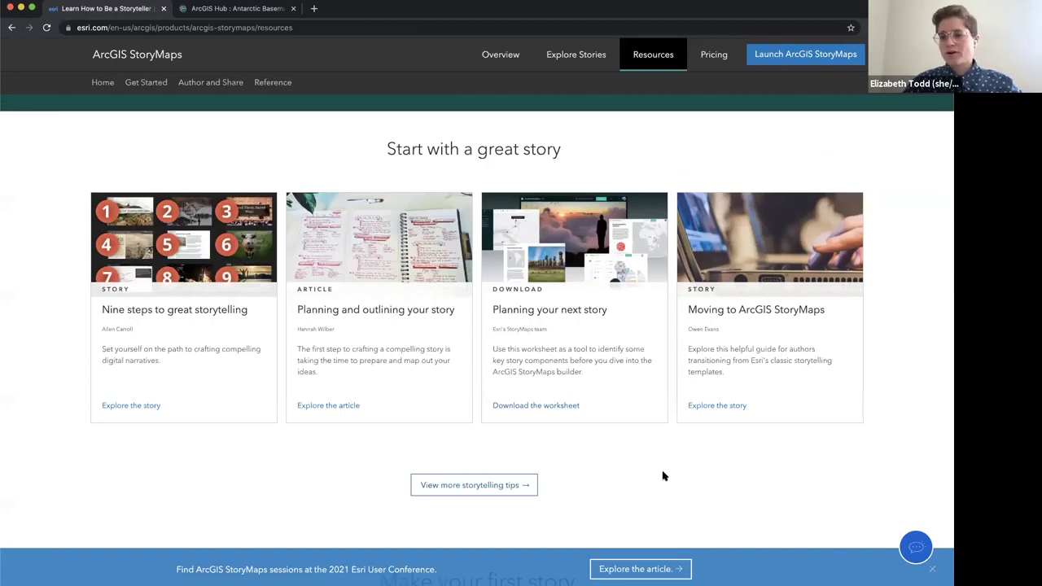
pyautogui.scroll(-1, 663, 476)
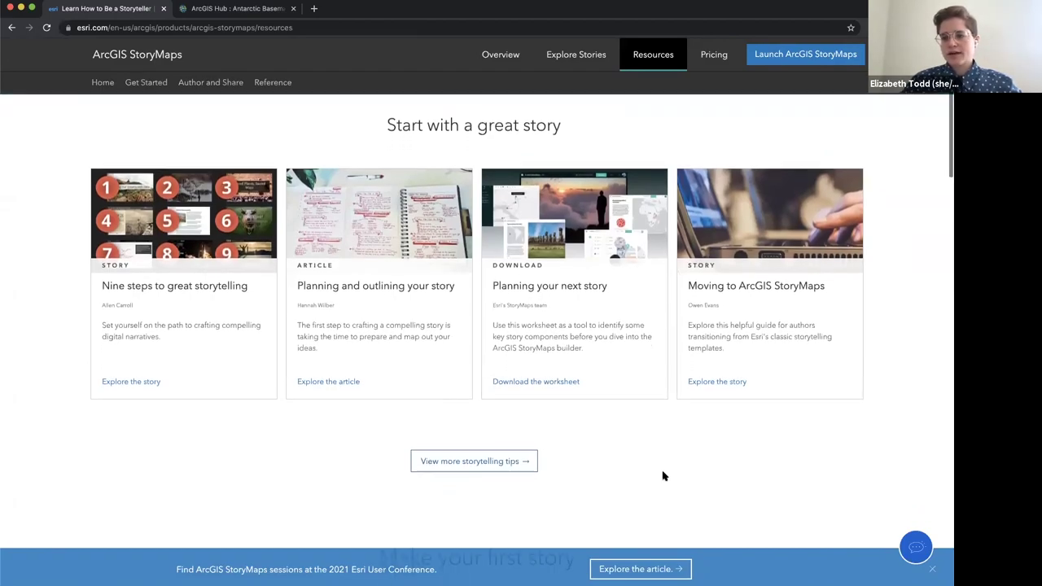
pyautogui.scroll(-5, 664, 476)
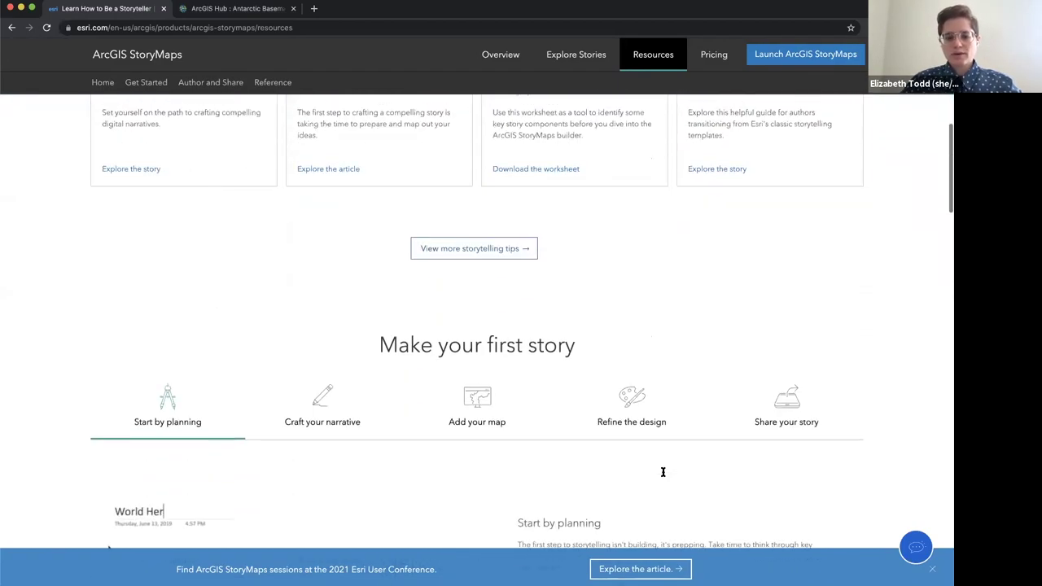
pyautogui.scroll(-2, 663, 476)
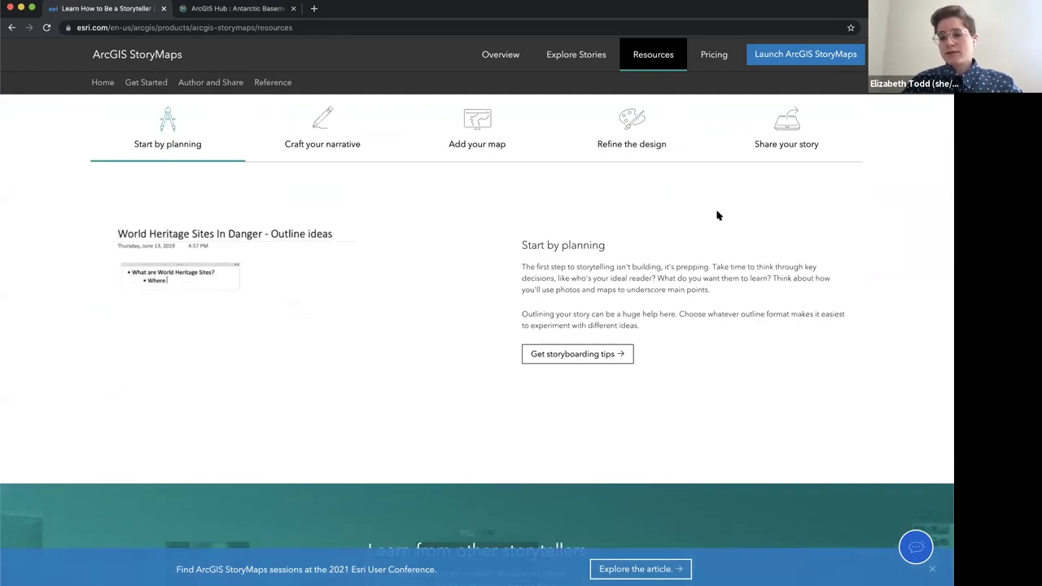
# Step: Launch ArcGIS StoryMaps and create a new story from scratch titled "this is a demo"
pyautogui.click(774, 57)
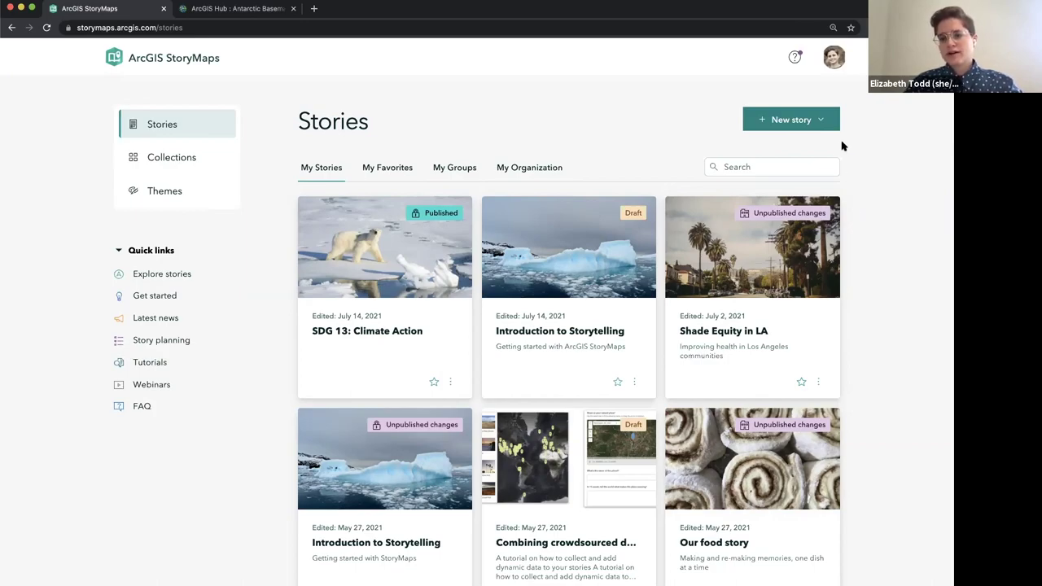
pyautogui.click(820, 120)
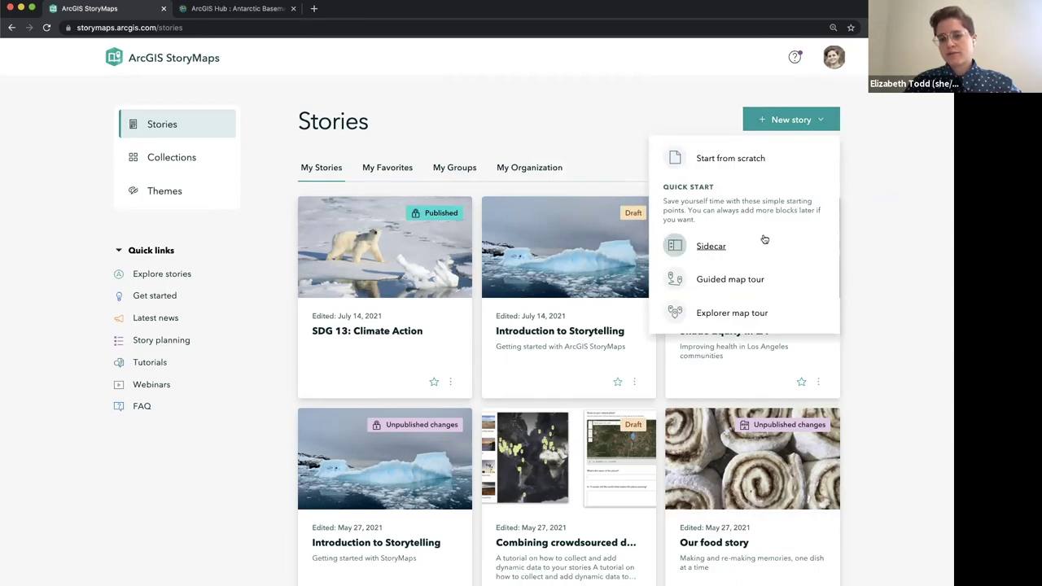
pyautogui.moveTo(764, 240)
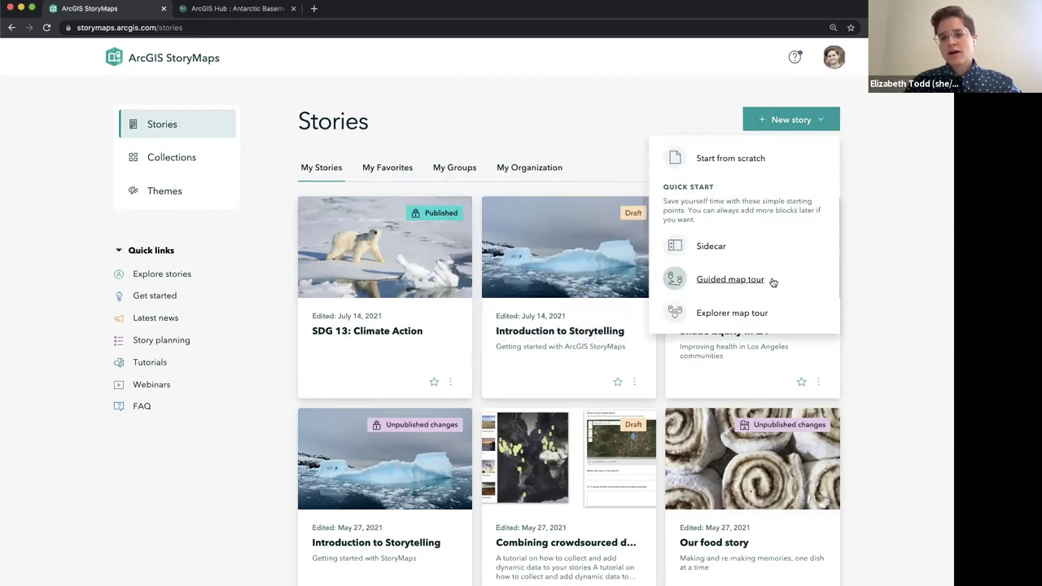
pyautogui.moveTo(772, 284)
pyautogui.moveTo(777, 315)
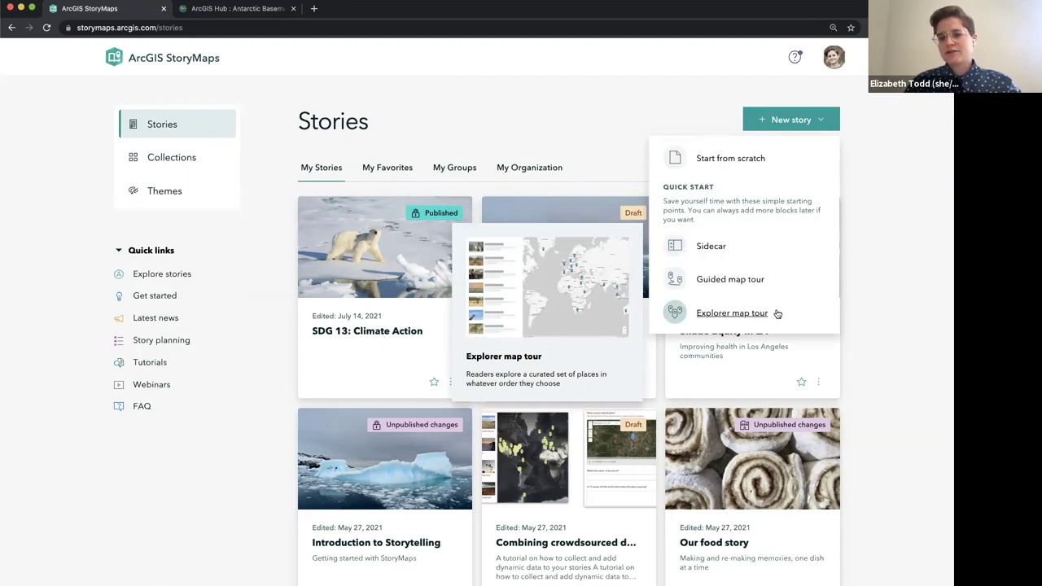
pyautogui.click(754, 160)
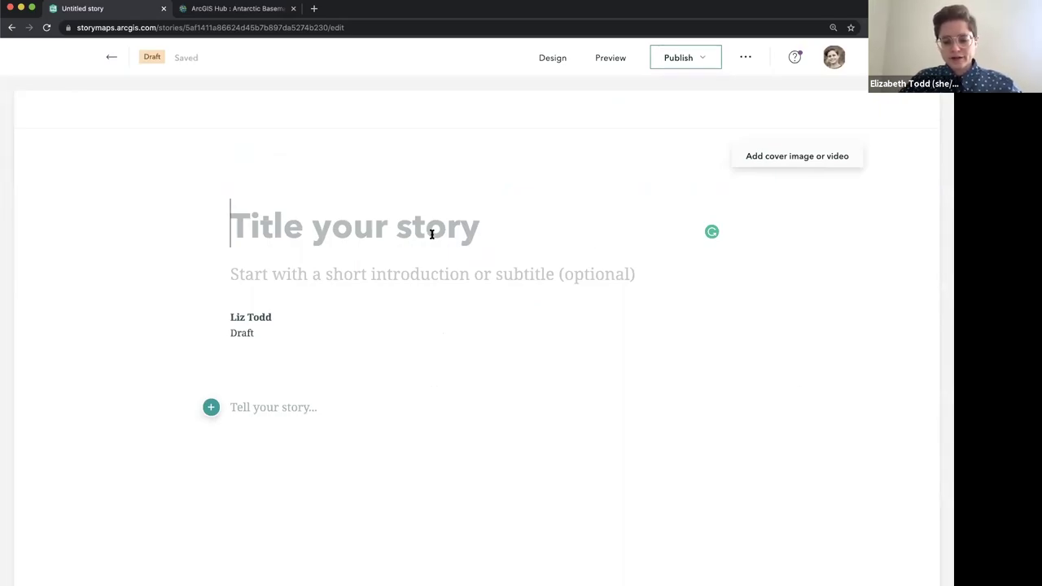
pyautogui.write('this is a demo')
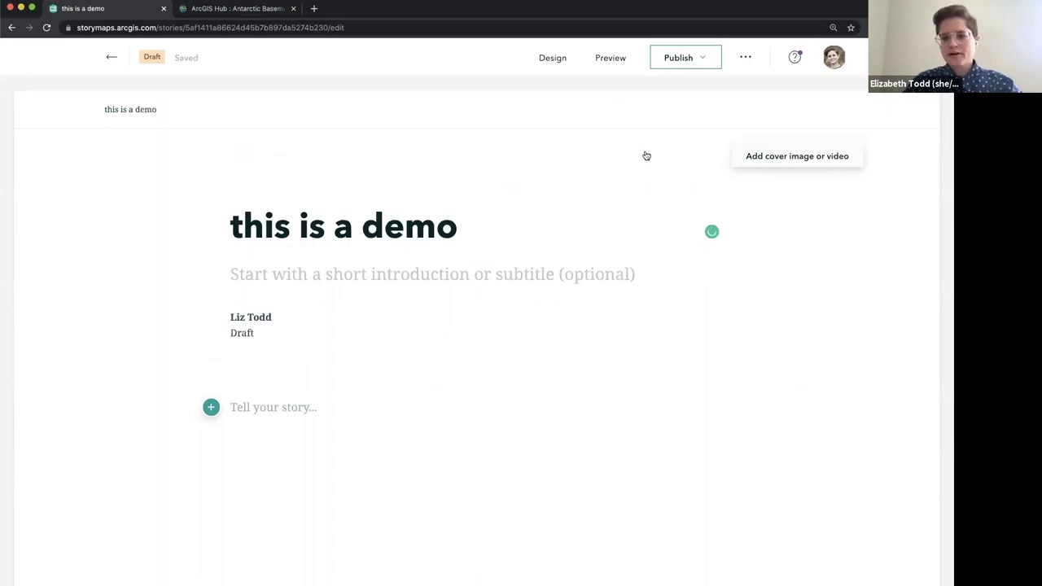
# Step: Add Ice One.jpg as the story's cover image and try the Side-by-side cover layout before choosing Full
pyautogui.click(753, 155)
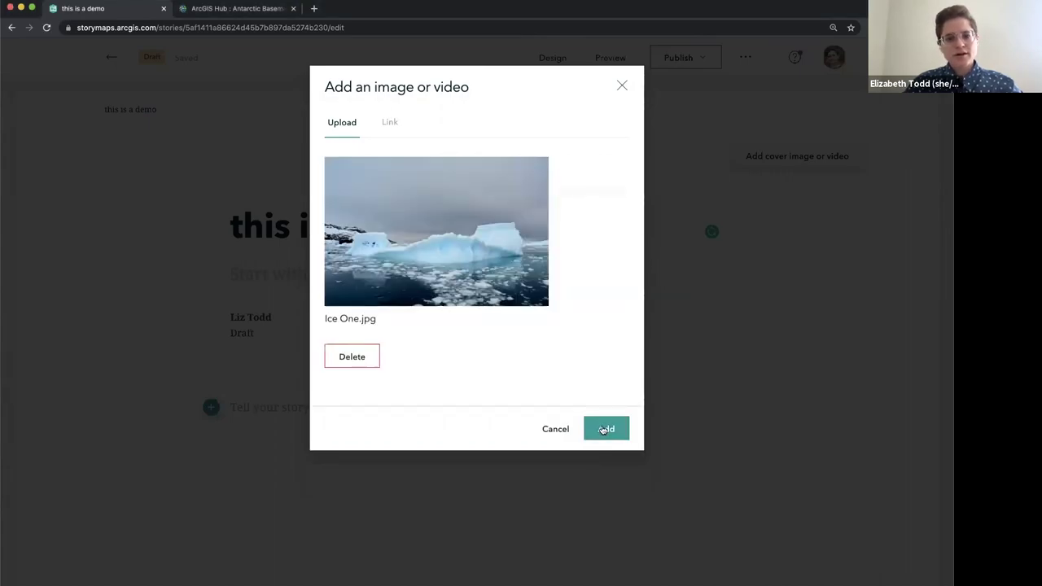
pyautogui.click(605, 429)
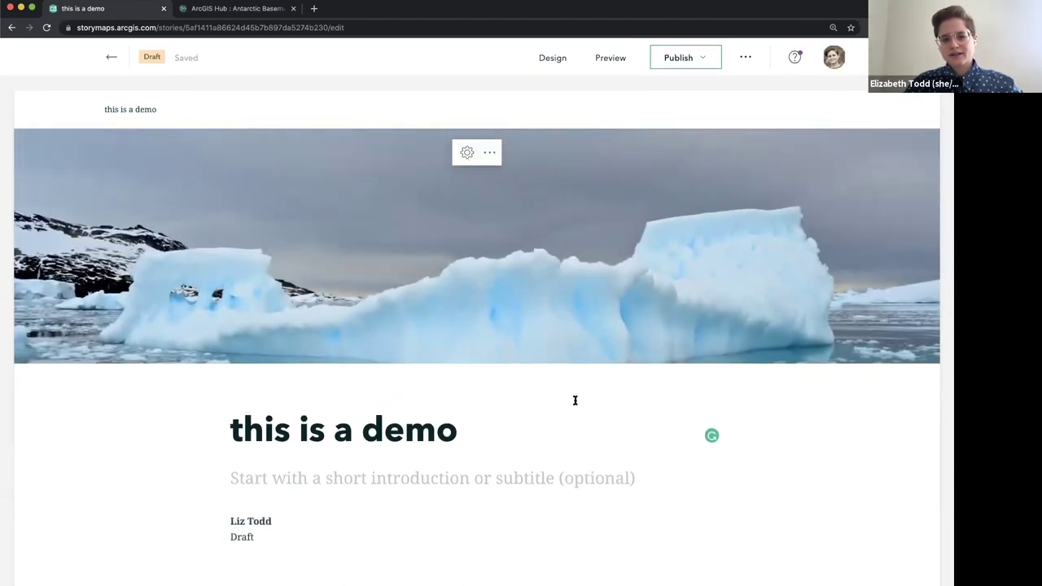
pyautogui.click(553, 59)
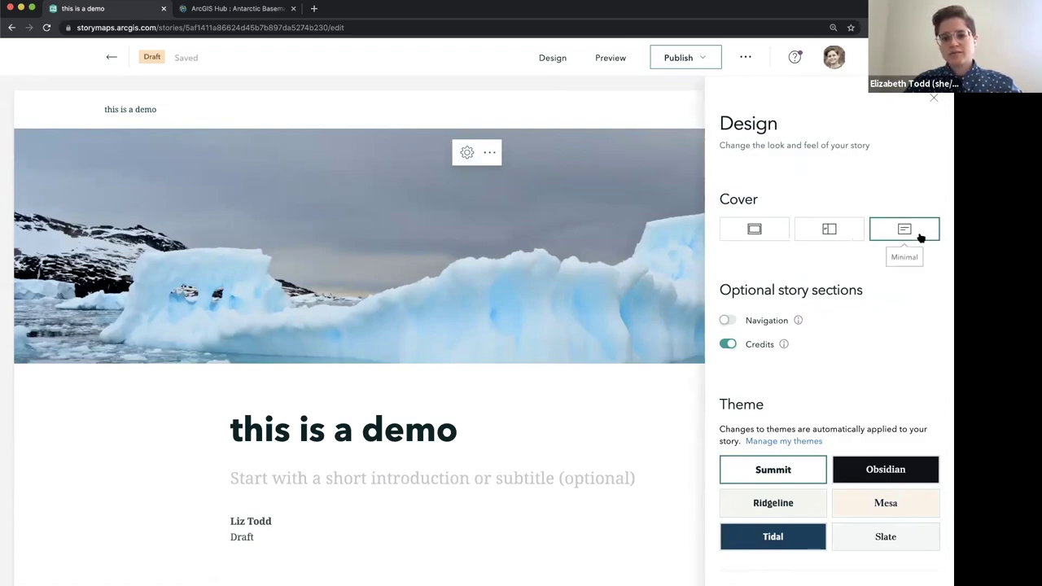
pyautogui.click(845, 232)
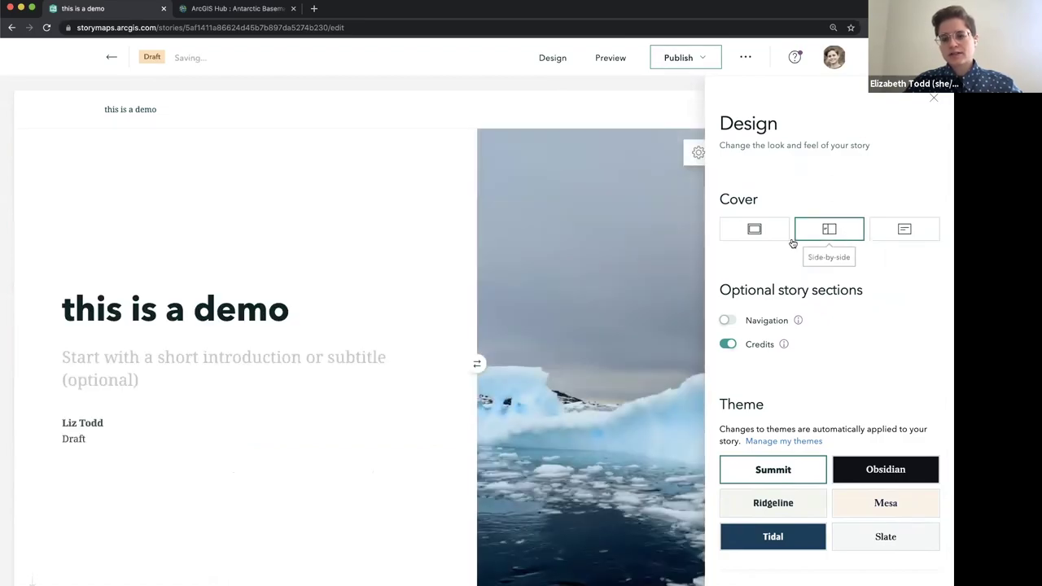
pyautogui.click(753, 231)
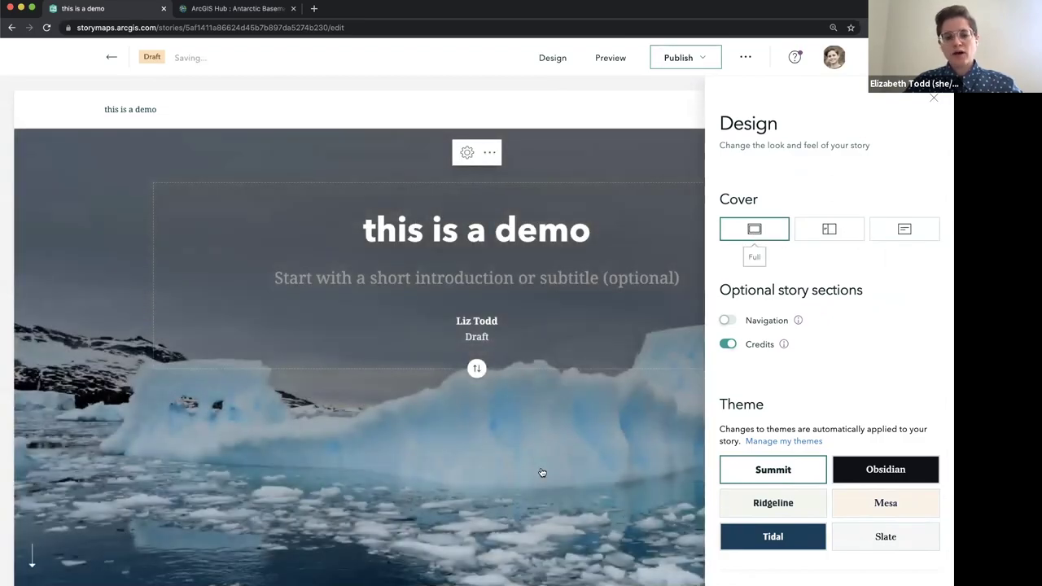
pyautogui.click(543, 479)
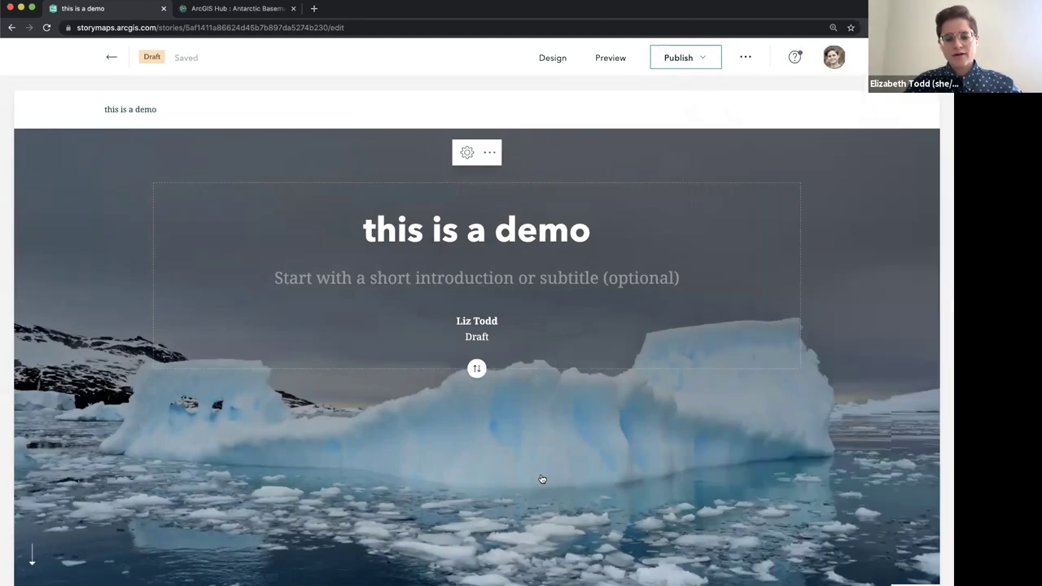
pyautogui.scroll(-2, 542, 478)
pyautogui.scroll(2, 542, 479)
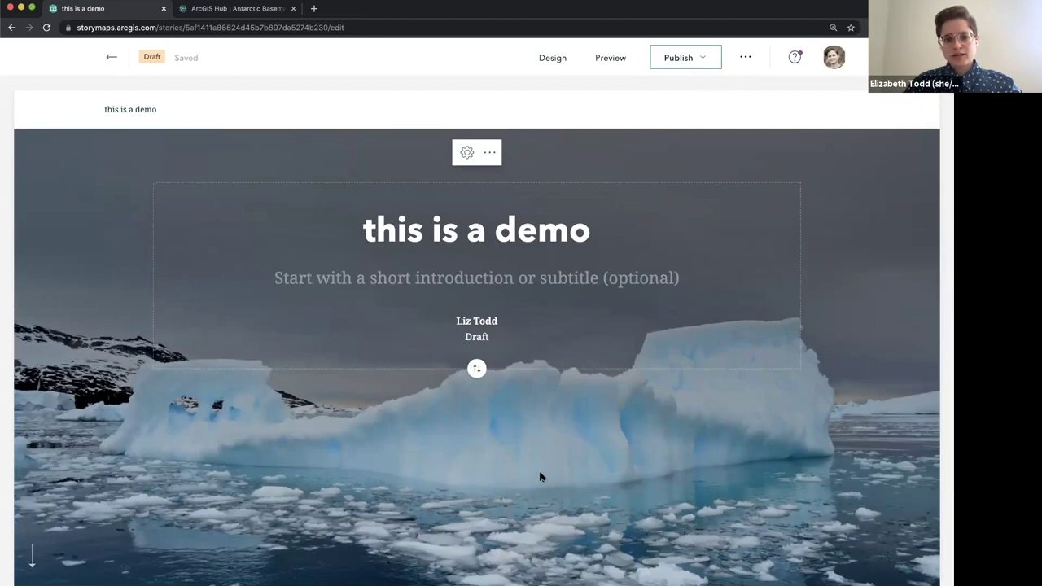
# Step: Try the title block in the lower part of the cover and return it to the upper part
pyautogui.click(479, 370)
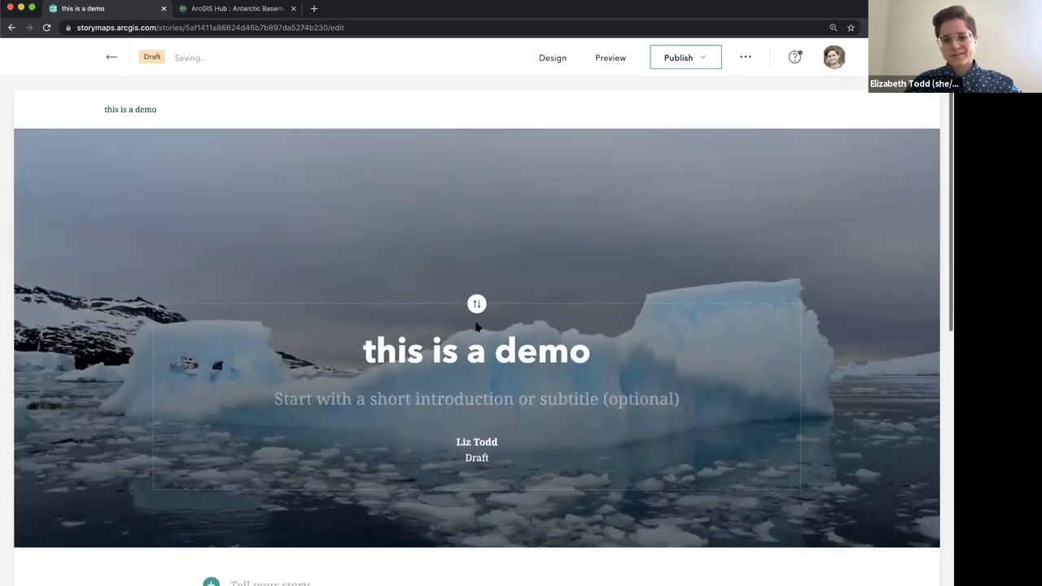
pyautogui.click(476, 304)
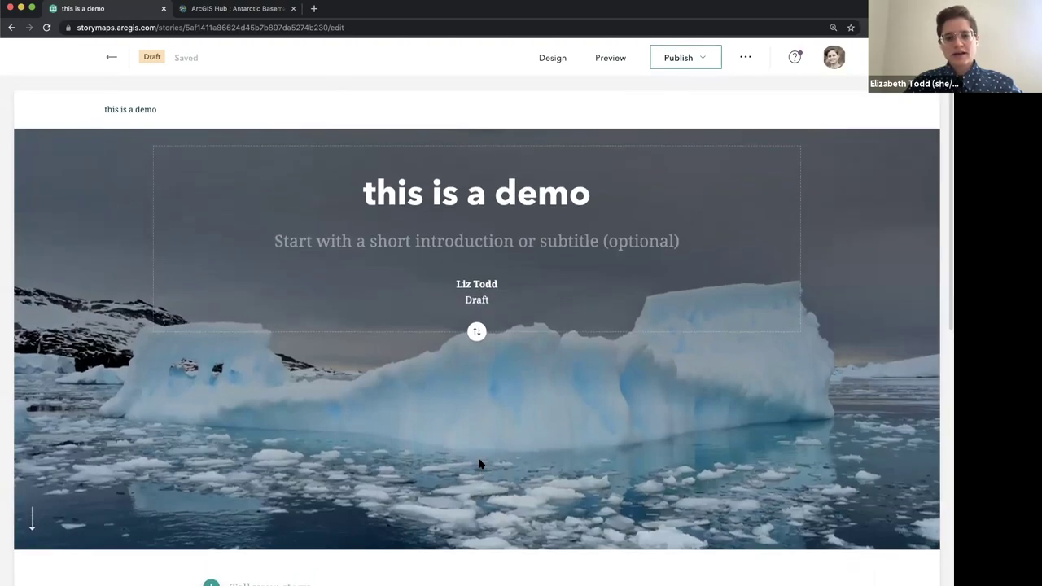
pyautogui.scroll(-2, 560, 235)
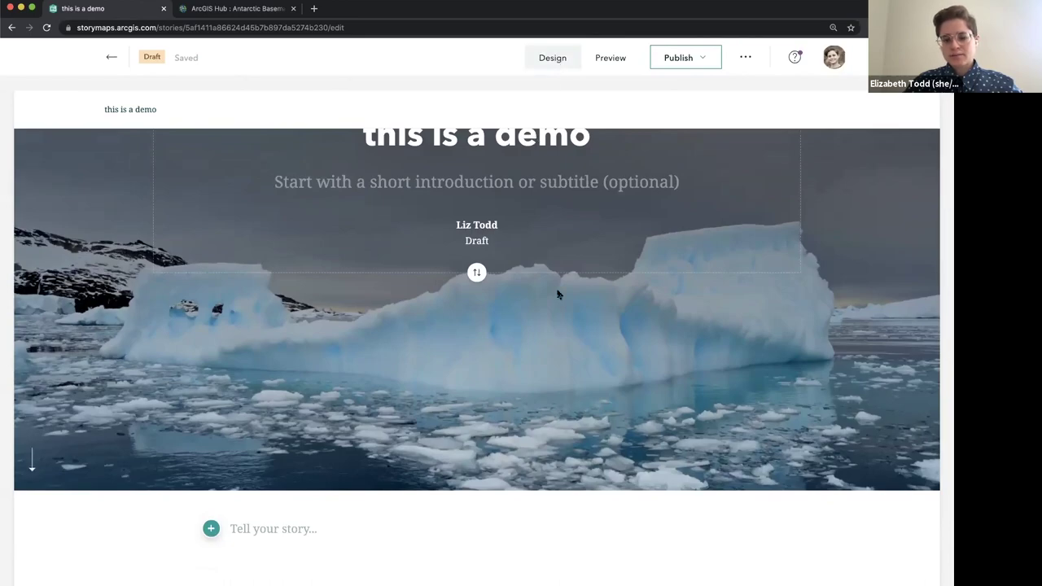
pyautogui.scroll(-4, 559, 293)
pyautogui.scroll(5, 558, 293)
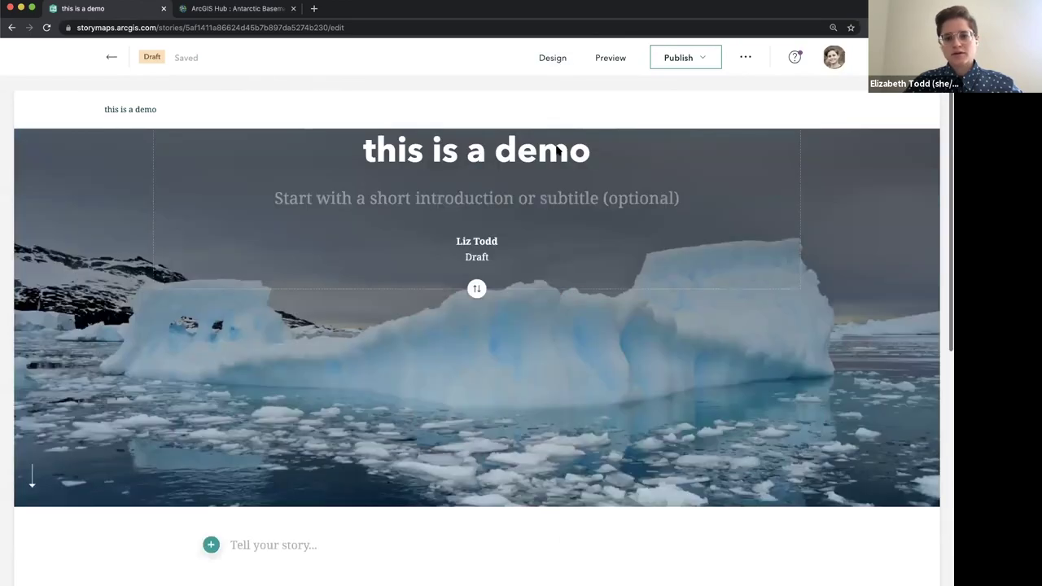
# Step: Go from the story's design settings to theme management and open the antarctica theme for editing
pyautogui.click(553, 58)
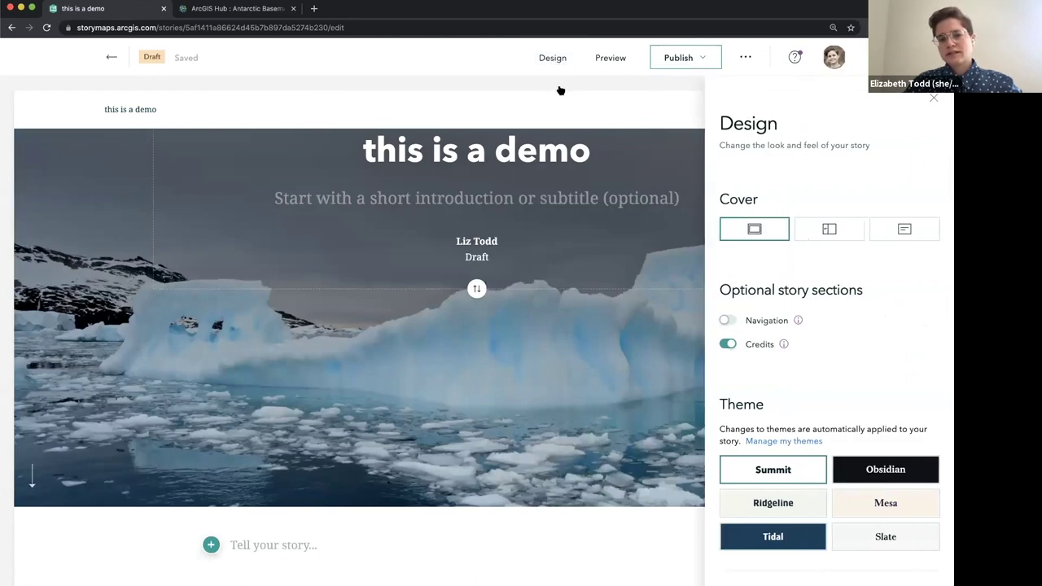
pyautogui.scroll(-3, 849, 346)
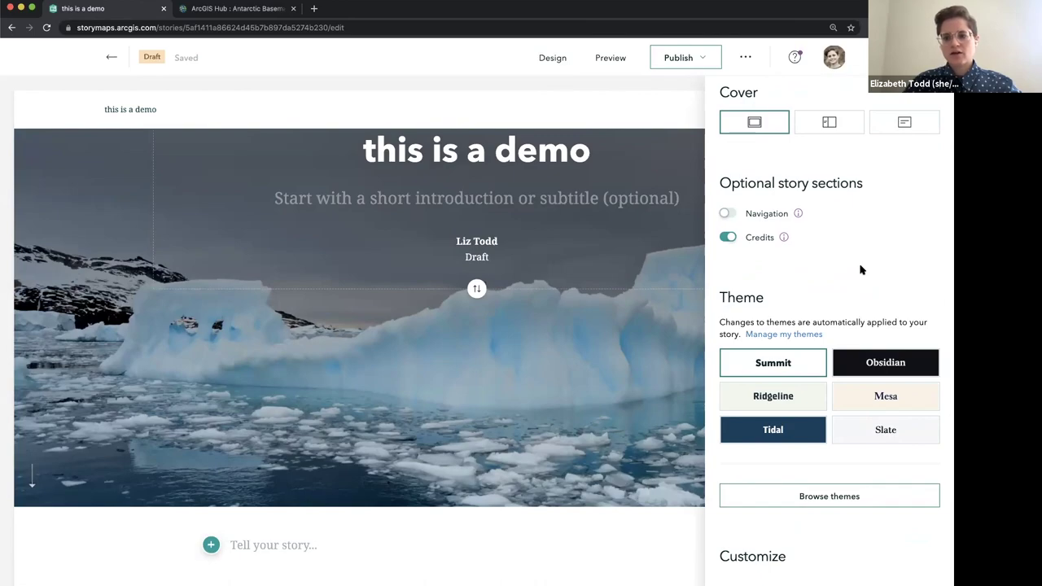
pyautogui.click(799, 336)
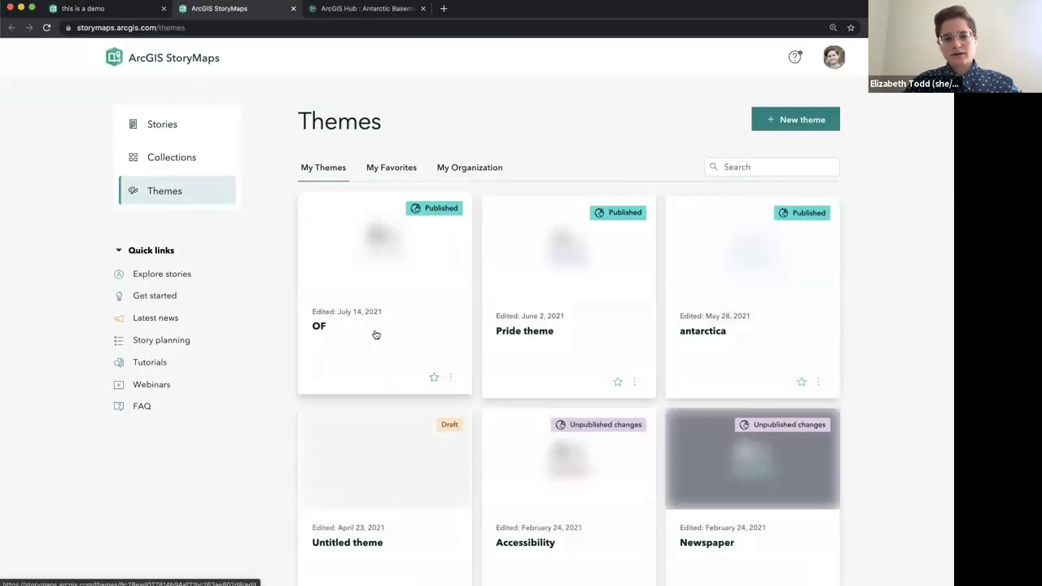
pyautogui.click(721, 340)
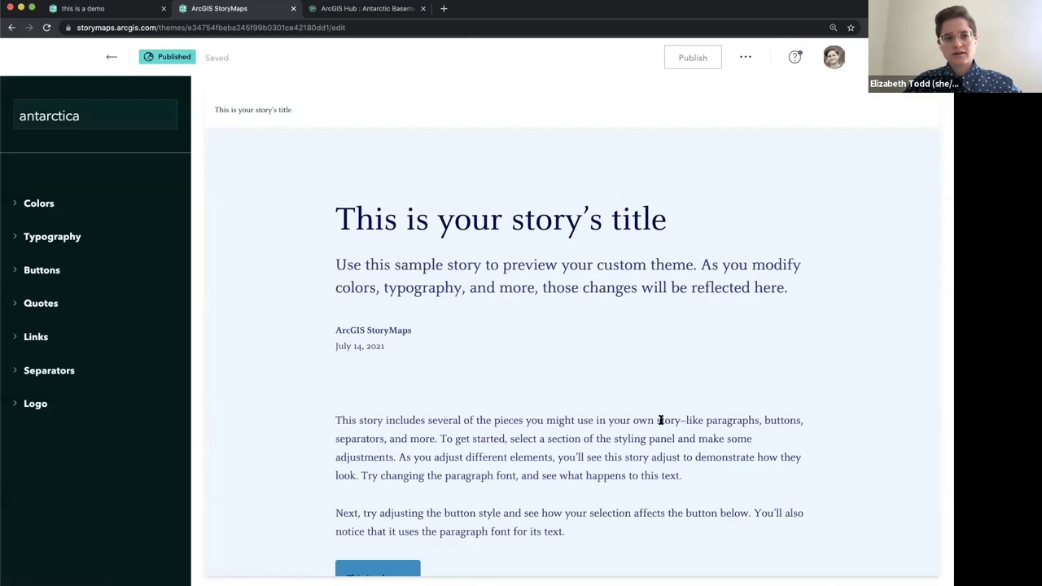
# Step: Examine the theme's sample story and its header, background and accent color settings
pyautogui.scroll(-5, 660, 420)
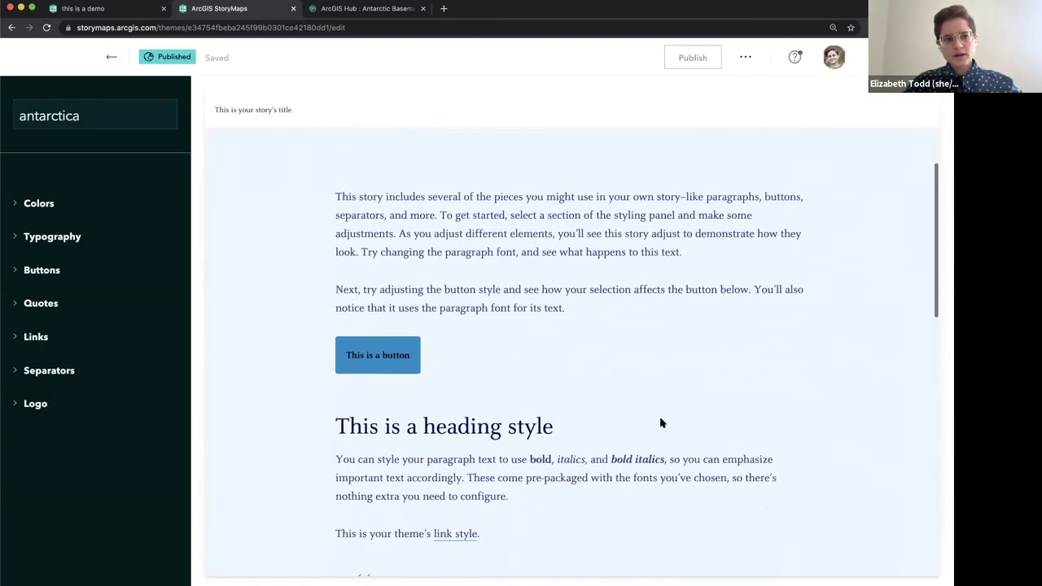
pyautogui.scroll(-2, 660, 423)
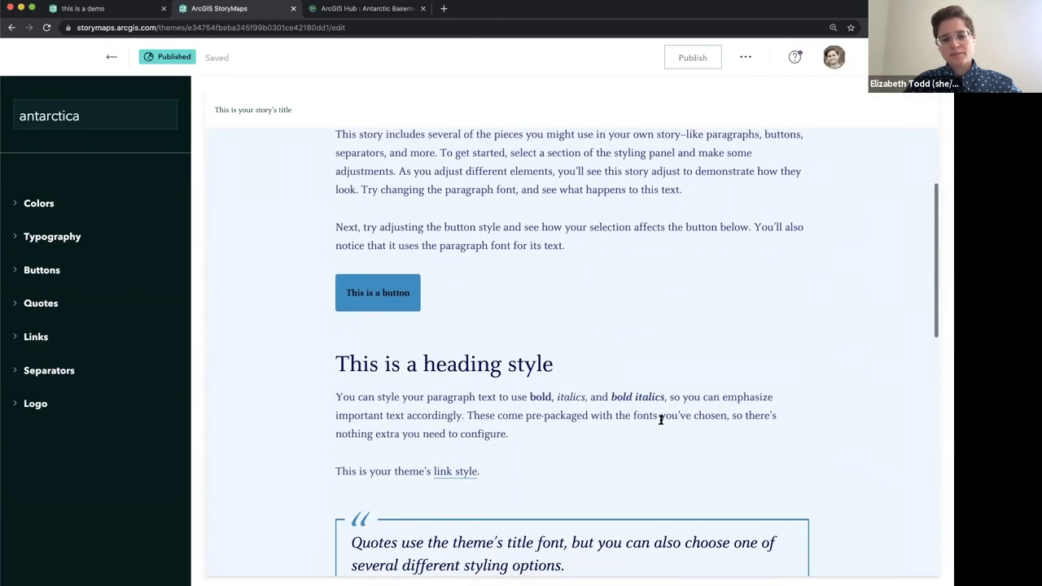
pyautogui.scroll(6, 660, 420)
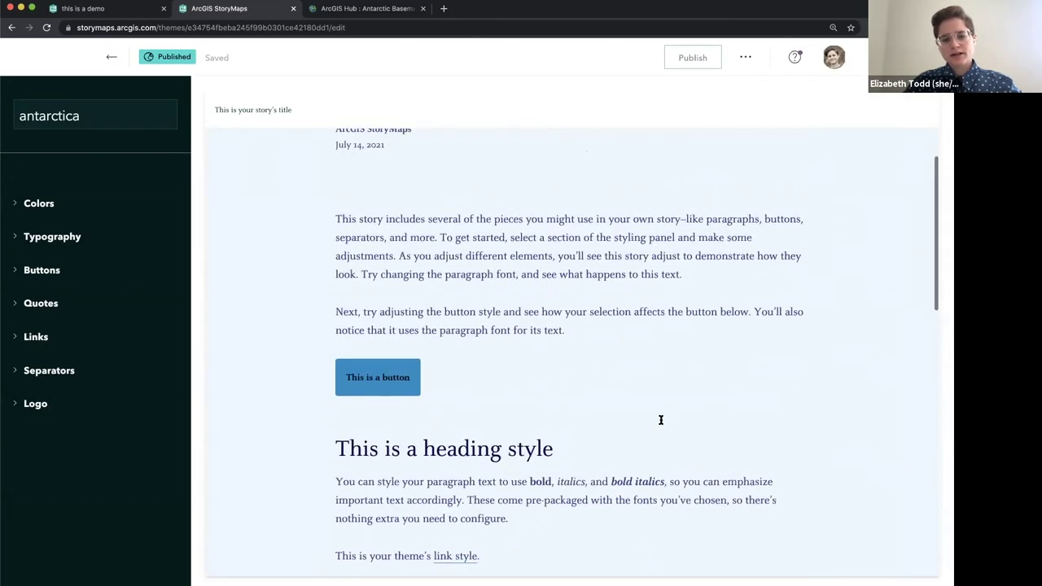
pyautogui.click(49, 204)
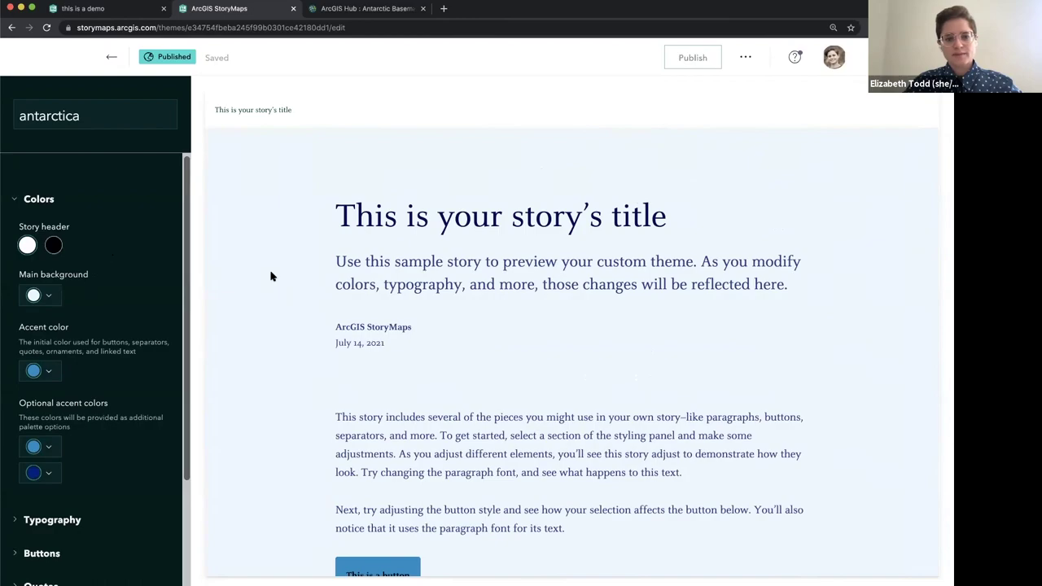
pyautogui.scroll(-2, 271, 277)
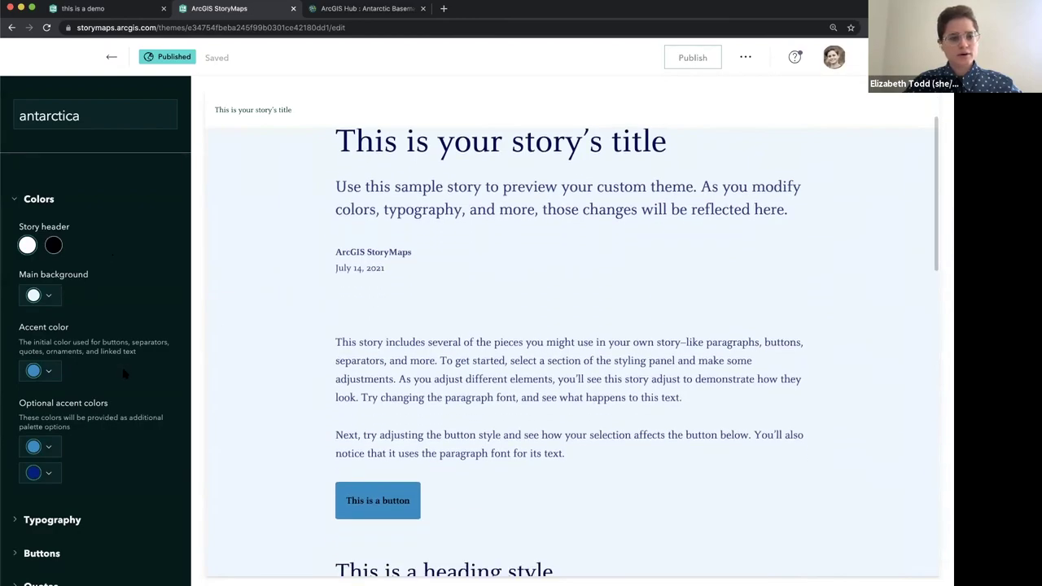
pyautogui.scroll(-2, 124, 373)
pyautogui.scroll(-3, 123, 373)
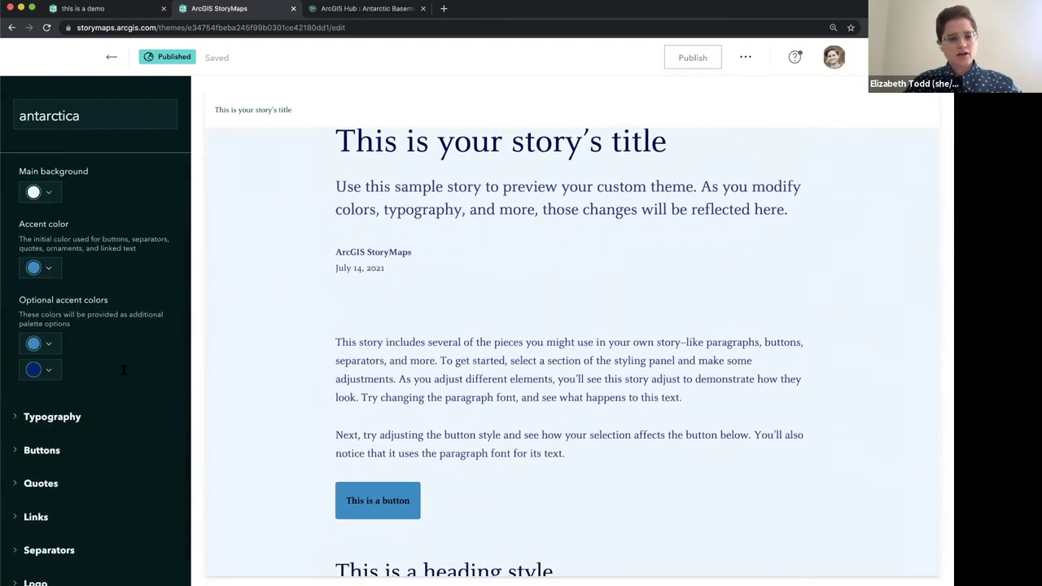
# Step: Review the theme's typography settings and the fonts offered for the title and headings
pyautogui.click(97, 377)
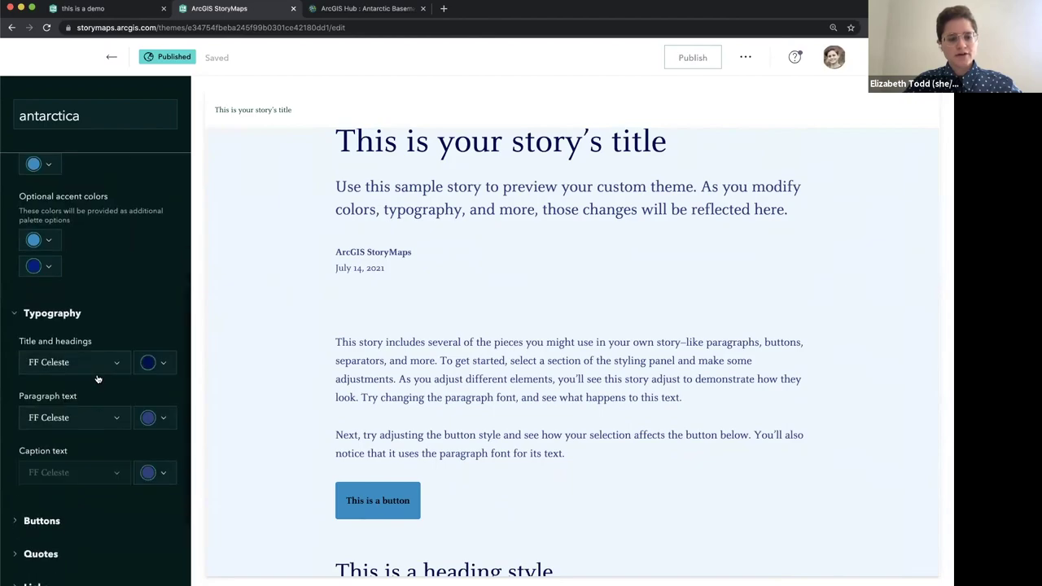
pyautogui.click(113, 305)
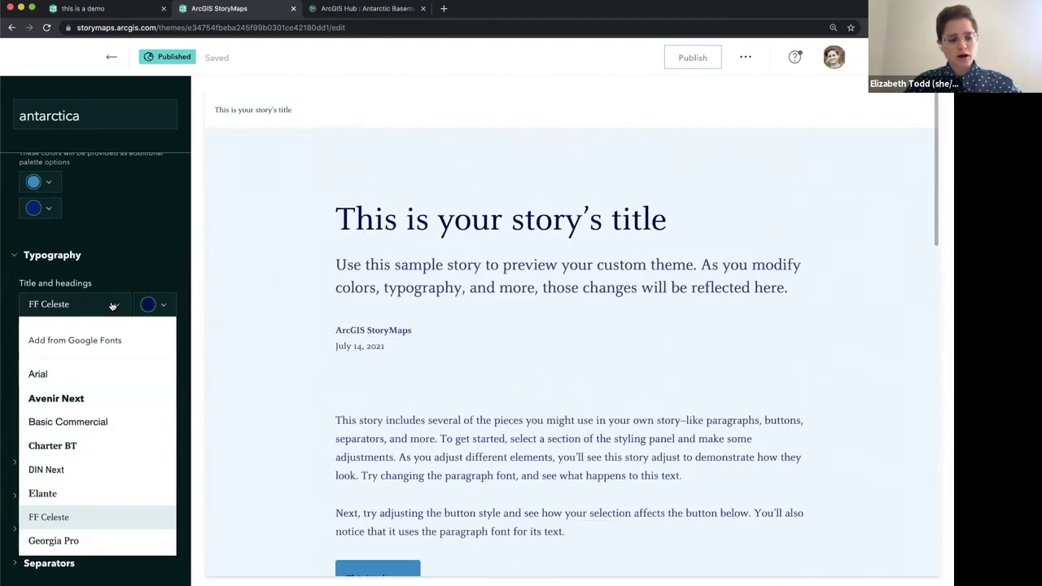
pyautogui.scroll(-2, 140, 470)
pyautogui.scroll(-5, 140, 470)
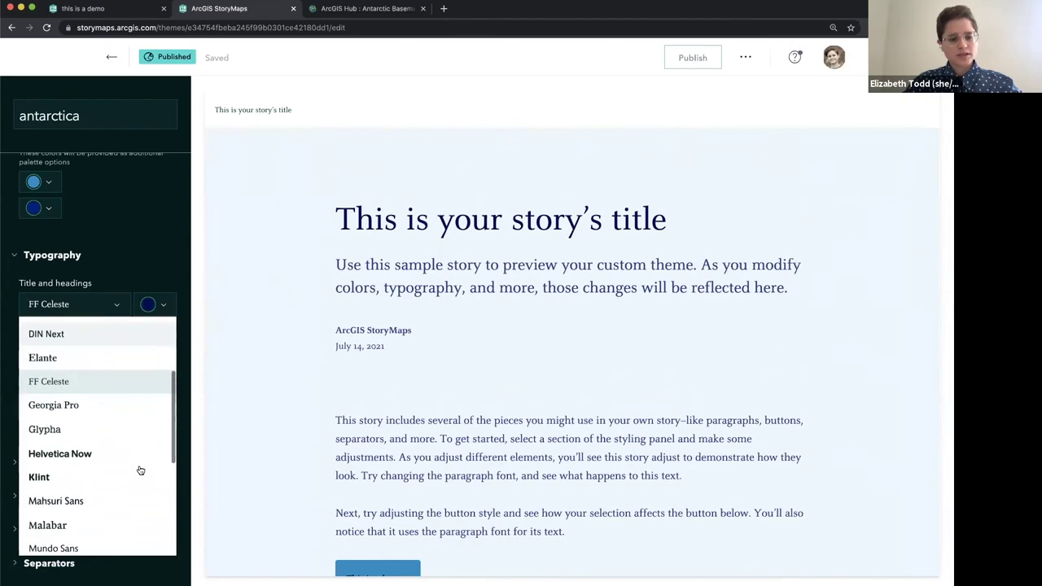
pyautogui.scroll(7, 140, 470)
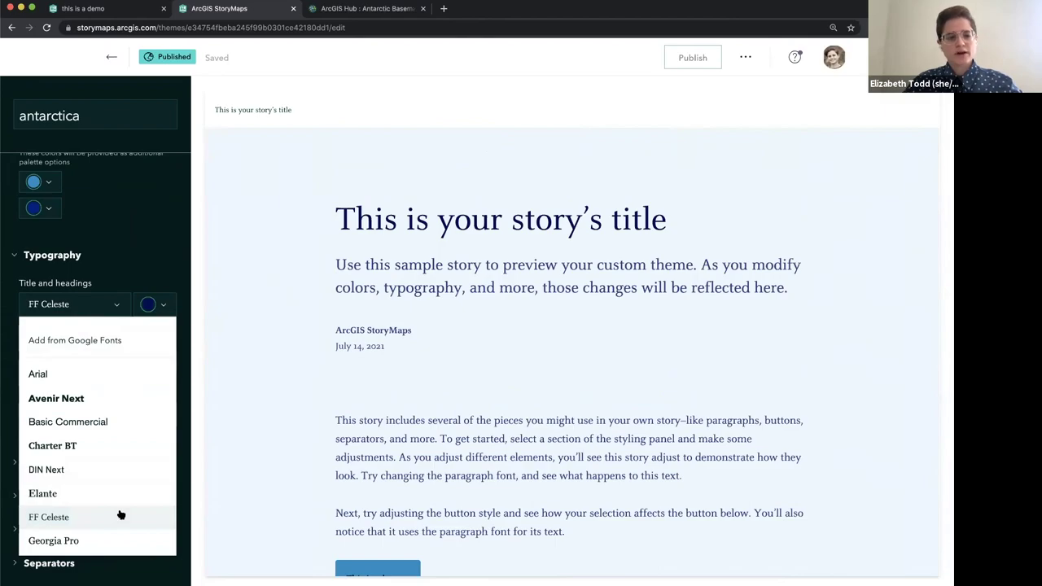
pyautogui.click(162, 247)
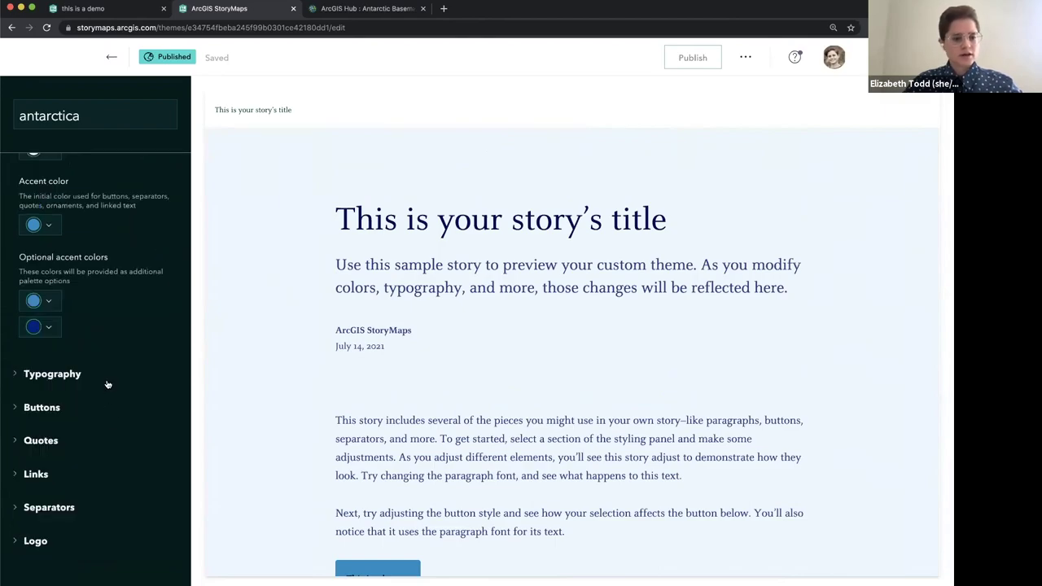
pyautogui.click(192, 379)
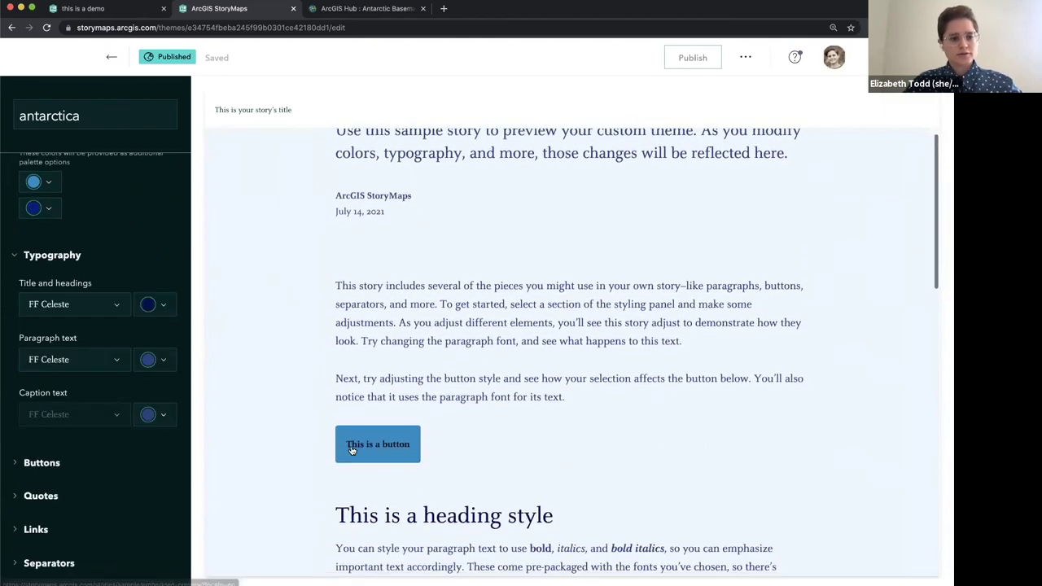
# Step: Try the fully rounded button style for the theme and return to the slightly rounded one
pyautogui.click(41, 463)
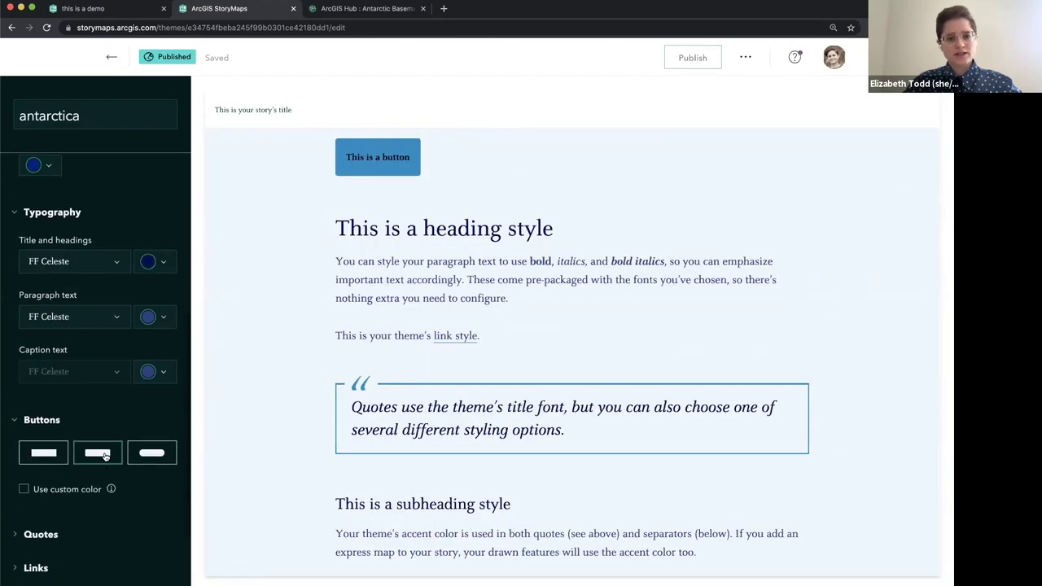
pyautogui.click(155, 454)
pyautogui.click(88, 462)
pyautogui.scroll(-1, 89, 468)
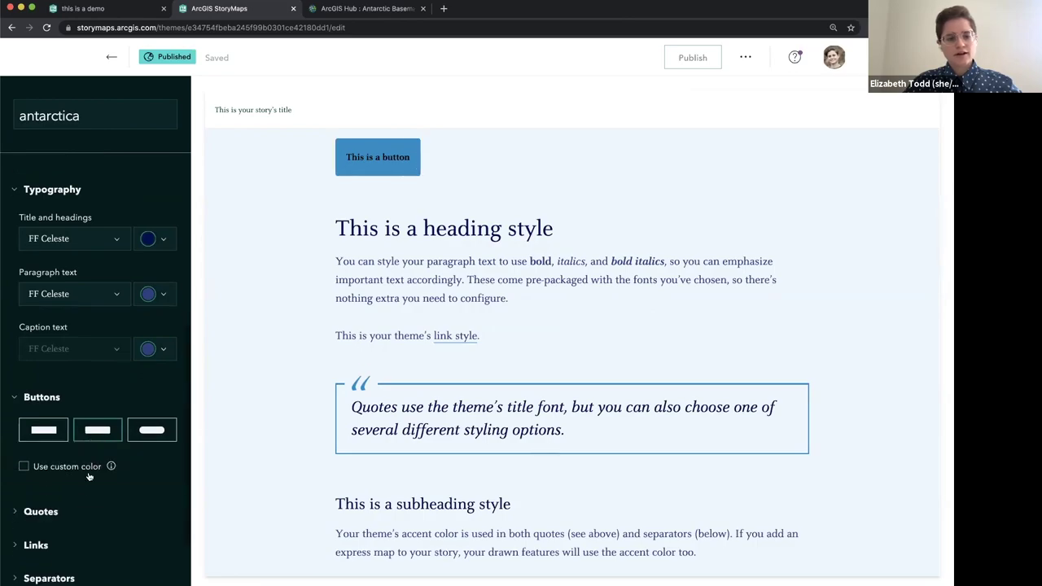
pyautogui.scroll(-3, 89, 492)
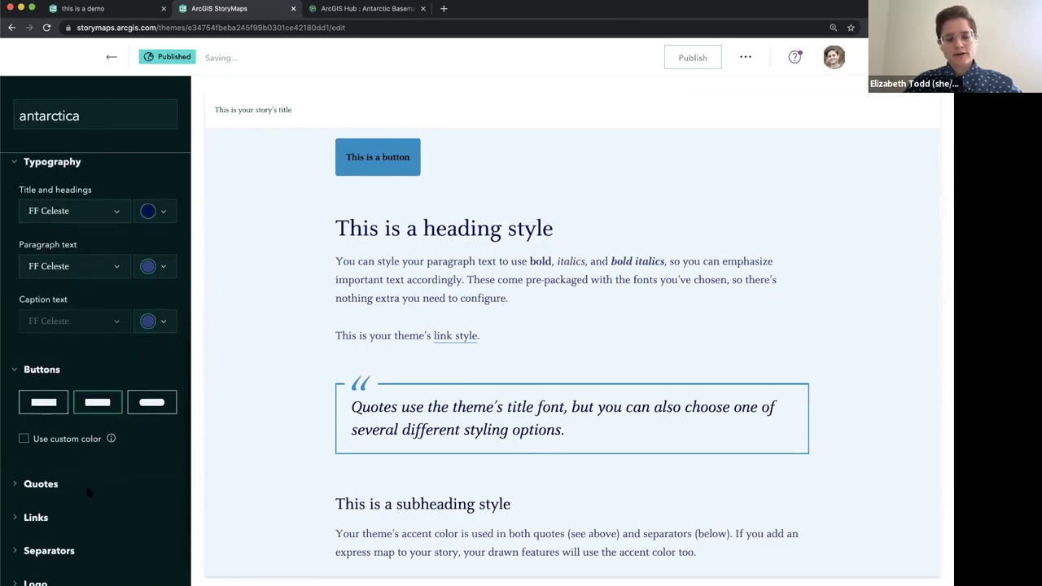
# Step: Set the theme's quotes to the filled box style with opening and closing quotation marks
pyautogui.click(60, 443)
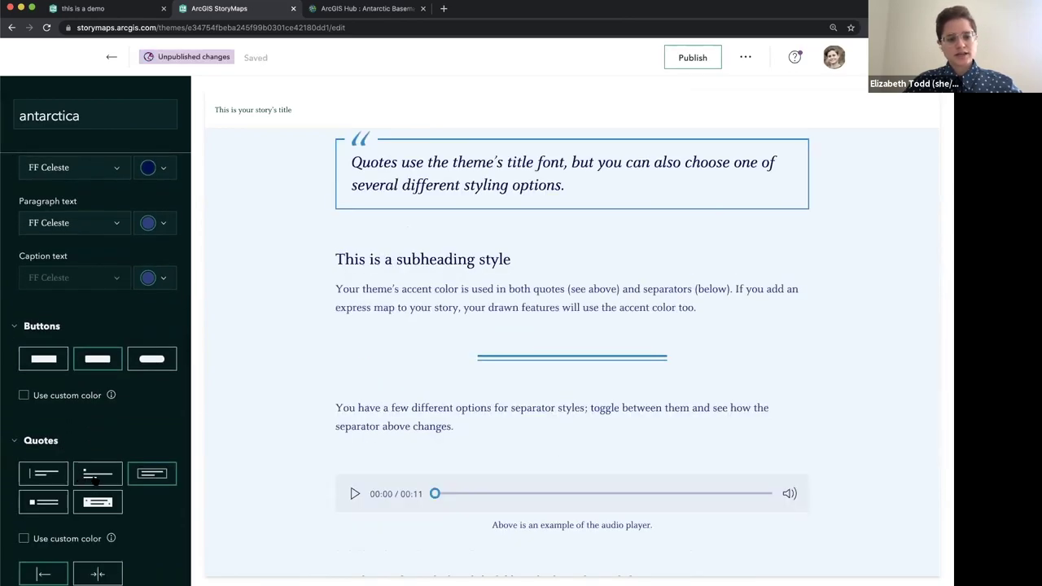
pyautogui.click(145, 476)
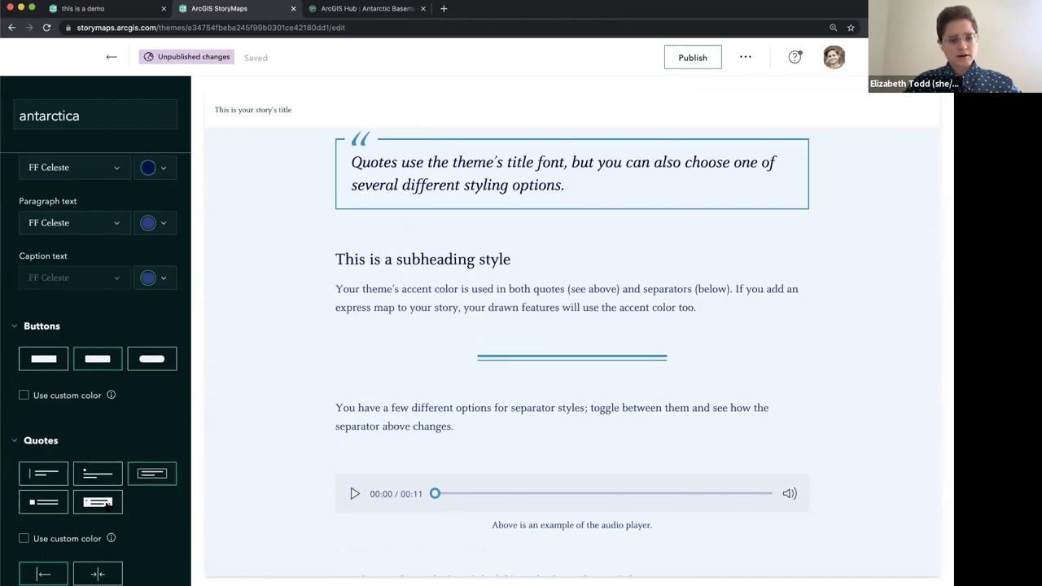
pyautogui.click(102, 504)
pyautogui.scroll(-5, 73, 505)
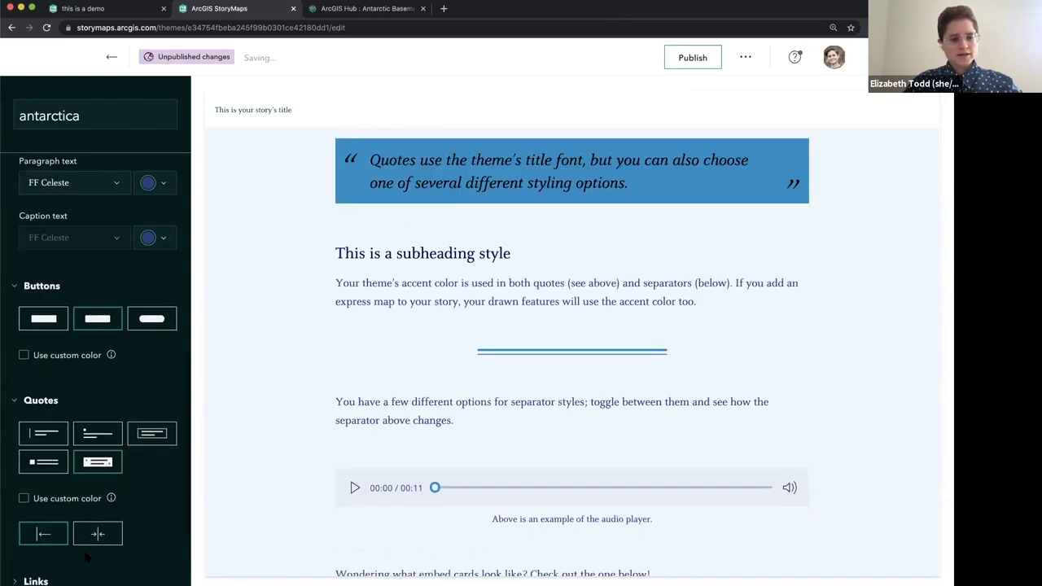
# Step: Set the theme's links to the link style with a button
pyautogui.click(36, 507)
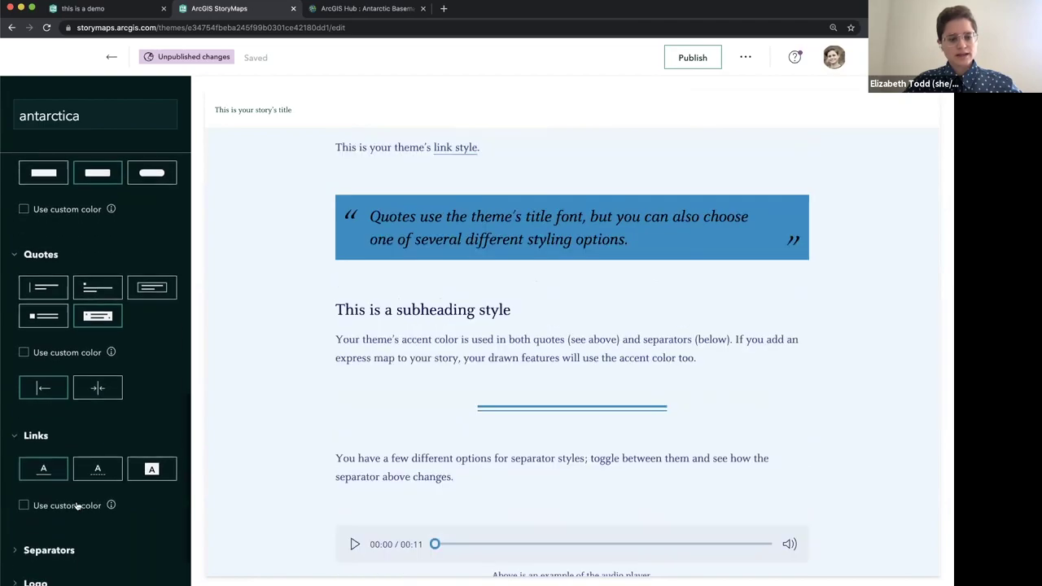
pyautogui.click(152, 469)
pyautogui.scroll(-1, 138, 488)
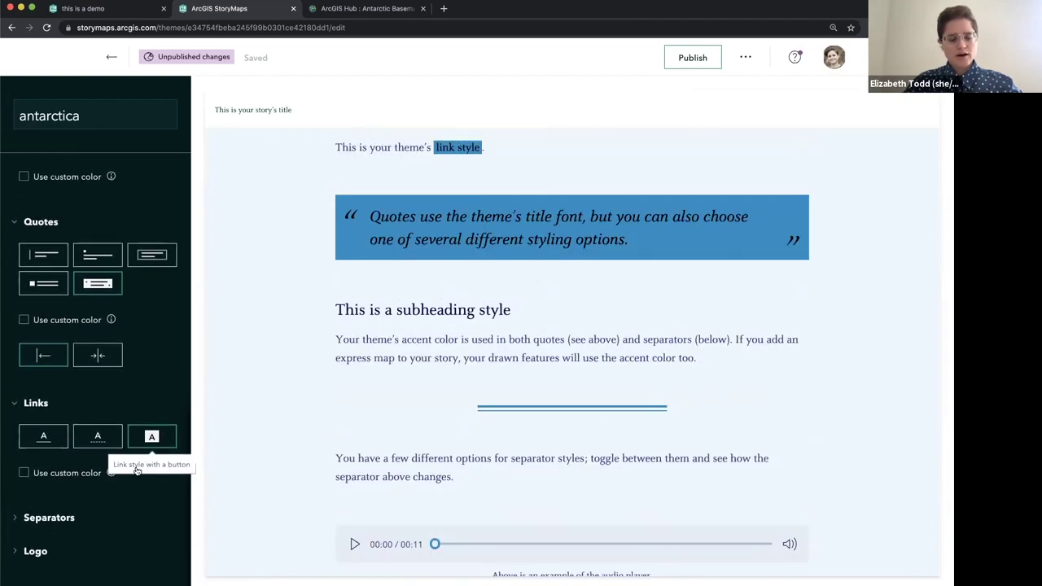
# Step: Set the theme's separators to the three-diamond style and show the logo upload option
pyautogui.click(88, 513)
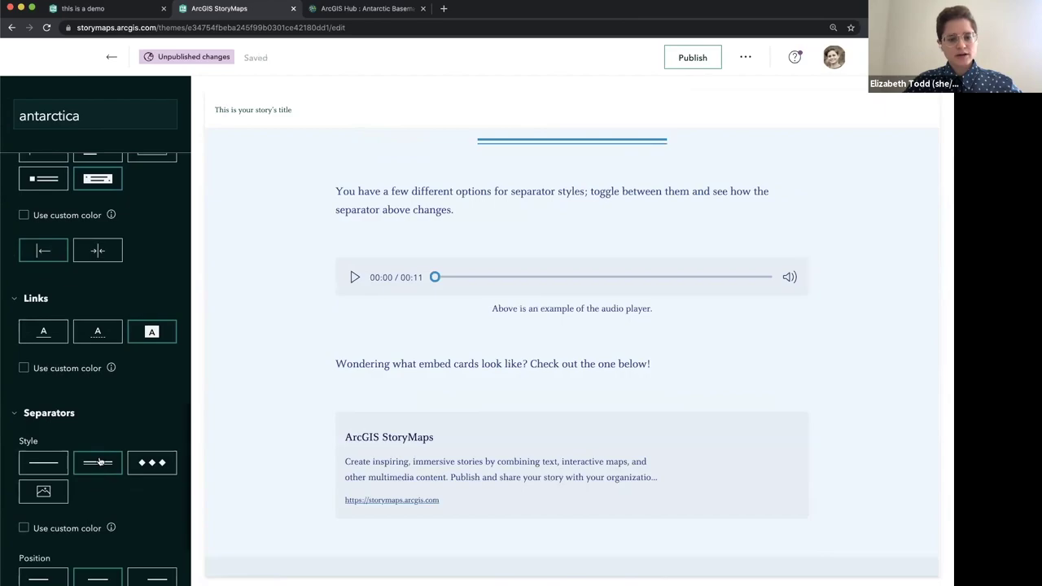
pyautogui.click(150, 466)
pyautogui.scroll(-3, 145, 509)
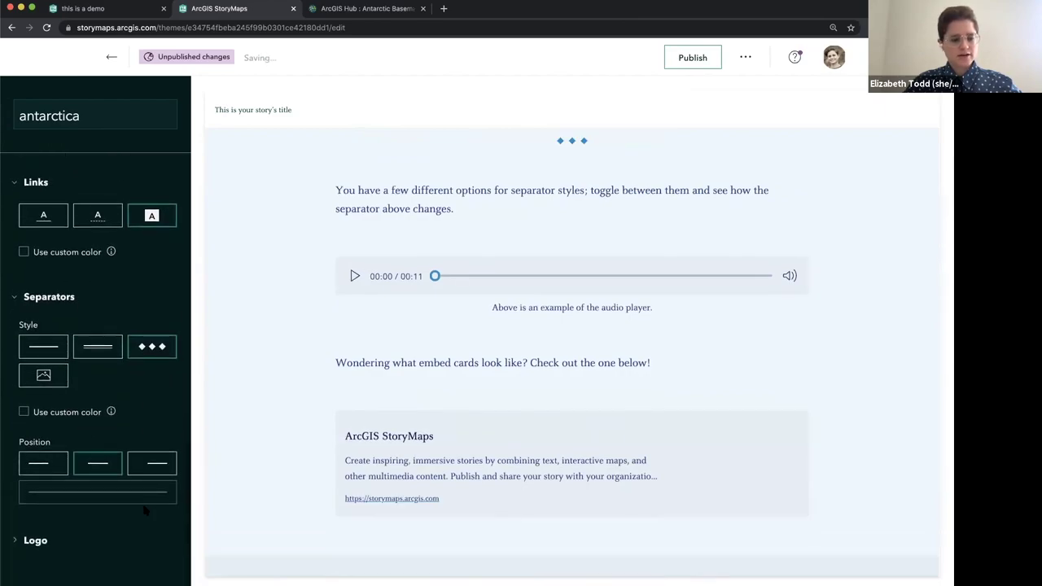
pyautogui.click(57, 542)
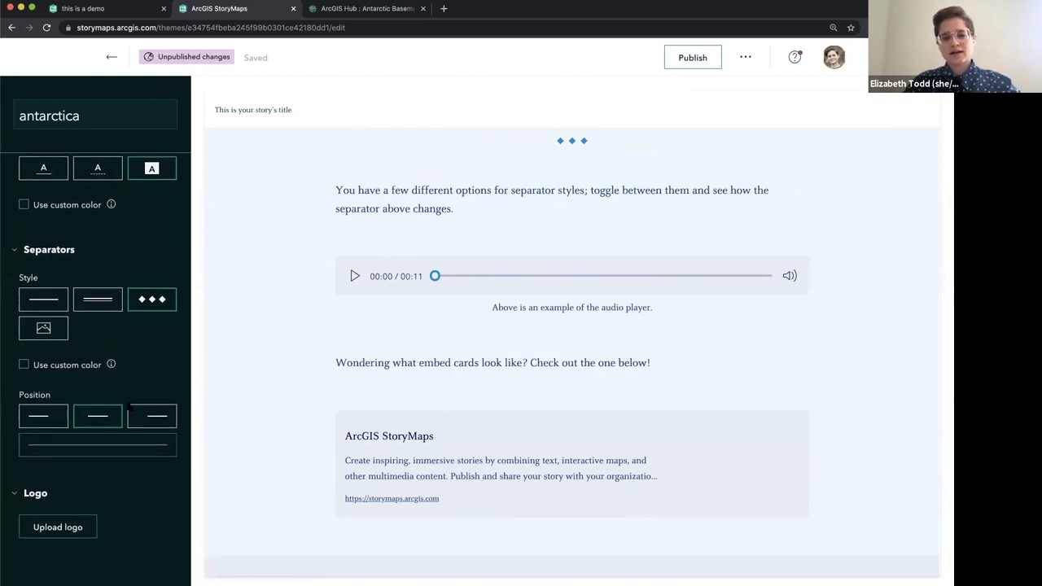
# Step: Leave the antarctica theme and return to the list of custom themes
pyautogui.scroll(5, 135, 365)
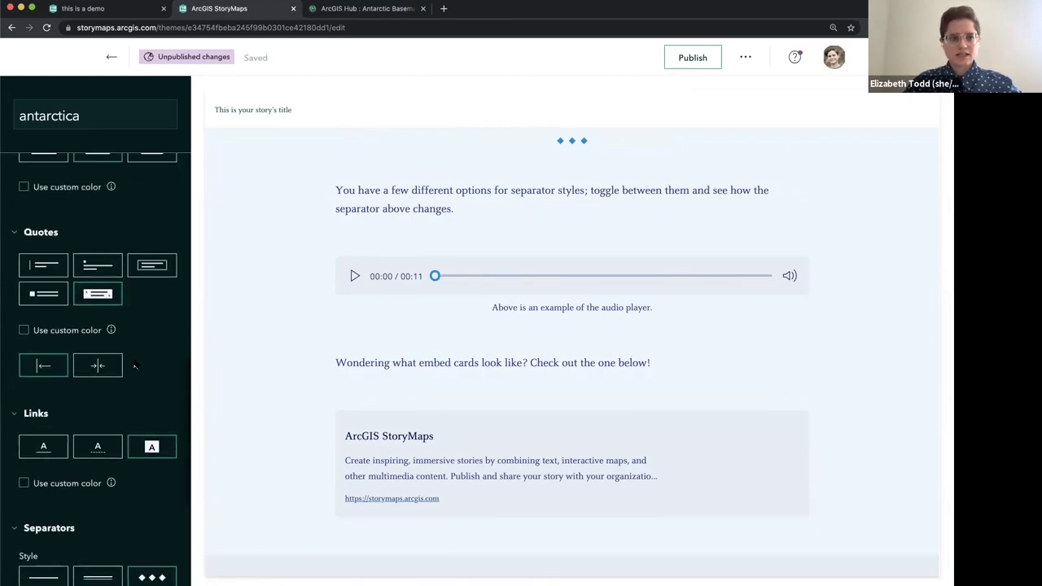
pyautogui.scroll(3, 135, 365)
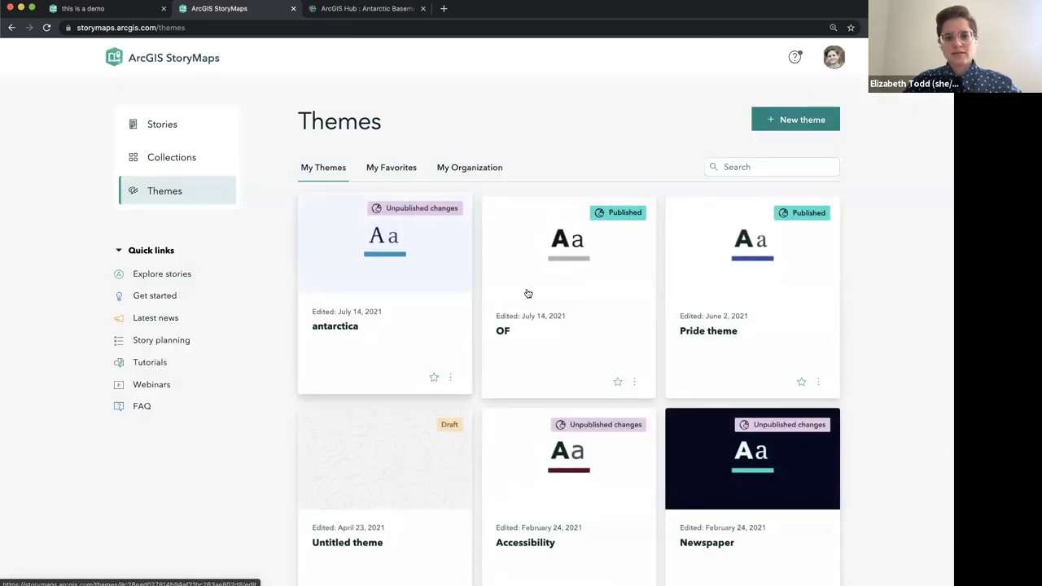
pyautogui.click(391, 332)
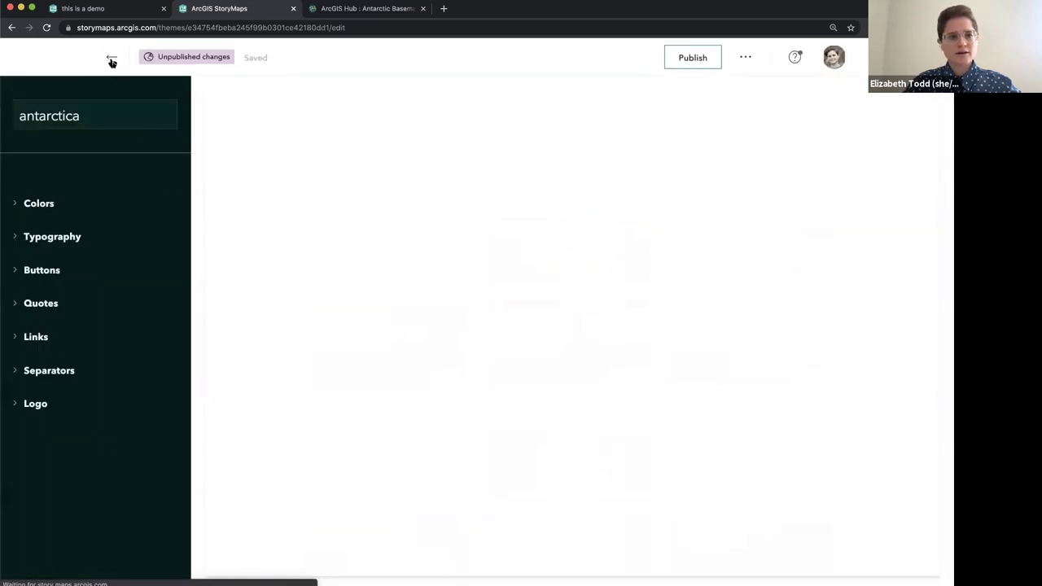
pyautogui.click(111, 61)
# Step: Switch back to the "this is a demo" story and apply the custom antarctica theme to it
pyautogui.click(82, 8)
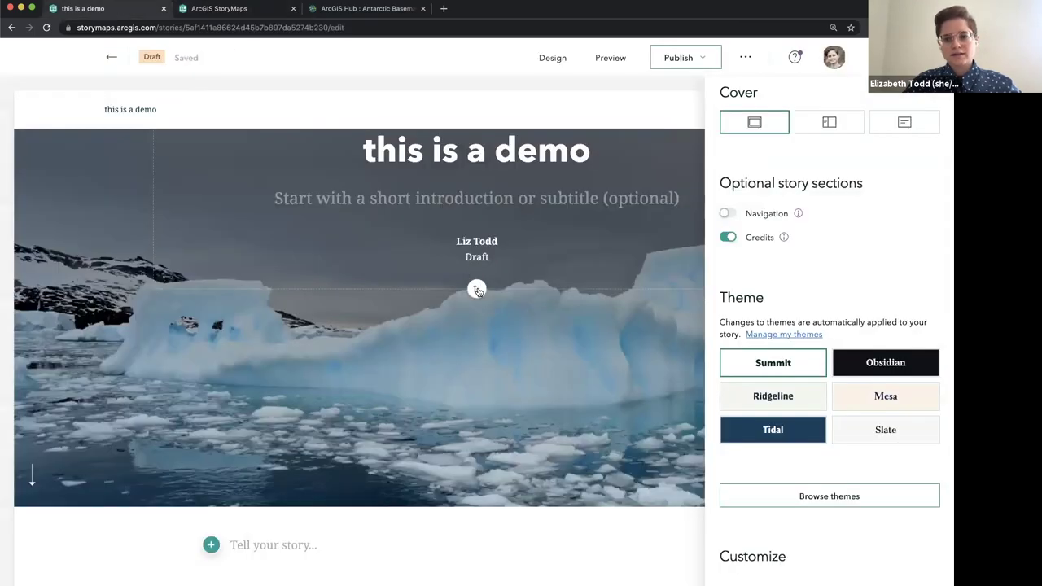
pyautogui.click(819, 500)
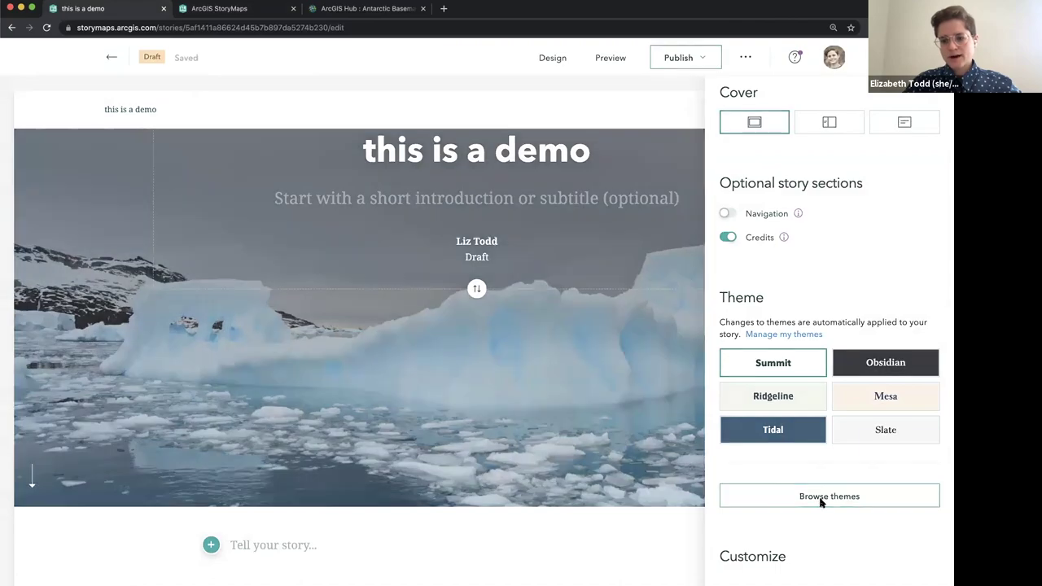
pyautogui.click(319, 238)
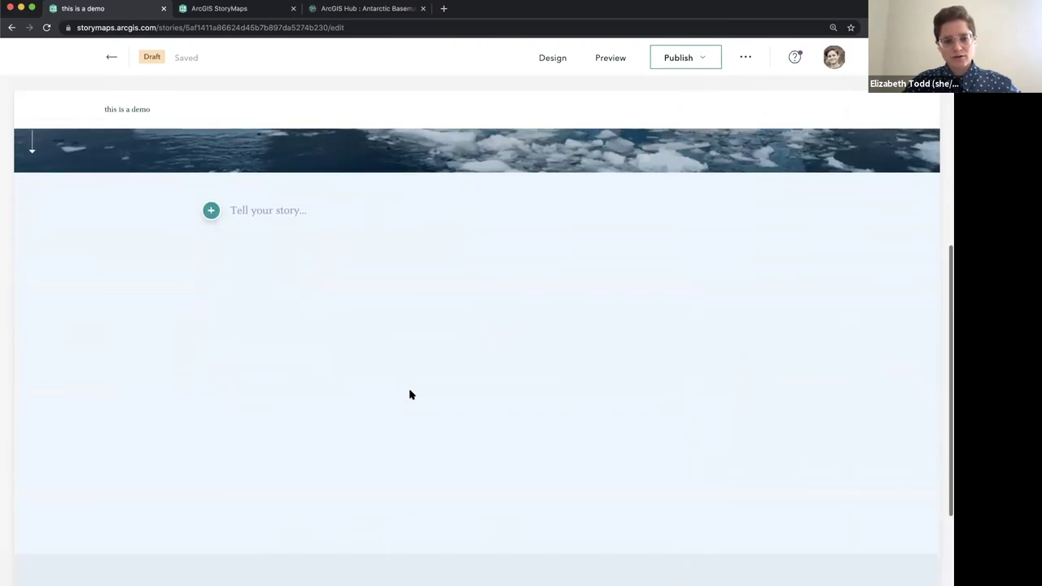
pyautogui.scroll(-2, 410, 391)
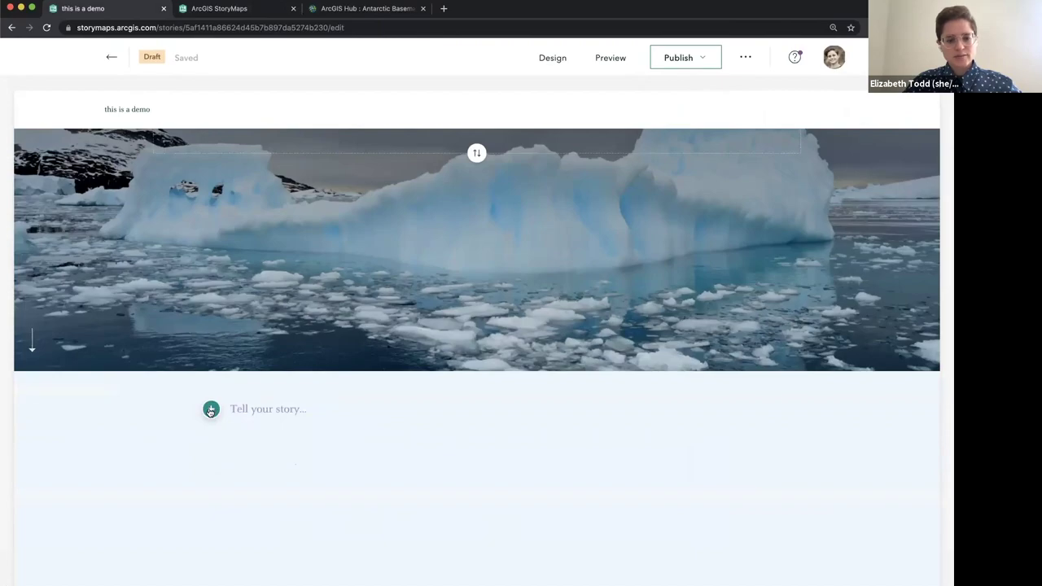
# Step: Review the basic, media and immersive content blocks that can be added below the story's cover
pyautogui.scroll(-2, 366, 407)
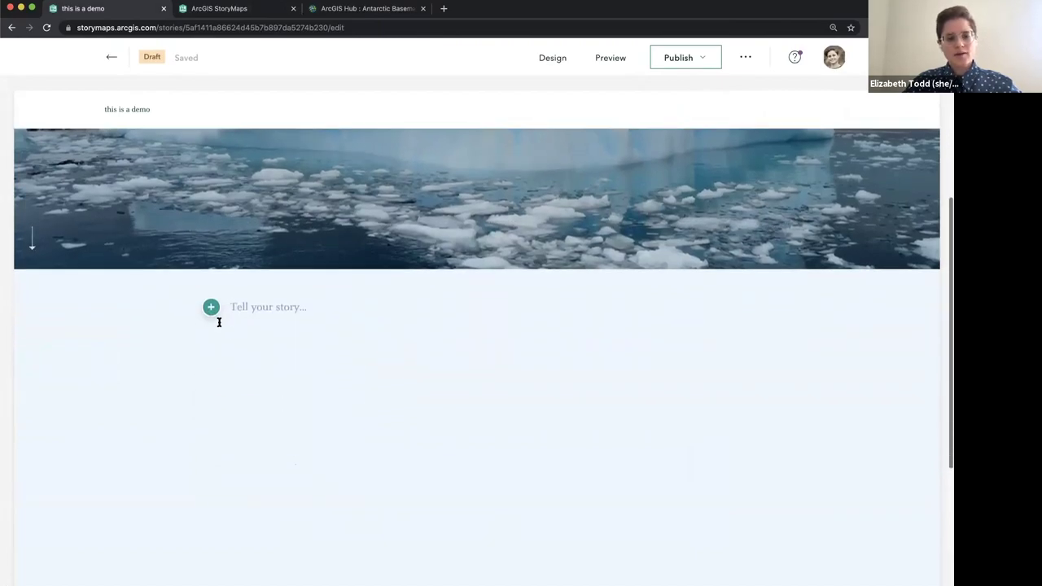
pyautogui.click(212, 308)
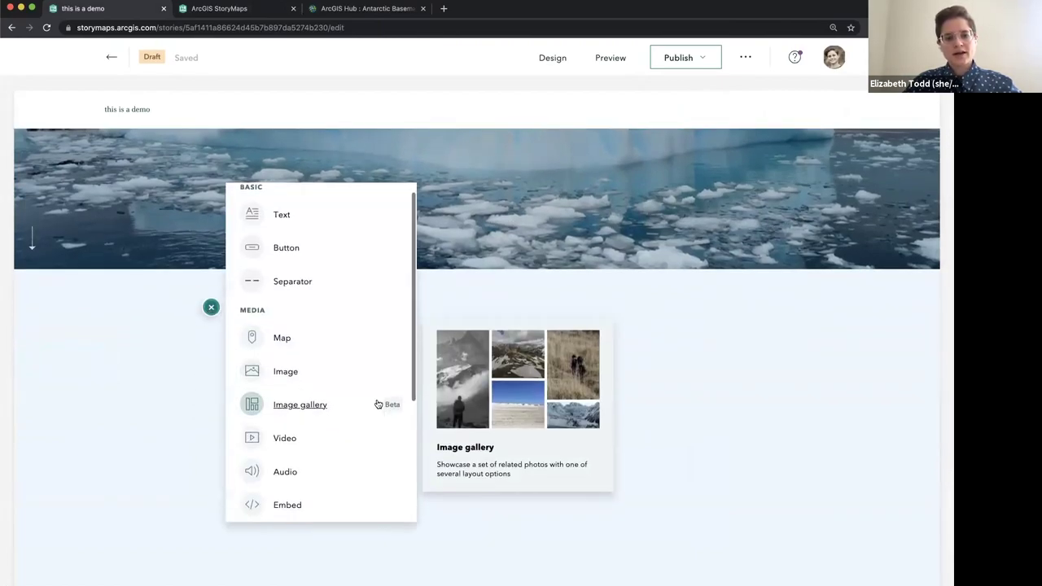
pyautogui.scroll(-3, 378, 403)
pyautogui.scroll(-2, 383, 408)
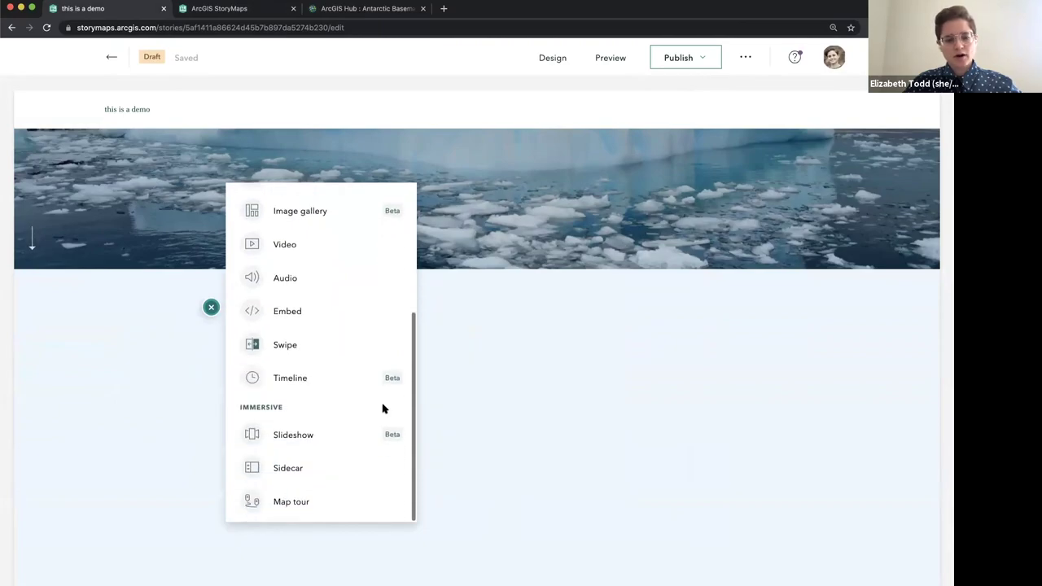
pyautogui.scroll(-2, 384, 409)
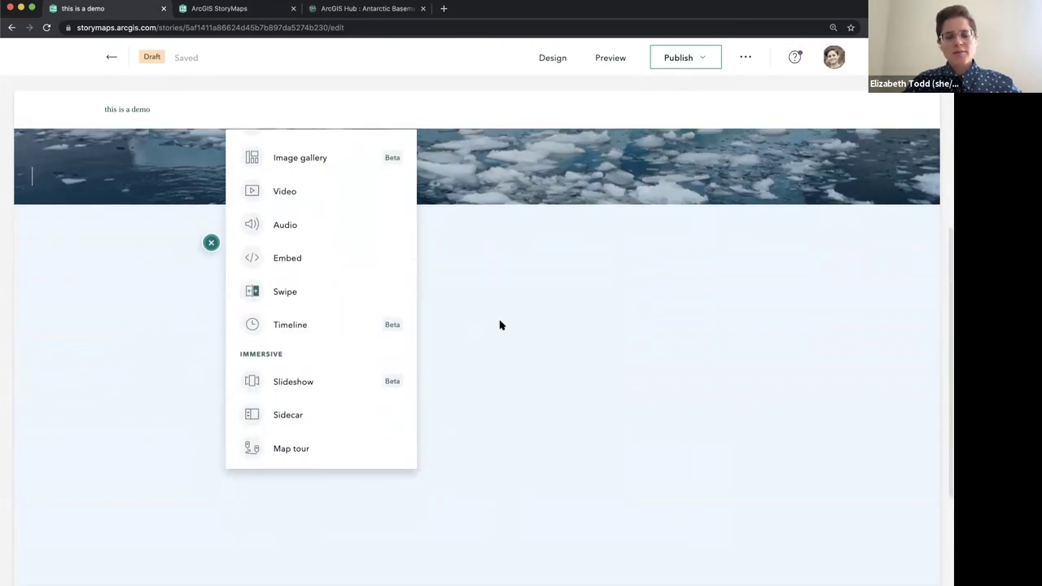
pyautogui.scroll(3, 500, 325)
pyautogui.click(111, 57)
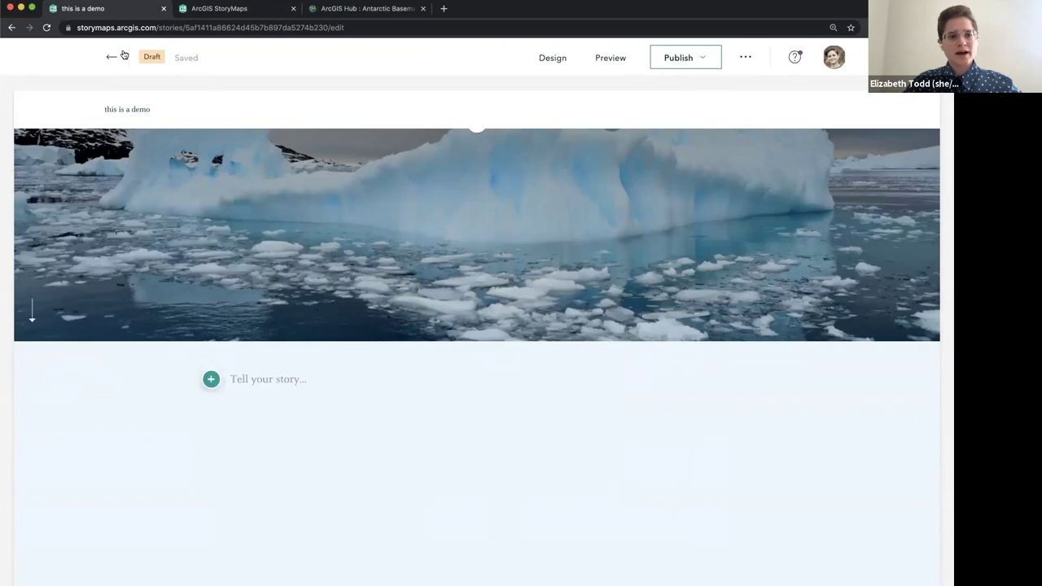
# Step: Leave the demo story, open the "Introduction to Storytelling" draft dated July 14, 2021, and look over its cover and Basics section
pyautogui.click(110, 57)
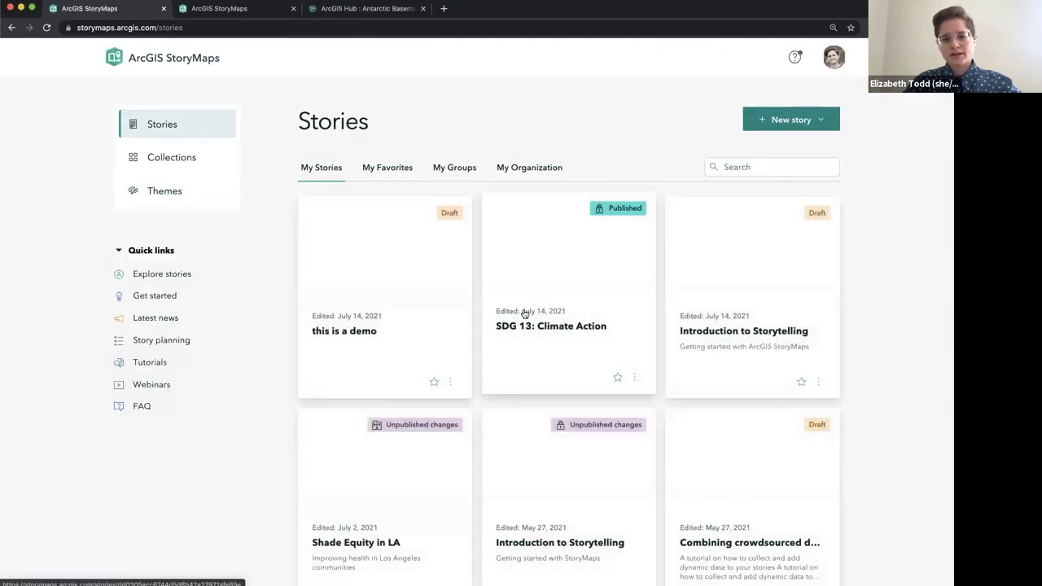
pyautogui.click(722, 335)
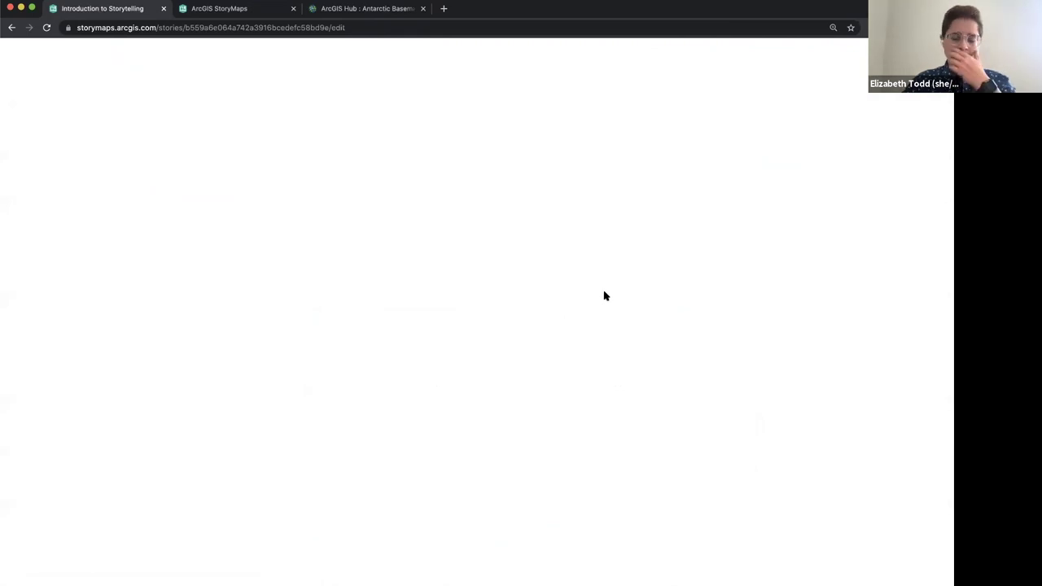
pyautogui.scroll(-5, 601, 313)
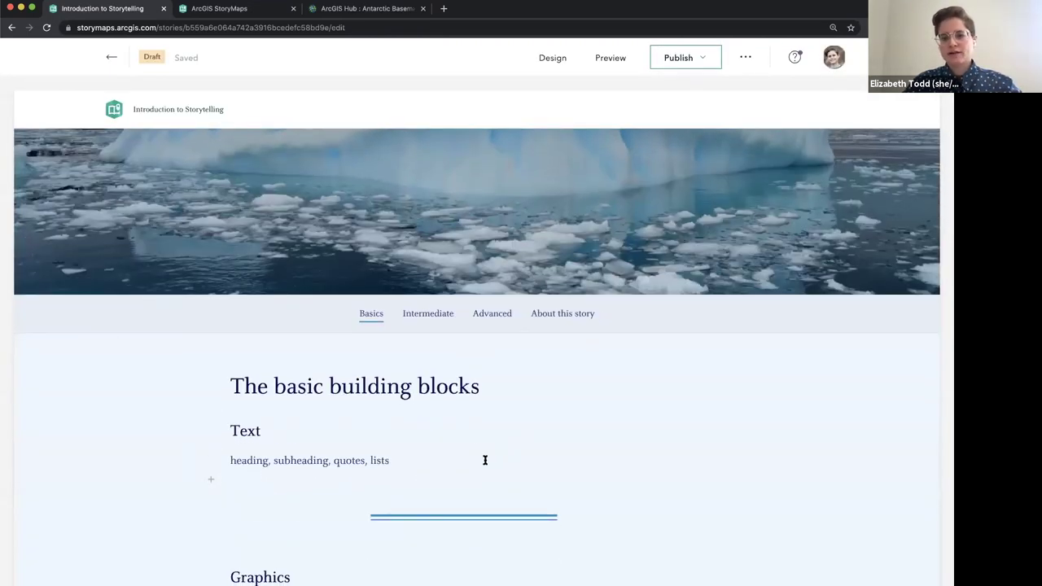
pyautogui.scroll(-2, 484, 461)
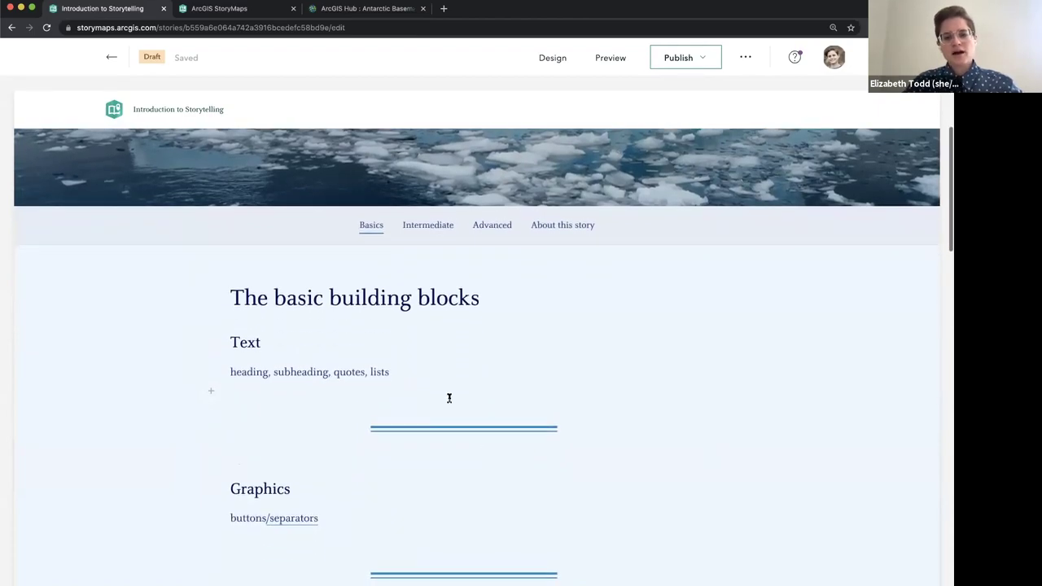
pyautogui.scroll(4, 449, 398)
pyautogui.scroll(3, 449, 401)
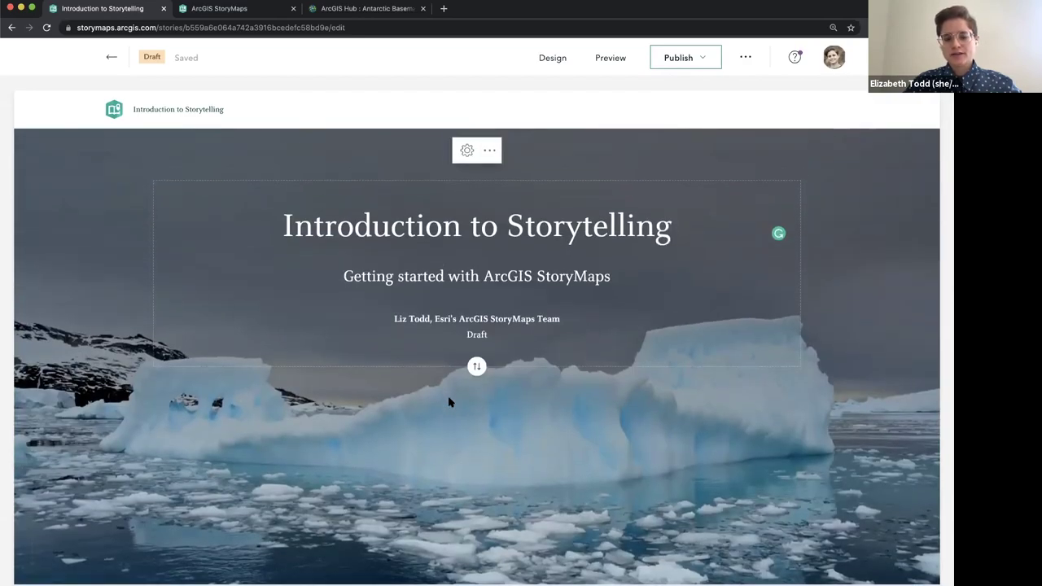
pyautogui.scroll(-5, 449, 401)
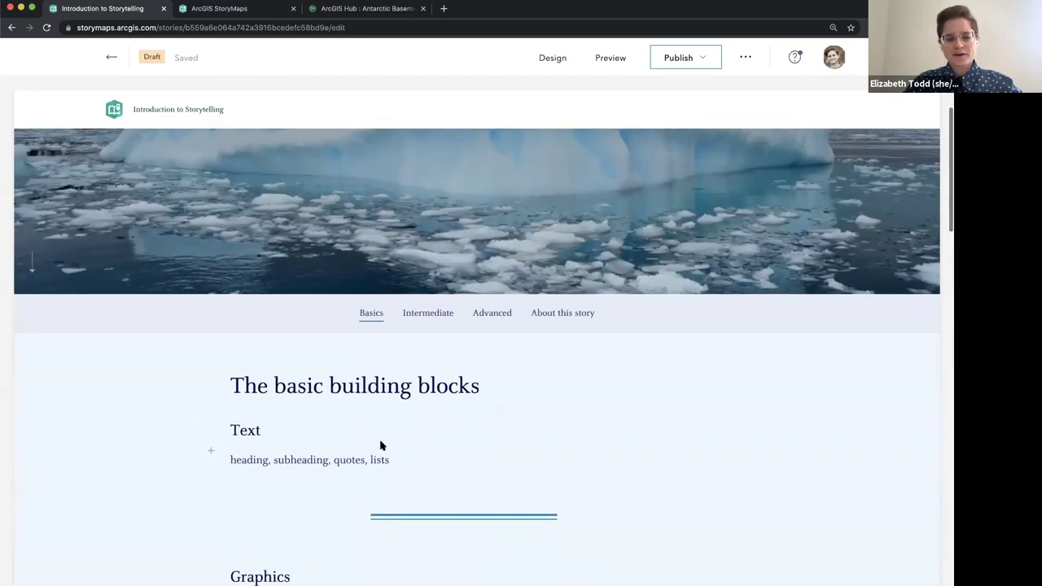
pyautogui.scroll(-2, 379, 442)
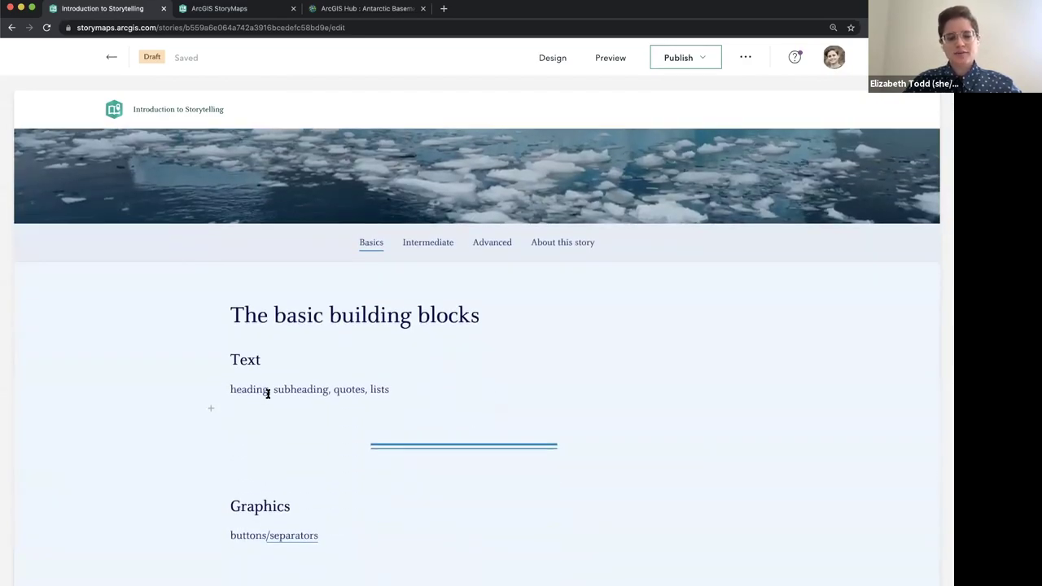
# Step: Add a text block reading "this is some text" below the heading, subheading, quotes and lists line in the Text section
pyautogui.scroll(-1, 253, 405)
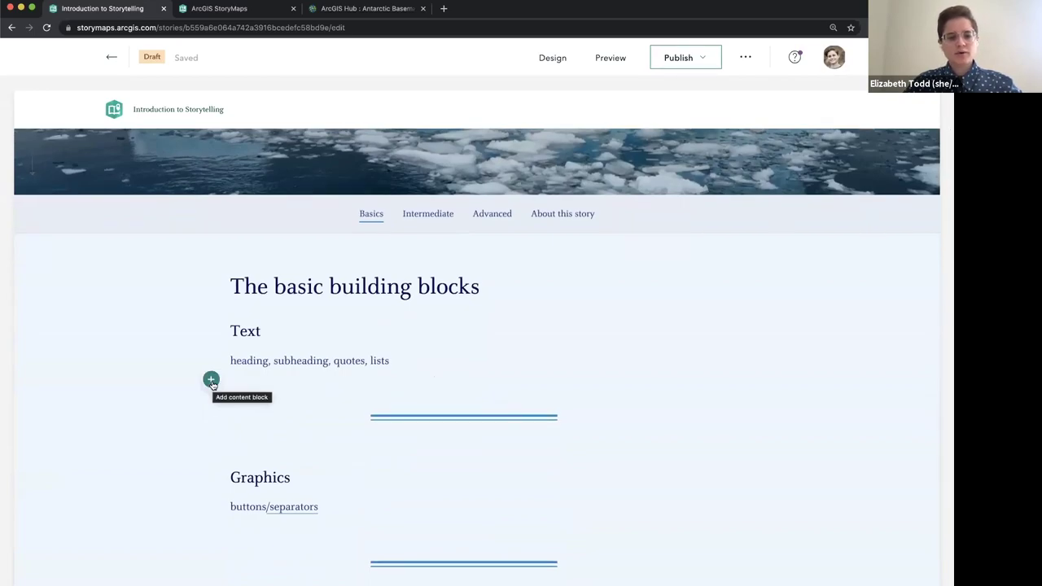
pyautogui.click(211, 380)
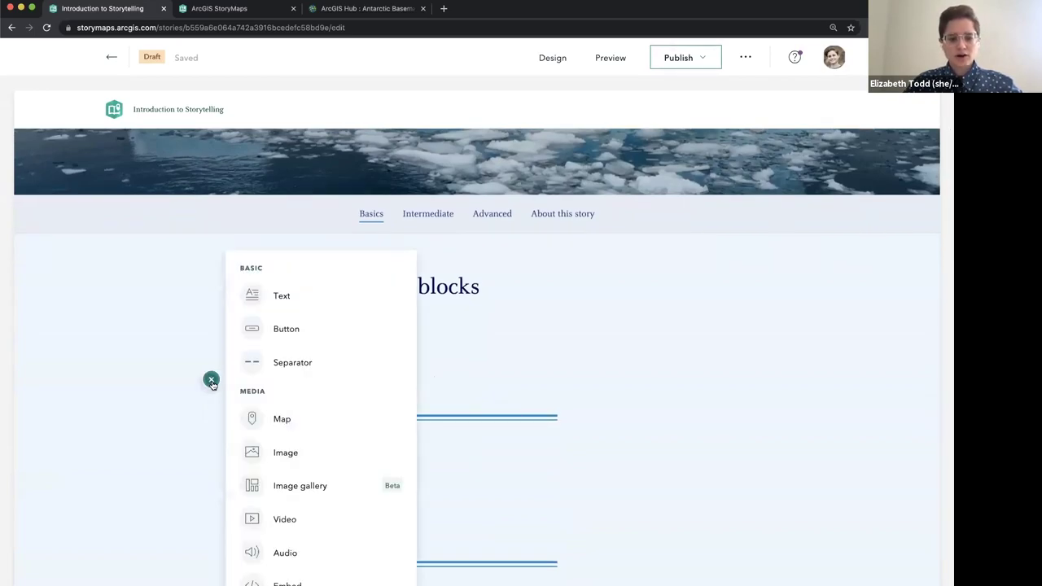
pyautogui.scroll(-2, 363, 384)
pyautogui.scroll(2, 363, 384)
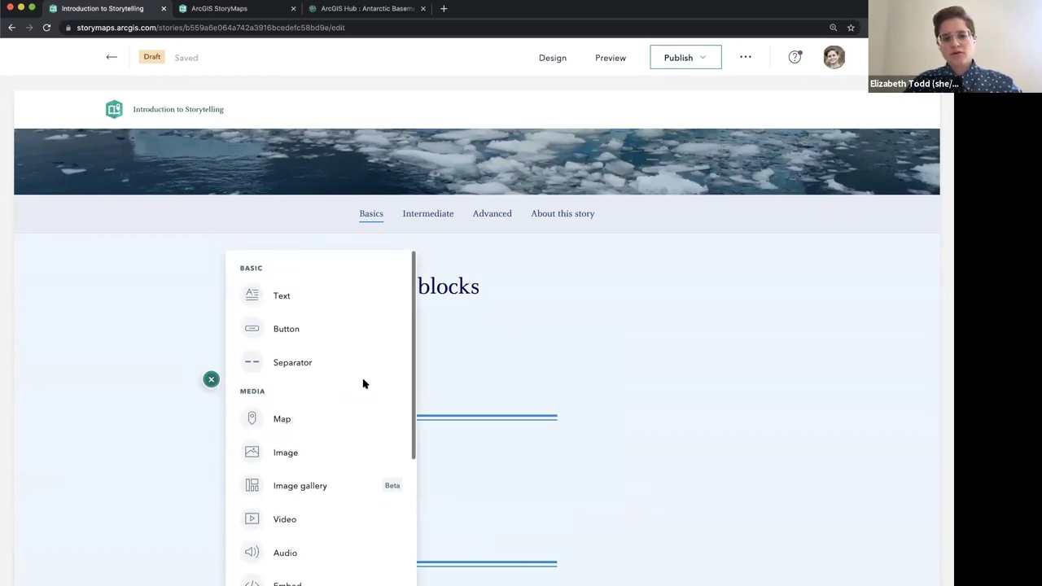
pyautogui.scroll(-3, 365, 384)
pyautogui.scroll(-4, 365, 384)
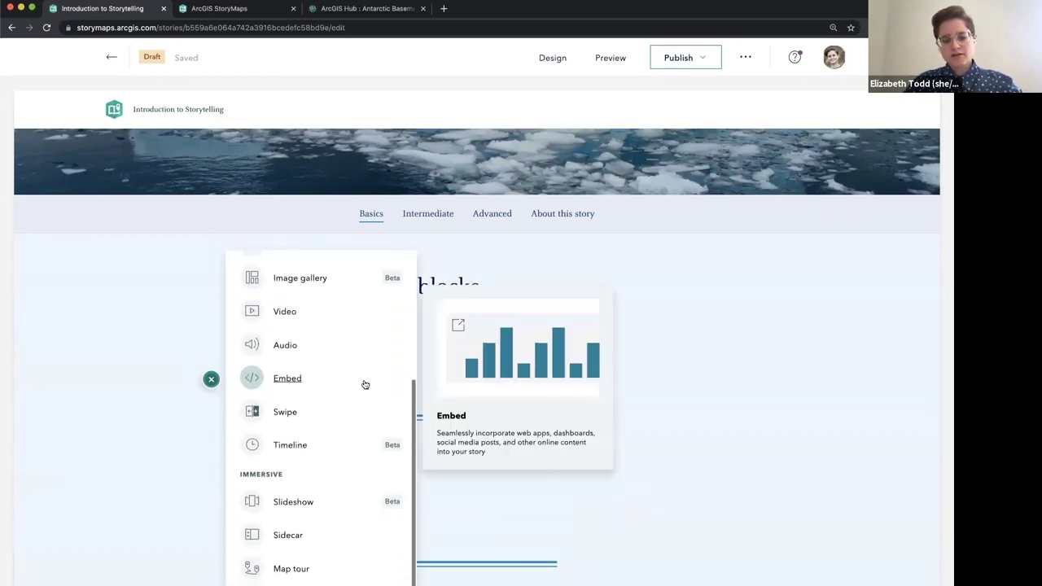
pyautogui.scroll(-2, 364, 384)
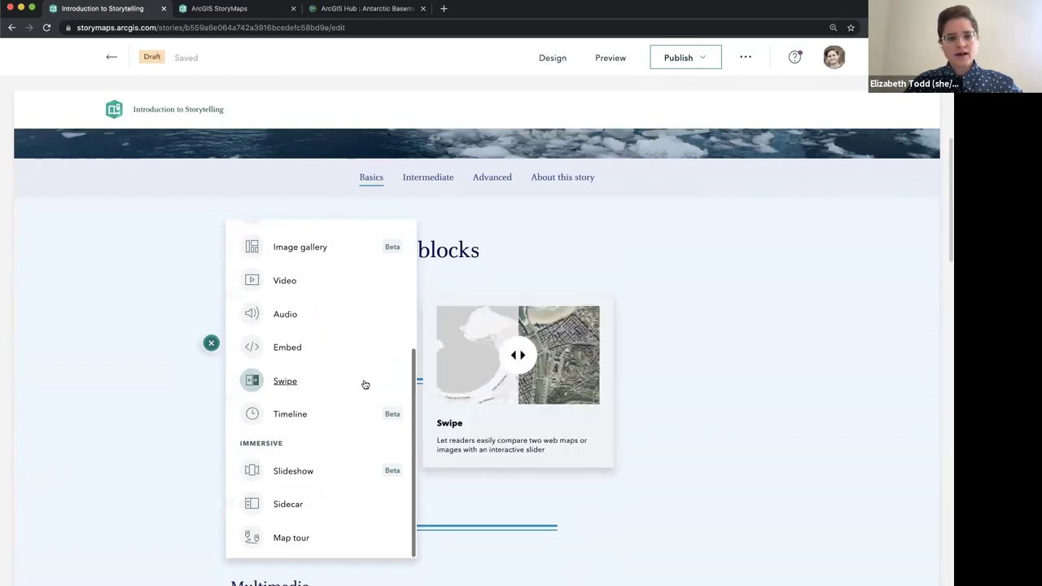
pyautogui.scroll(2, 365, 385)
pyautogui.scroll(1, 363, 384)
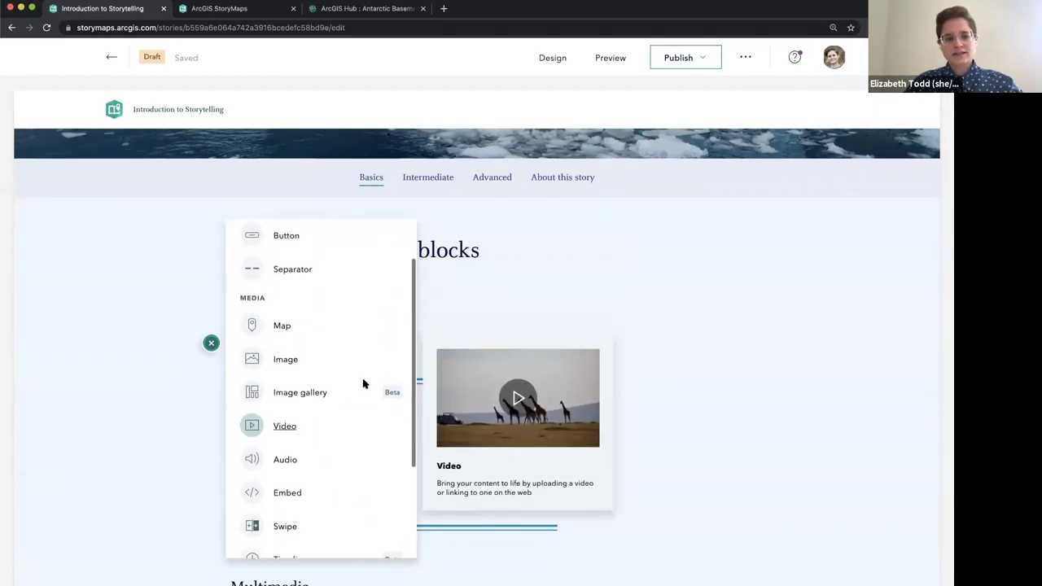
pyautogui.scroll(1, 381, 274)
pyautogui.click(381, 273)
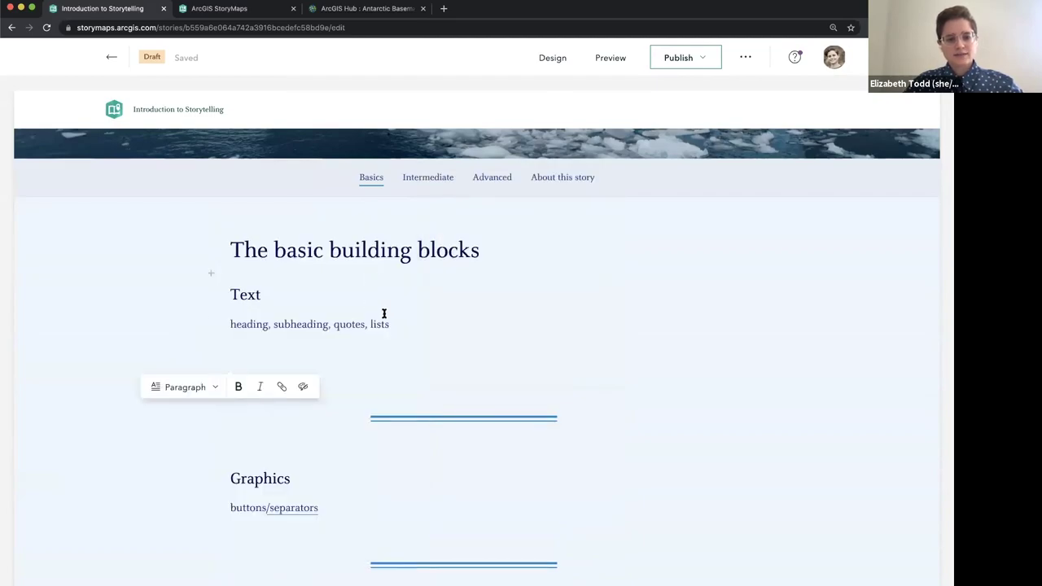
pyautogui.write('this is some text')
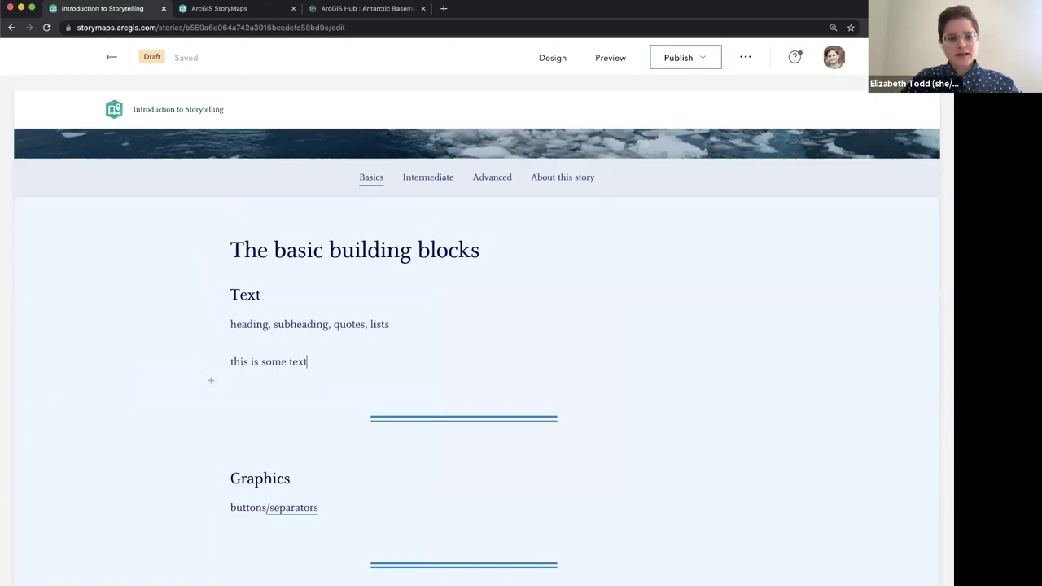
# Step: Try the Heading style on "this is some text" and return it to the Paragraph style
pyautogui.tripleClick(302, 364)
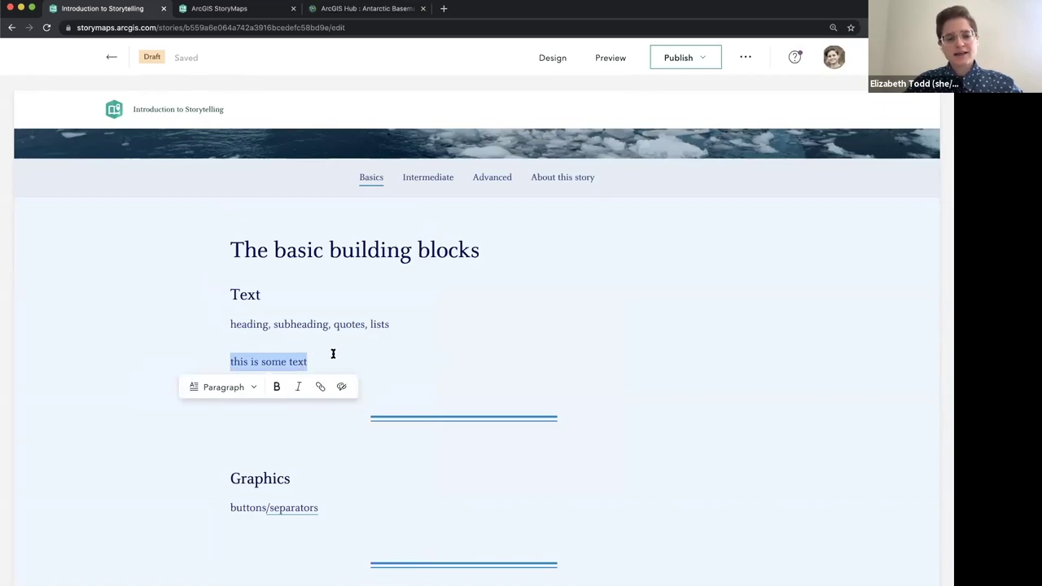
pyautogui.click(254, 389)
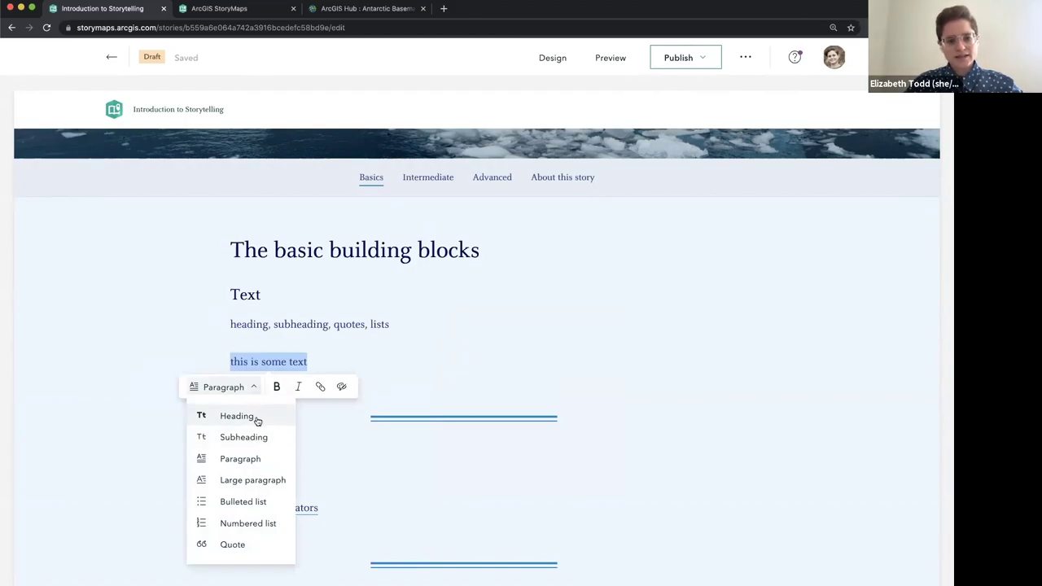
pyautogui.click(270, 419)
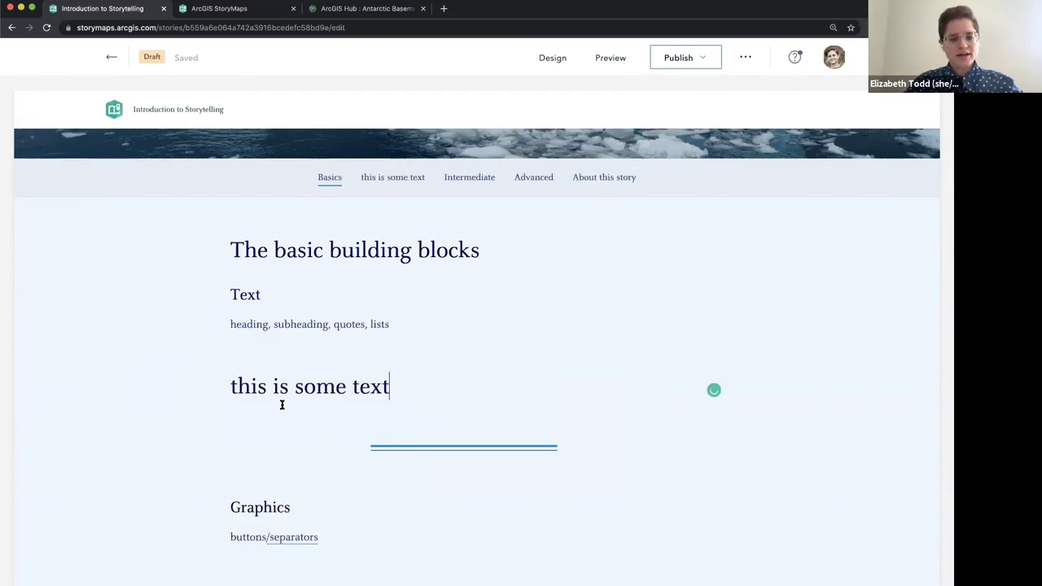
pyautogui.tripleClick(284, 386)
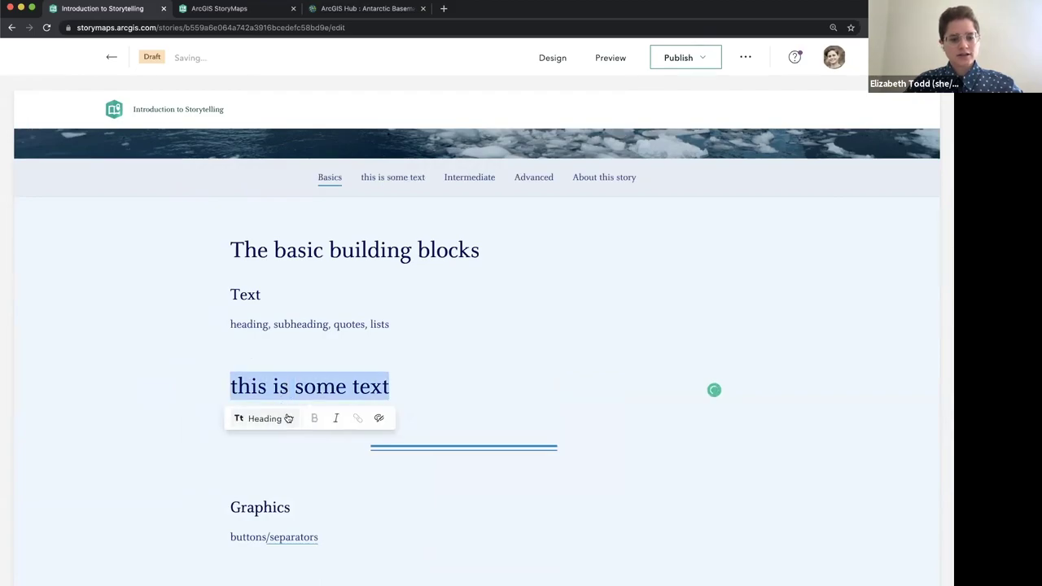
pyautogui.click(283, 419)
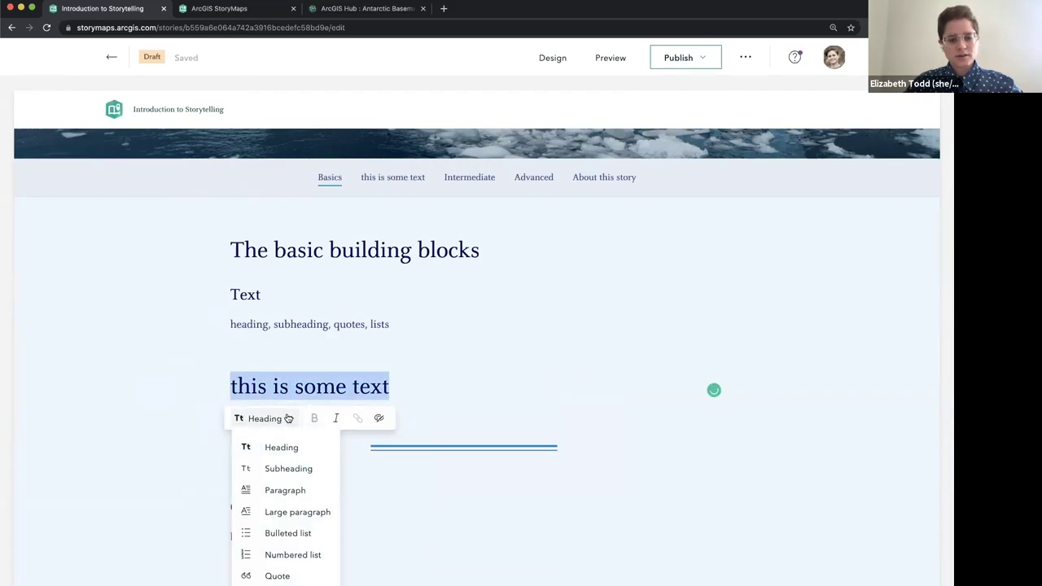
pyautogui.click(294, 492)
# Step: Make "this is some text" bold and italic and colour it with the second recommended theme colour, a medium blue
pyautogui.doubleClick(275, 361)
pyautogui.tripleClick(274, 361)
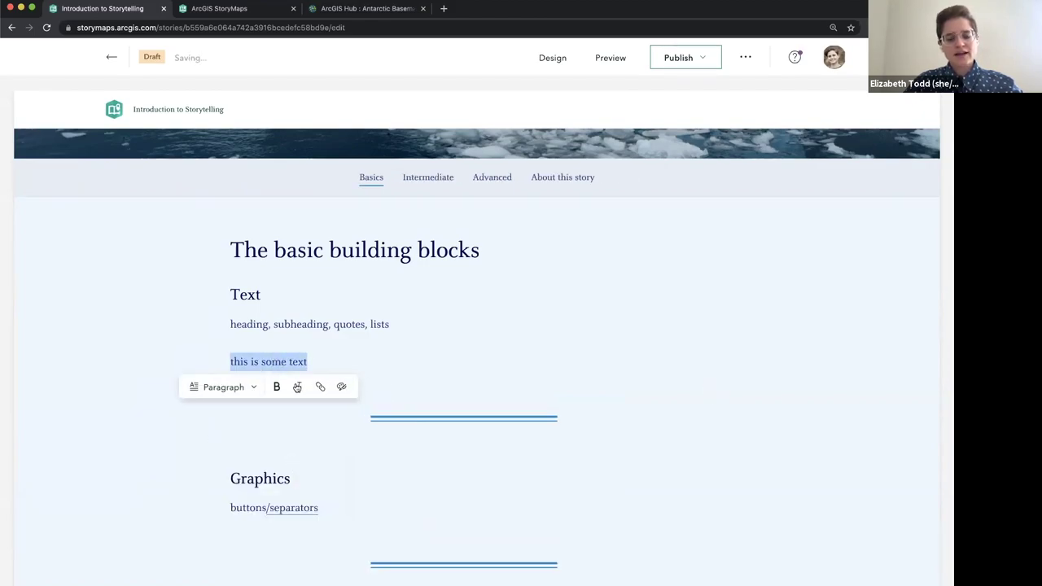
pyautogui.click(278, 387)
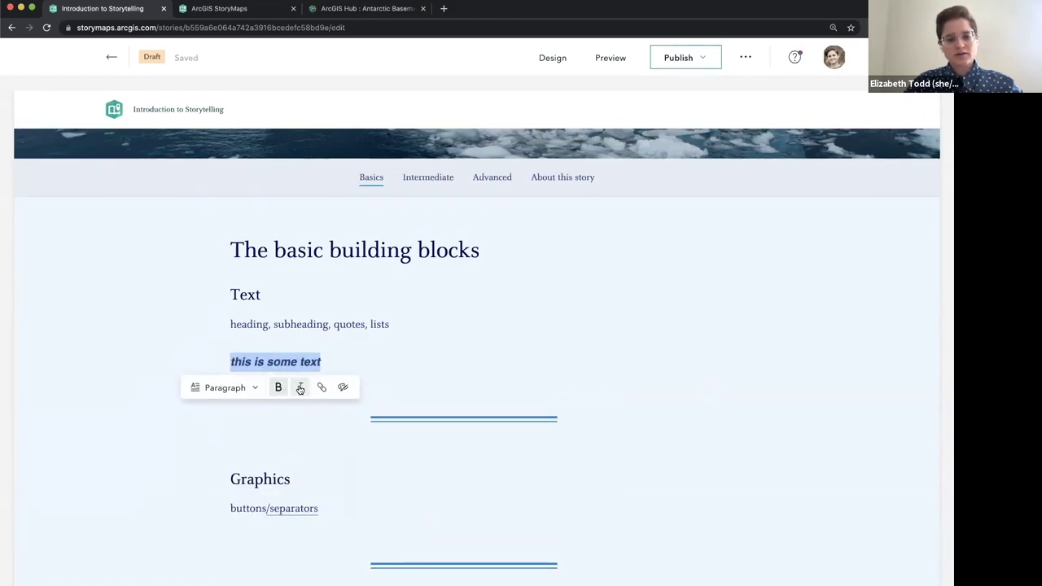
pyautogui.click(300, 389)
pyautogui.click(342, 388)
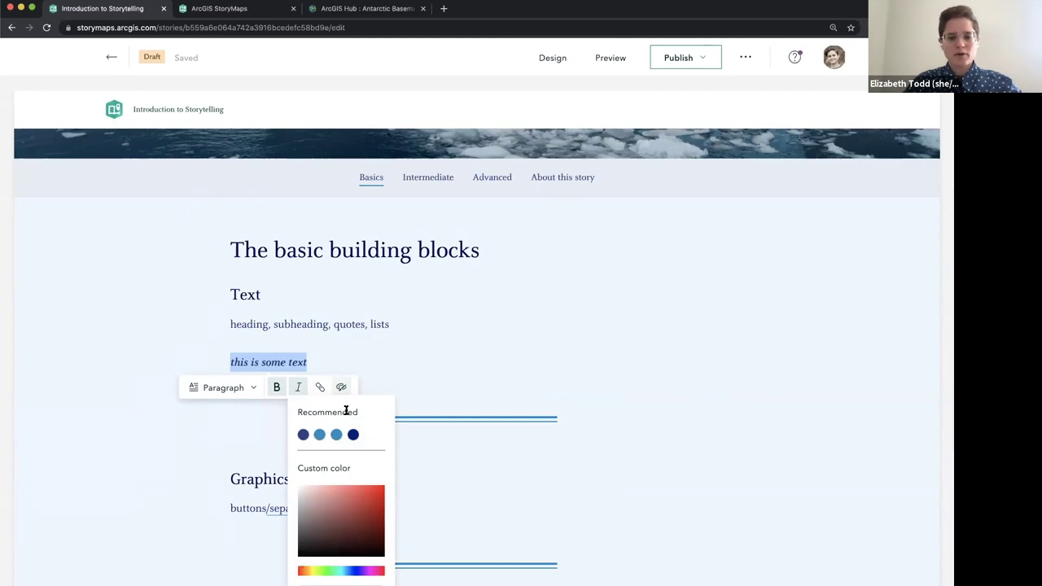
pyautogui.scroll(-1, 334, 411)
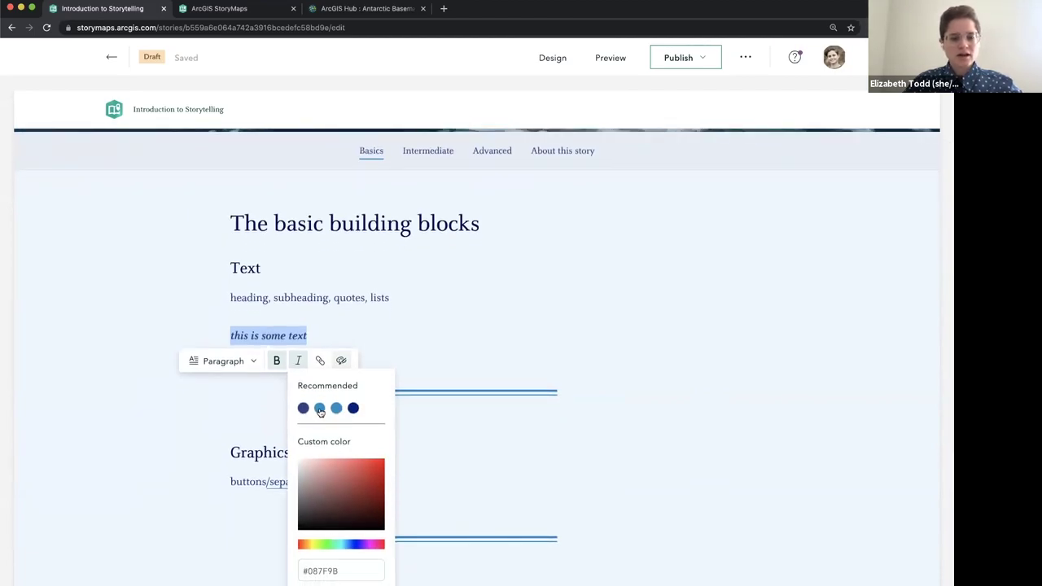
pyautogui.click(319, 411)
pyautogui.click(383, 336)
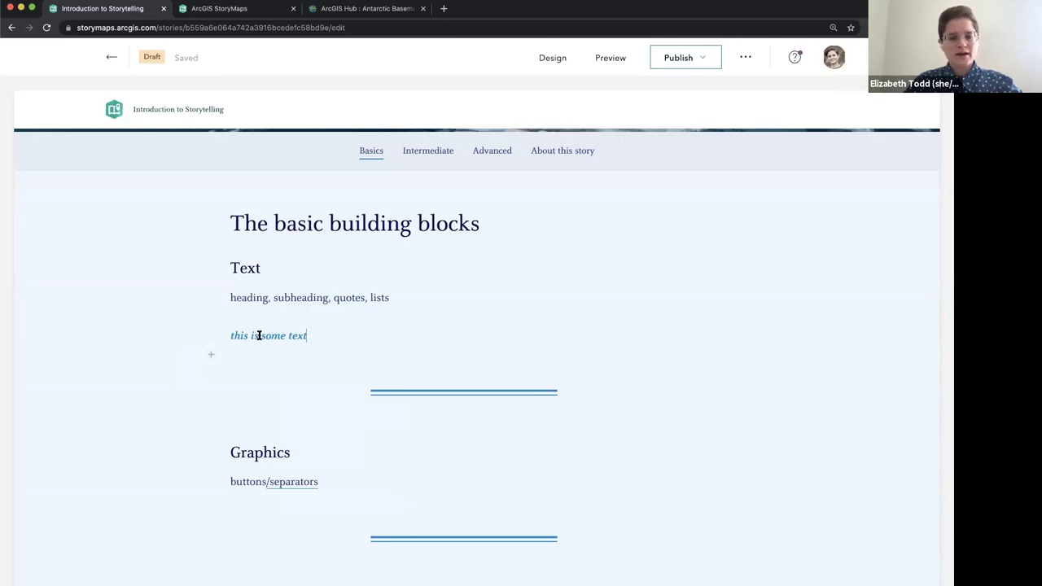
# Step: Add a new line reading "this is a quote" below the blue text and format it as a Quote
pyautogui.scroll(-1, 259, 334)
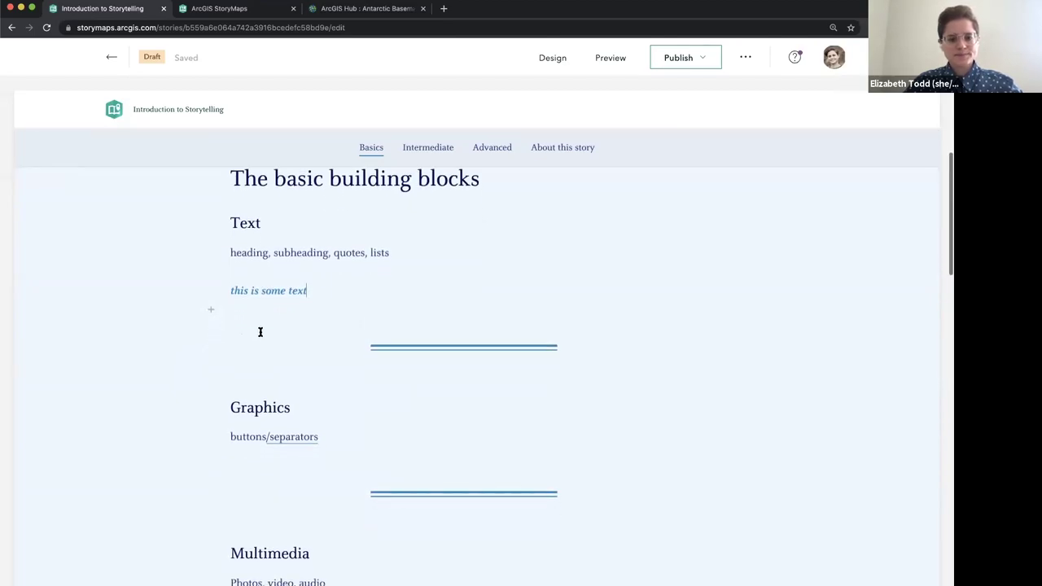
pyautogui.click(317, 291)
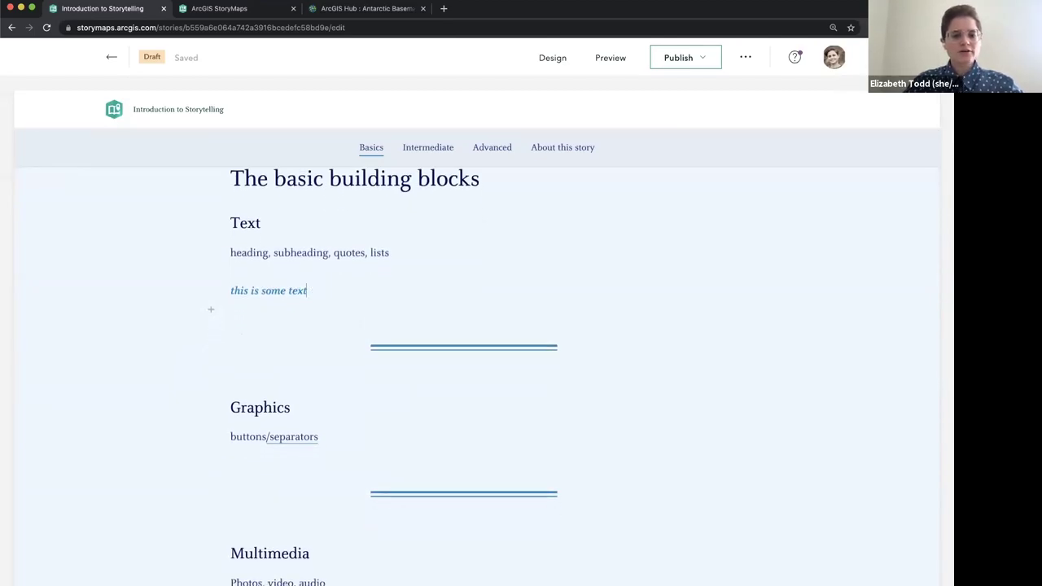
pyautogui.press('Return')
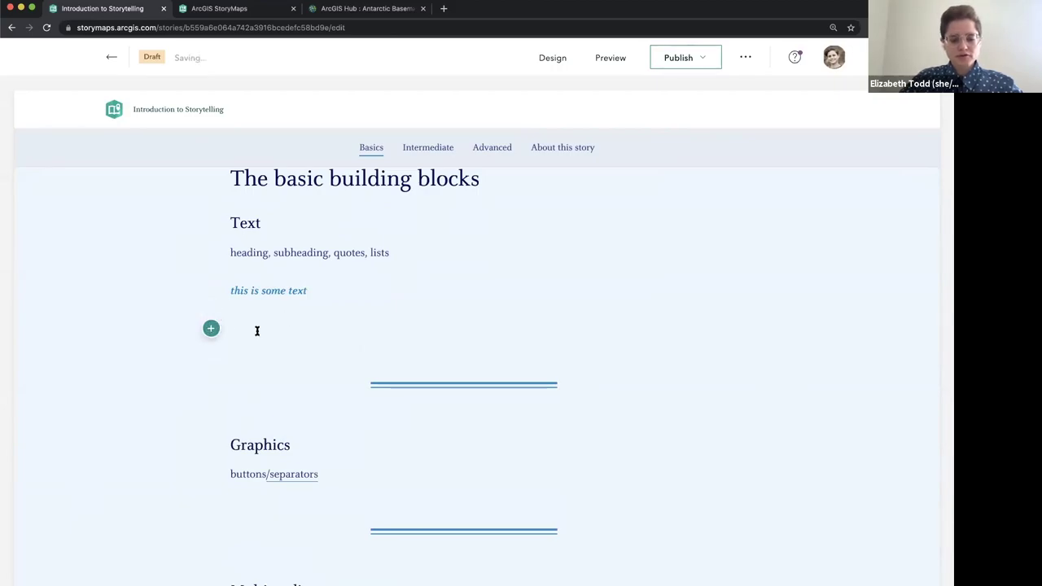
pyautogui.write('this')
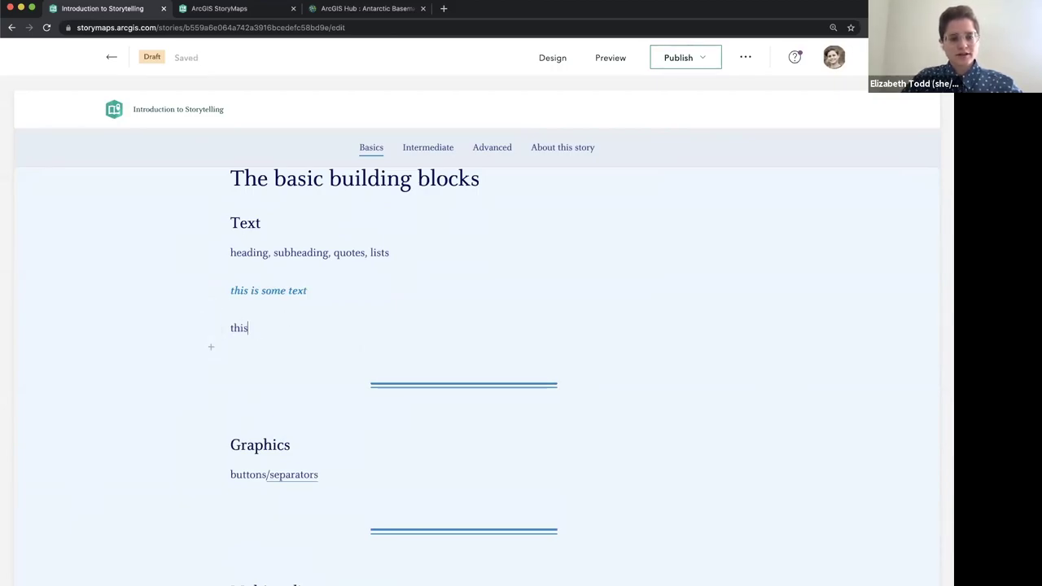
pyautogui.write(' is a quote')
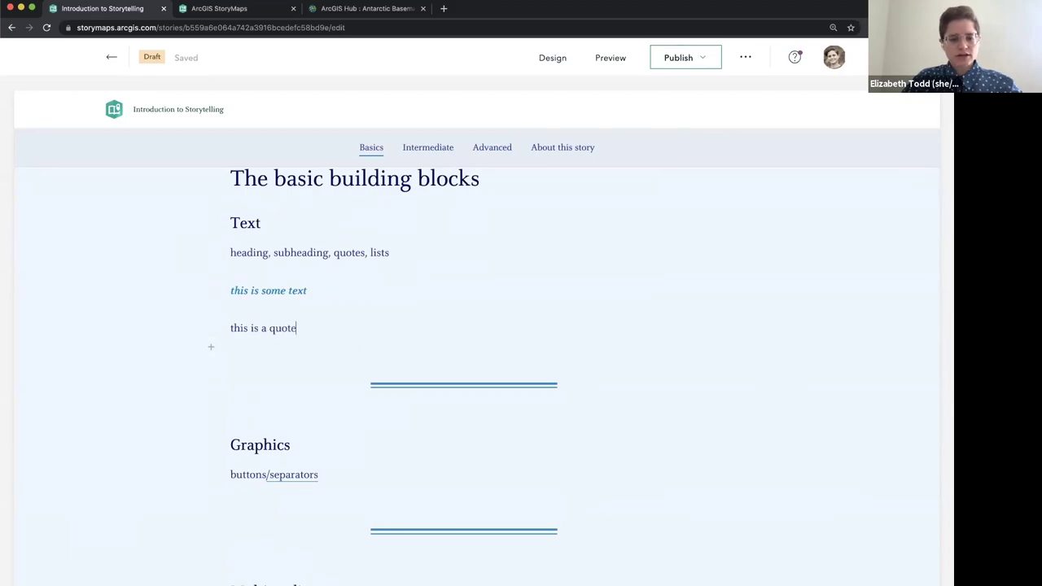
pyautogui.tripleClick(261, 328)
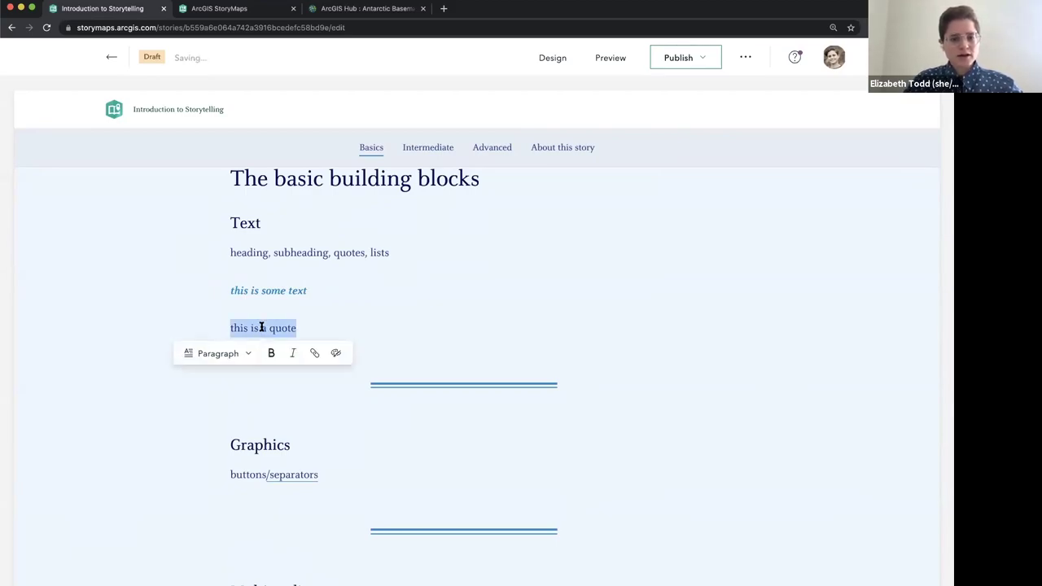
pyautogui.click(245, 351)
pyautogui.click(234, 508)
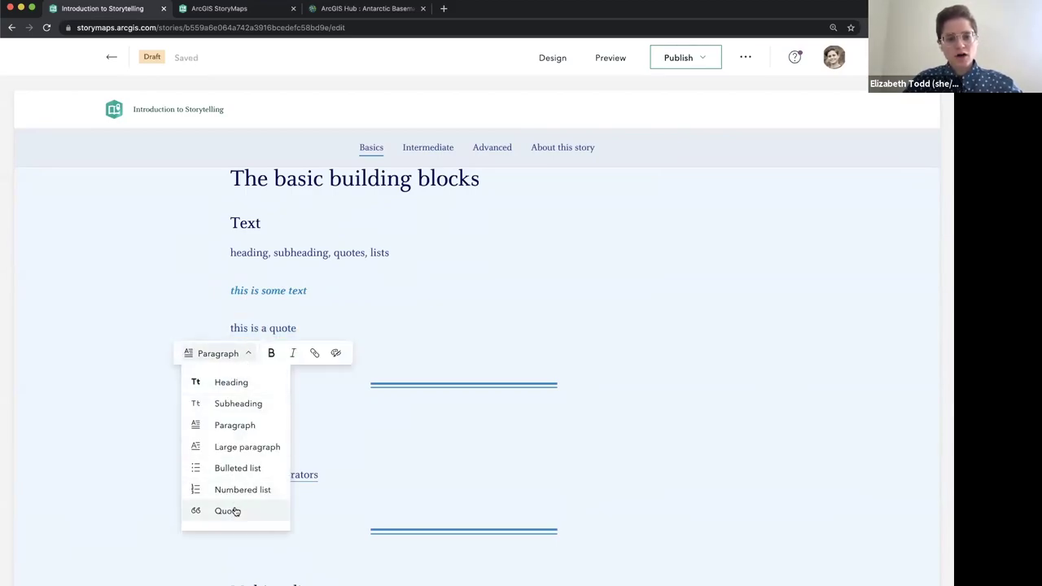
pyautogui.scroll(-1, 444, 414)
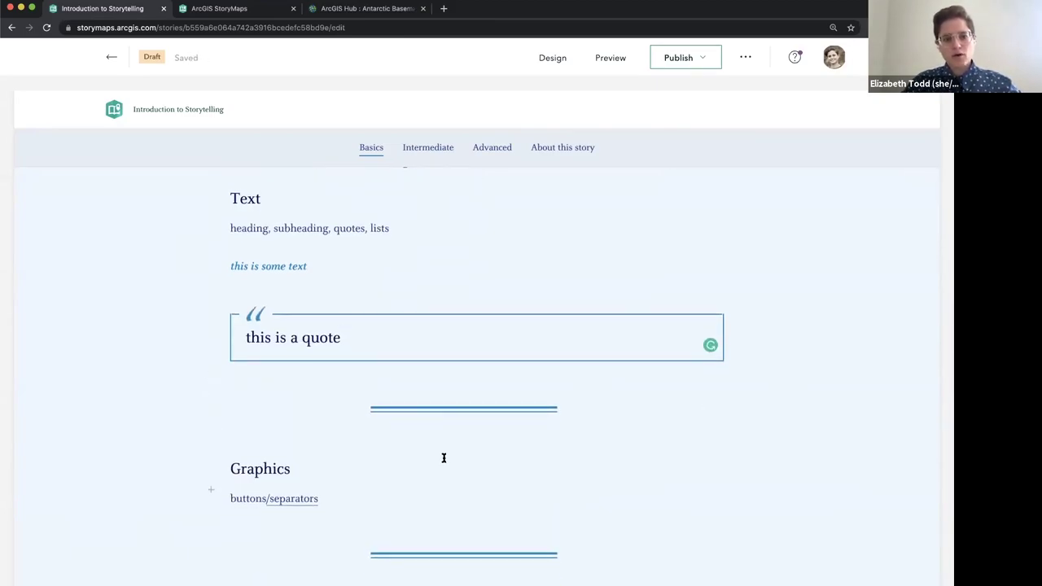
pyautogui.scroll(-1, 444, 457)
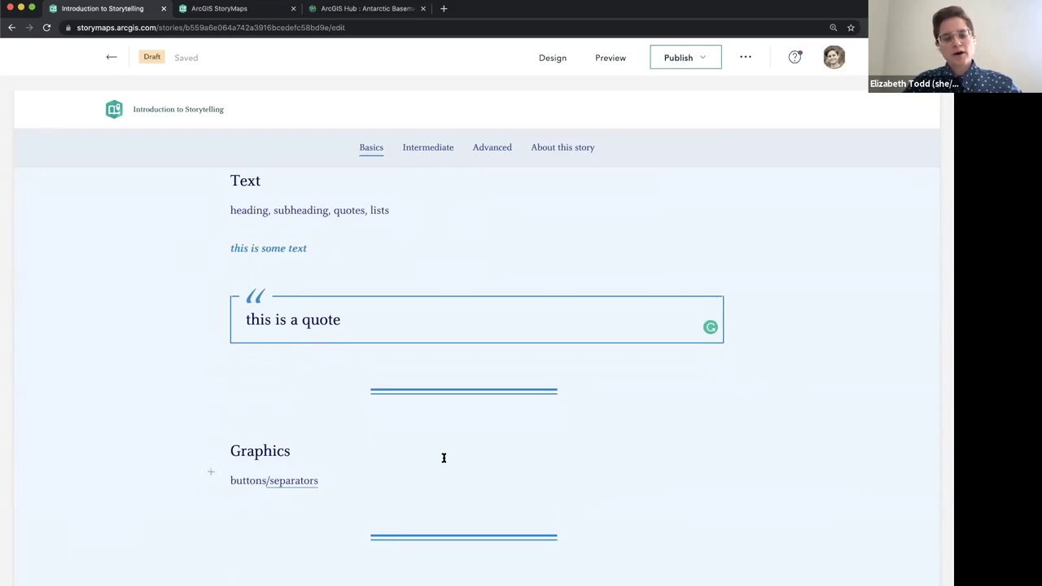
pyautogui.scroll(1, 443, 458)
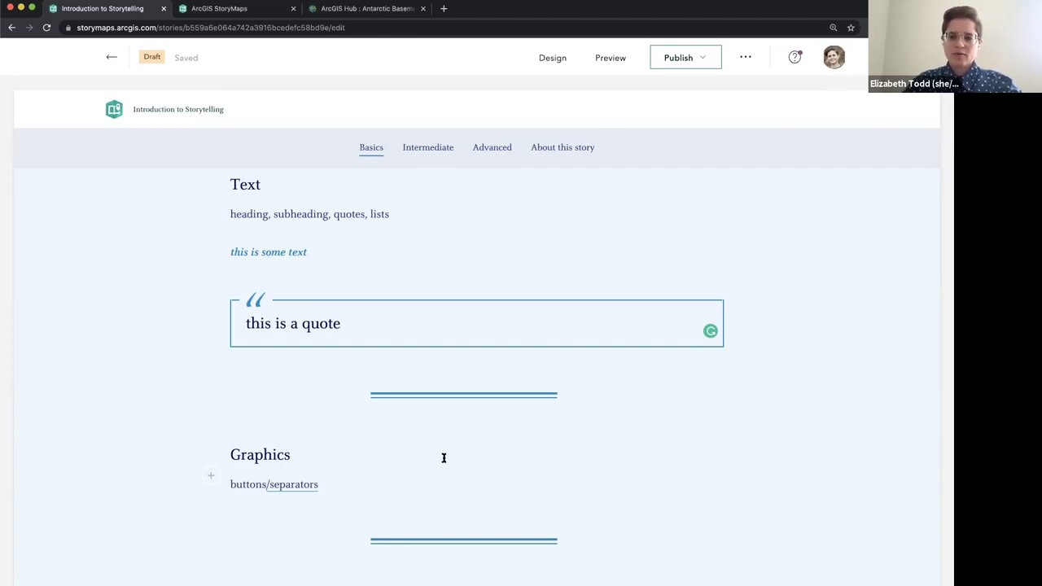
# Step: Add a button labelled "call to action" below the buttons/separators line in the Graphics section
pyautogui.scroll(-2, 444, 458)
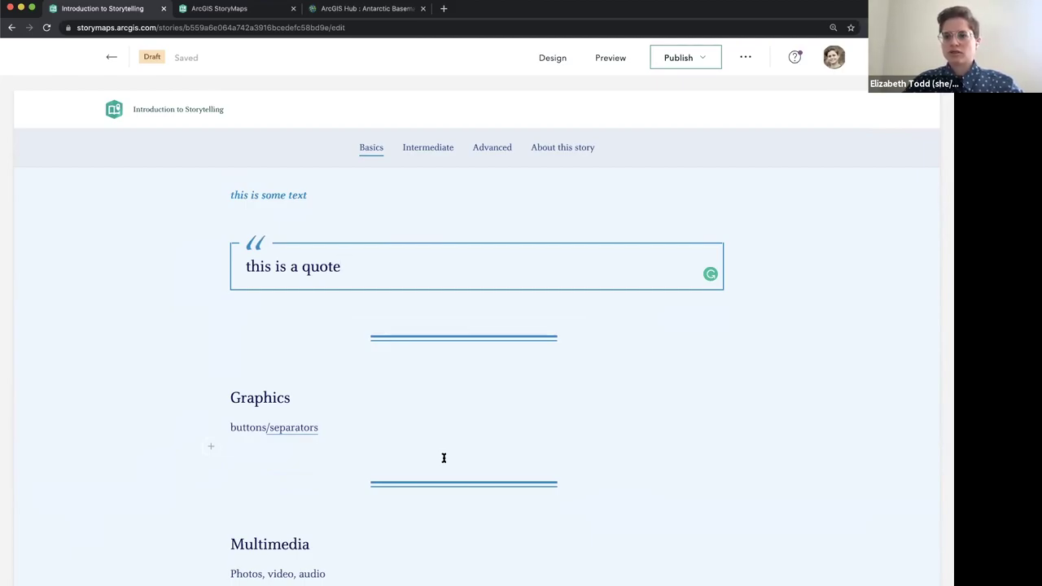
pyautogui.scroll(-3, 444, 458)
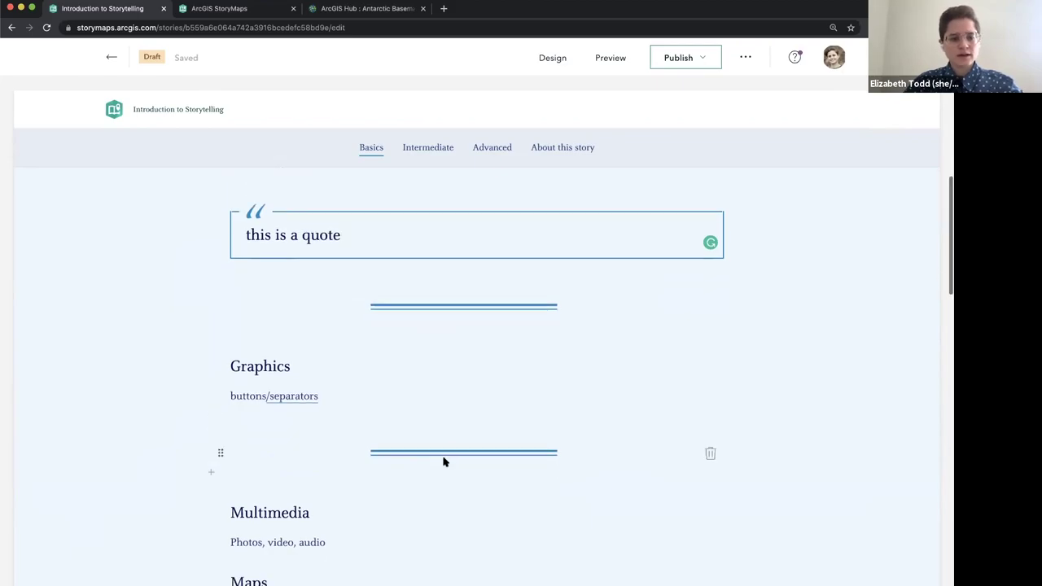
pyautogui.click(422, 311)
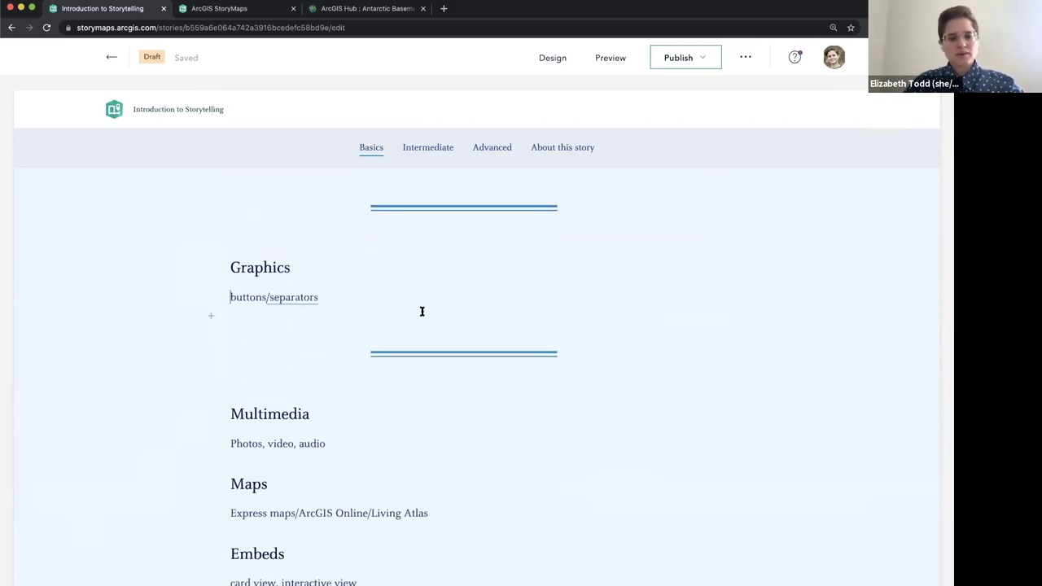
pyautogui.click(211, 316)
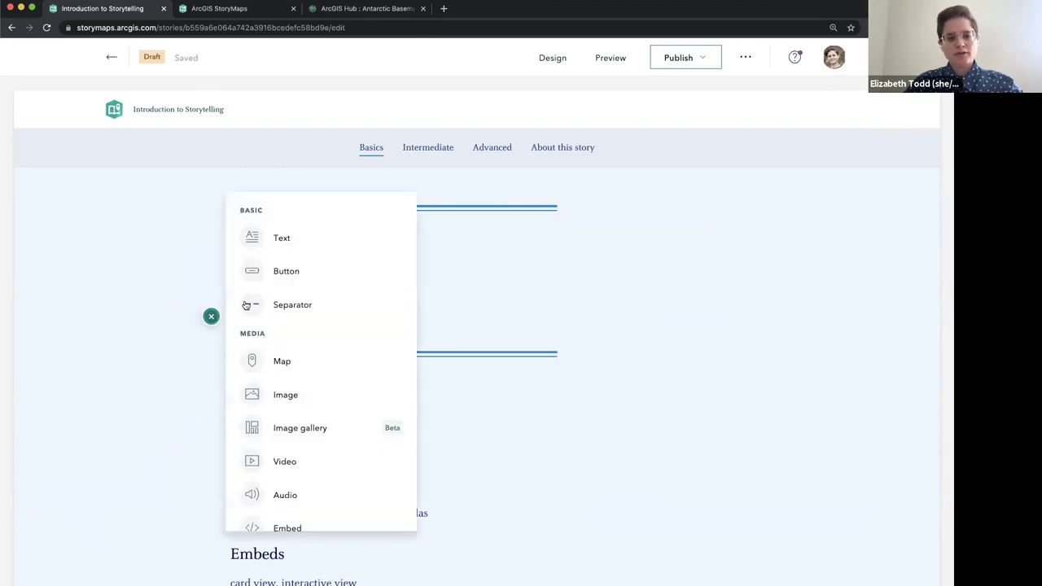
pyautogui.click(298, 275)
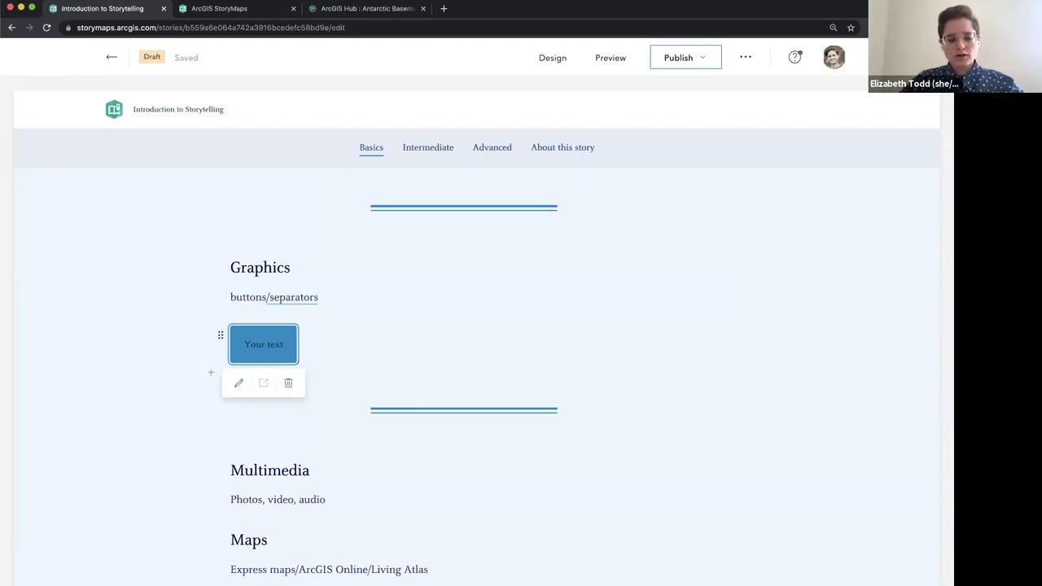
pyautogui.write('call to action')
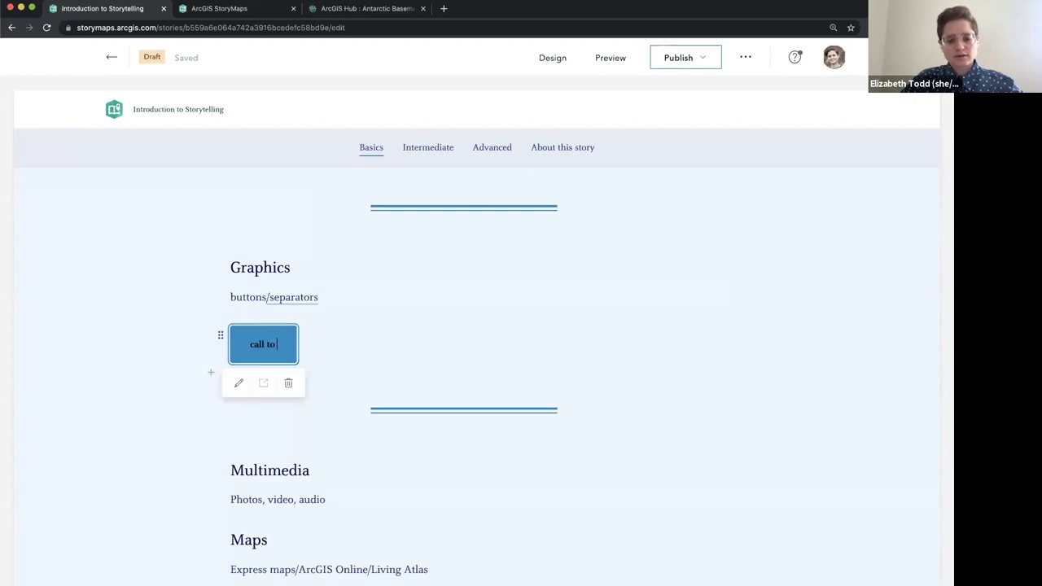
pyautogui.click(243, 383)
pyautogui.press('super+v')
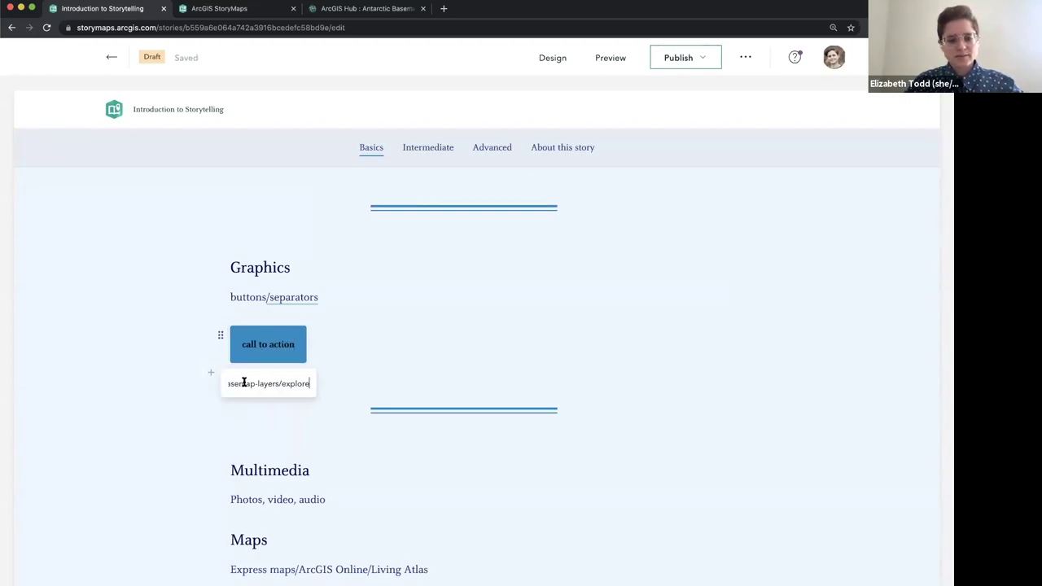
pyautogui.press('Return')
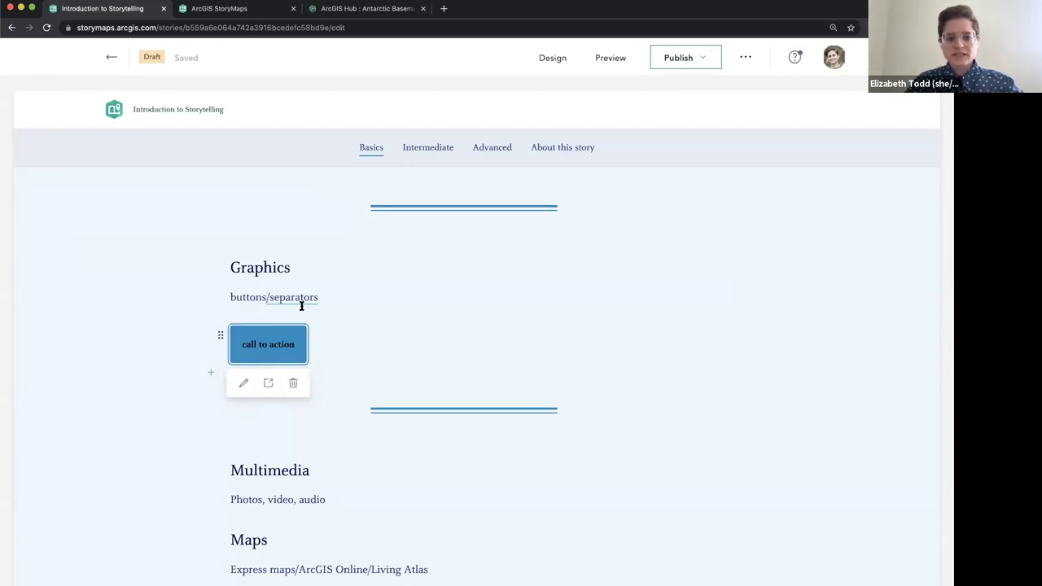
pyautogui.click(285, 349)
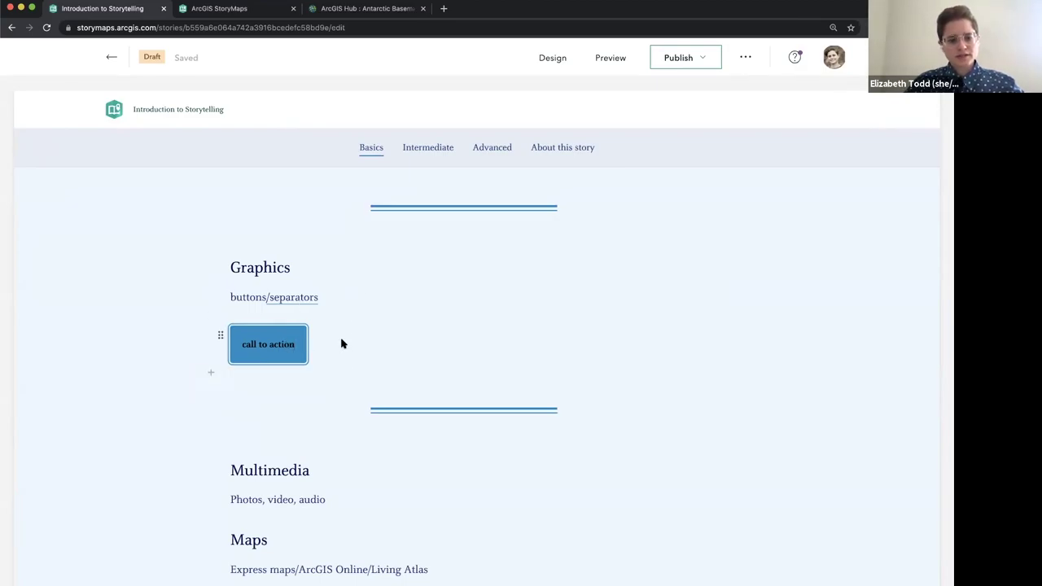
pyautogui.scroll(-2, 341, 343)
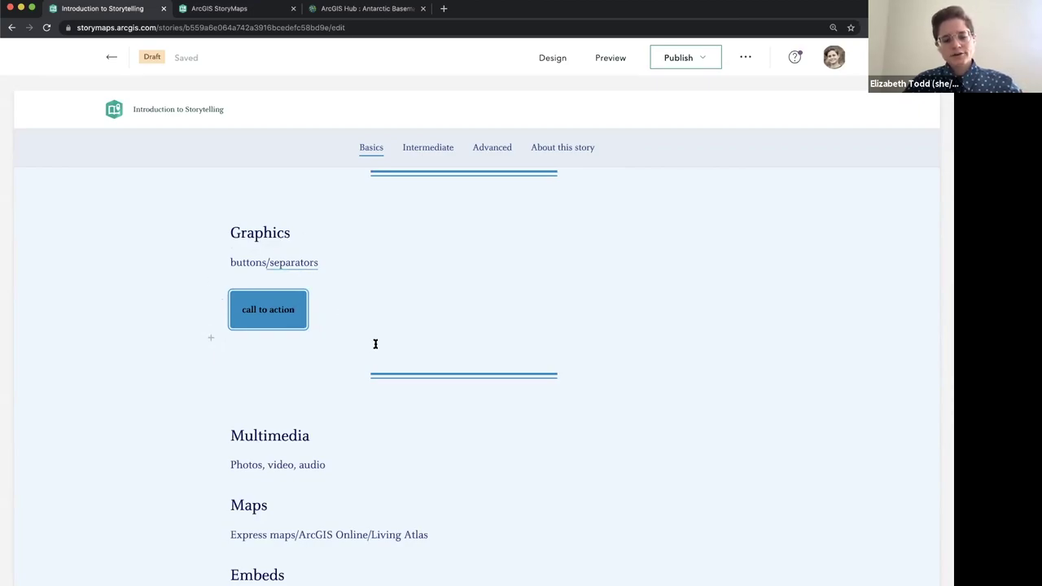
pyautogui.click(320, 318)
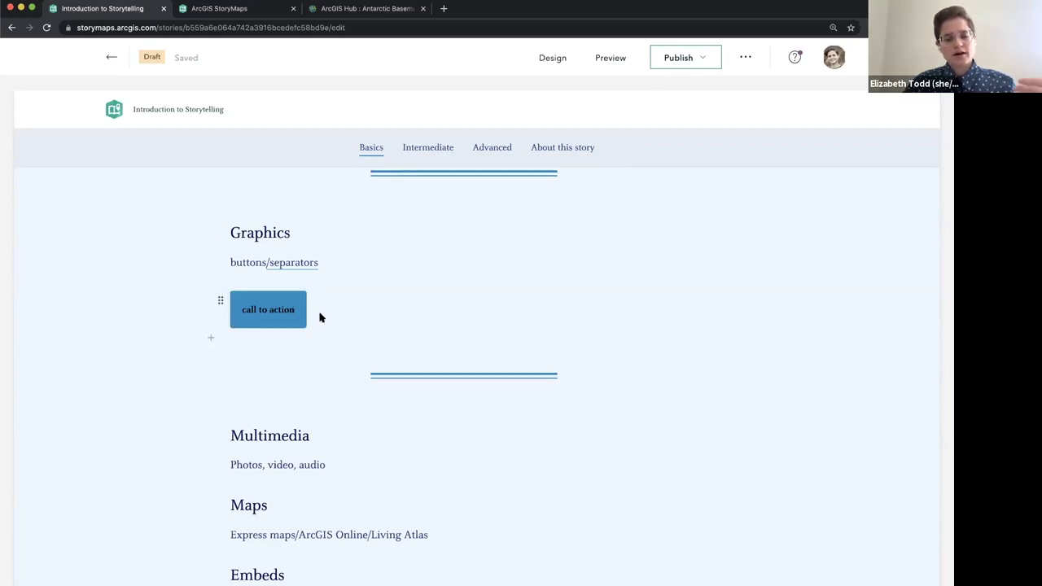
# Step: Link the word "buttons" in the Graphics section's text line to the copied noaa::antarctic-basemap-layers/explore address
pyautogui.click(264, 262)
pyautogui.doubleClick(252, 261)
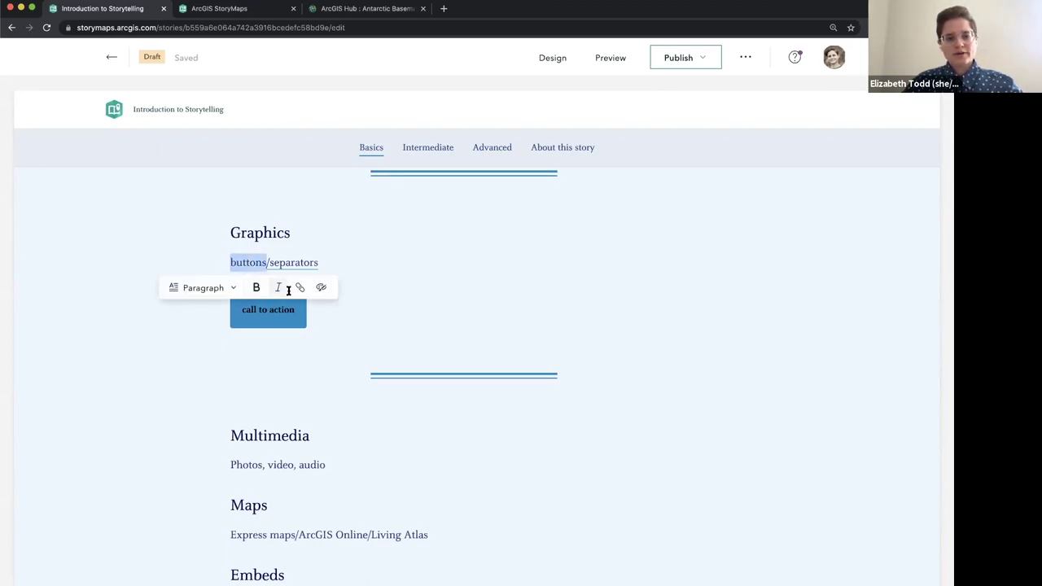
pyautogui.click(299, 287)
pyautogui.press('super+v')
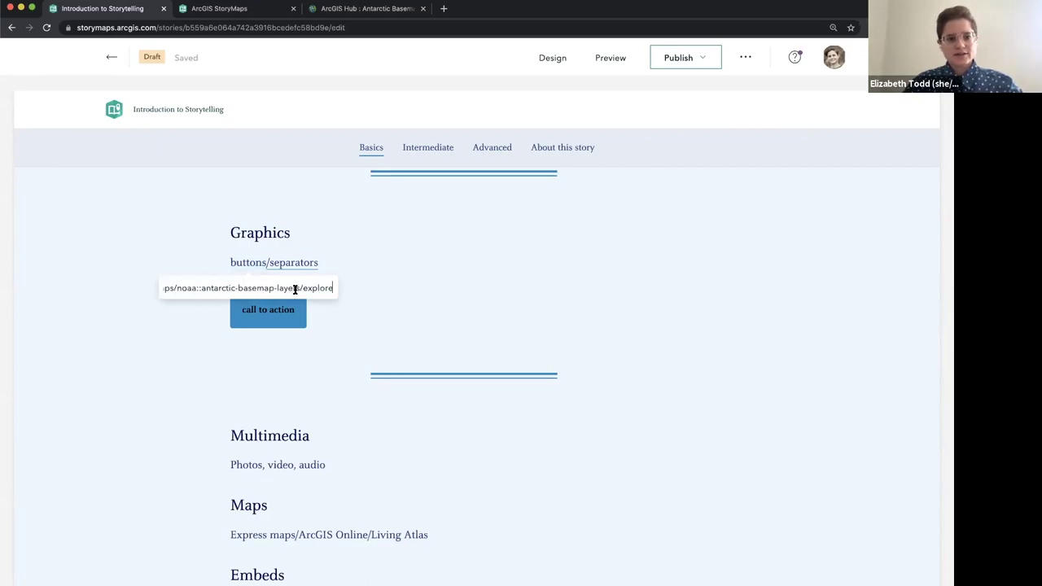
pyautogui.press('Return')
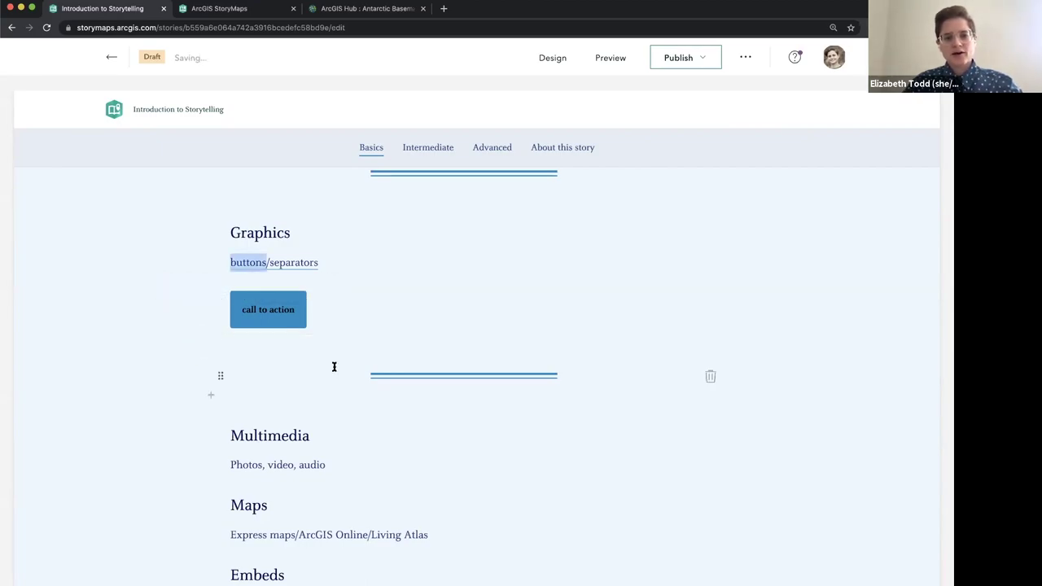
pyautogui.click(356, 315)
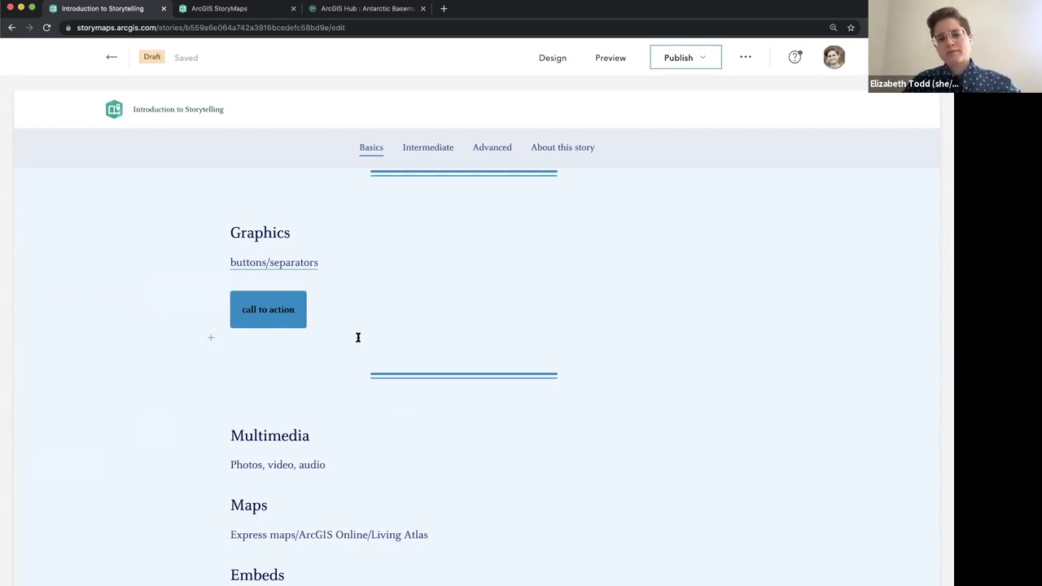
# Step: Review the button's link, the separator below it and the story outline from Multimedia through Special blocks to Advanced
pyautogui.scroll(-1, 357, 337)
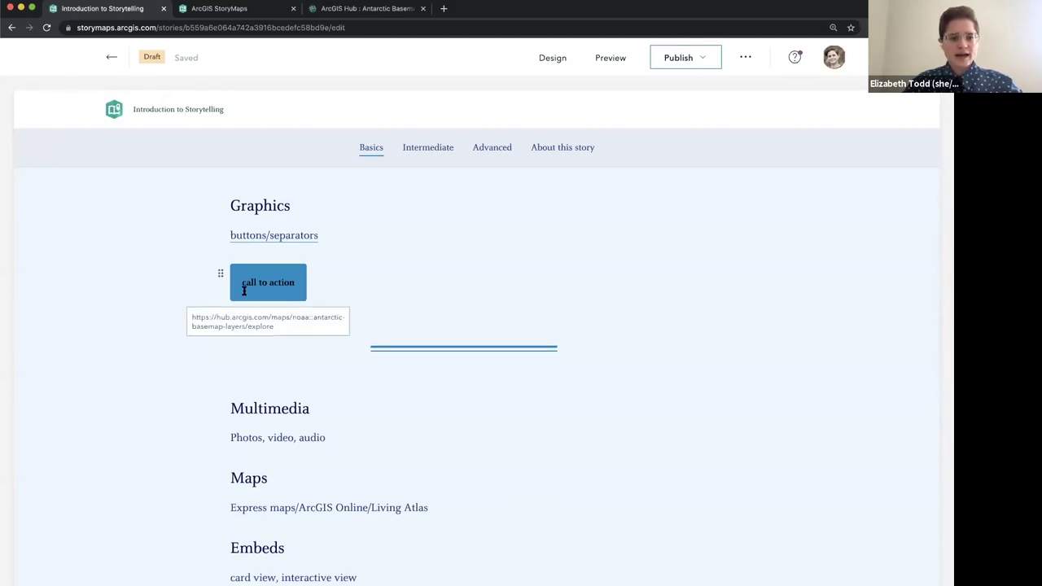
pyautogui.scroll(-1, 414, 325)
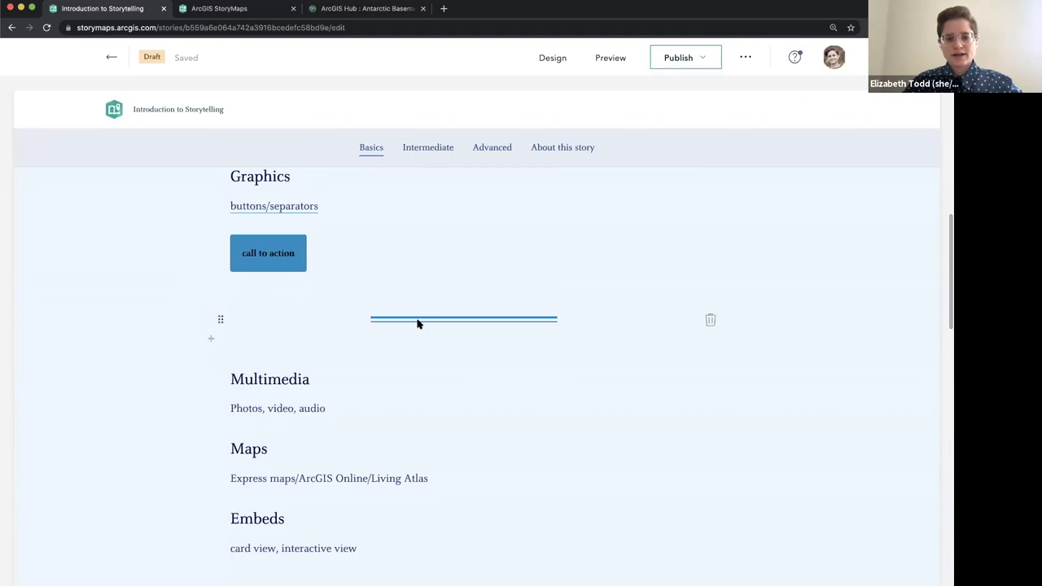
pyautogui.moveTo(220, 319)
pyautogui.mouseDown()
pyautogui.moveTo(217, 260)
pyautogui.moveTo(220, 318)
pyautogui.mouseUp()
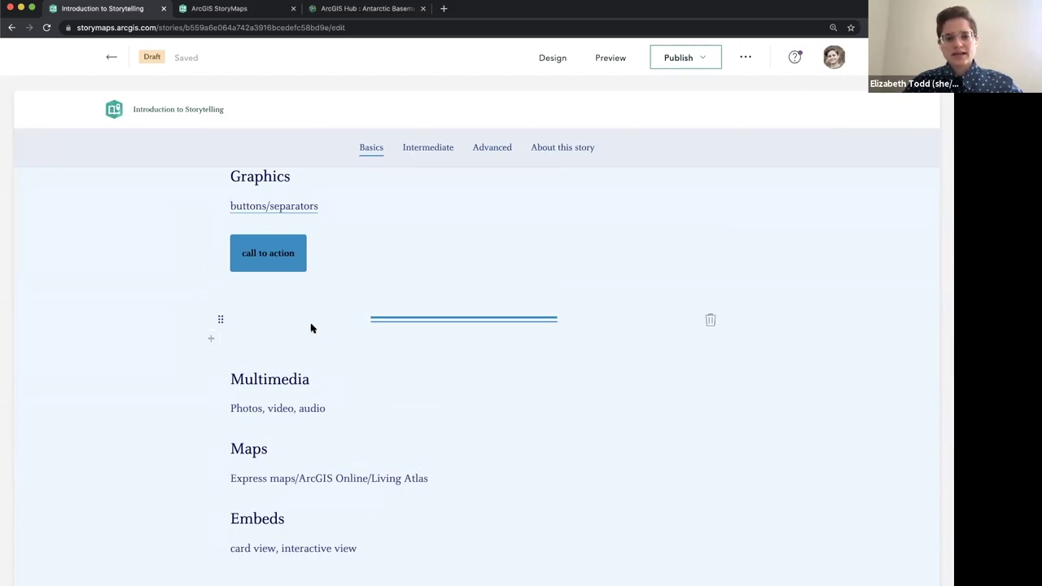
pyautogui.scroll(1, 310, 328)
pyautogui.scroll(-5, 311, 326)
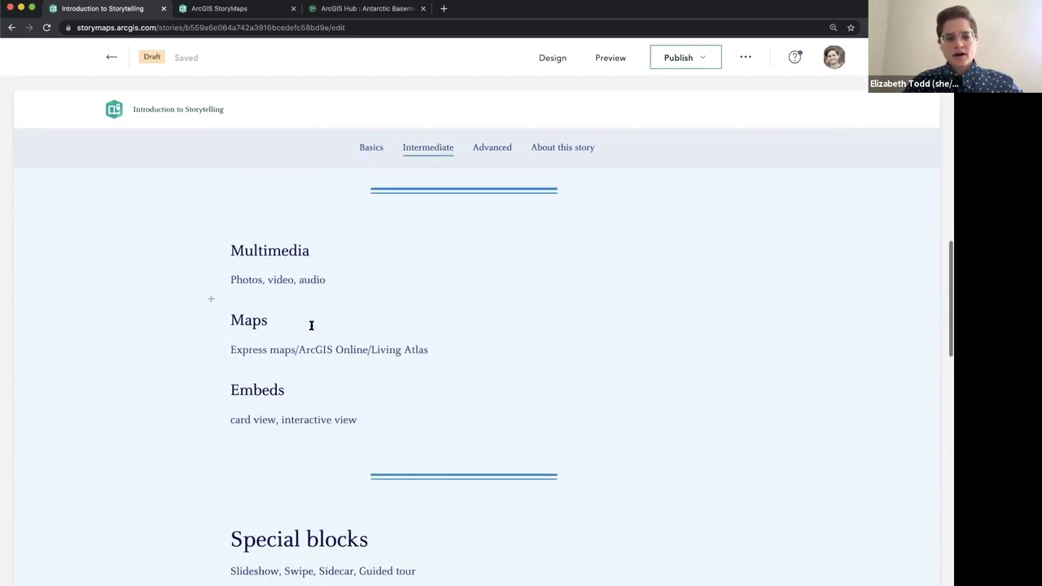
pyautogui.scroll(-1, 311, 325)
pyautogui.scroll(-2, 311, 325)
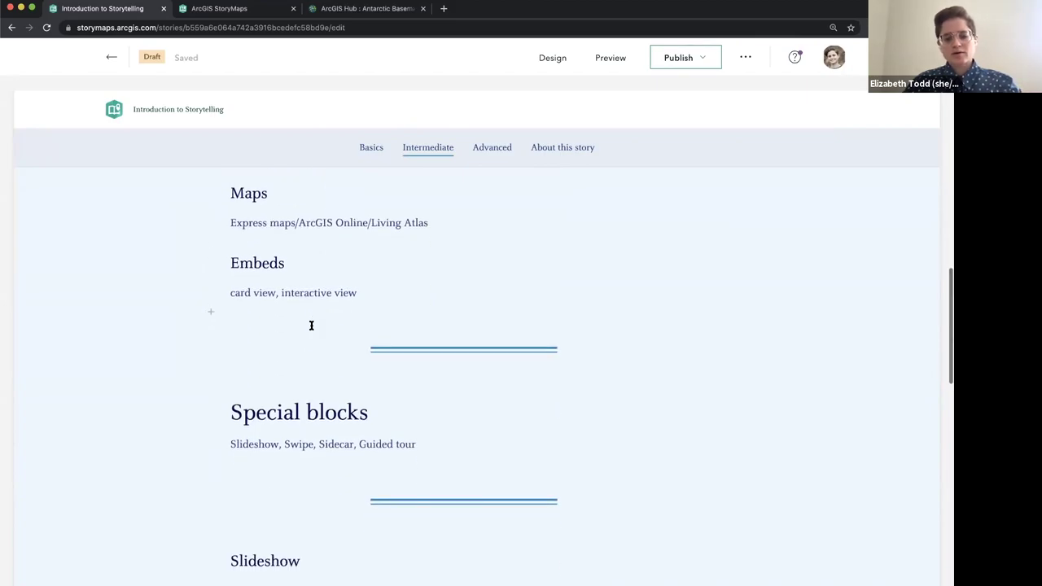
pyautogui.scroll(-3, 311, 326)
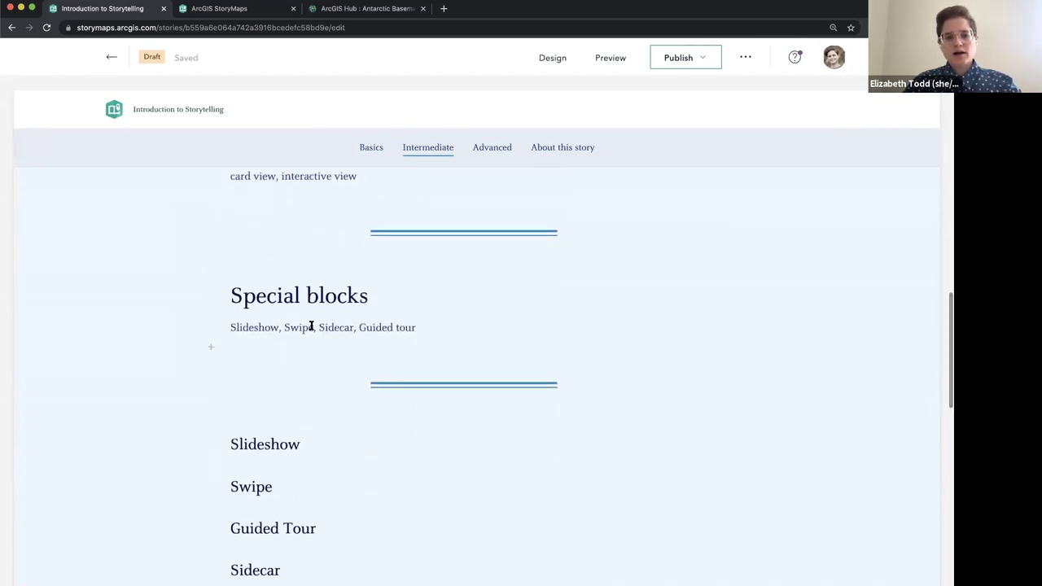
pyautogui.scroll(5, 311, 325)
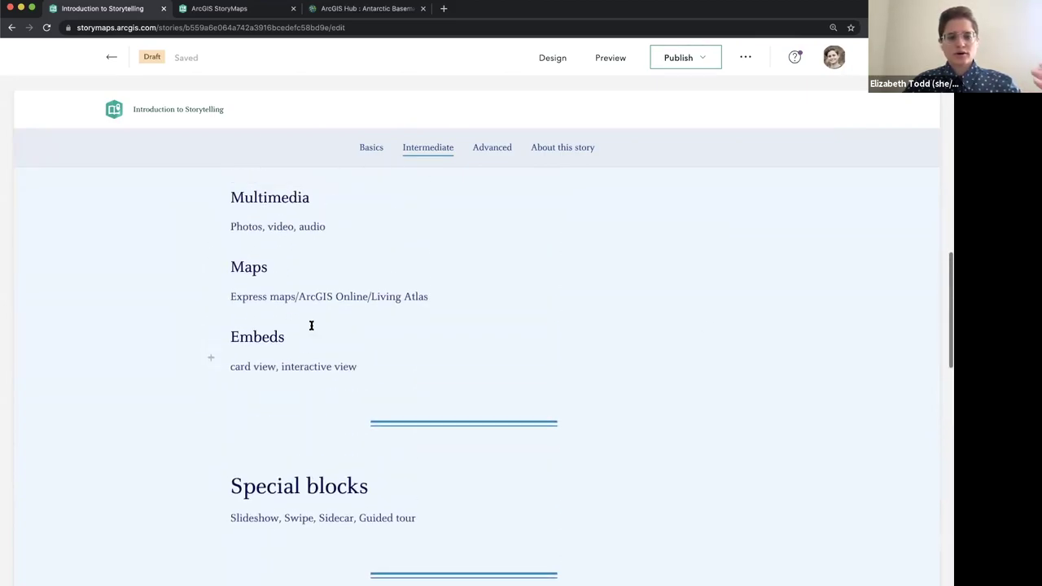
pyautogui.scroll(4, 311, 326)
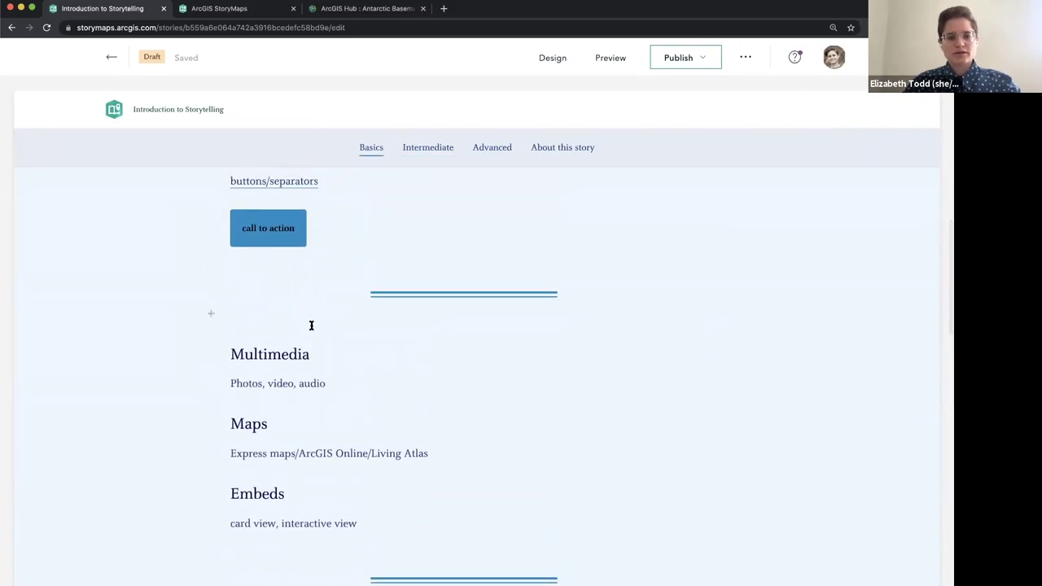
pyautogui.scroll(1, 311, 326)
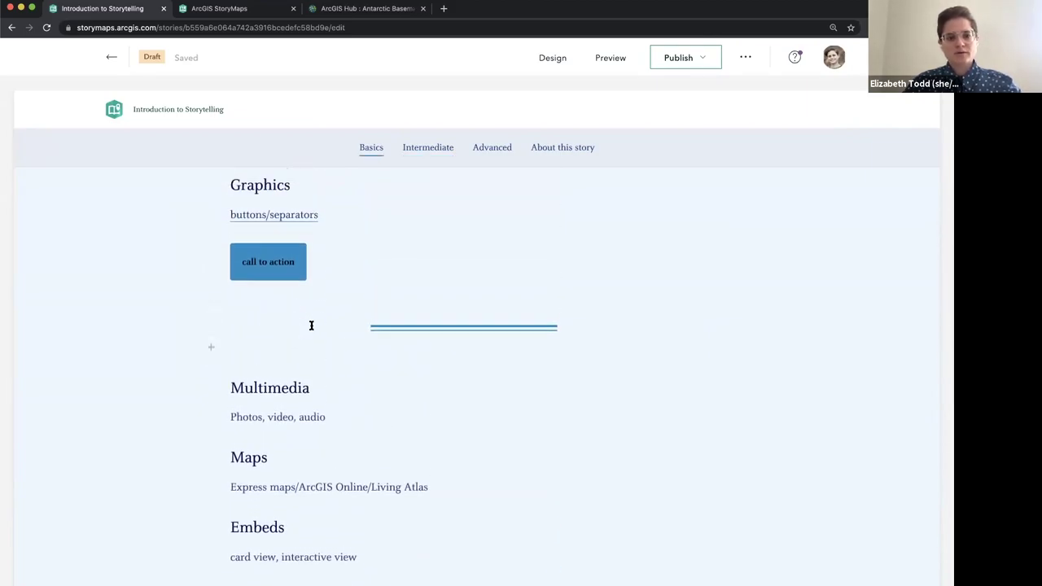
pyautogui.scroll(2, 311, 326)
pyautogui.scroll(-2, 356, 369)
pyautogui.scroll(-1, 358, 372)
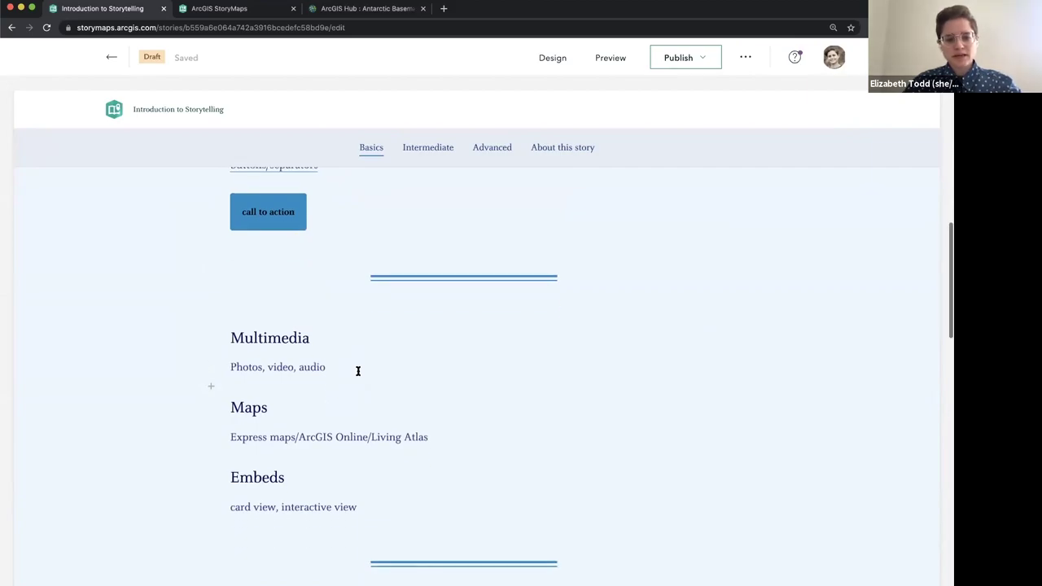
pyautogui.scroll(-5, 357, 371)
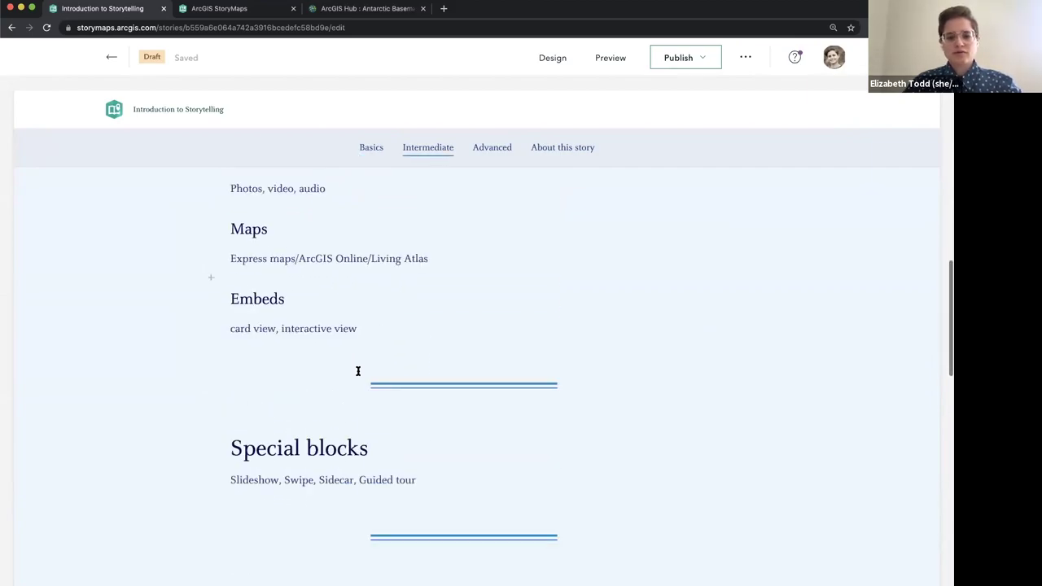
pyautogui.scroll(-8, 358, 371)
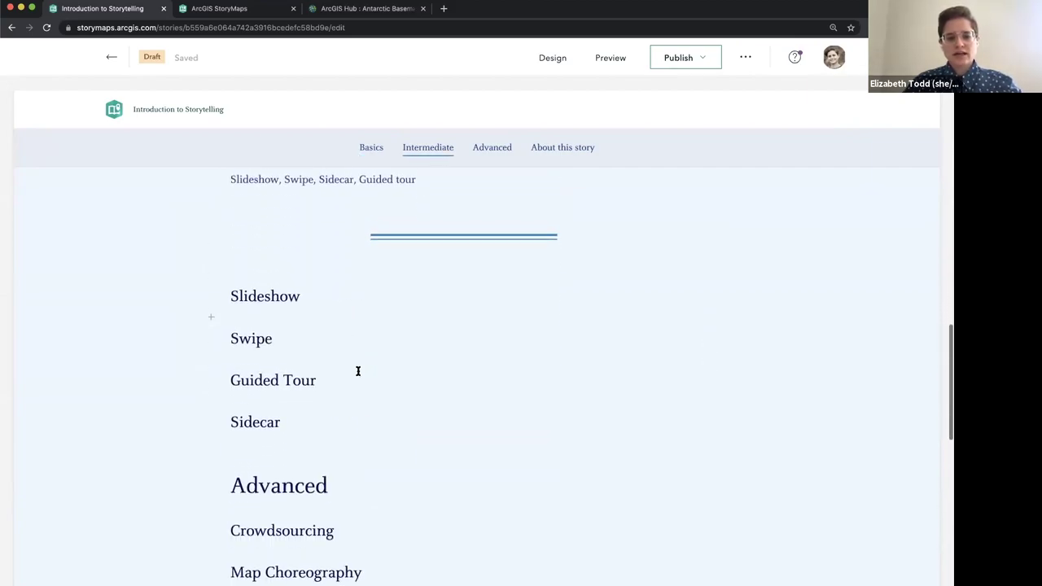
pyautogui.scroll(-1, 357, 372)
pyautogui.scroll(8, 357, 371)
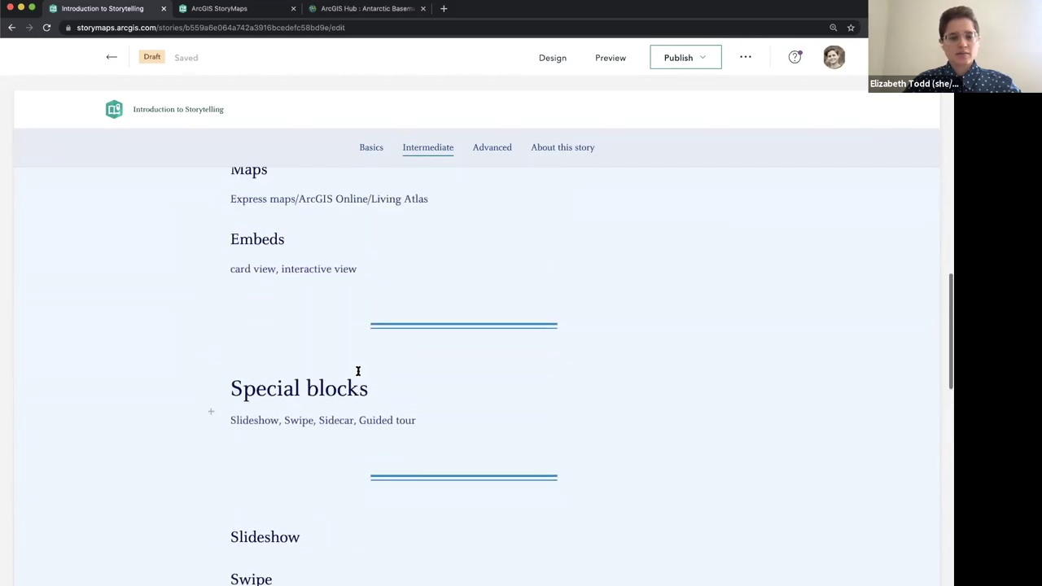
pyautogui.scroll(5, 358, 371)
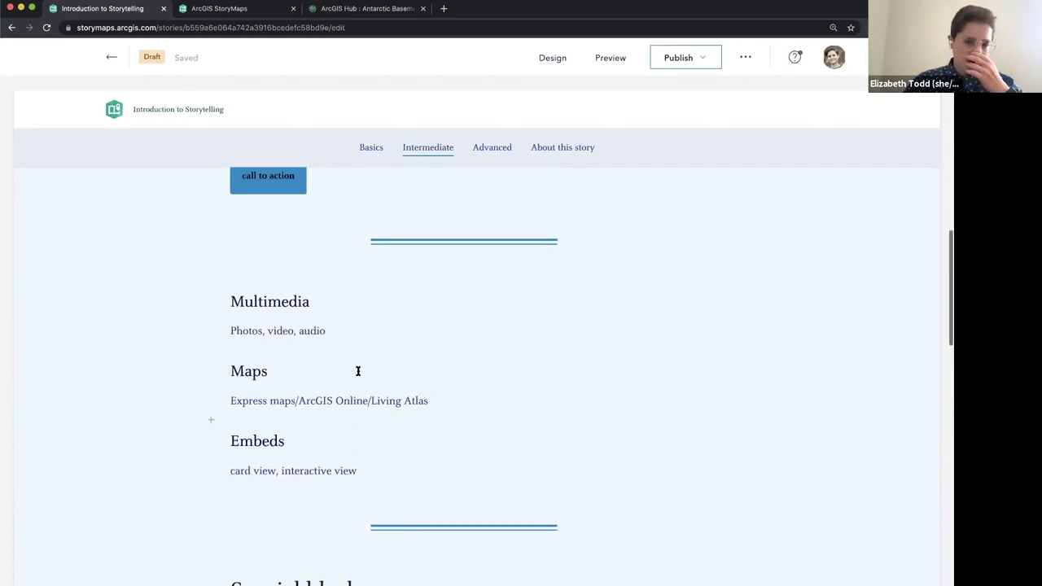
pyautogui.scroll(2, 357, 371)
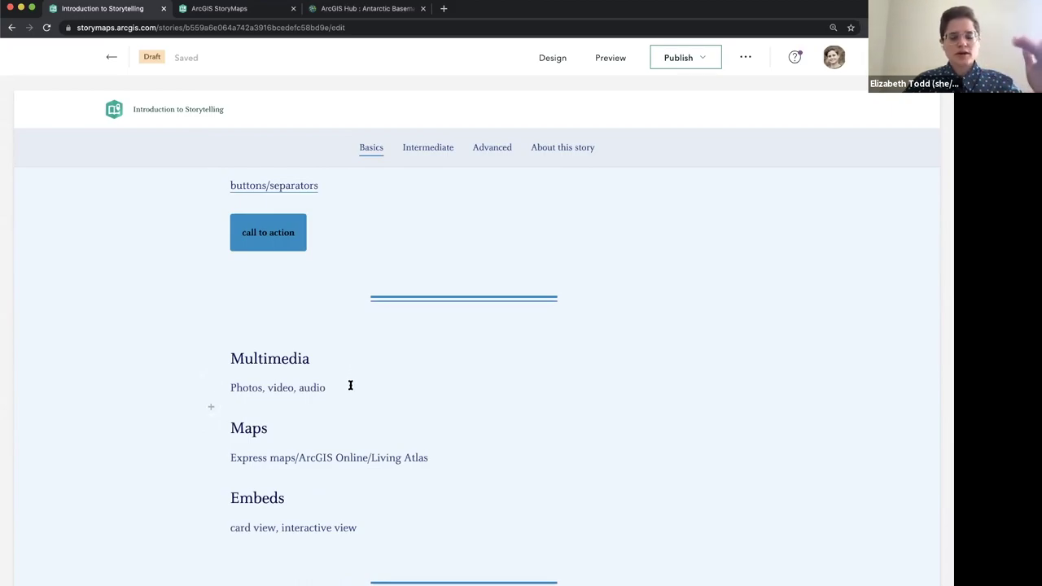
# Step: Add an image block with the uploaded file Penguins BW.jpg below the "Photos, video, audio" line in the Multimedia section
pyautogui.scroll(-1, 349, 389)
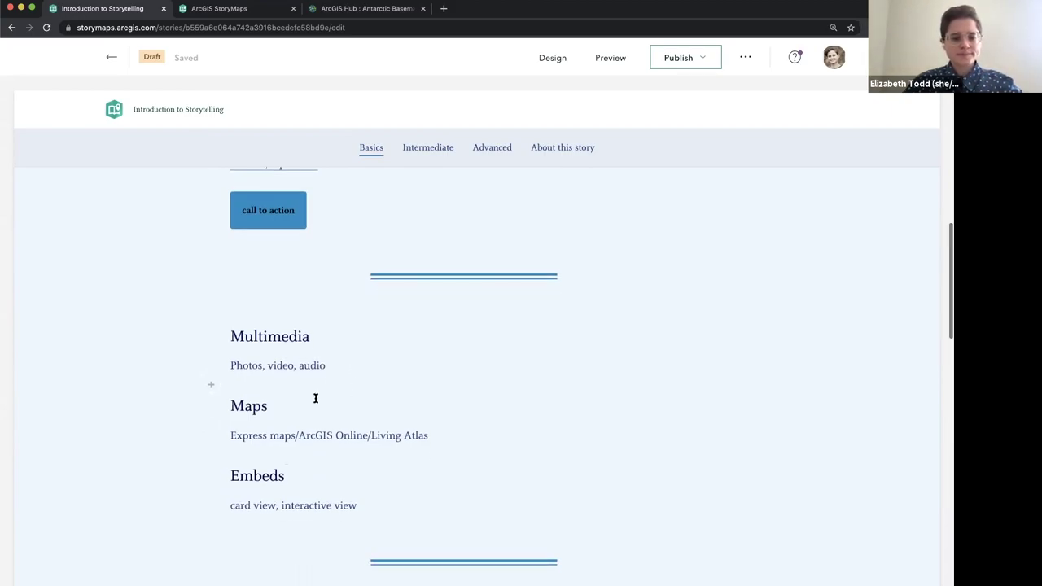
pyautogui.click(211, 384)
pyautogui.scroll(-2, 364, 442)
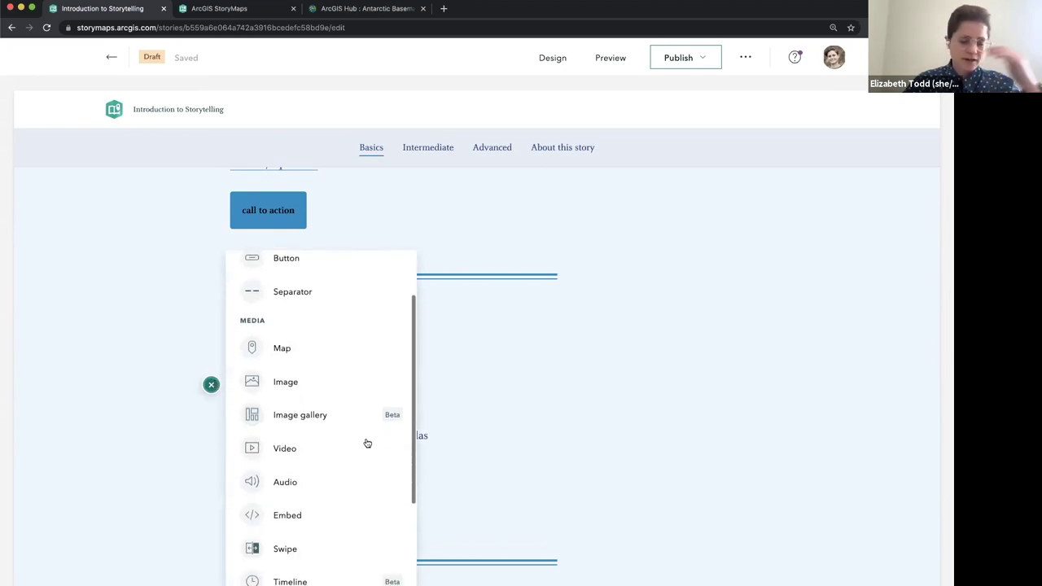
pyautogui.scroll(-1, 368, 443)
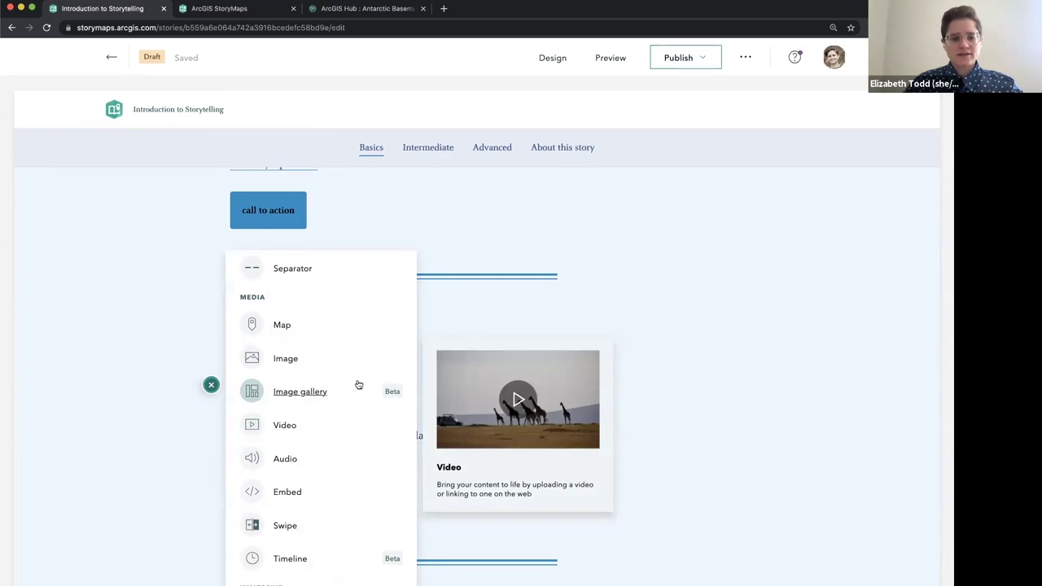
pyautogui.scroll(-2, 356, 368)
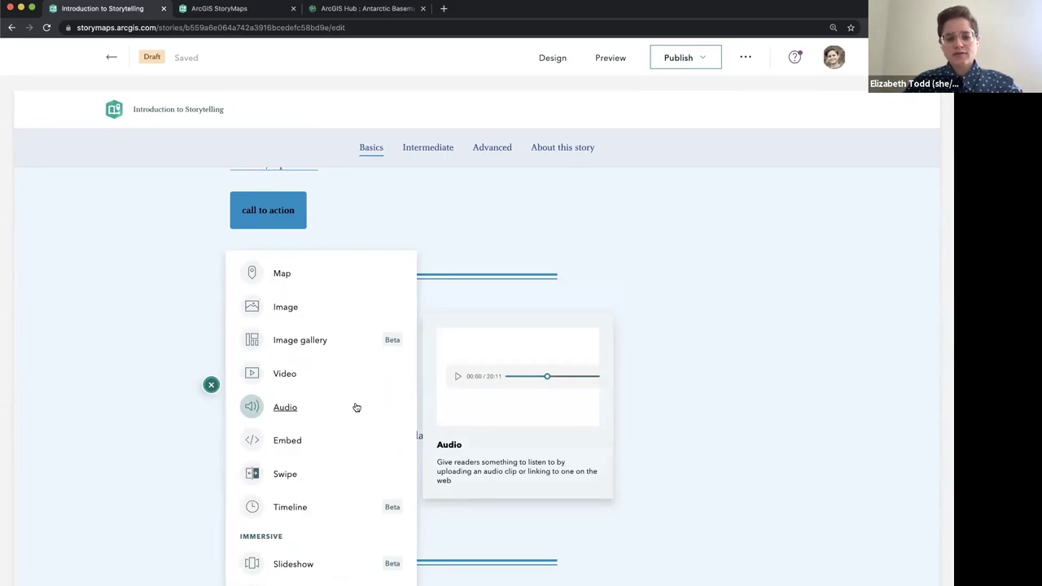
pyautogui.click(332, 307)
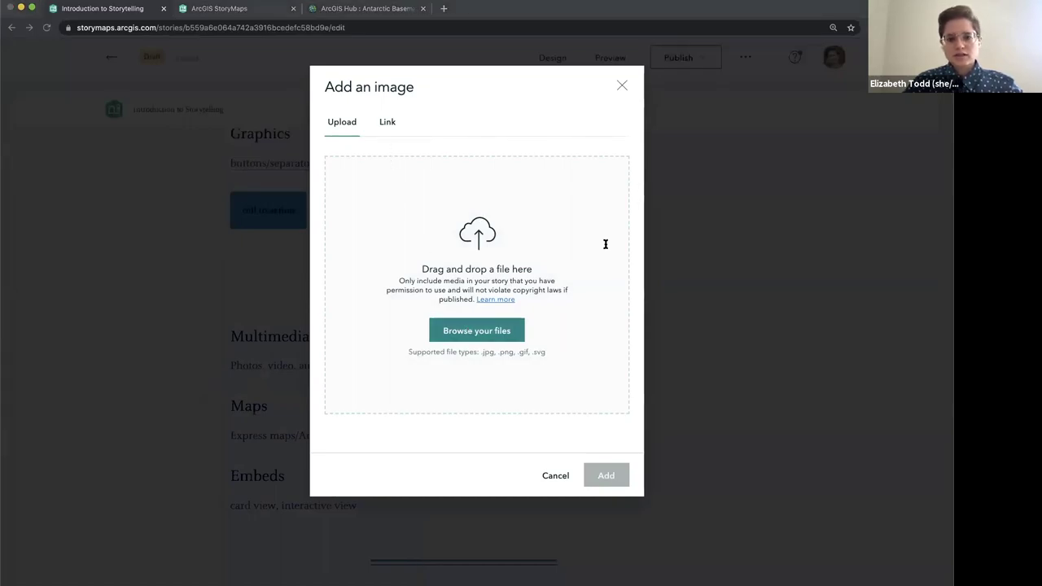
pyautogui.moveTo(663, 272); pyautogui.dragTo(581, 366)
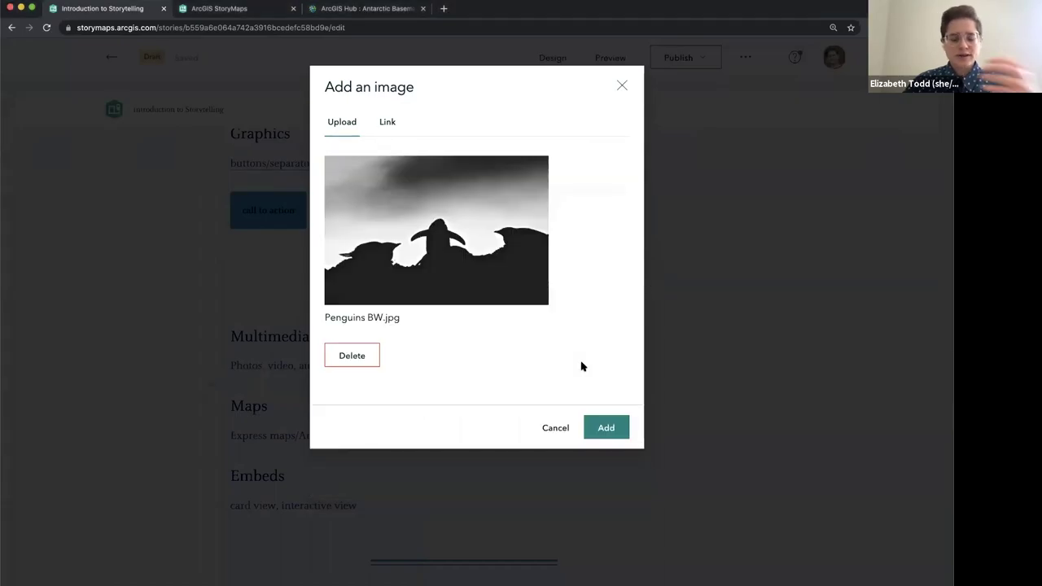
pyautogui.click(617, 425)
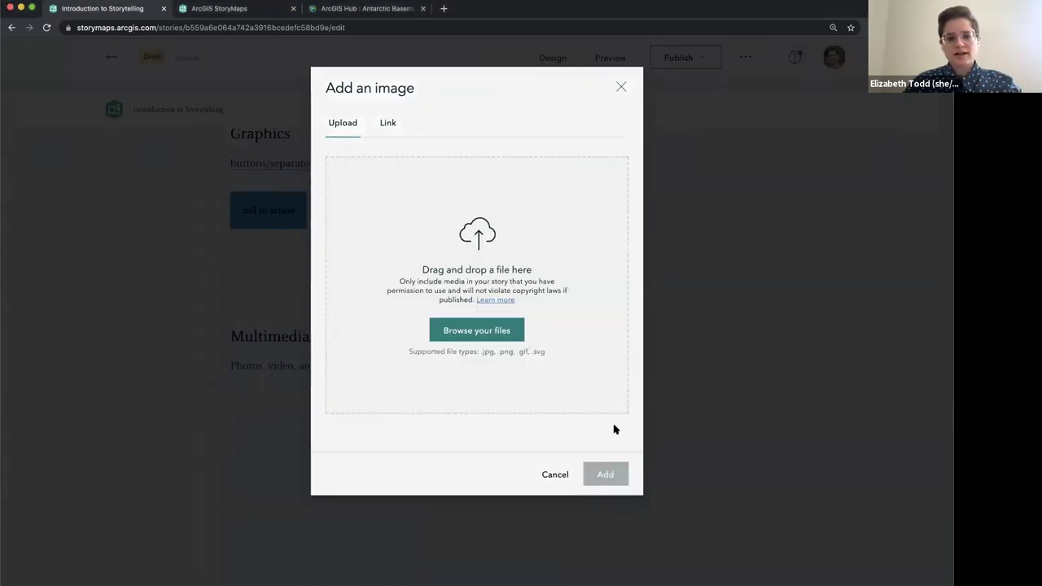
# Step: Try the penguin image floated beside the Maps and Embeds text, and restore its text-column width
pyautogui.scroll(-3, 565, 437)
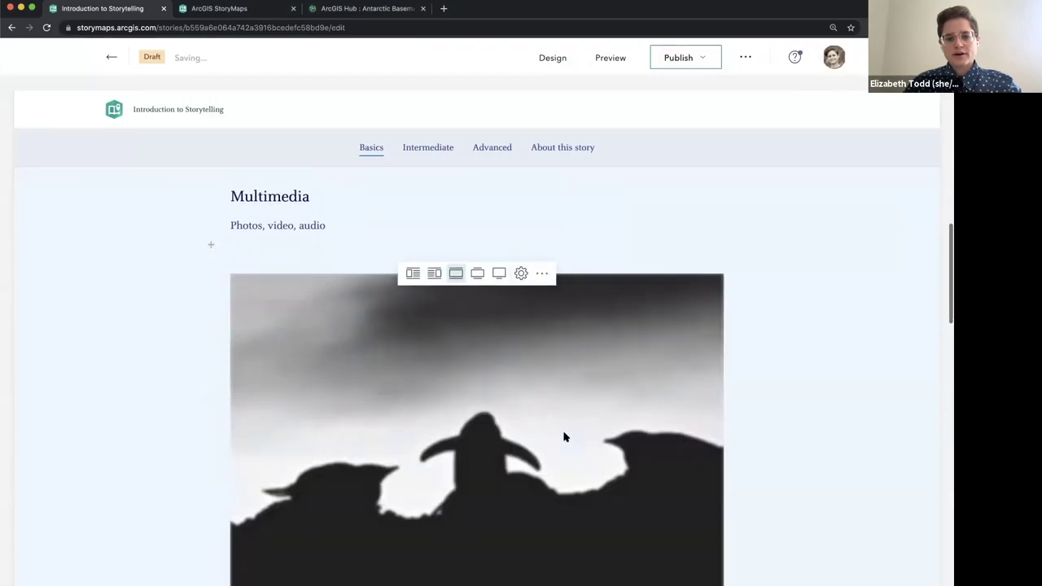
pyautogui.scroll(-1, 586, 419)
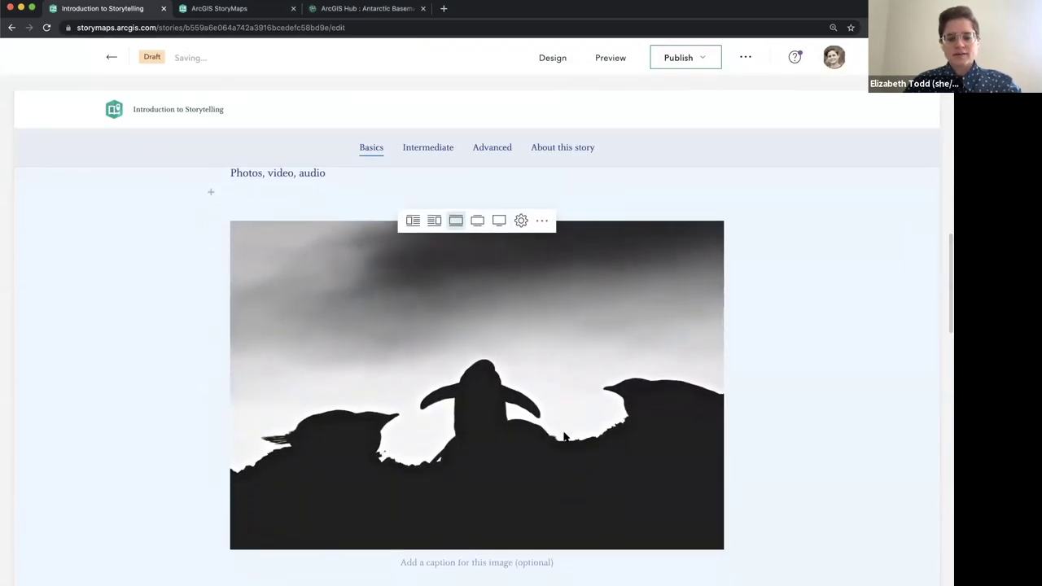
pyautogui.scroll(-2, 760, 387)
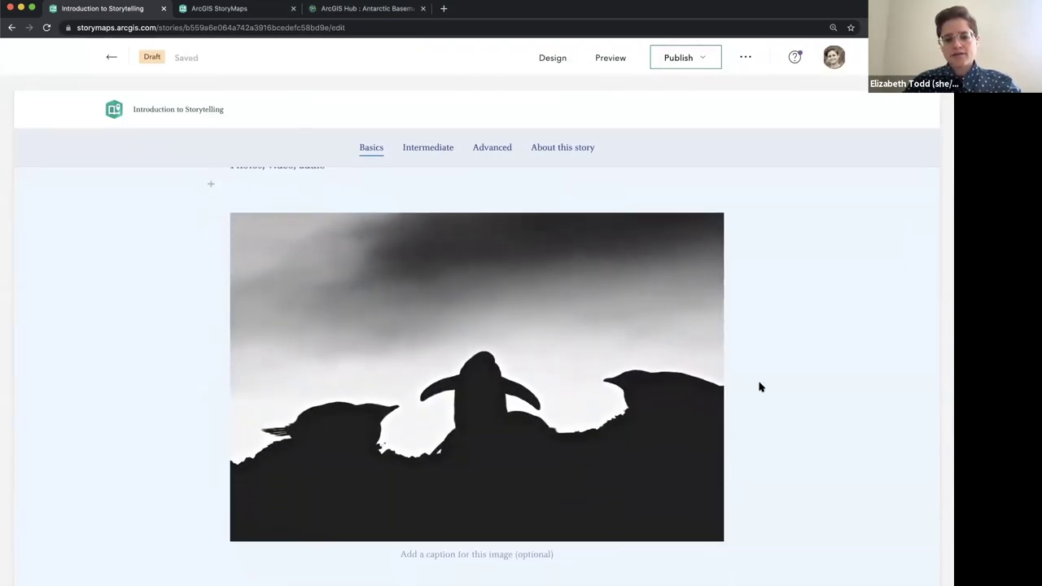
pyautogui.scroll(1, 760, 386)
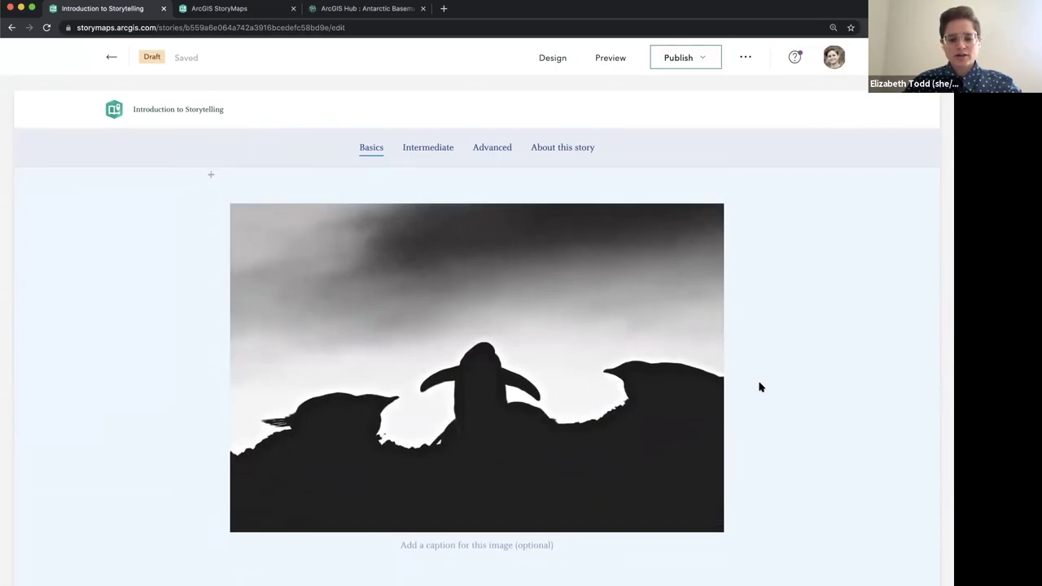
pyautogui.scroll(-1, 759, 387)
pyautogui.scroll(1, 760, 387)
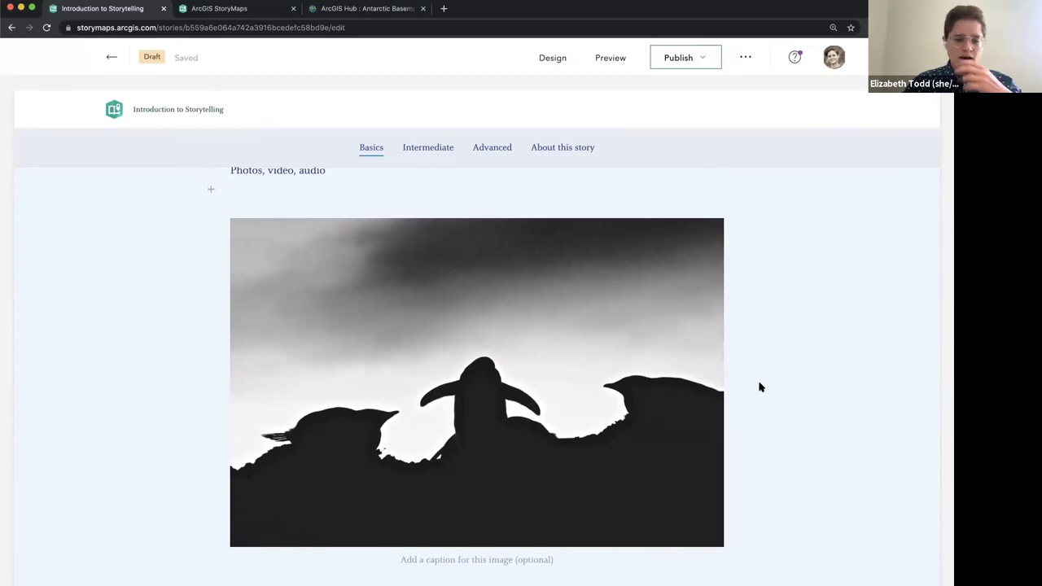
pyautogui.moveTo(500, 373)
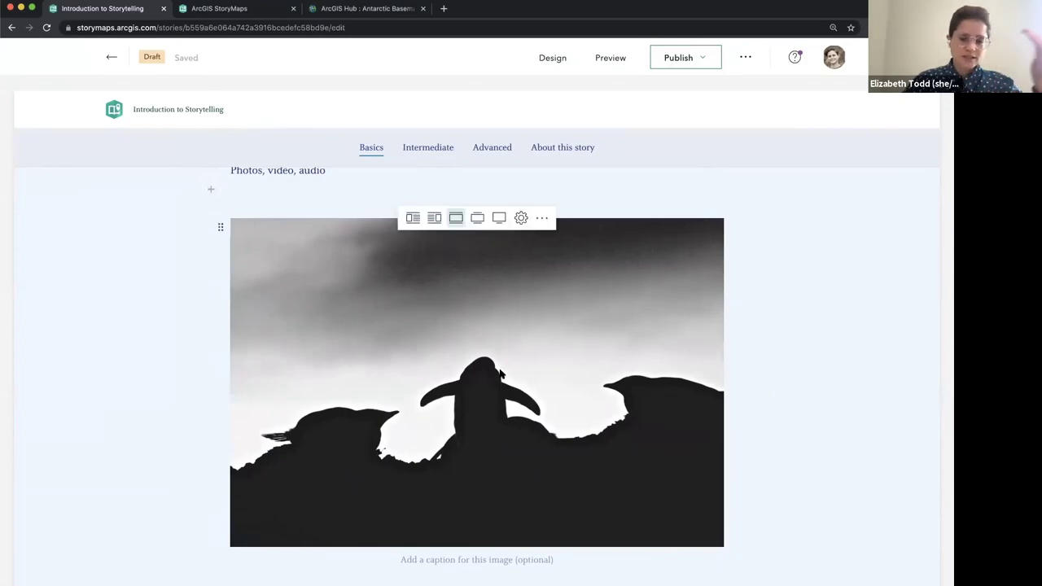
pyautogui.click(413, 223)
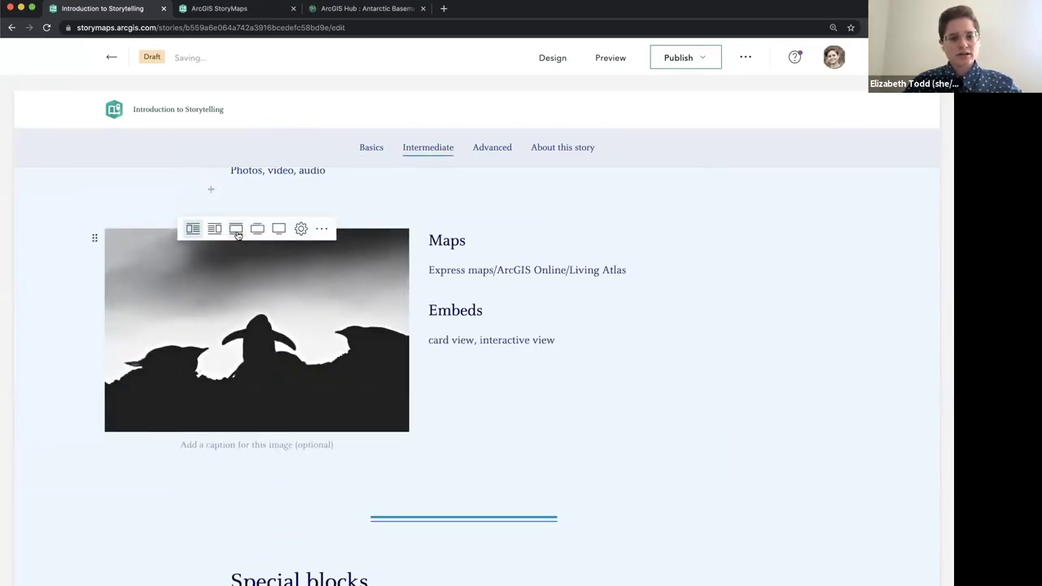
pyautogui.click(237, 232)
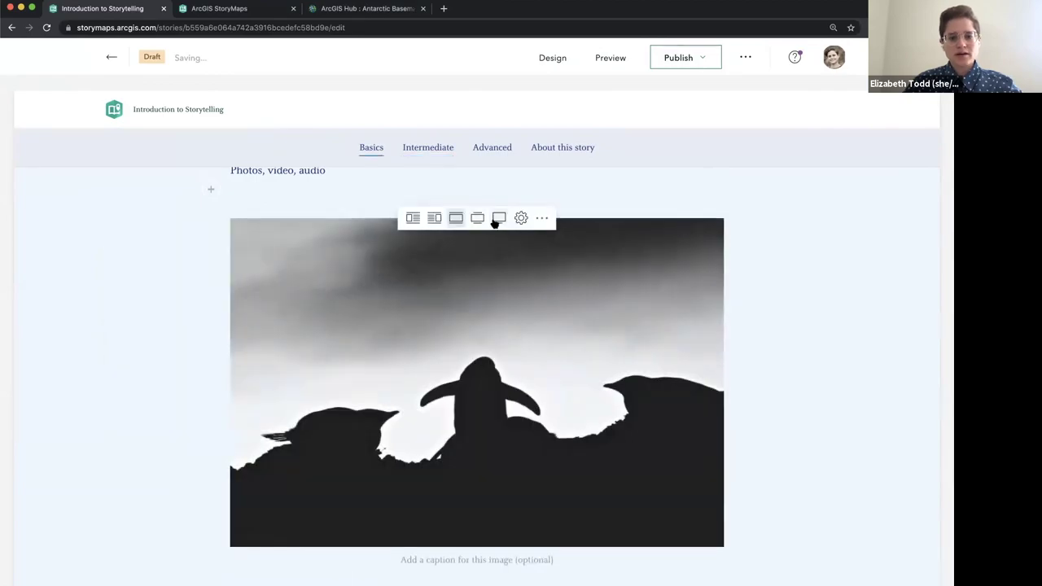
# Step: Set the penguin image to span the full width of the story and inspect it from its upper edge to the caption
pyautogui.click(498, 220)
pyautogui.scroll(-3, 489, 297)
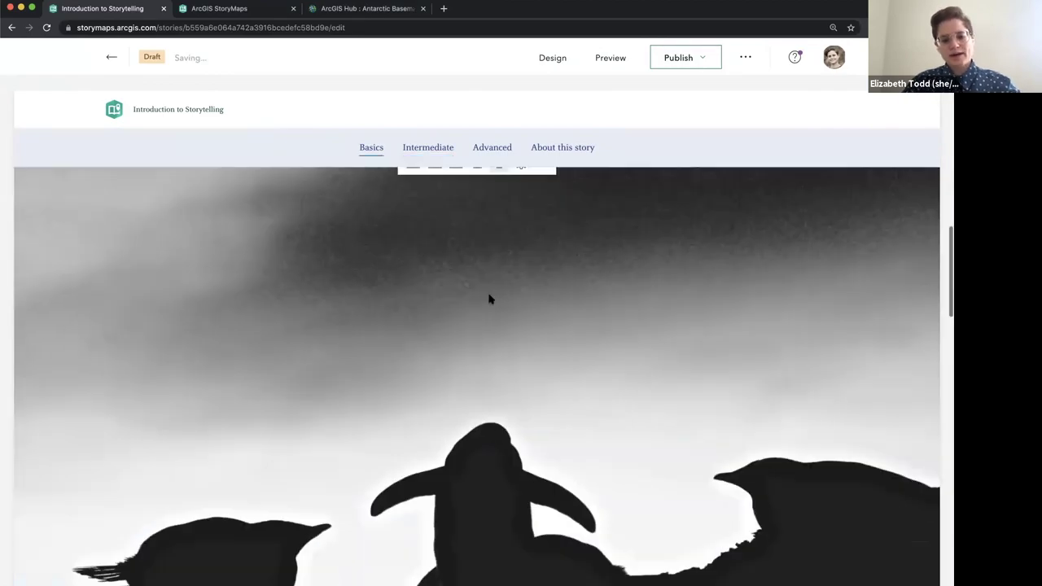
pyautogui.scroll(-5, 489, 299)
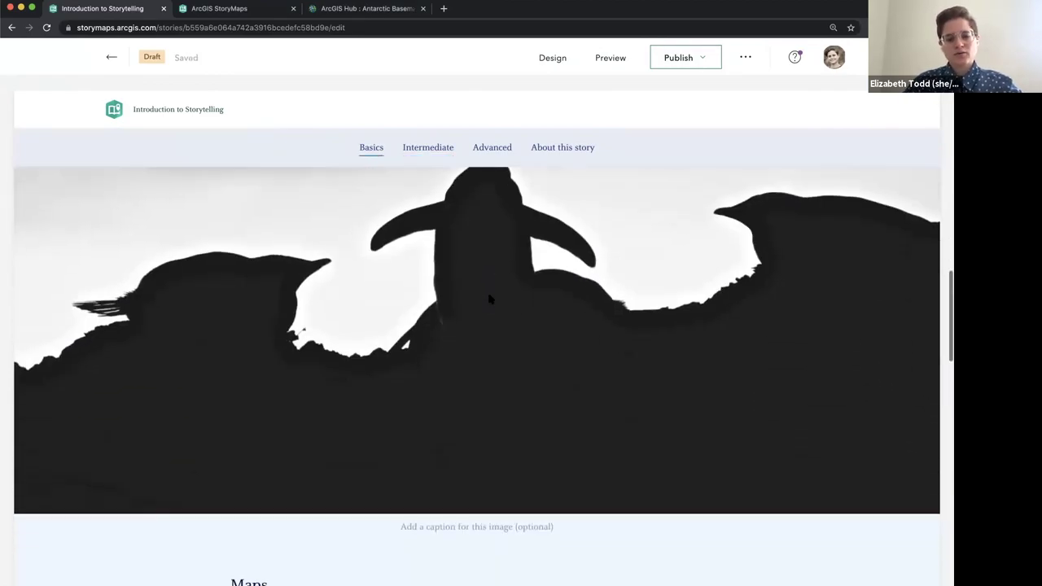
pyautogui.scroll(2, 490, 299)
pyautogui.scroll(5, 489, 299)
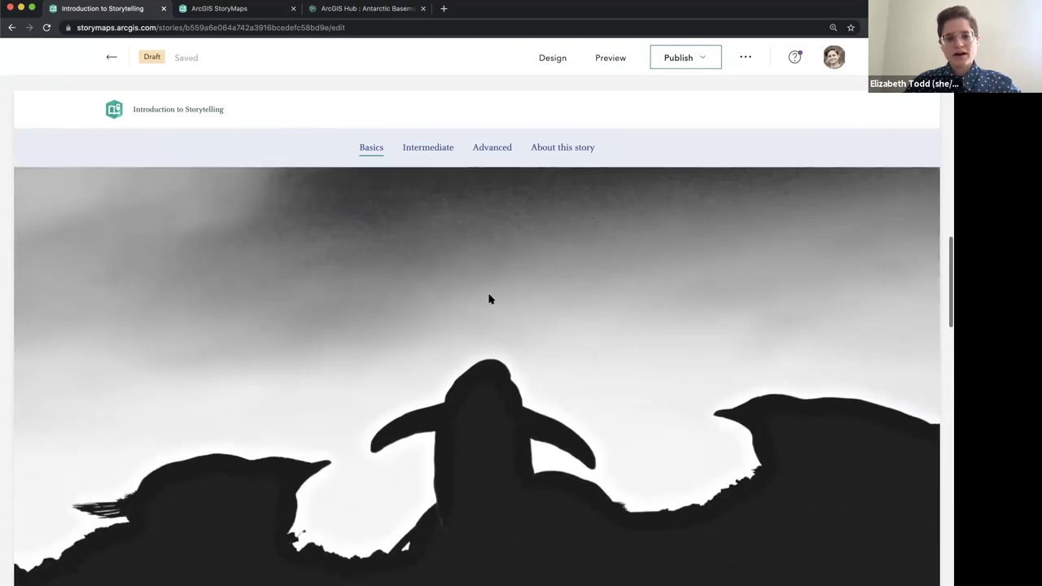
pyautogui.scroll(1, 490, 300)
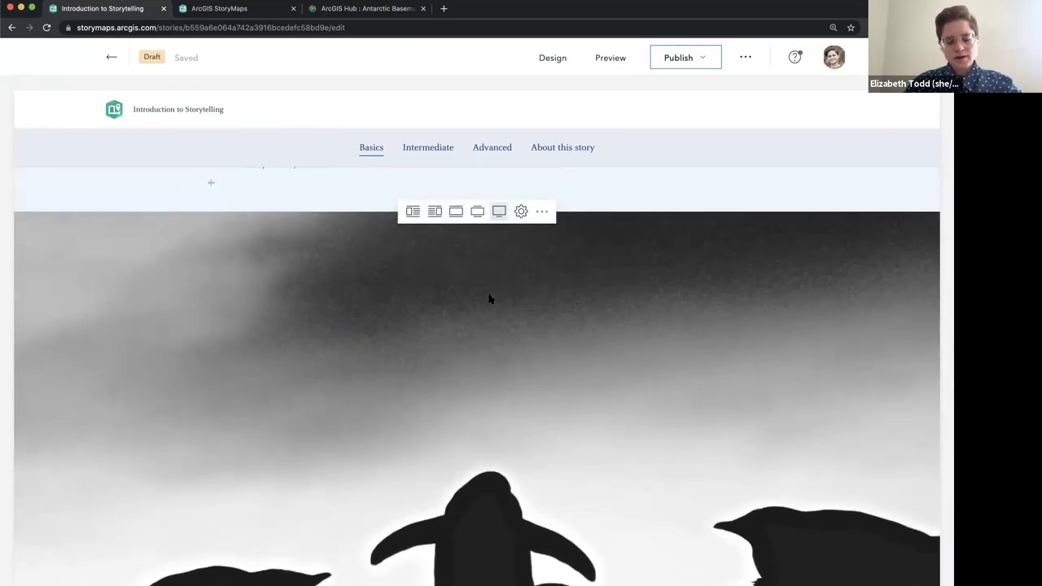
# Step: Check the penguin image's options for reader expansion and alternative text, leaving without saving
pyautogui.click(521, 211)
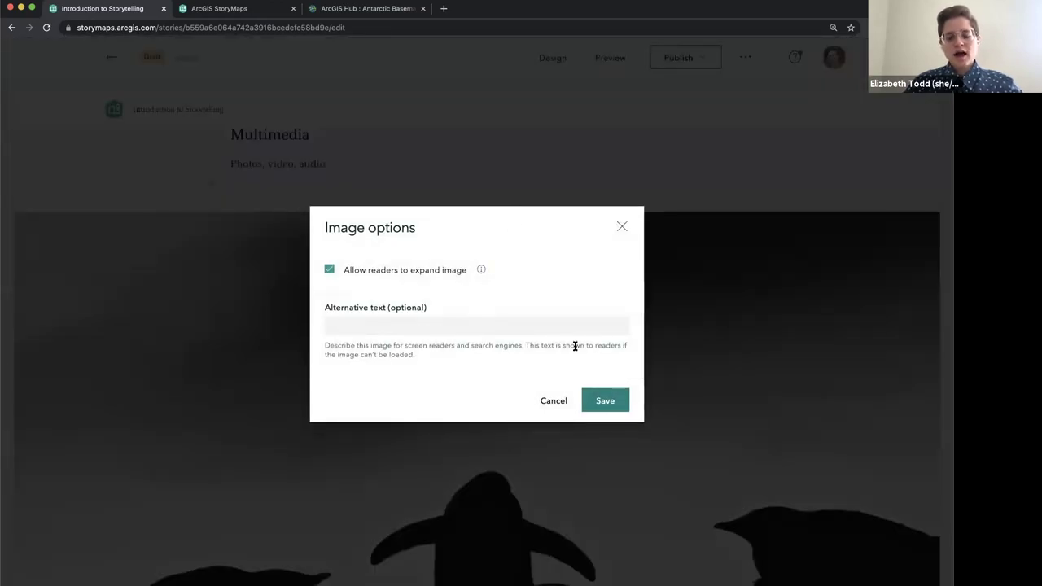
pyautogui.click(553, 402)
pyautogui.scroll(-2, 555, 403)
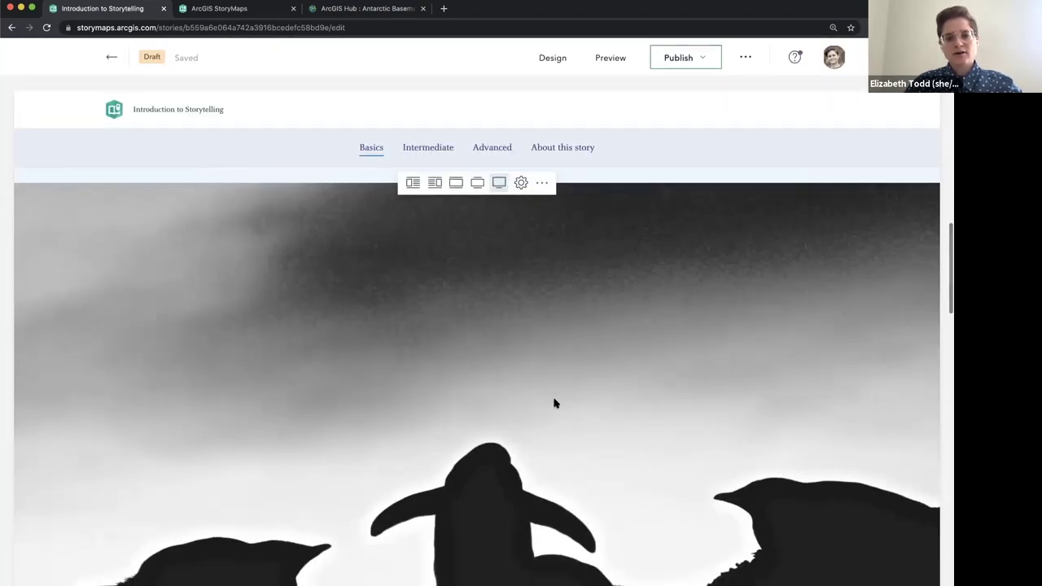
# Step: Insert an empty line above the Maps heading and add an audio block there with an uploaded local audio file
pyautogui.scroll(-2, 554, 403)
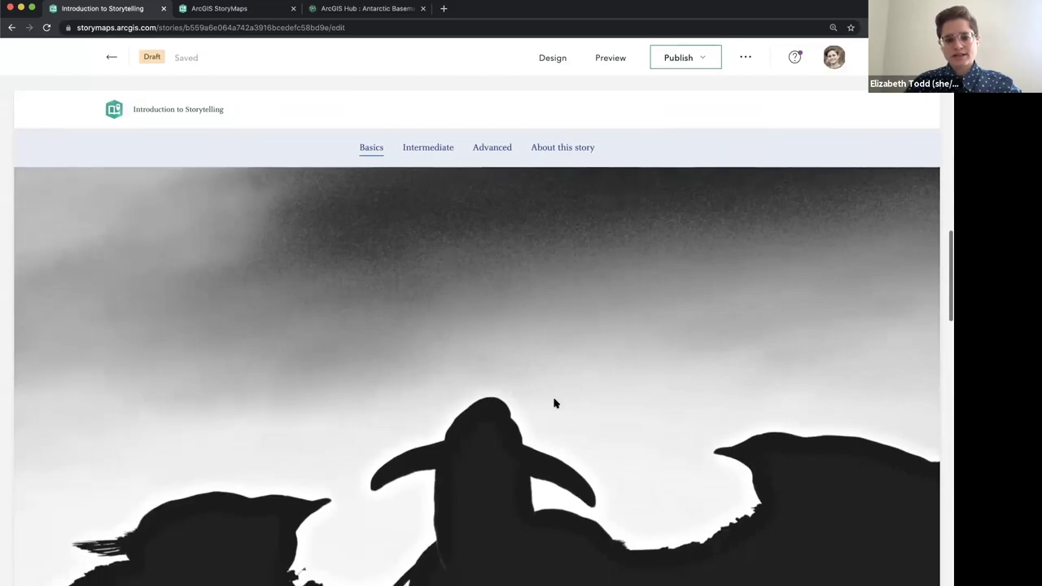
pyautogui.scroll(-5, 554, 403)
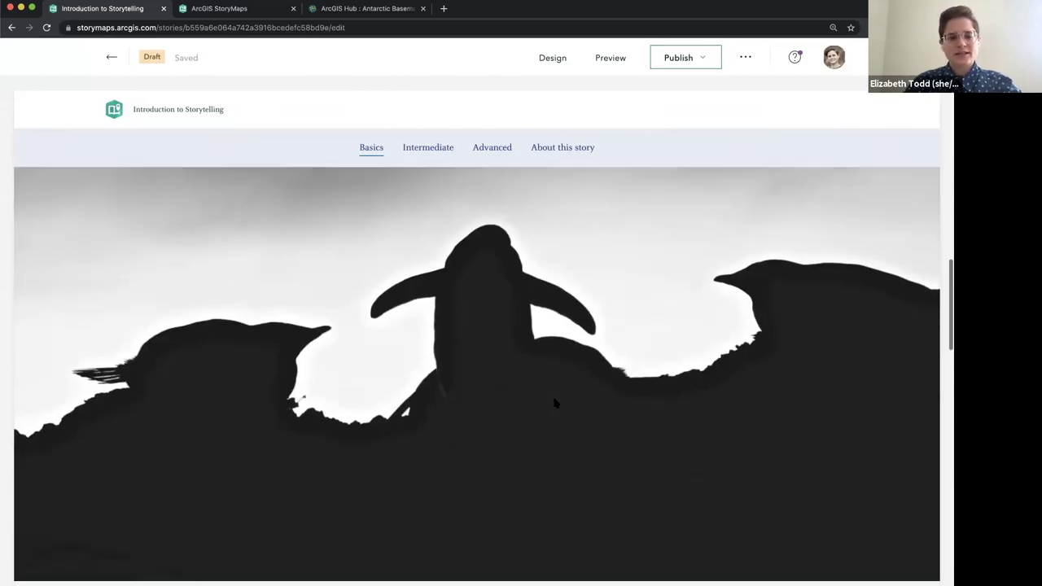
pyautogui.scroll(-4, 554, 403)
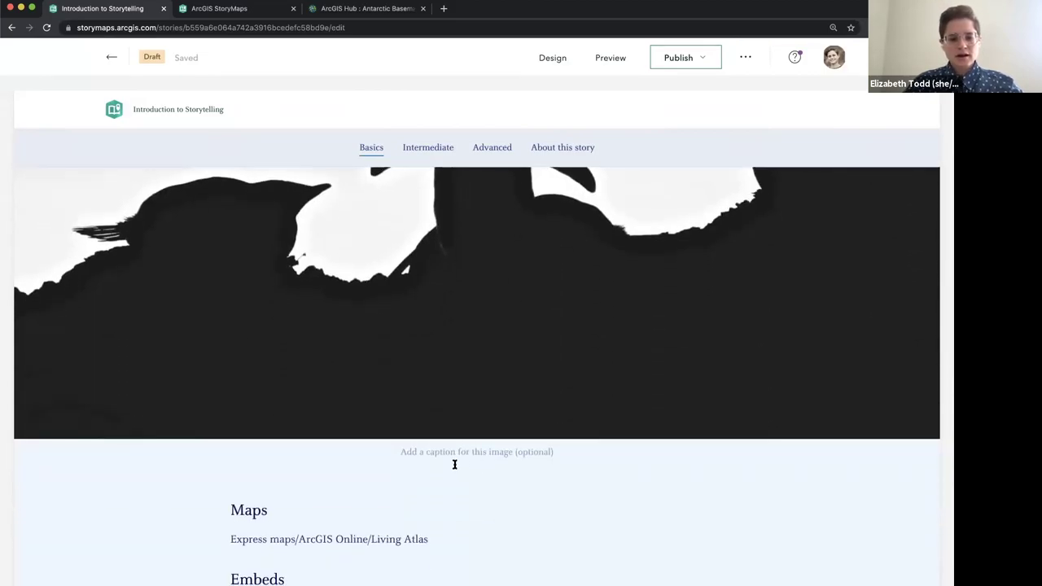
pyautogui.click(263, 468)
pyautogui.press('Return')
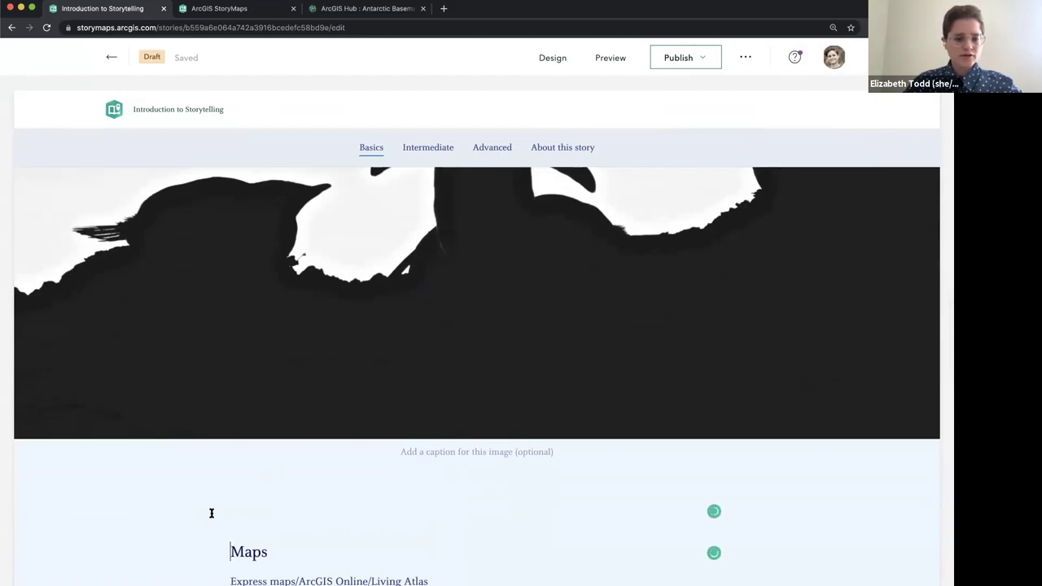
pyautogui.click(210, 510)
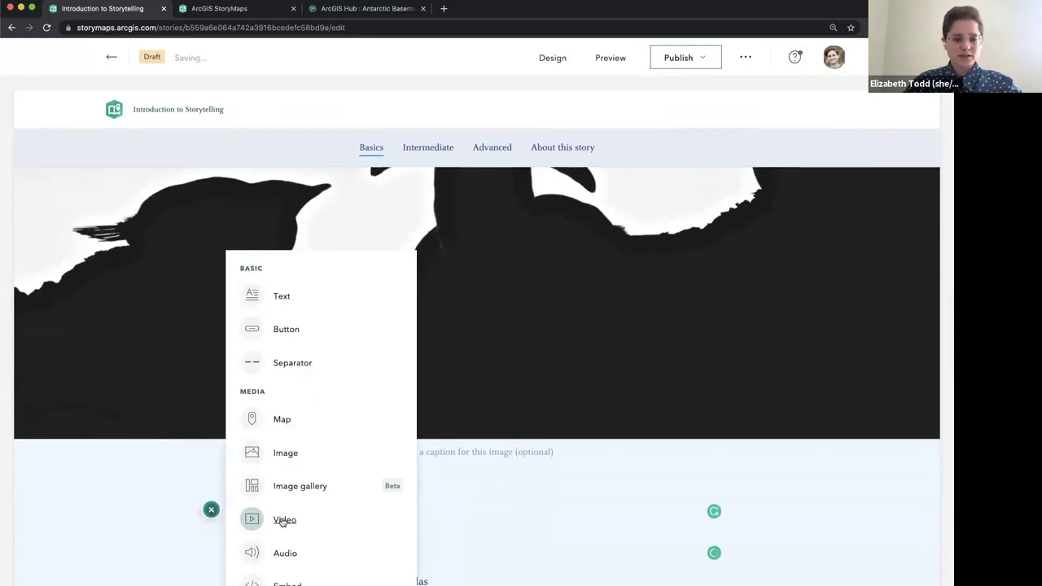
pyautogui.click(283, 549)
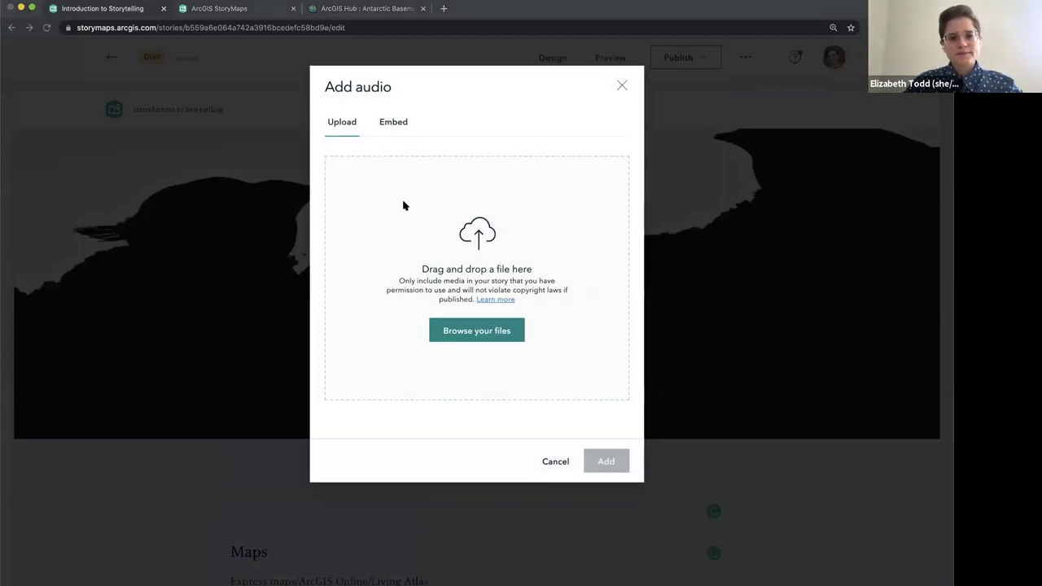
pyautogui.moveTo(669, 264); pyautogui.dragTo(605, 395)
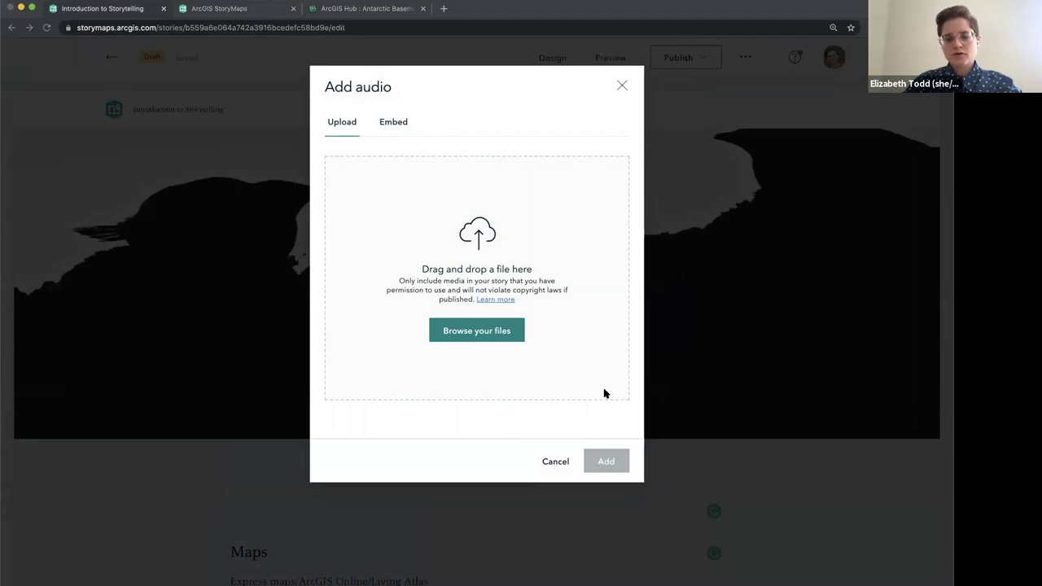
pyautogui.click(605, 310)
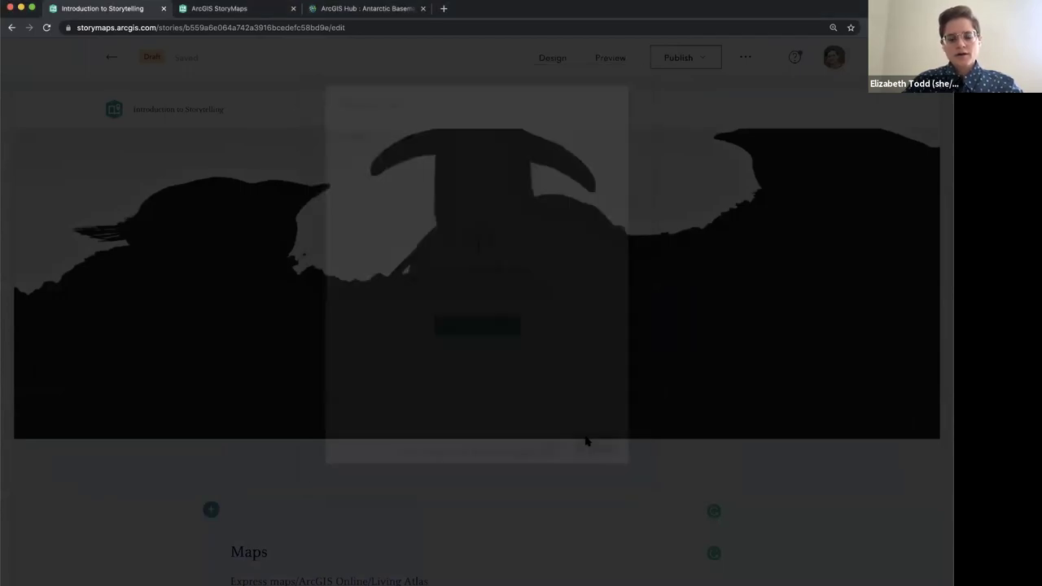
pyautogui.scroll(-2, 589, 484)
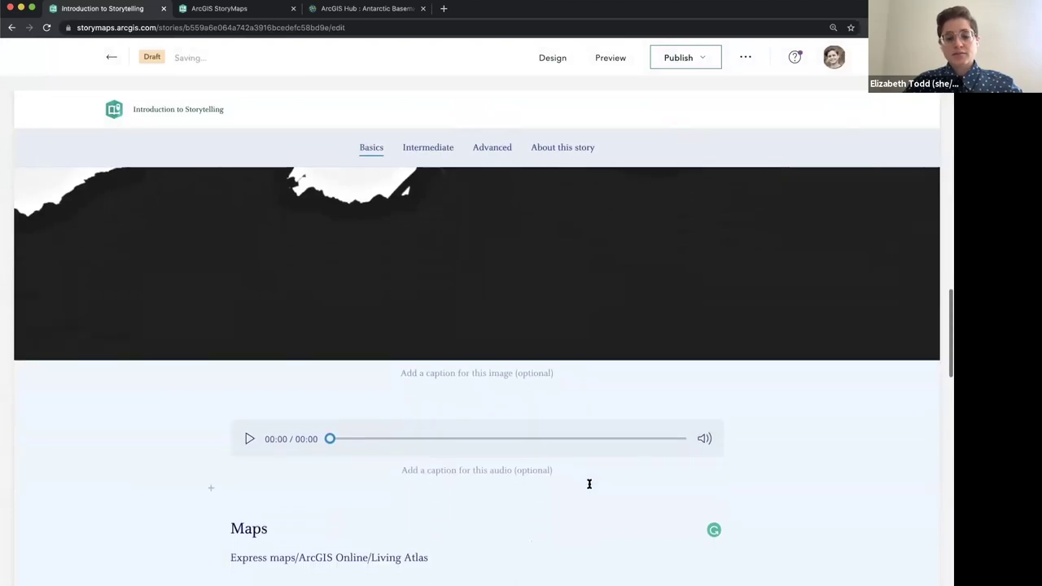
pyautogui.scroll(5, 589, 484)
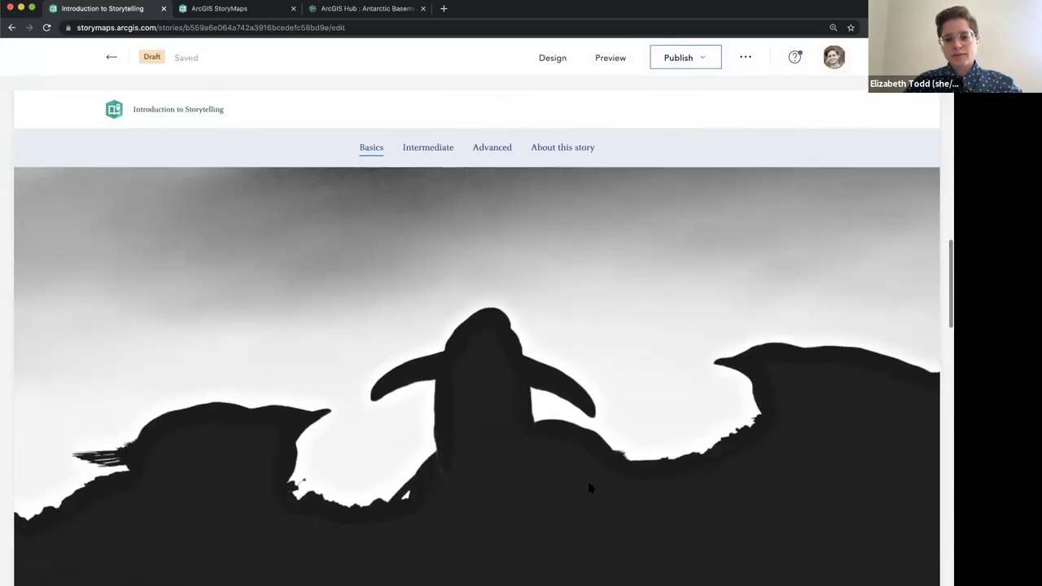
pyautogui.scroll(-3, 589, 484)
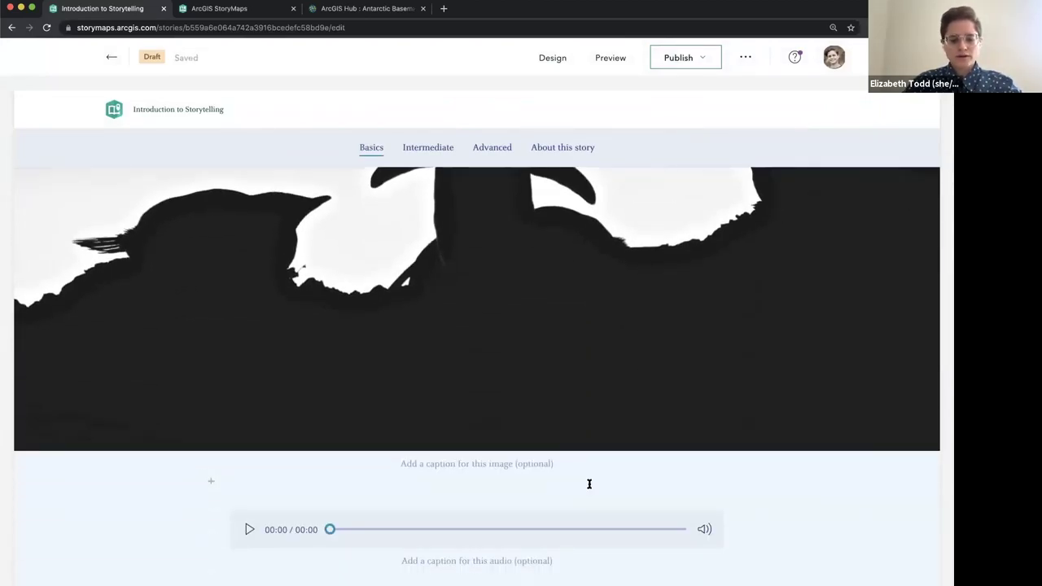
pyautogui.scroll(-1, 590, 483)
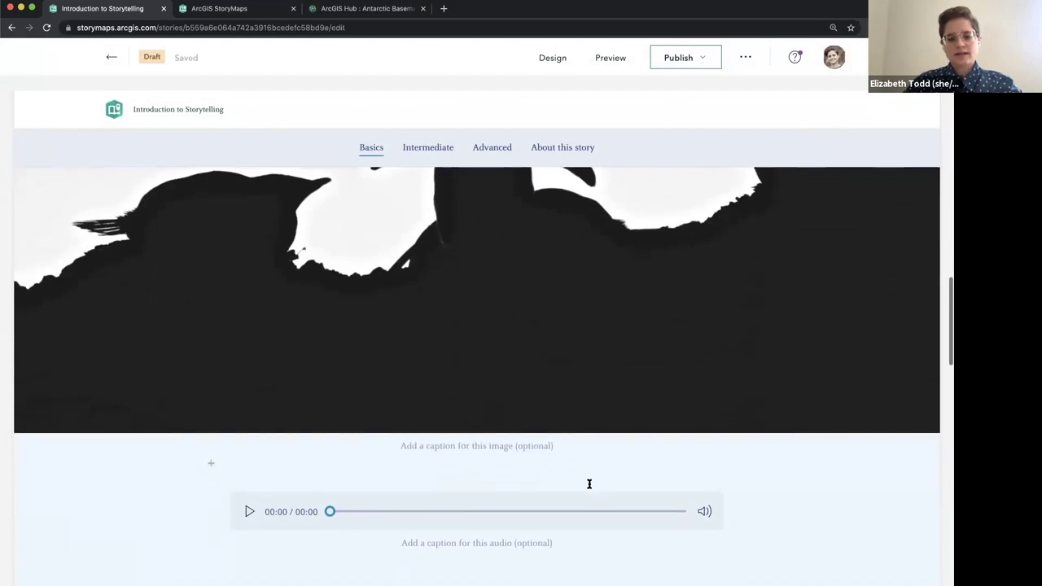
pyautogui.scroll(-2, 590, 484)
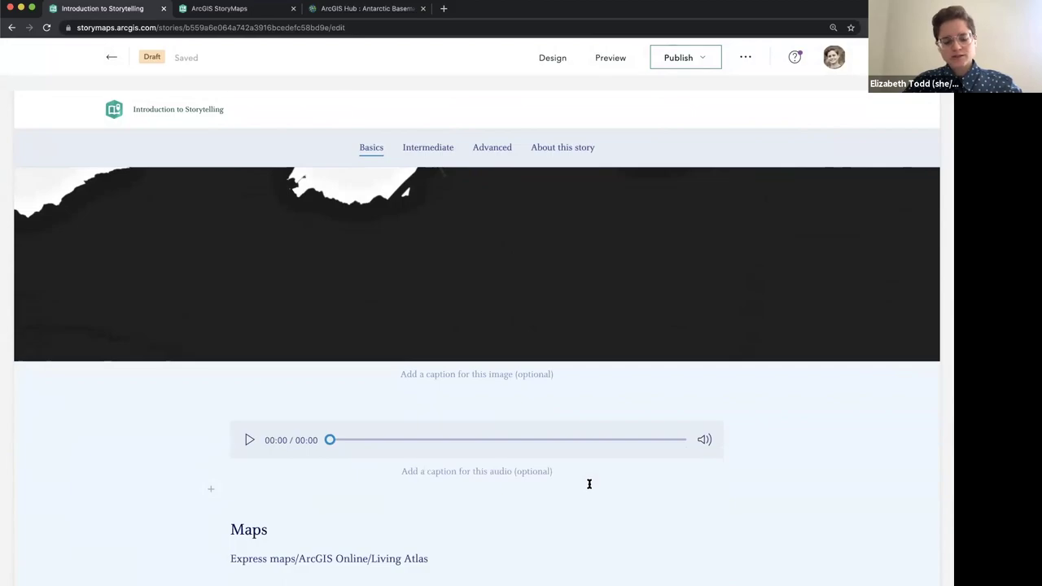
pyautogui.scroll(-1, 589, 484)
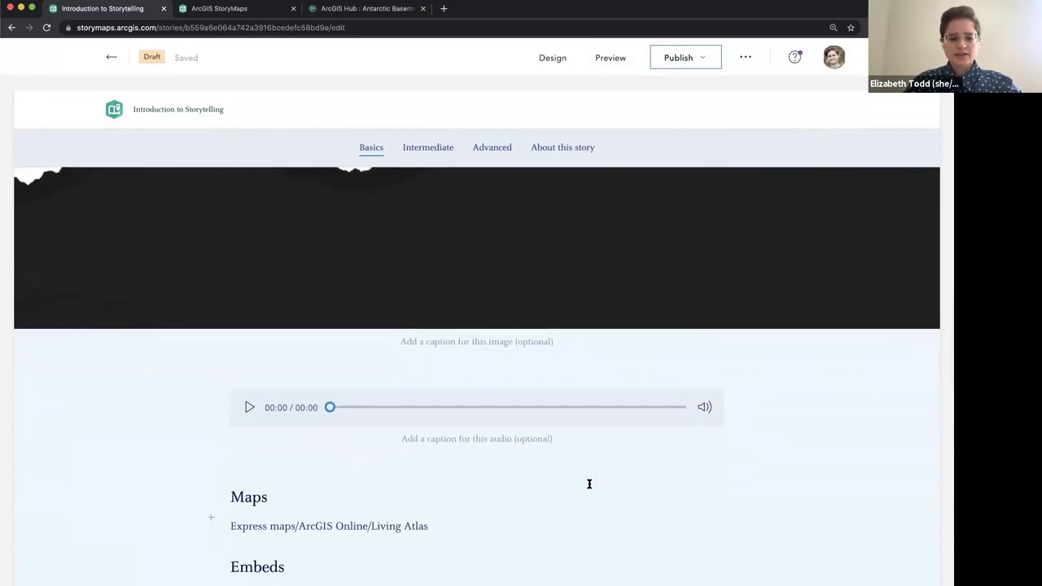
# Step: Insert an empty line below the "Express maps/ArcGIS Online/Living Atlas" text and start adding a map block there
pyautogui.moveTo(533, 436)
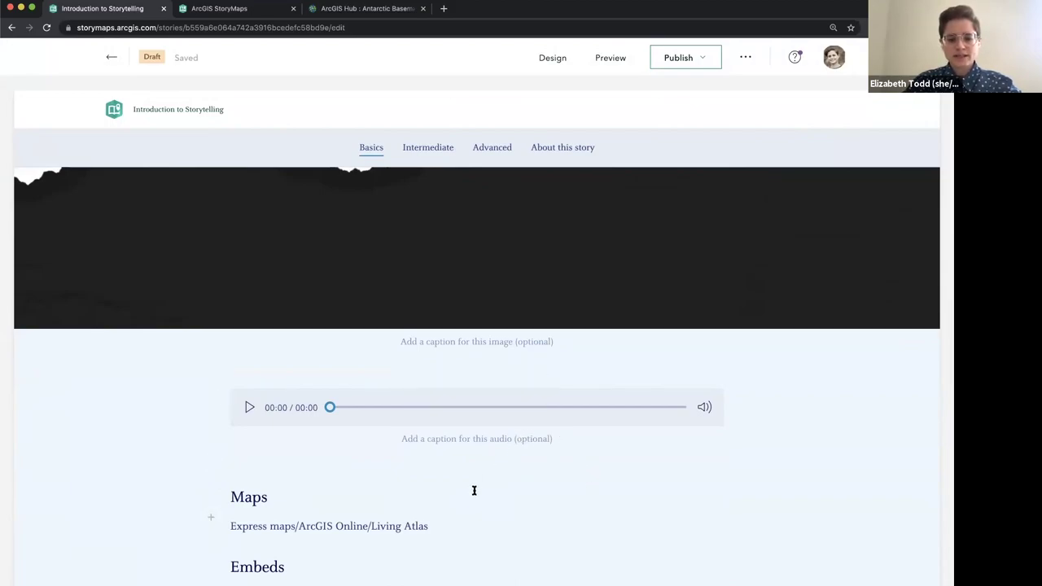
pyautogui.scroll(-1, 474, 490)
pyautogui.moveTo(332, 384)
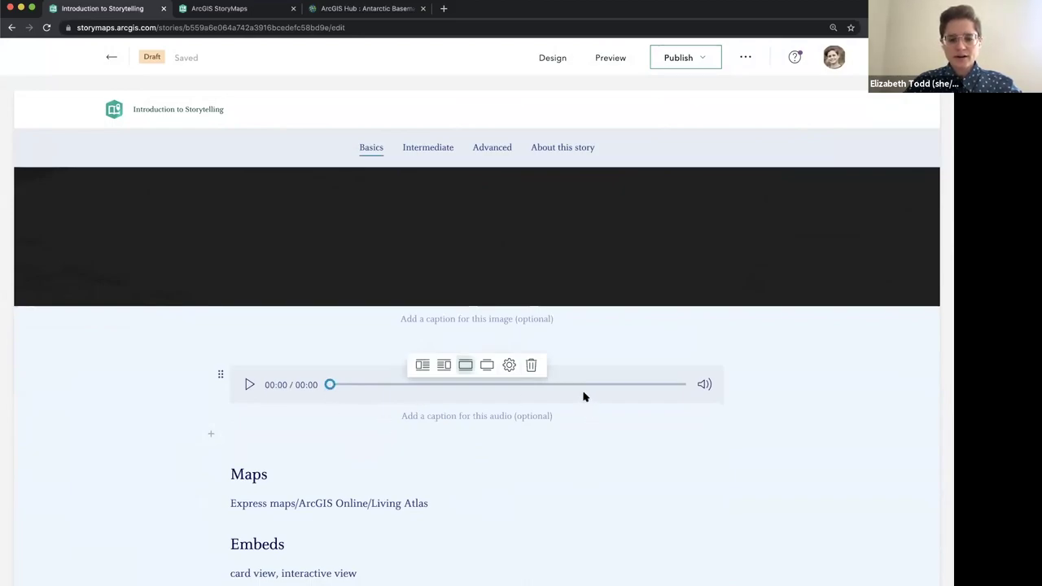
pyautogui.scroll(-1, 583, 396)
pyautogui.scroll(-1, 578, 418)
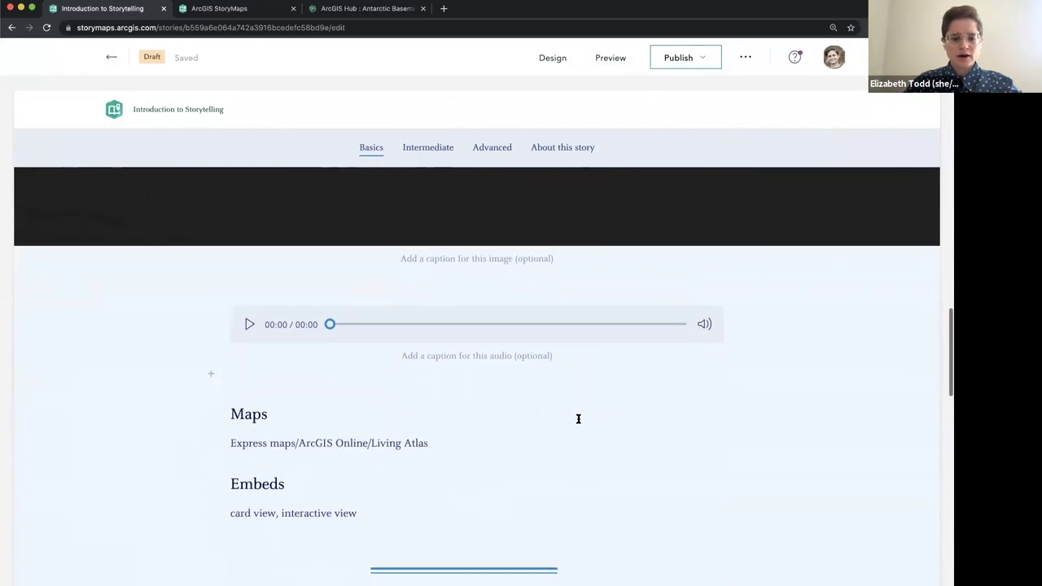
pyautogui.scroll(-1, 578, 418)
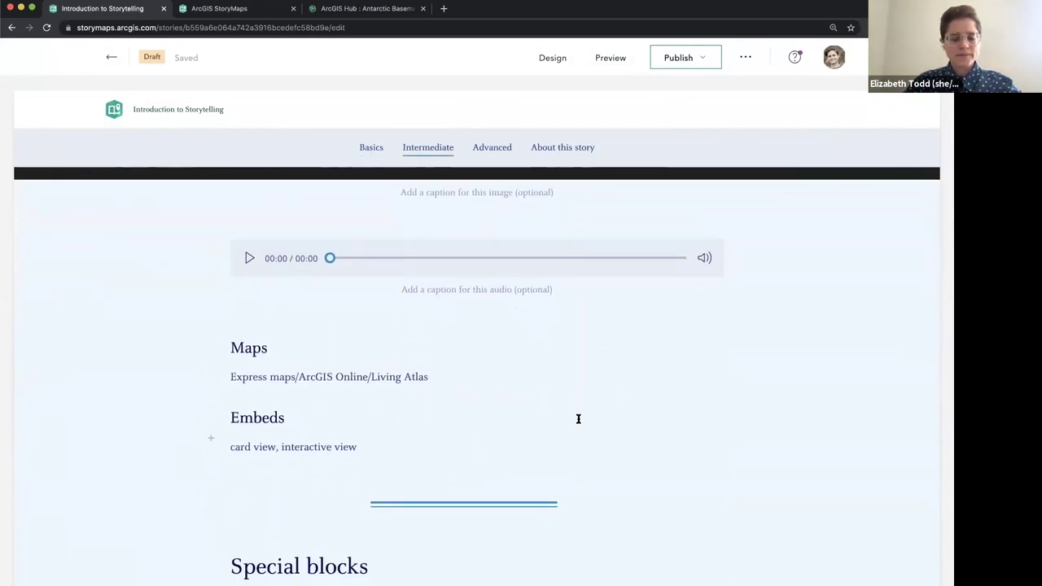
pyautogui.scroll(-1, 578, 418)
pyautogui.click(466, 328)
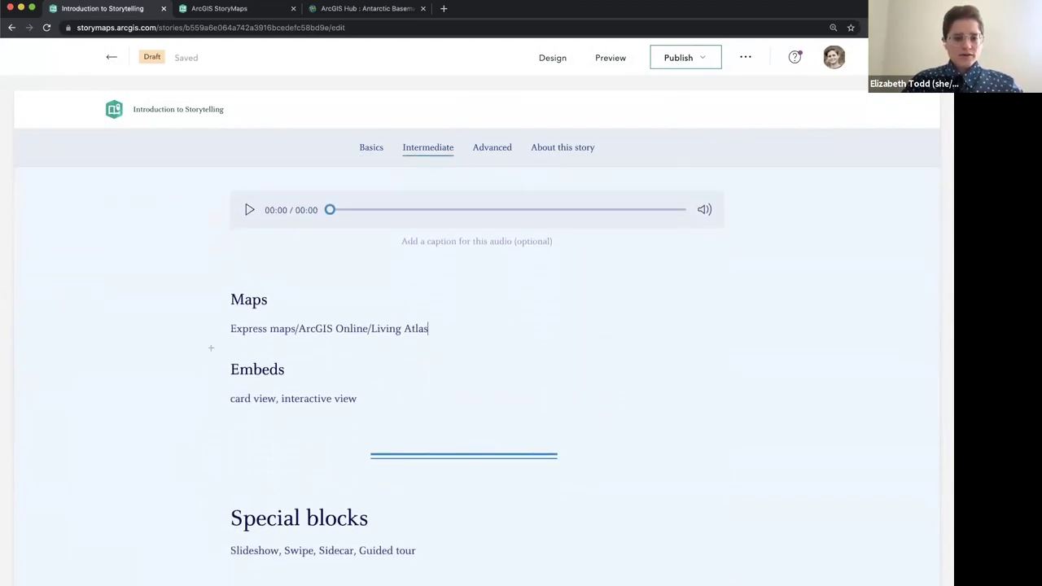
pyautogui.press('Return')
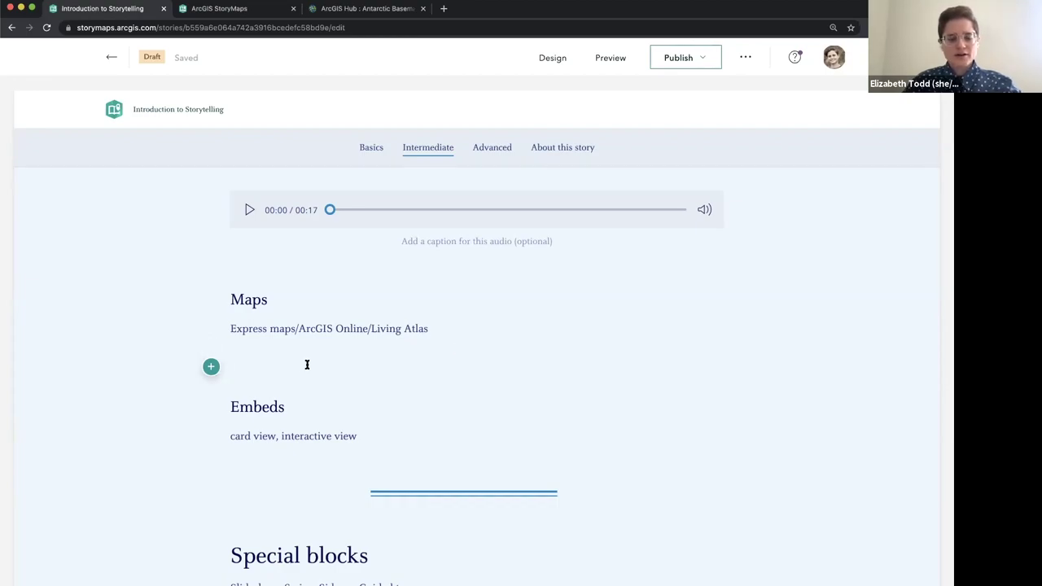
pyautogui.scroll(-1, 307, 364)
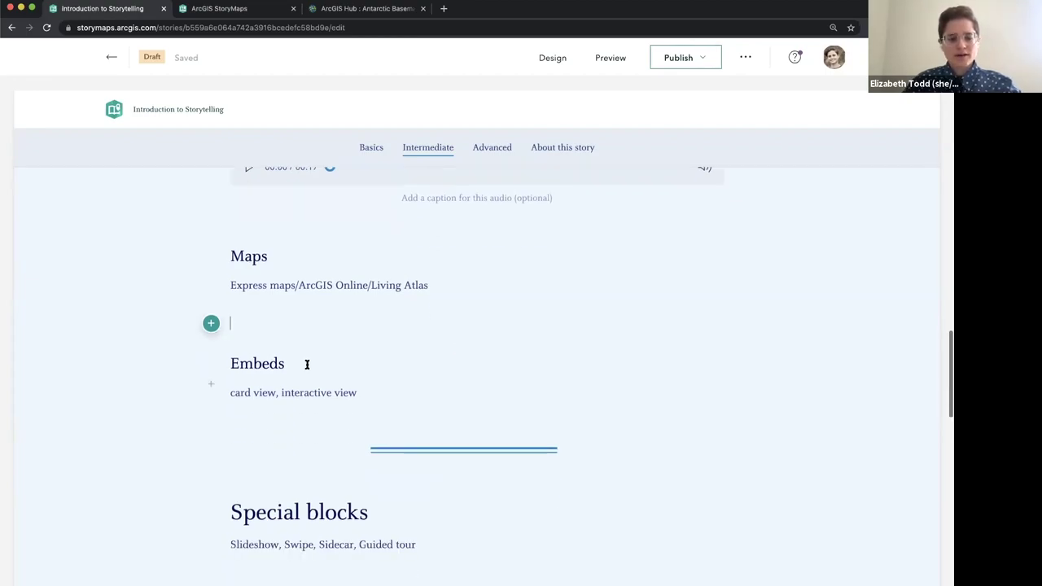
pyautogui.click(210, 322)
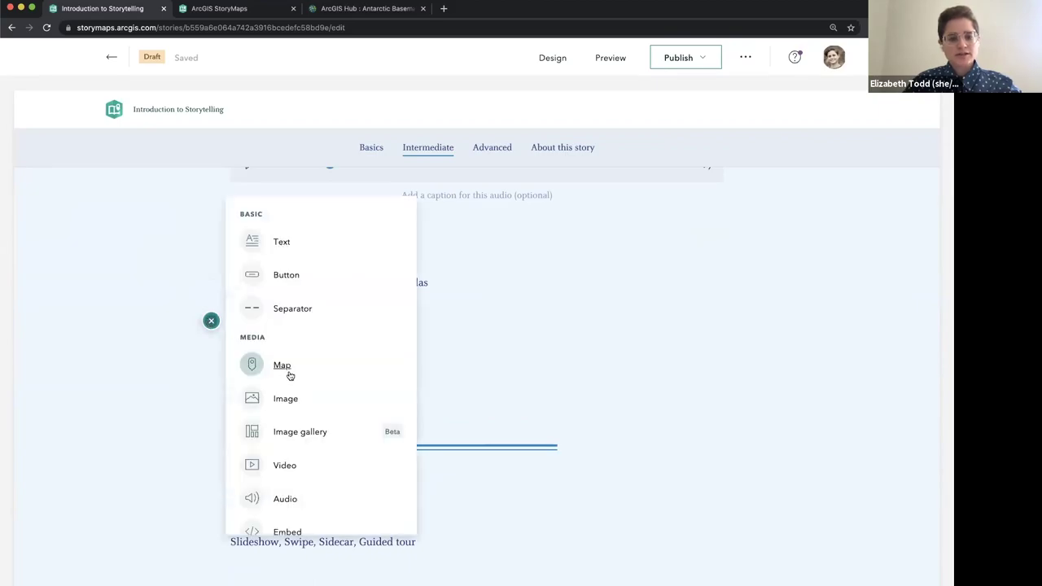
pyautogui.click(288, 372)
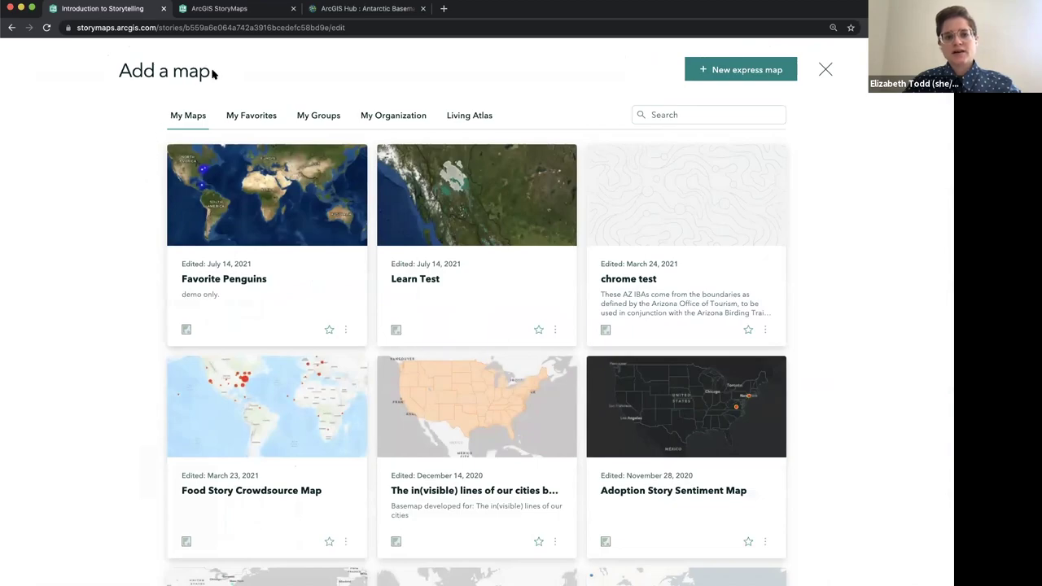
# Step: Look at the Living Atlas maps, and create a new express map instead, skipping the introductory tour
pyautogui.click(487, 118)
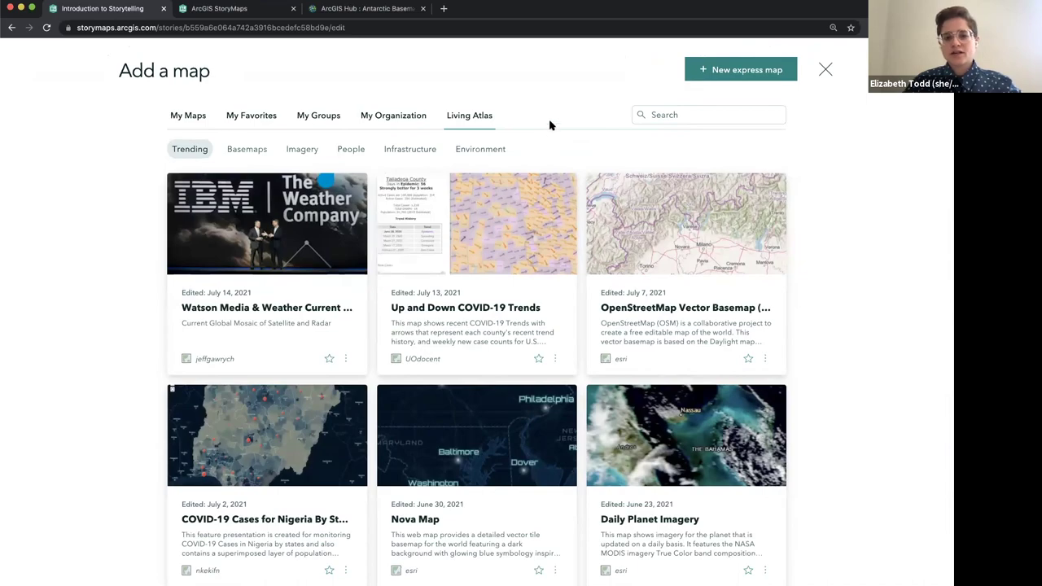
pyautogui.click(723, 71)
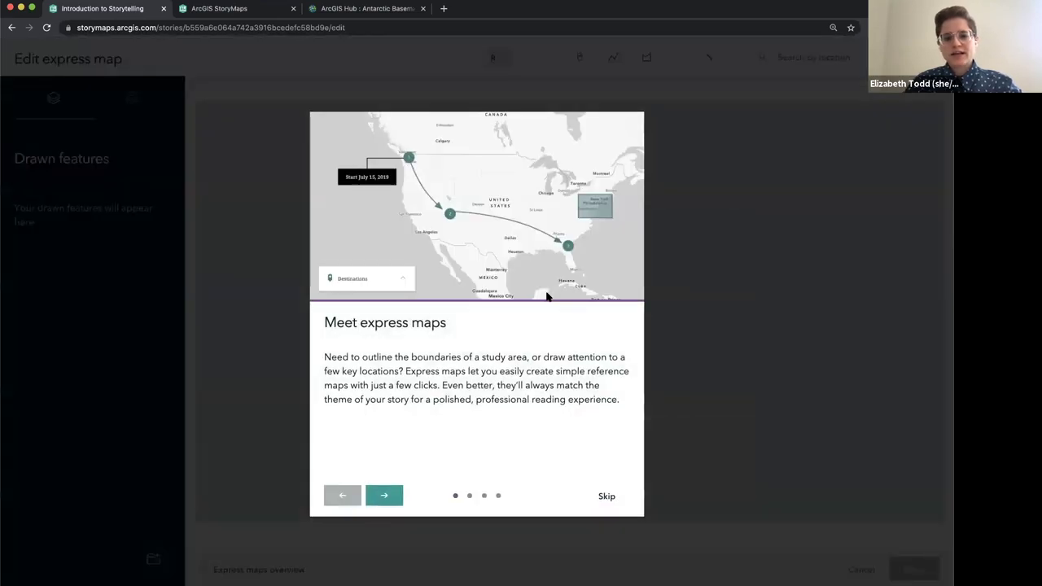
pyautogui.click(609, 495)
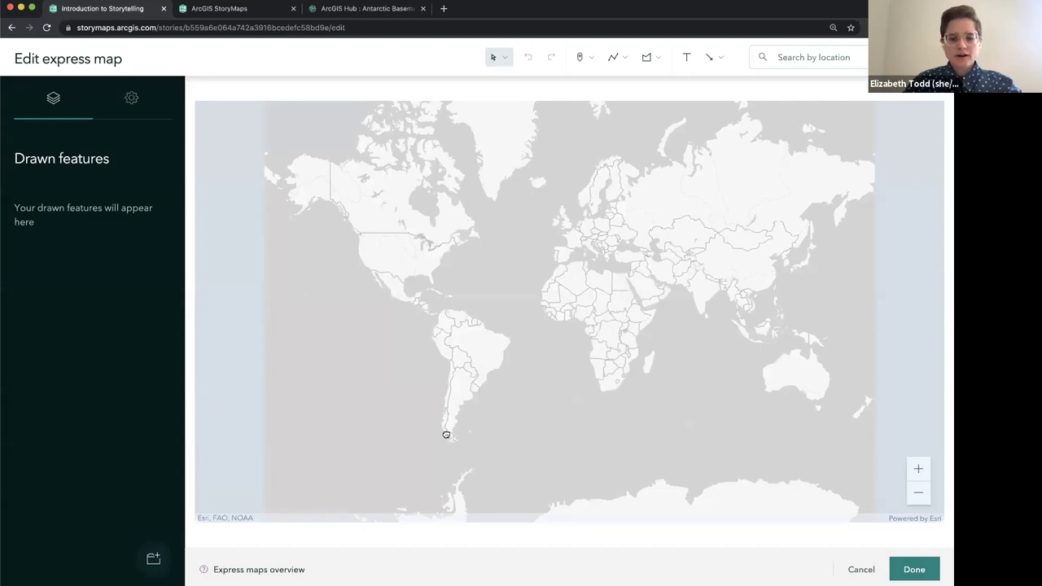
# Step: Find Ushuaia, Tierra del Fuego by location search, add it to the express map as a point and finish its details
pyautogui.scroll(2, 450, 437)
pyautogui.scroll(4, 493, 335)
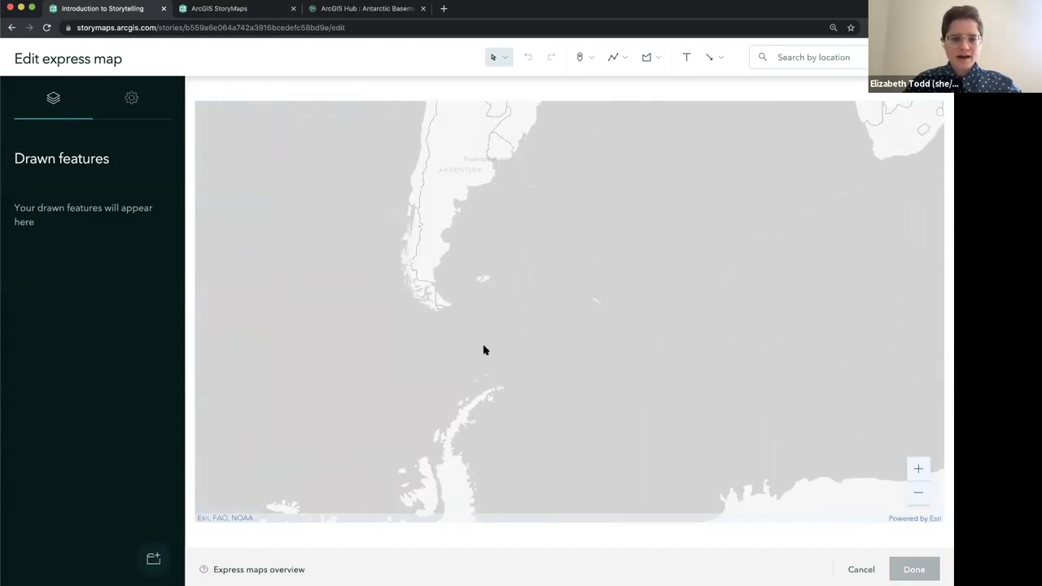
pyautogui.scroll(2, 548, 296)
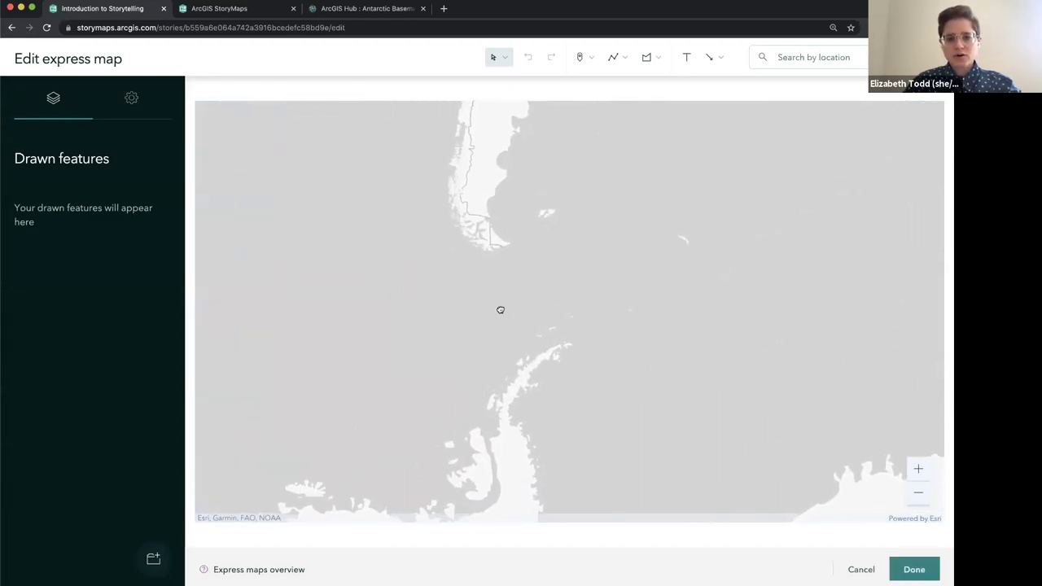
pyautogui.moveTo(500, 309); pyautogui.dragTo(577, 305)
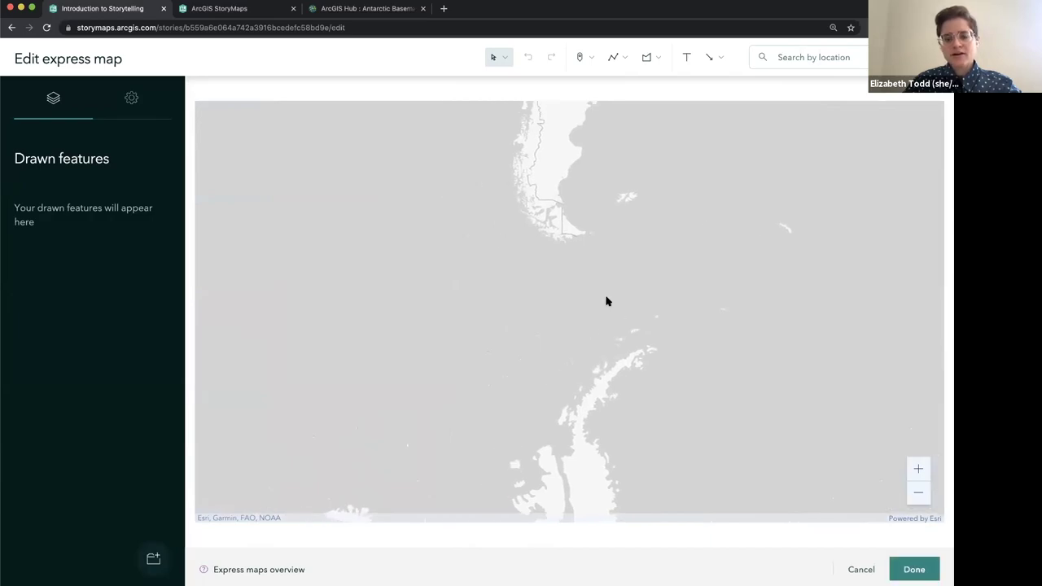
pyautogui.click(592, 60)
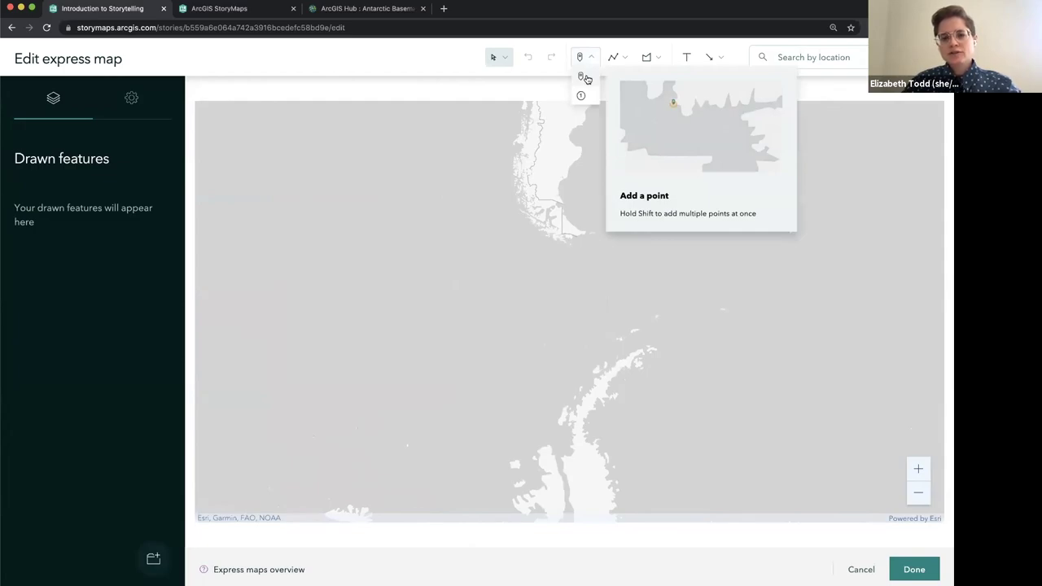
pyautogui.click(585, 77)
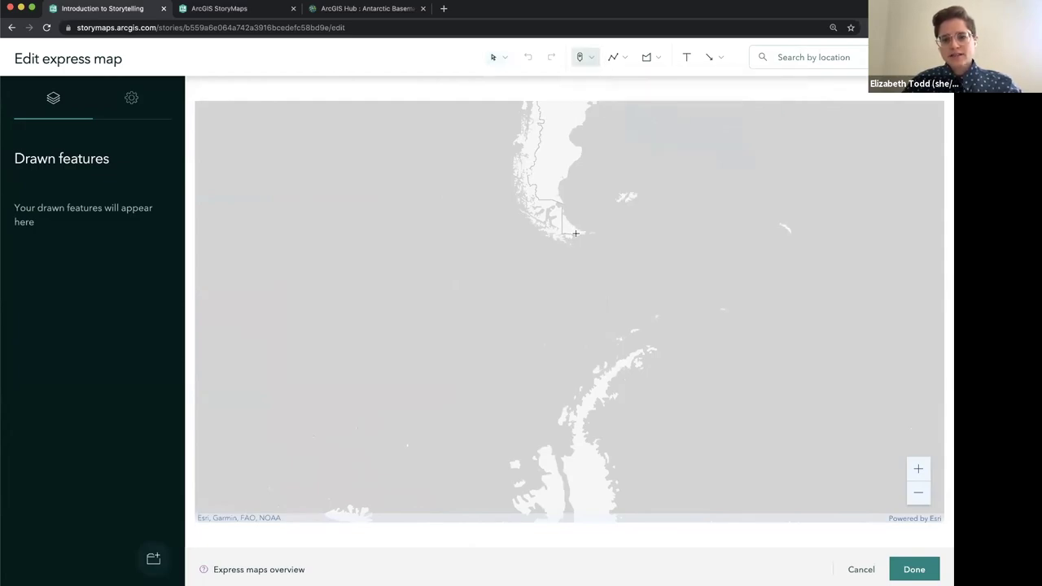
pyautogui.click(790, 60)
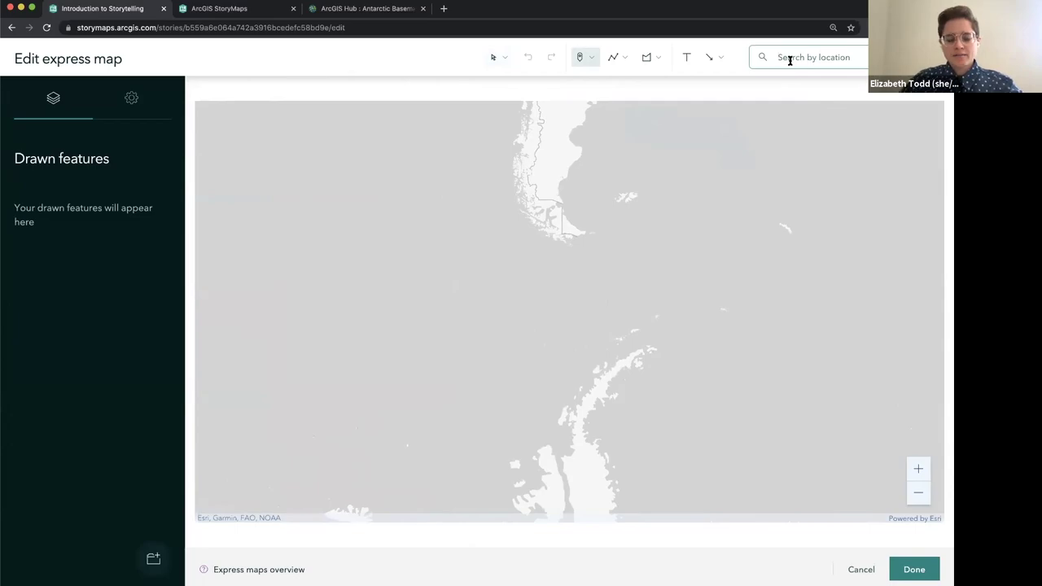
pyautogui.write('ush')
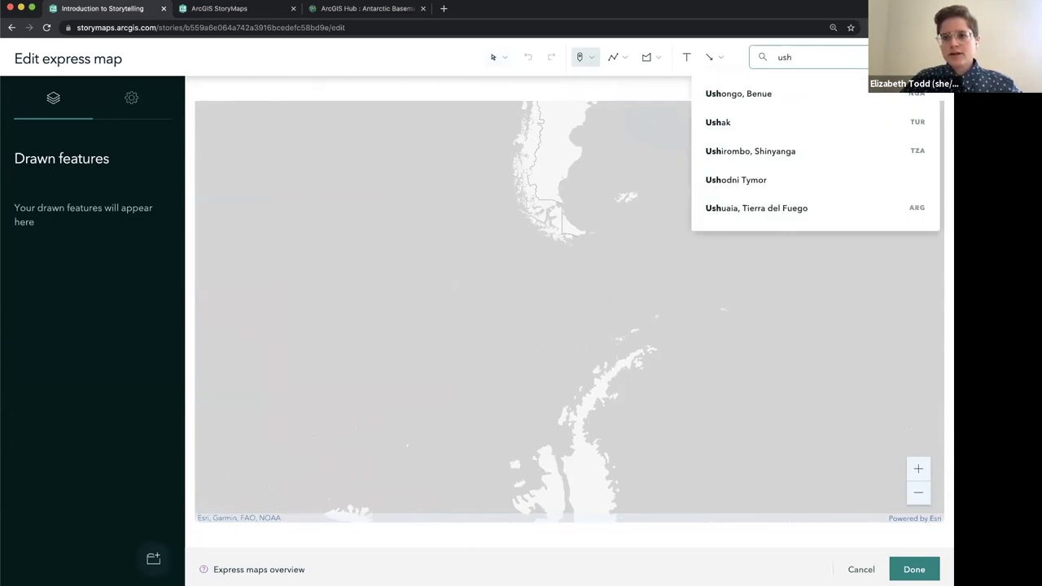
pyautogui.click(789, 208)
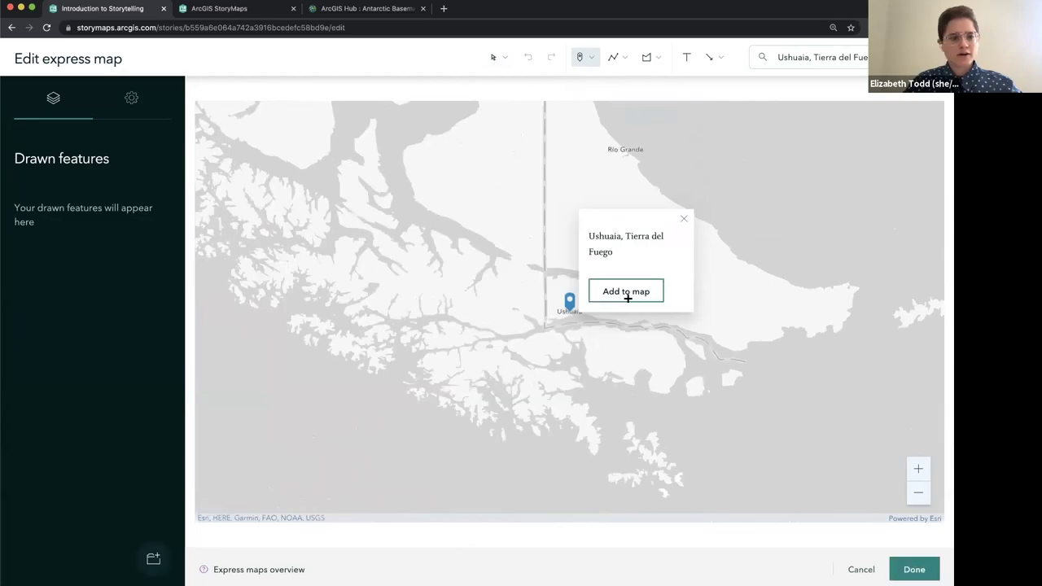
pyautogui.click(626, 291)
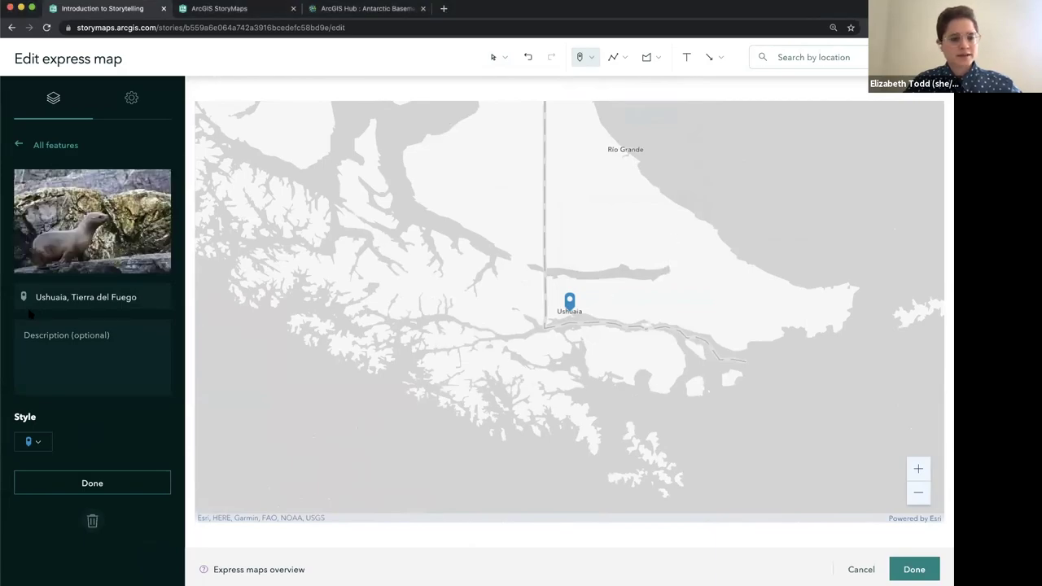
pyautogui.click(110, 484)
# Step: Place a second, unnamed point at the northern tip of the Antarctic Peninsula and finish it without details
pyautogui.scroll(-5, 670, 432)
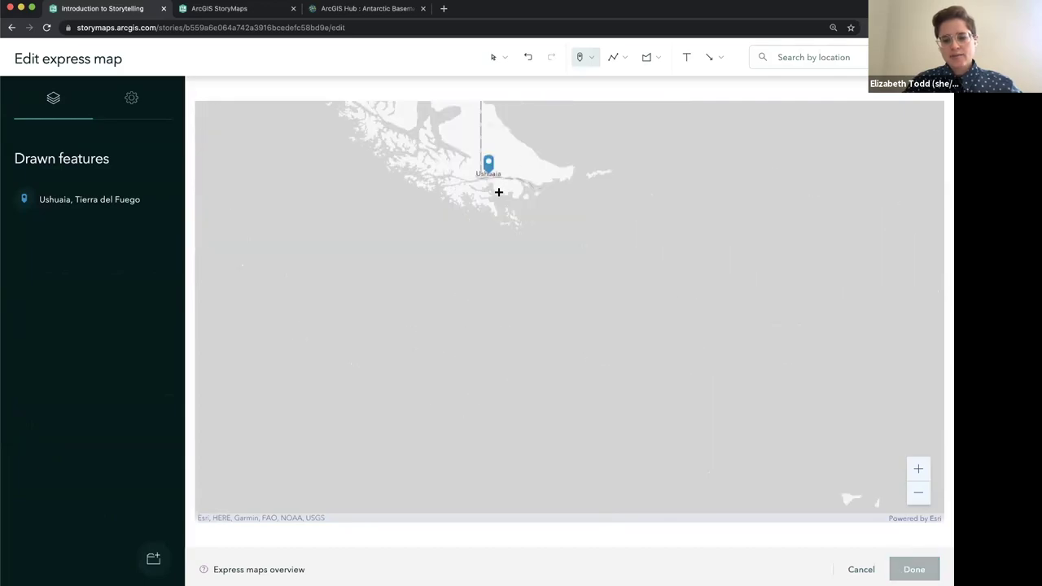
pyautogui.scroll(-1, 581, 307)
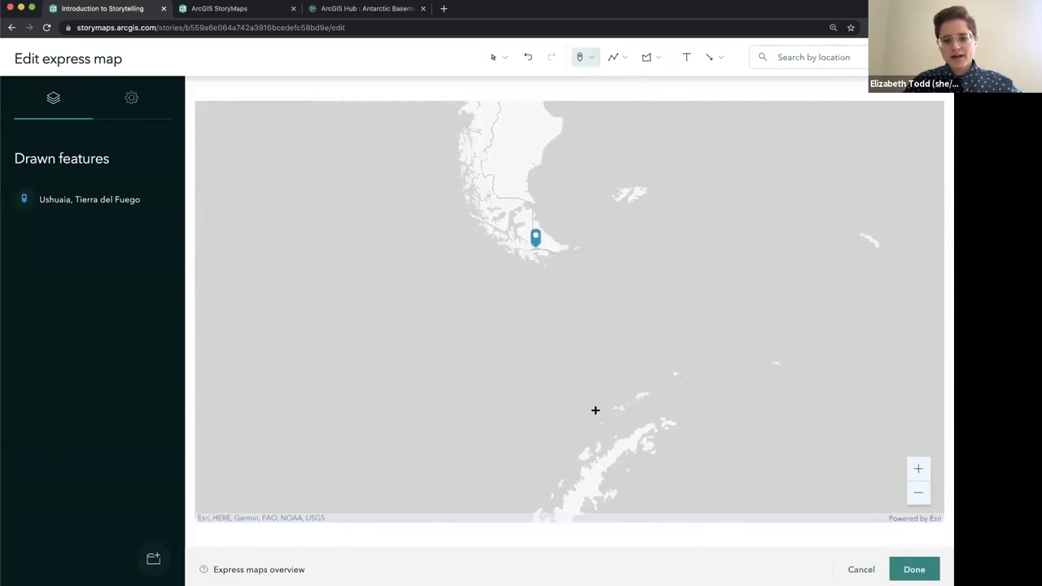
pyautogui.moveTo(595, 409); pyautogui.dragTo(556, 339)
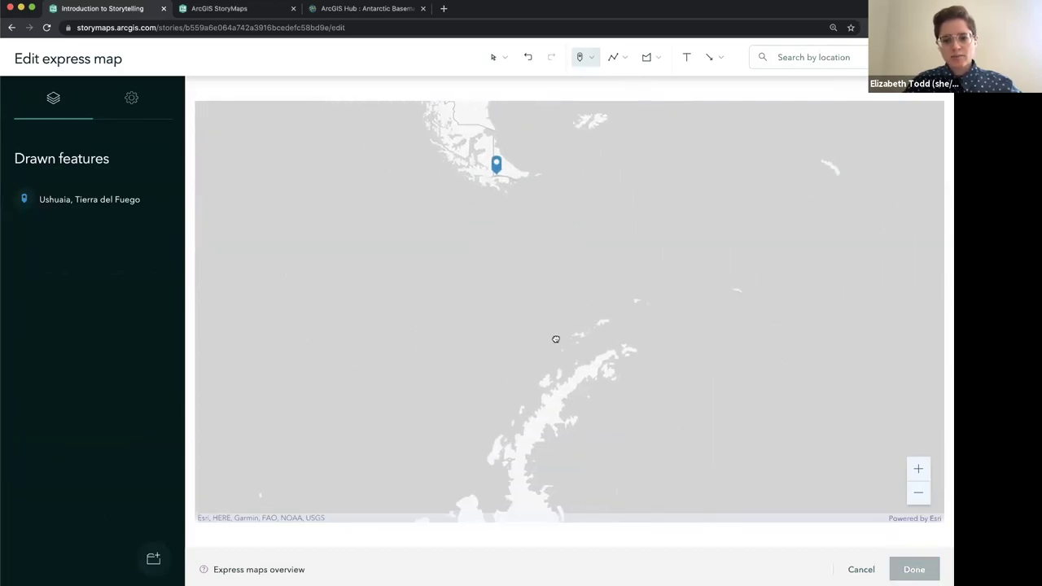
pyautogui.click(602, 356)
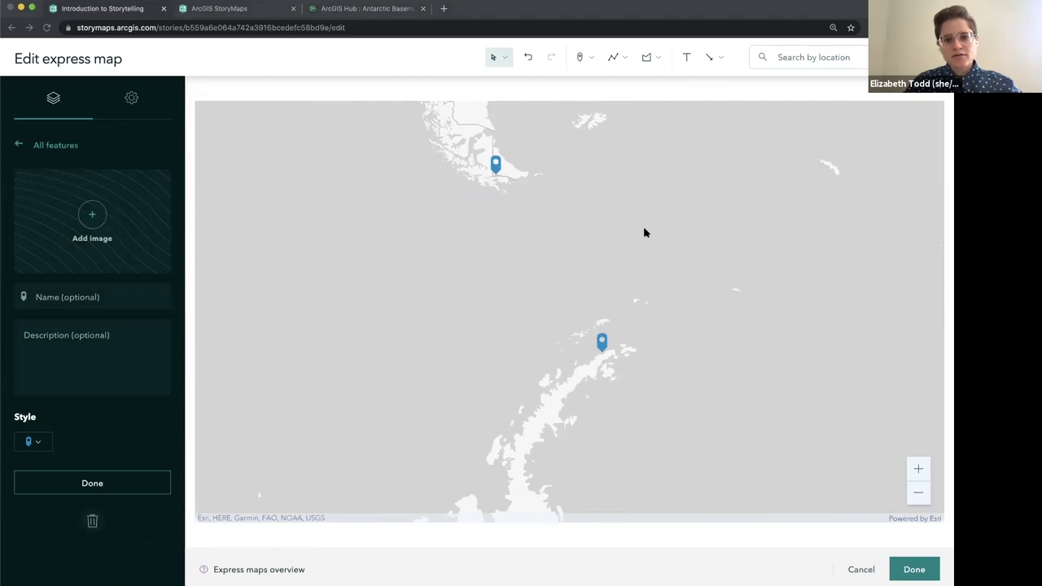
pyautogui.click(102, 488)
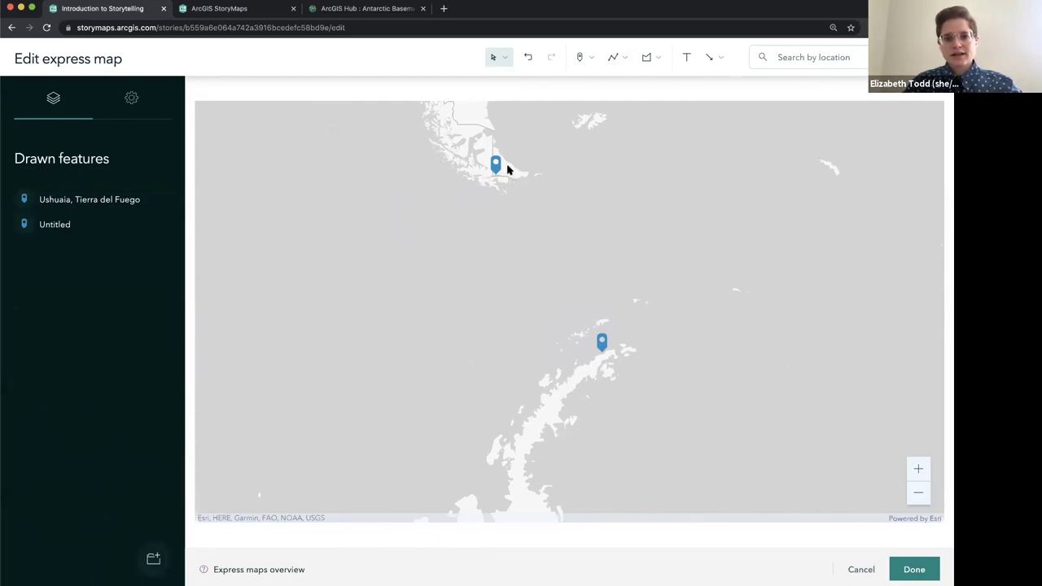
# Step: Draw a line from the Ushuaia point to the Antarctic Peninsula point and bend it into an eastward curve
pyautogui.click(614, 57)
pyautogui.click(614, 76)
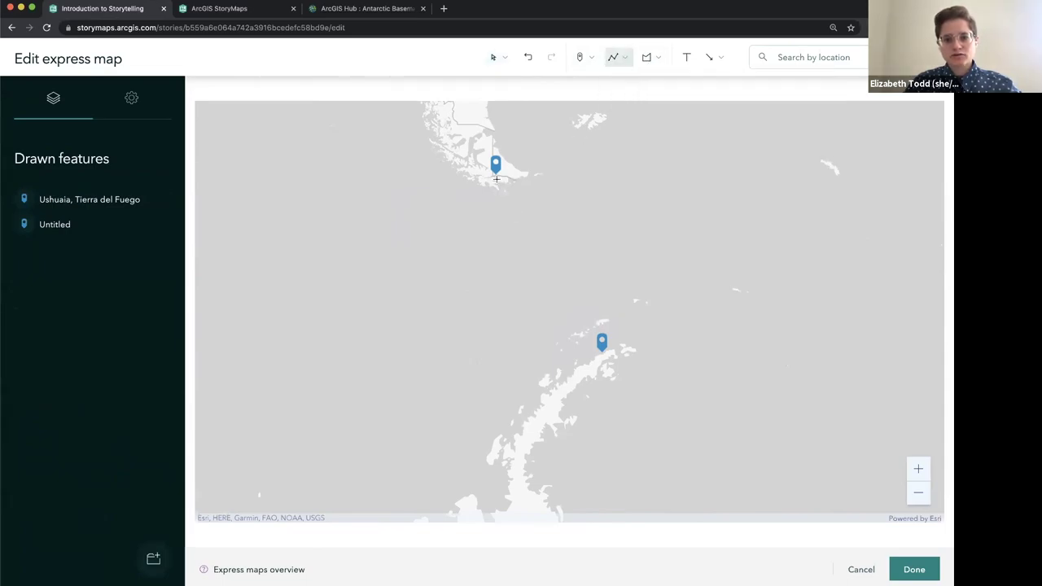
pyautogui.click(497, 173)
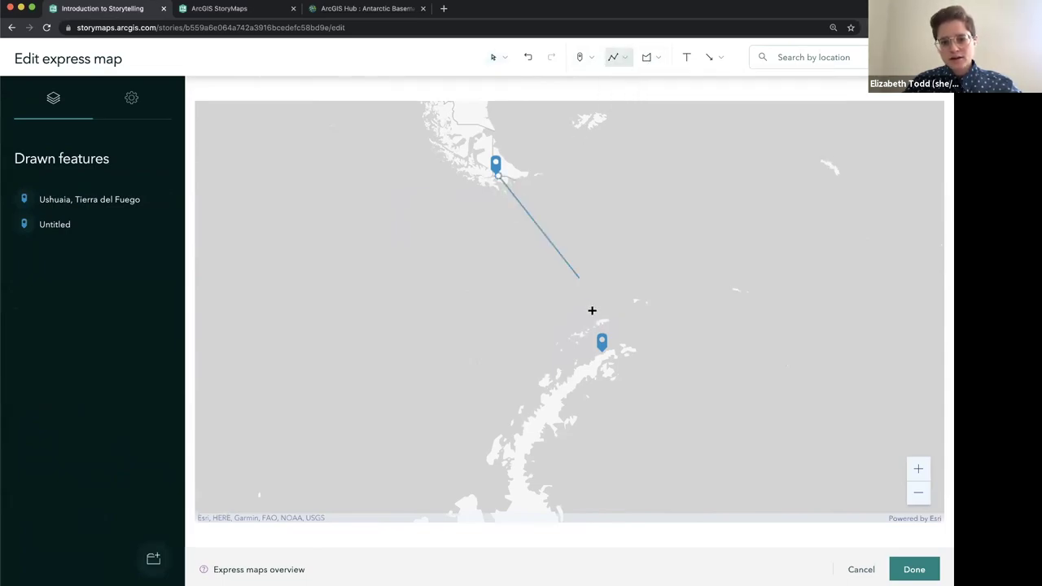
pyautogui.doubleClick(602, 350)
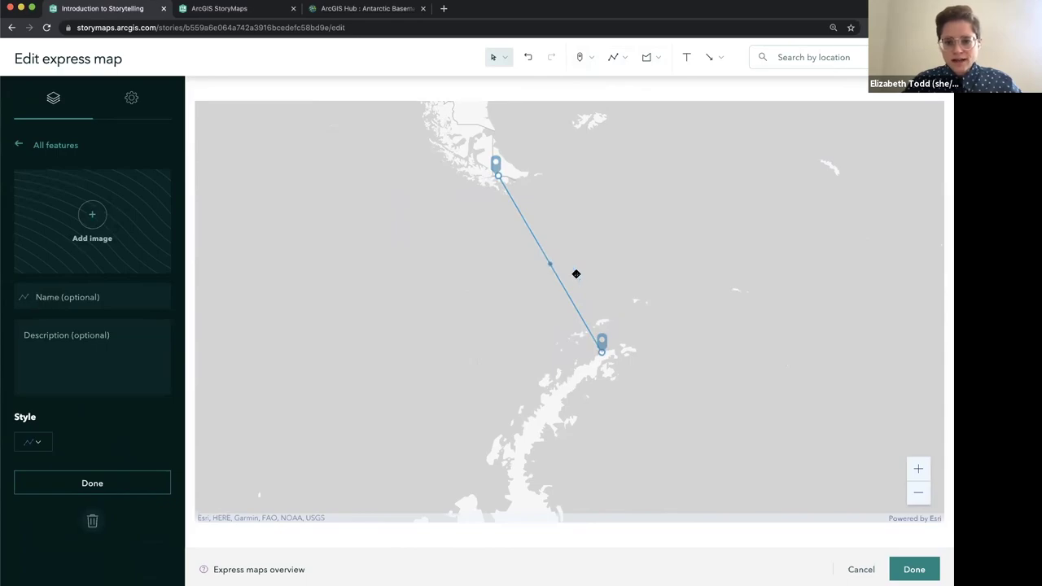
pyautogui.moveTo(576, 274); pyautogui.dragTo(612, 316)
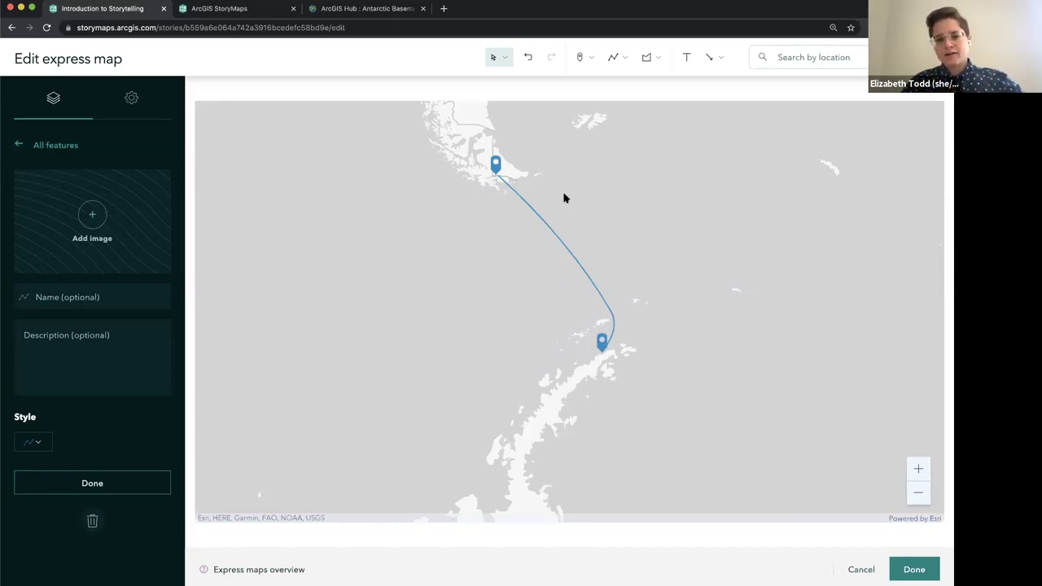
# Step: Add the annotation "my path" west of the curved line, with a leader line reaching to the curve
pyautogui.moveTo(564, 262)
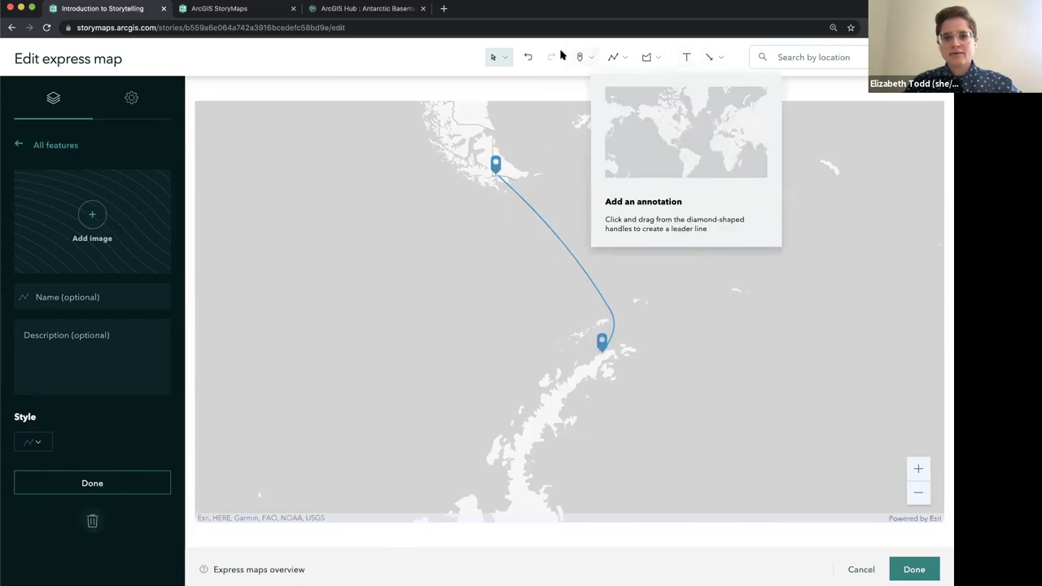
pyautogui.click(688, 58)
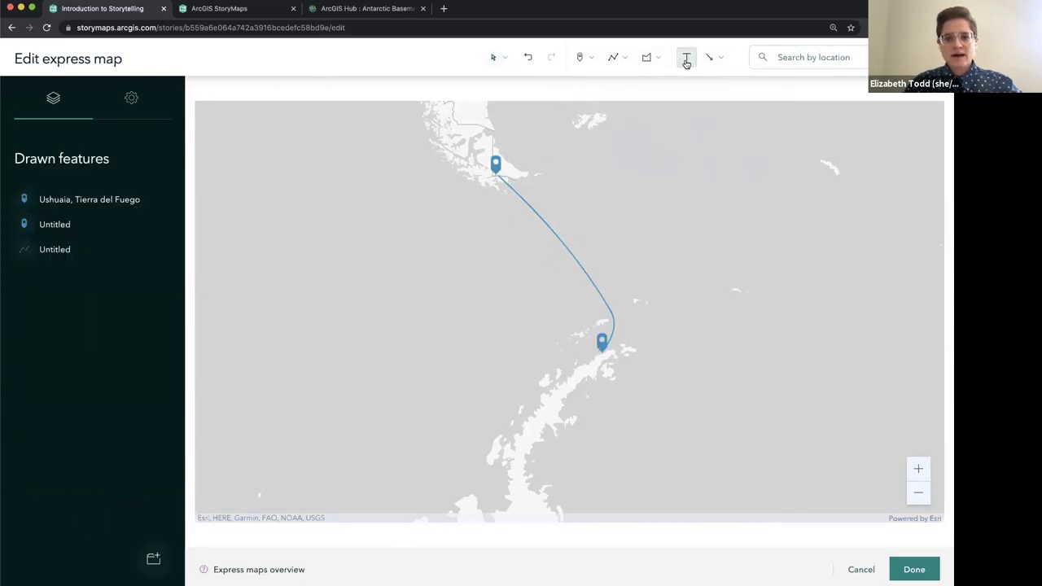
pyautogui.click(461, 273)
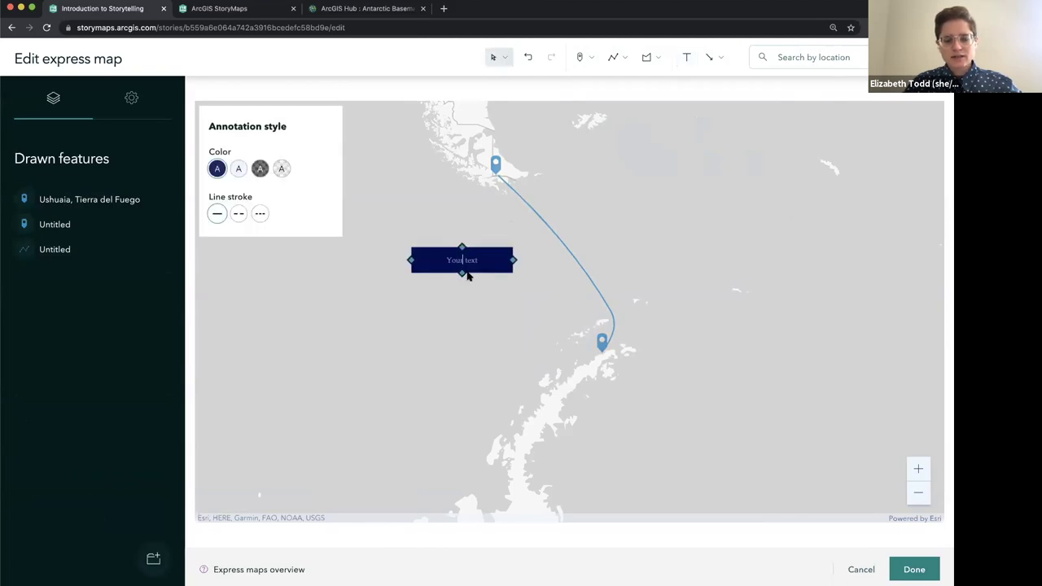
pyautogui.write('my p')
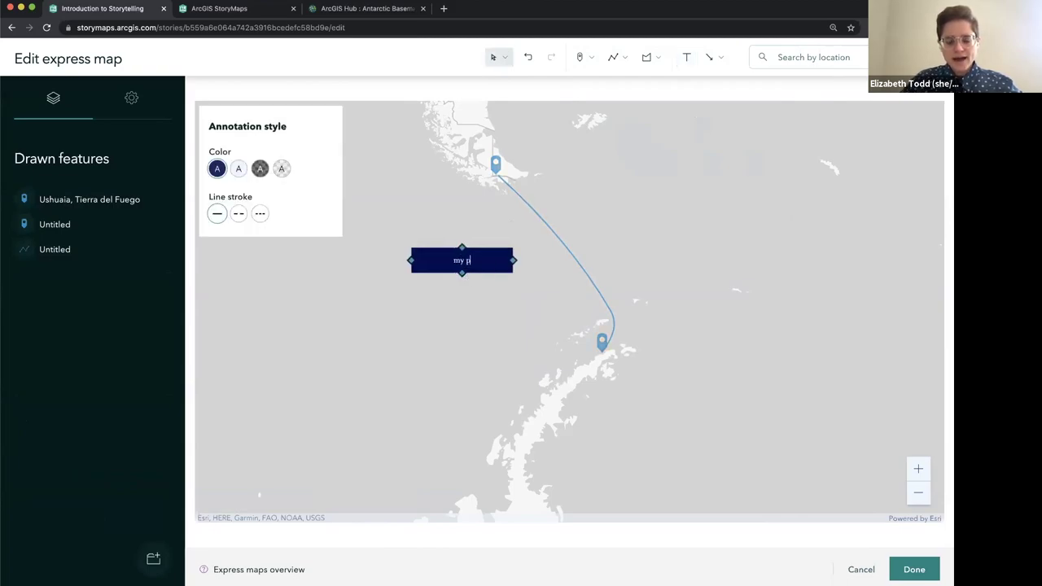
pyautogui.write('ath')
pyautogui.moveTo(461, 273)
pyautogui.mouseDown()
pyautogui.moveTo(465, 284)
pyautogui.moveTo(547, 288)
pyautogui.moveTo(582, 281)
pyautogui.moveTo(573, 263)
pyautogui.mouseUp()
pyautogui.click(553, 308)
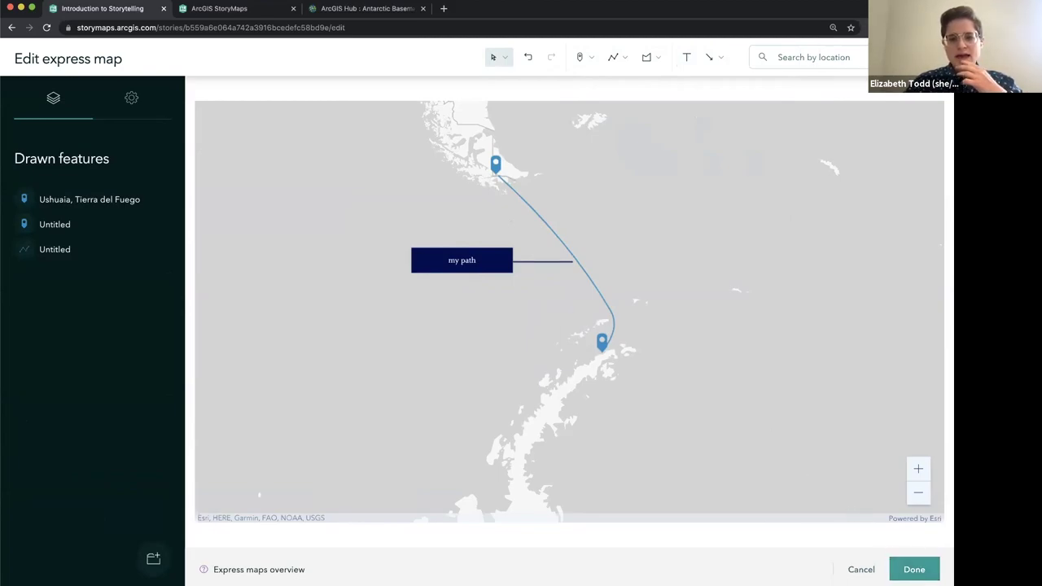
# Step: Finish the express map and check how it appears in the story
pyautogui.click(911, 569)
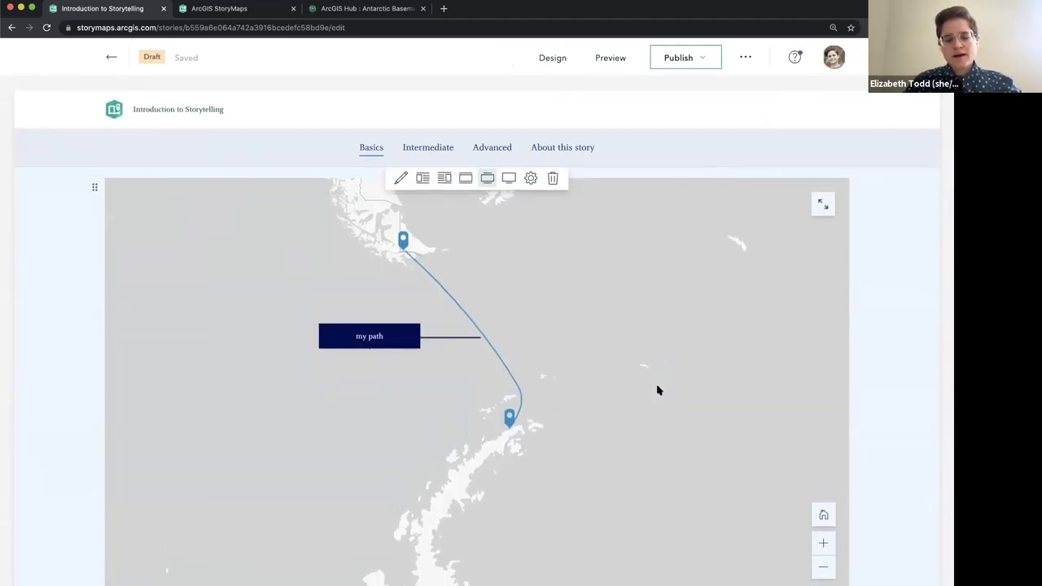
pyautogui.scroll(-1, 658, 391)
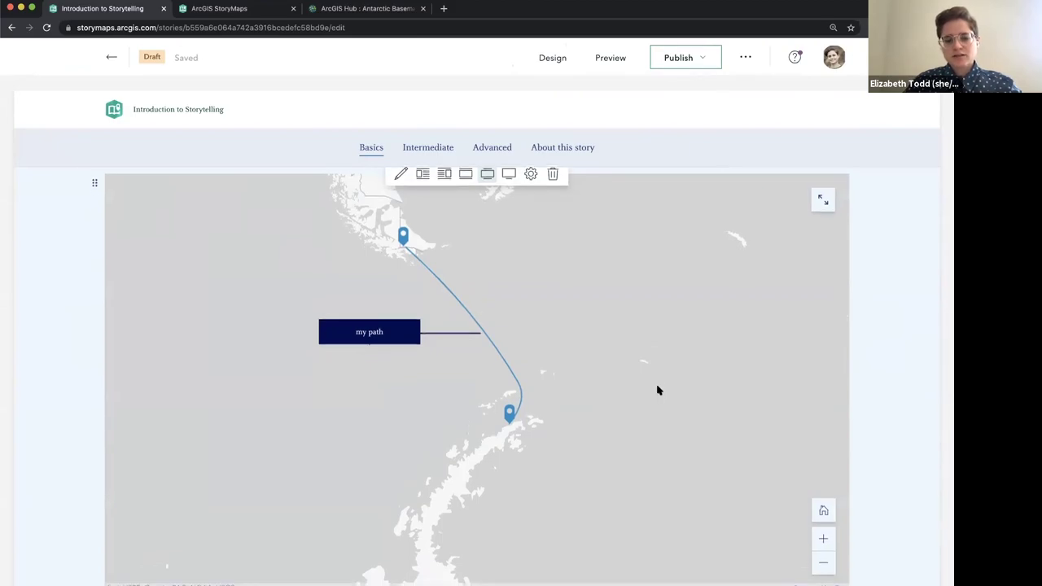
pyautogui.scroll(-3, 659, 391)
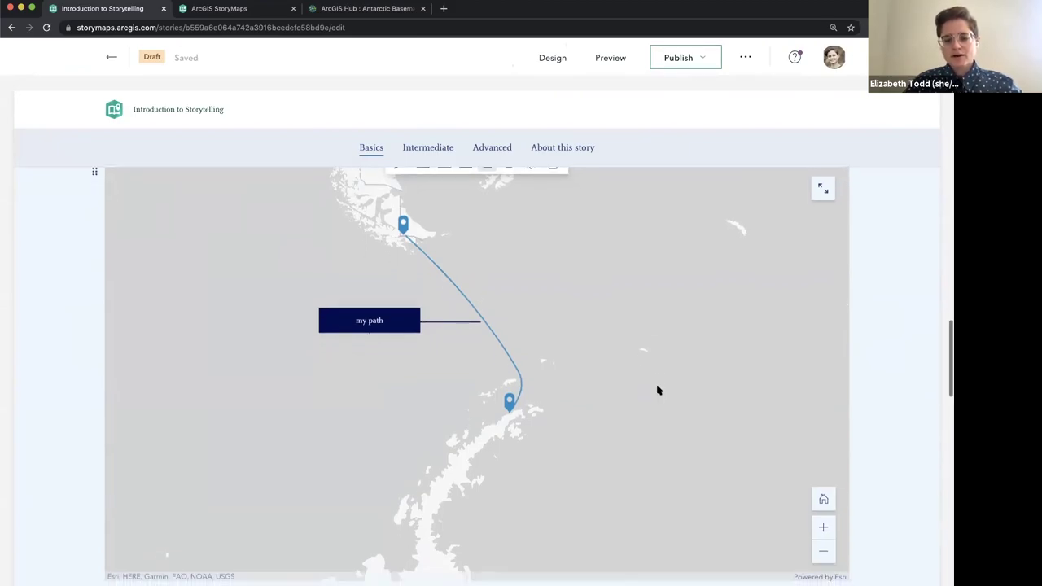
pyautogui.scroll(-4, 658, 391)
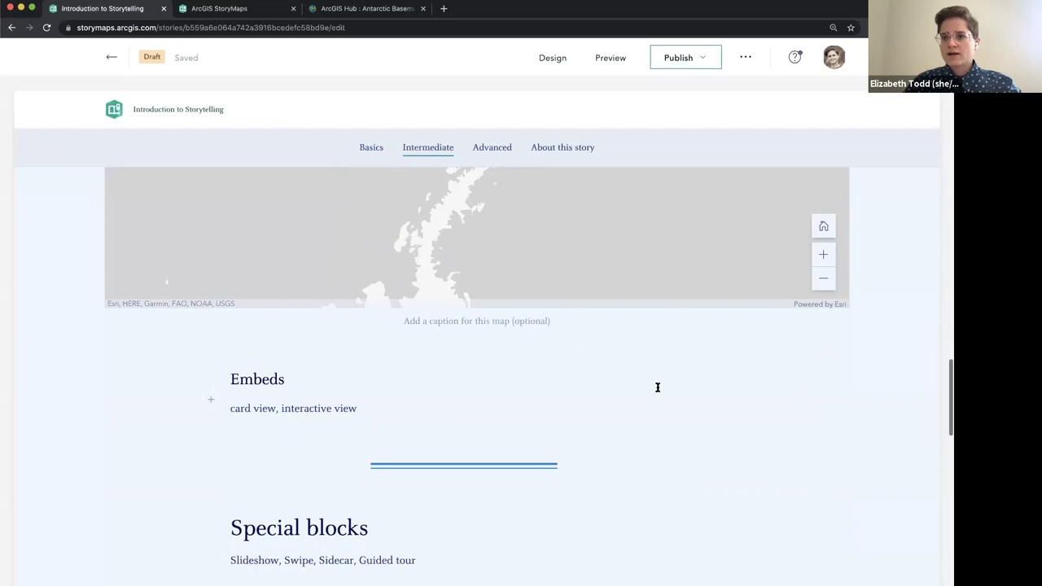
pyautogui.scroll(-2, 658, 387)
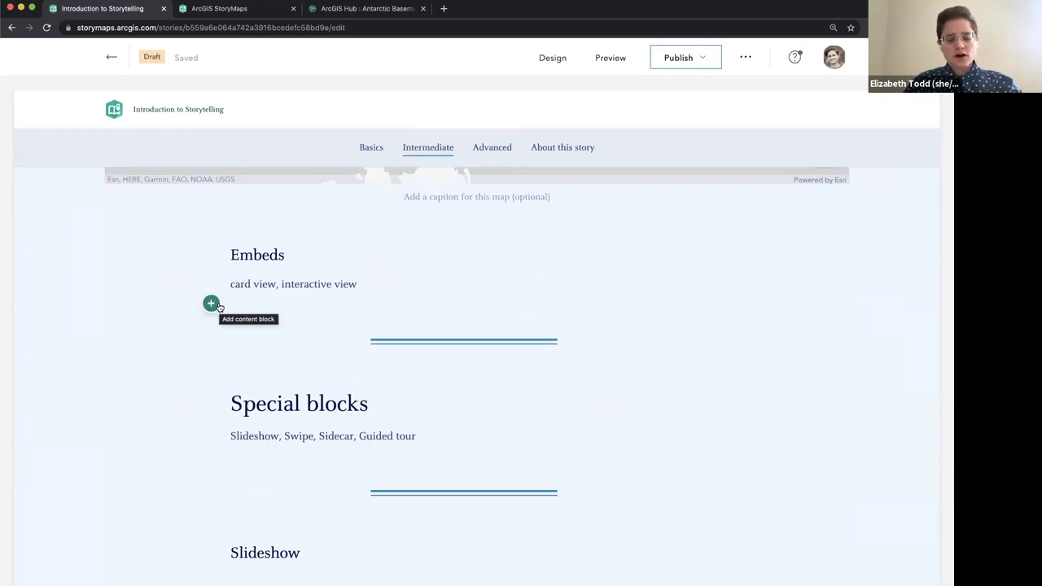
pyautogui.click(218, 305)
pyautogui.scroll(-2, 302, 366)
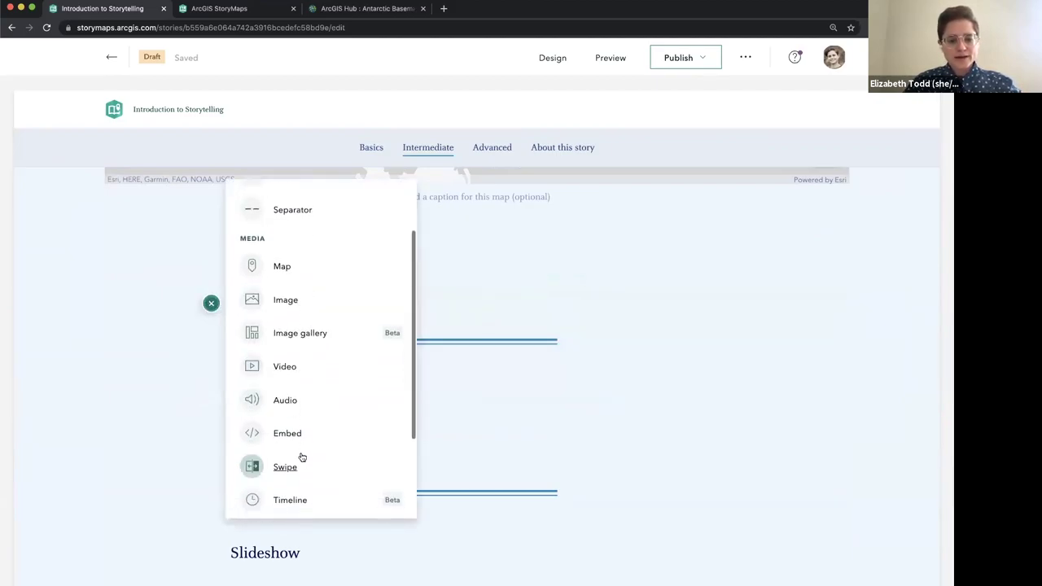
pyautogui.click(298, 437)
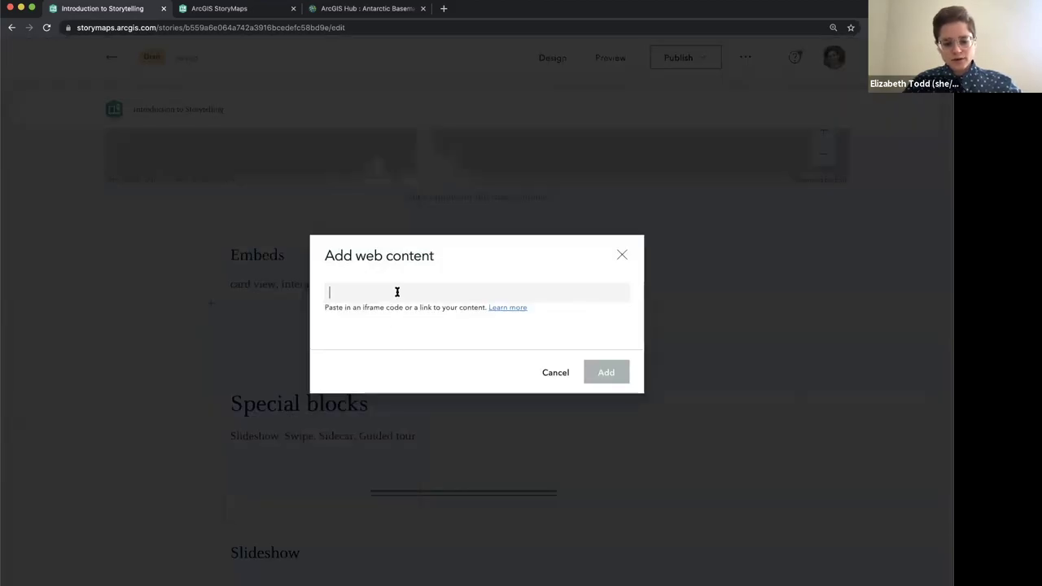
pyautogui.write('https://hub.arcgis.com/maps/noaa::antarctic-basemap-layers/explore')
pyautogui.click(616, 378)
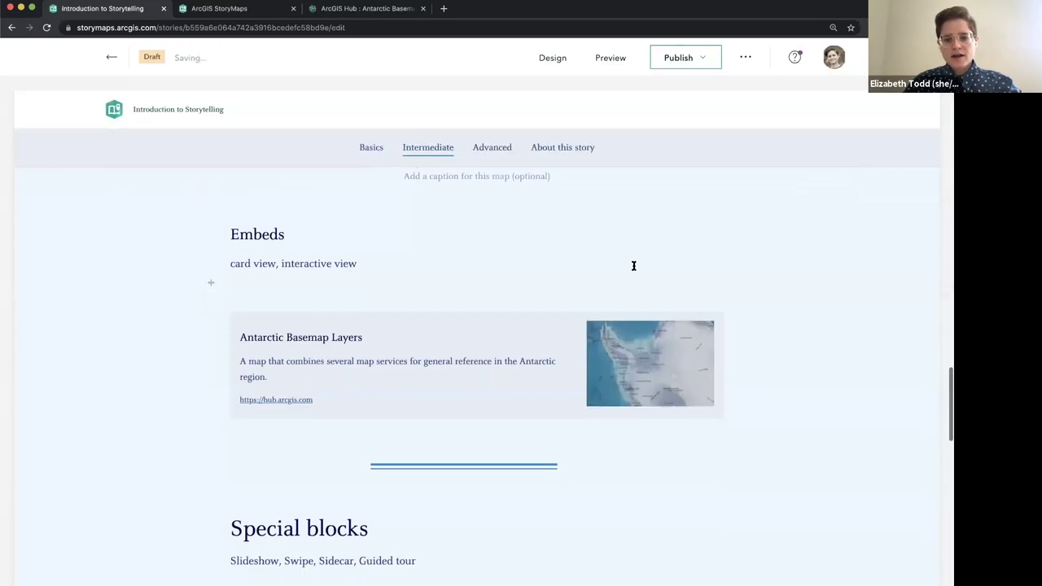
# Step: Try the Antarctic Basemap Layers embed in interactive view and return it to card view
pyautogui.click(470, 315)
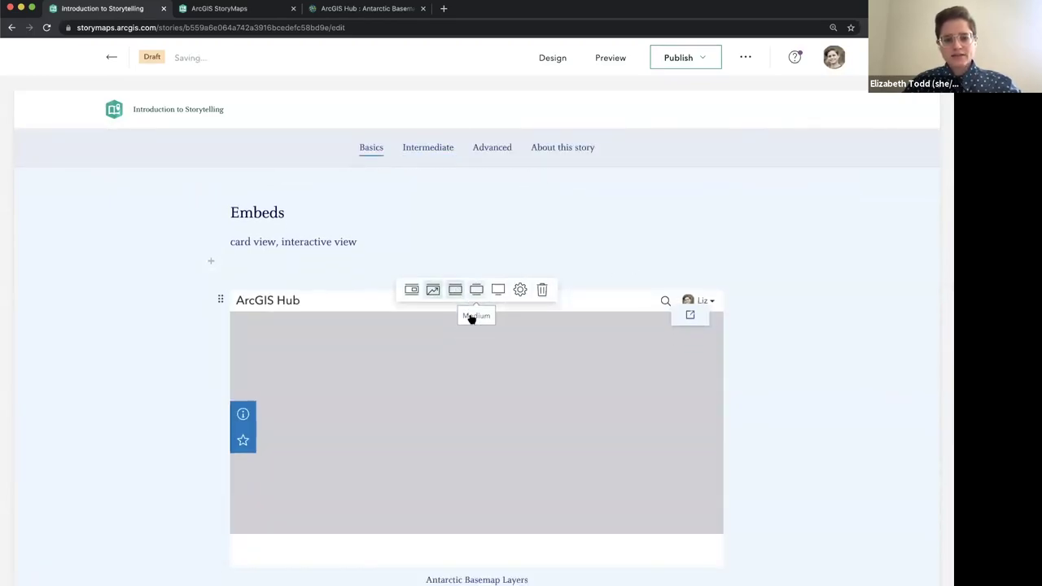
pyautogui.click(412, 292)
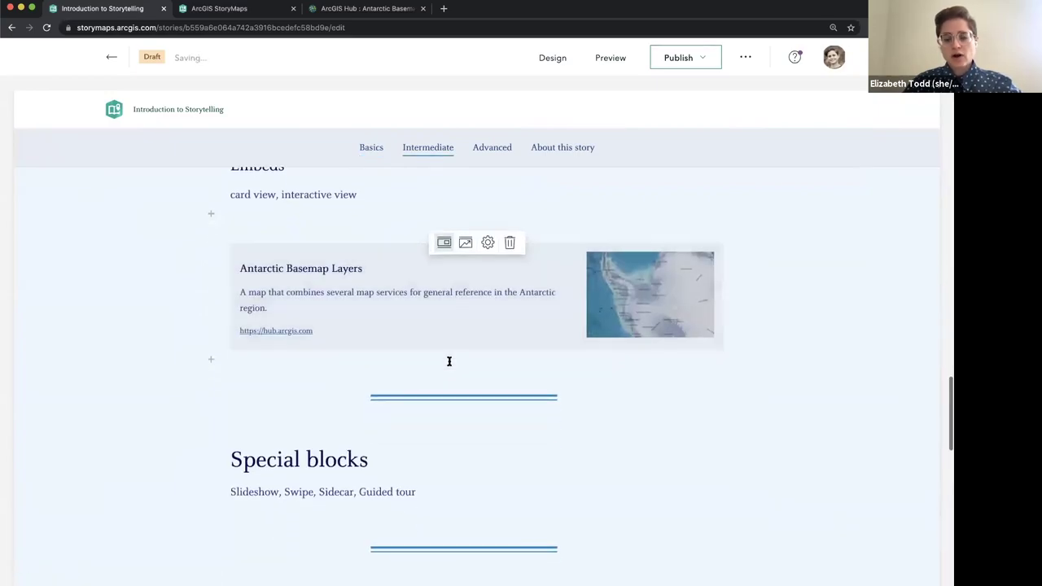
pyautogui.scroll(-1, 449, 360)
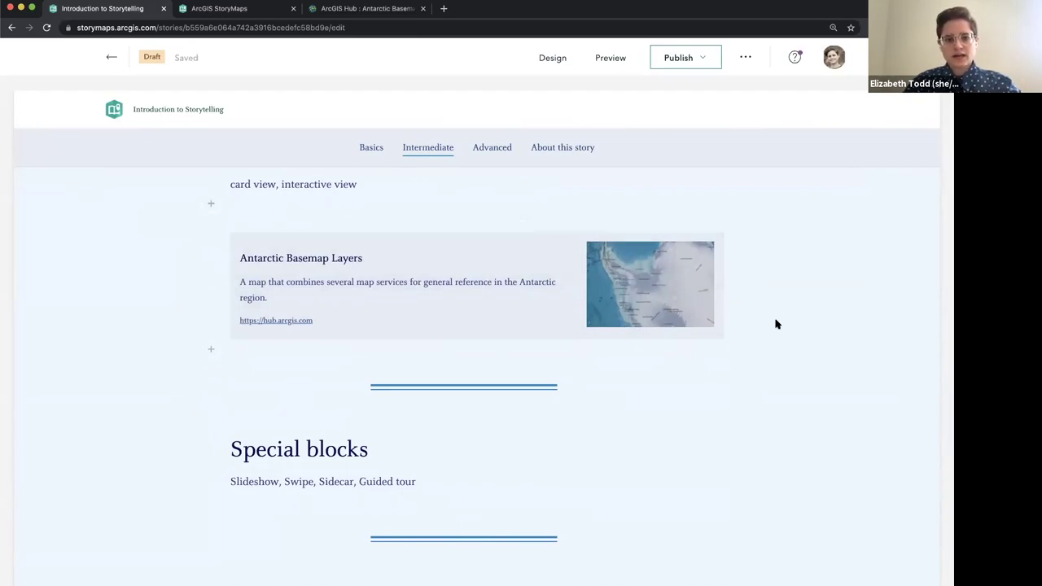
# Step: Look over the story from the Antarctic Basemap Layers card down to the Special blocks section and its subheadings
pyautogui.scroll(-2, 776, 322)
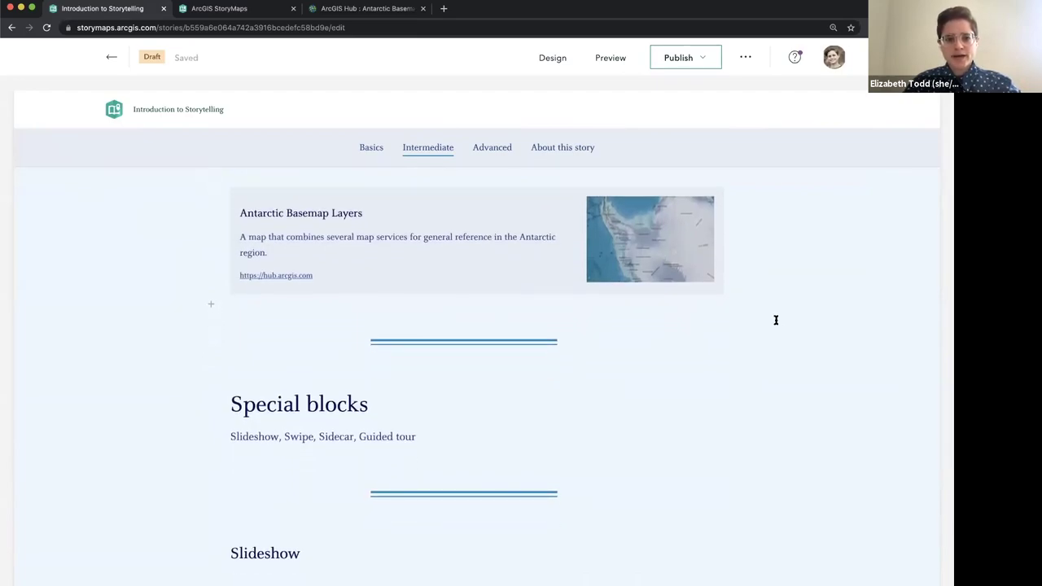
pyautogui.scroll(-1, 776, 322)
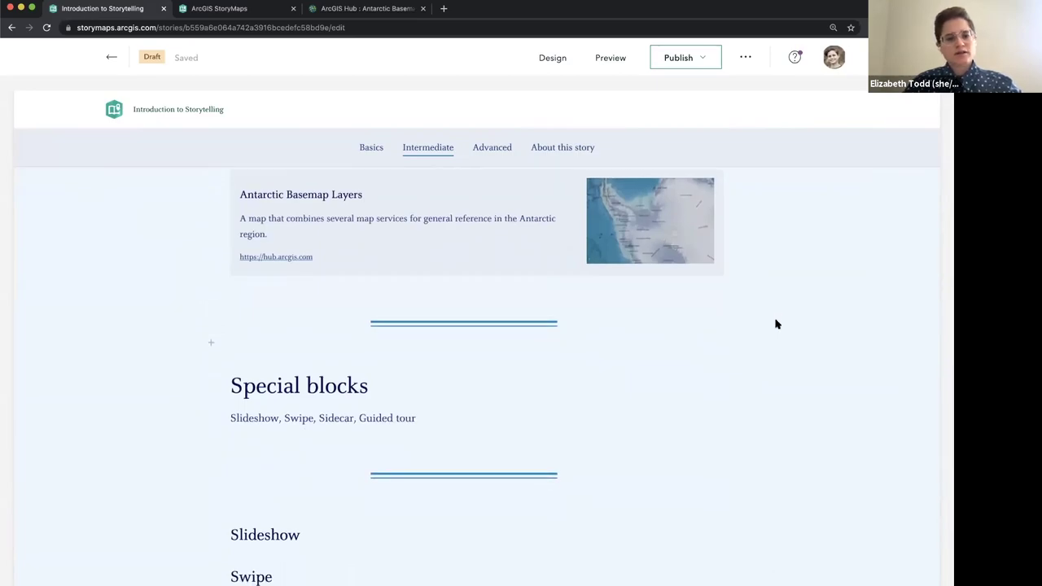
pyautogui.scroll(-1, 776, 324)
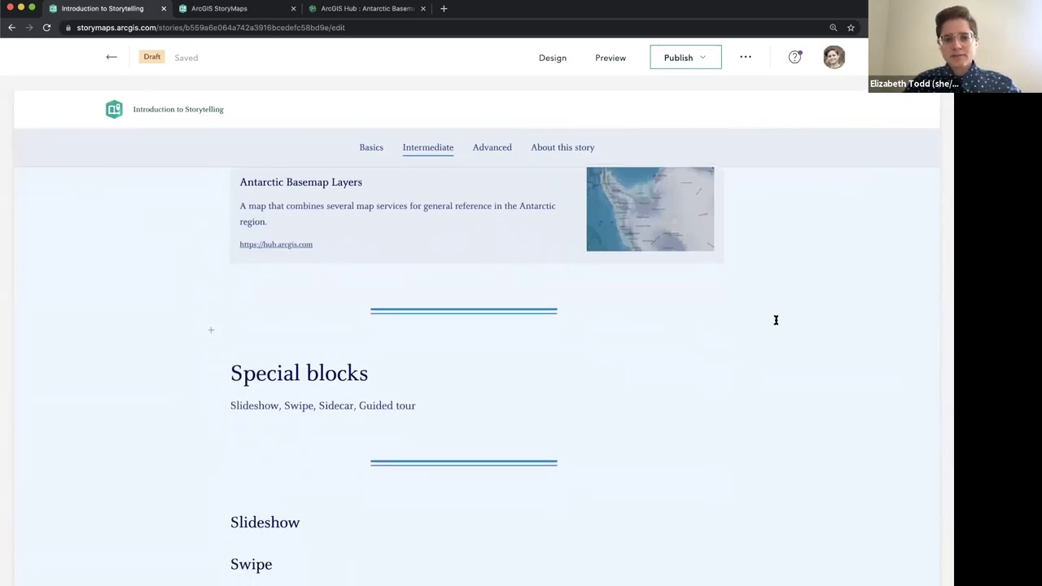
pyautogui.scroll(-1, 776, 320)
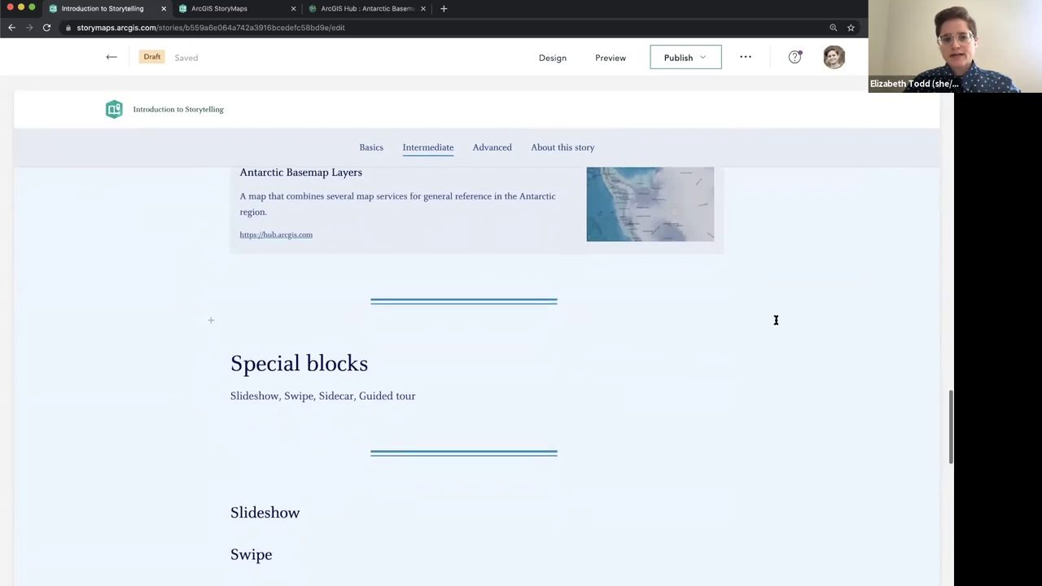
pyautogui.scroll(3, 775, 320)
pyautogui.scroll(-1, 776, 321)
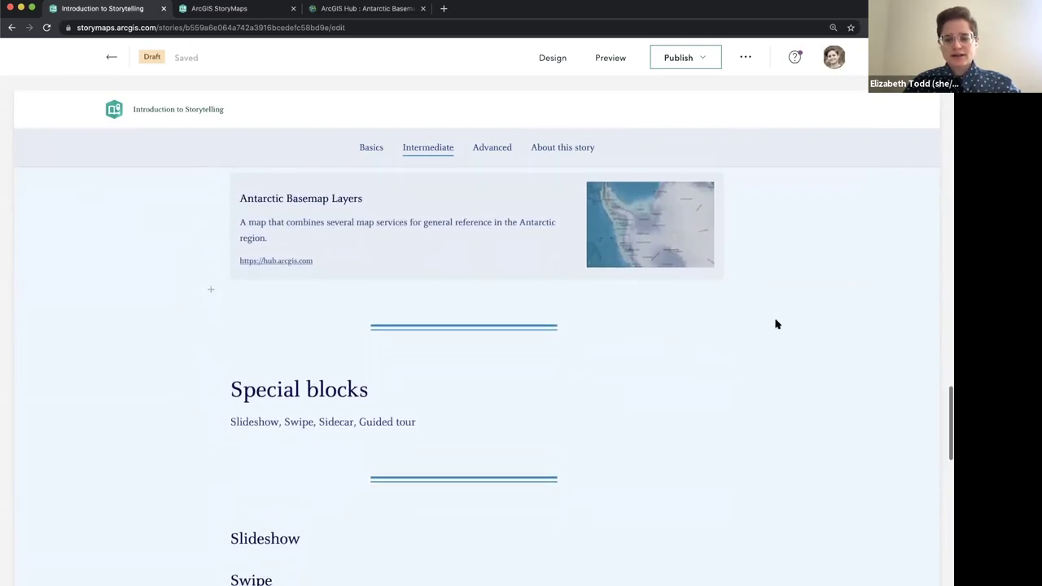
pyautogui.scroll(-5, 776, 324)
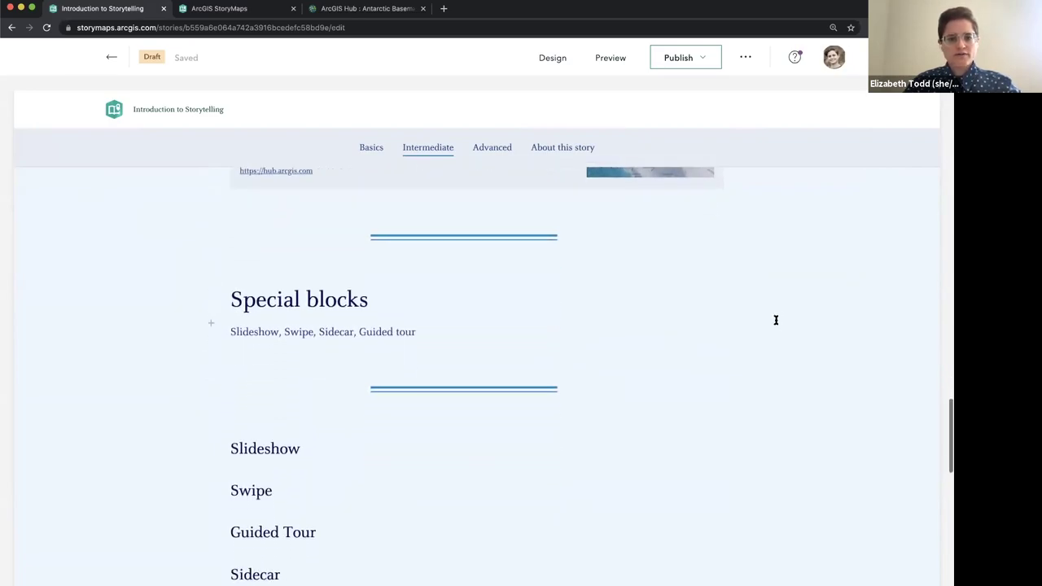
pyautogui.scroll(-2, 776, 320)
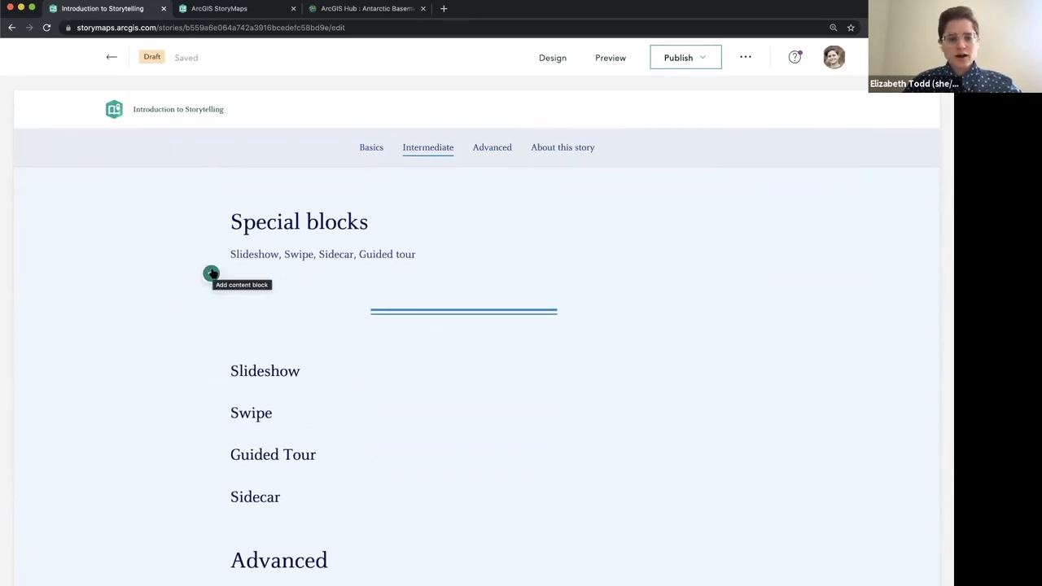
# Step: Insert a slideshow block directly below the Slideshow heading and skip its introduction
pyautogui.scroll(-1, 249, 363)
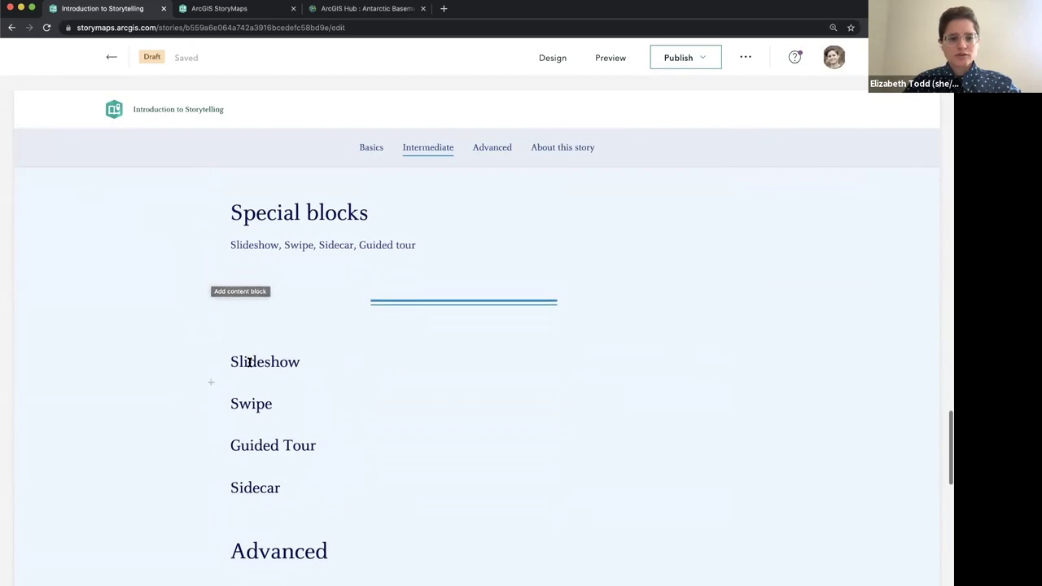
pyautogui.scroll(-2, 225, 357)
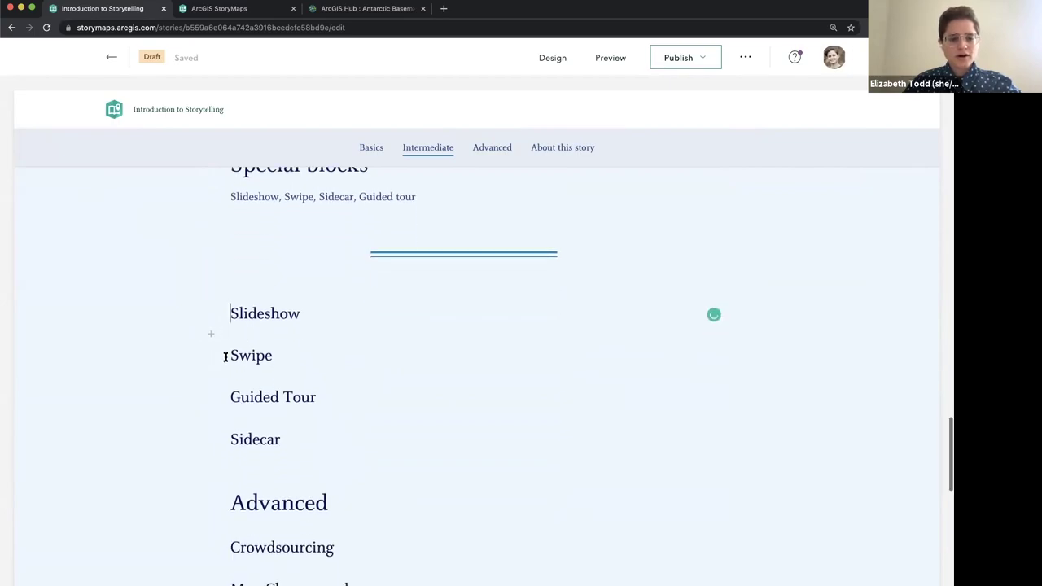
pyautogui.click(211, 307)
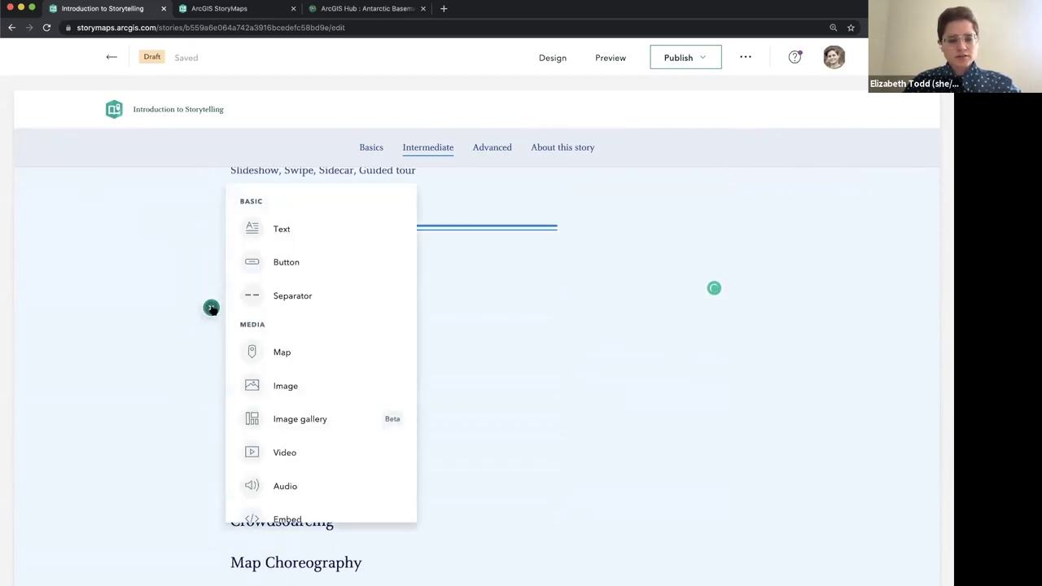
pyautogui.scroll(-5, 320, 394)
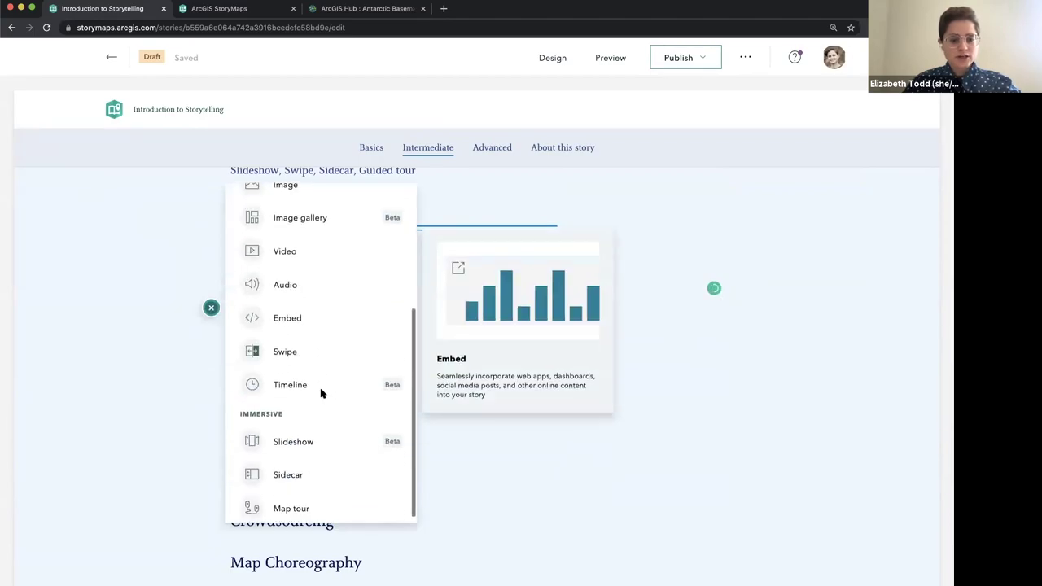
pyautogui.click(310, 440)
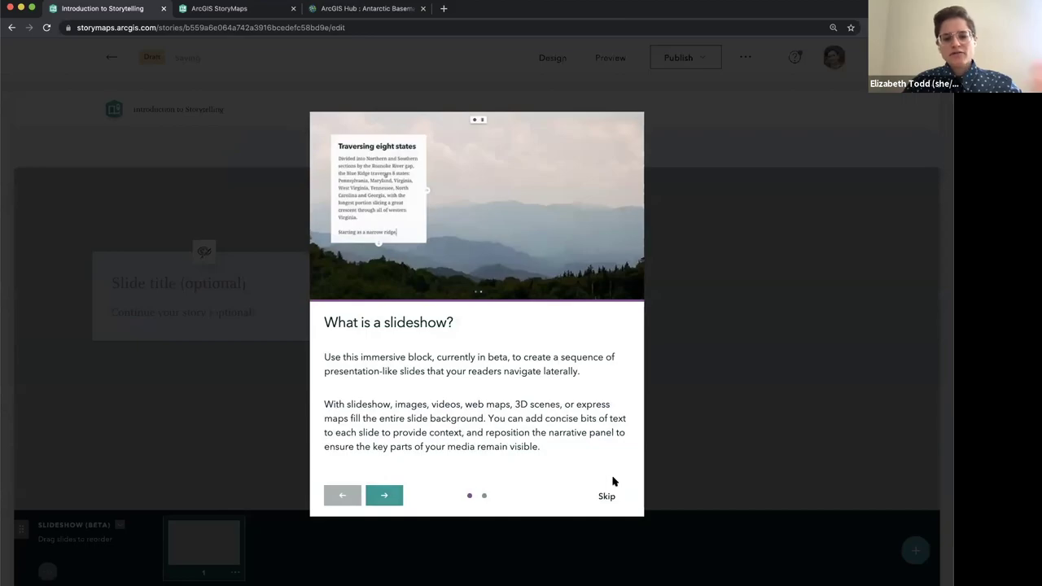
pyautogui.click(608, 496)
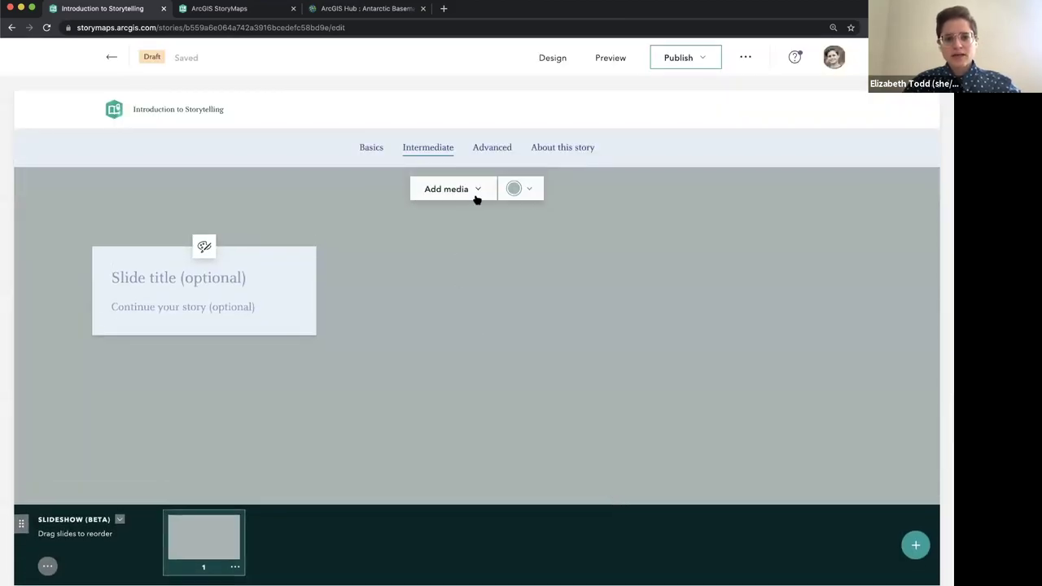
# Step: Upload Penguin Baby.jpg and add it as the first slide's background image
pyautogui.click(477, 199)
pyautogui.click(469, 222)
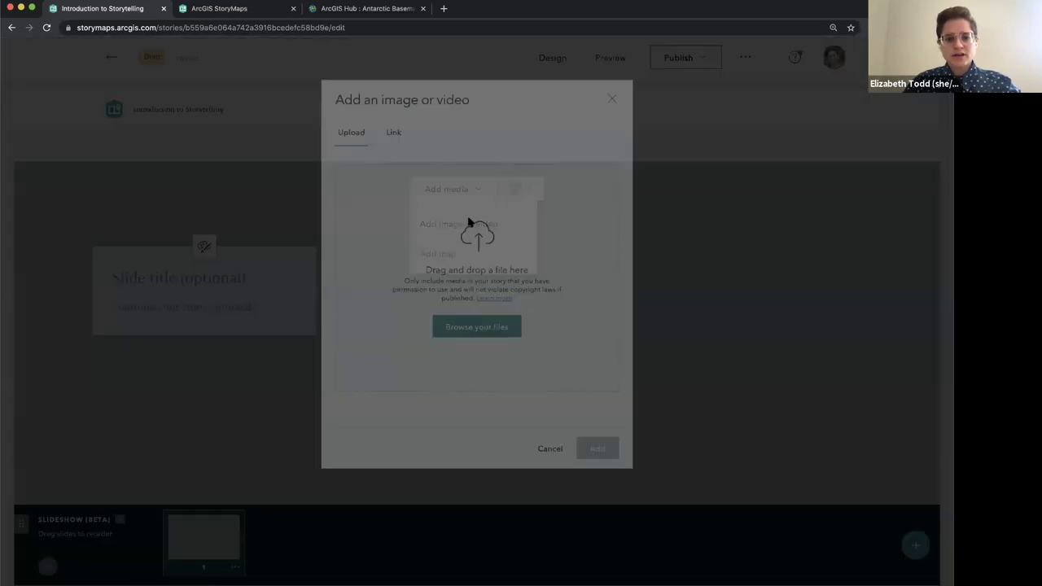
pyautogui.click(476, 330)
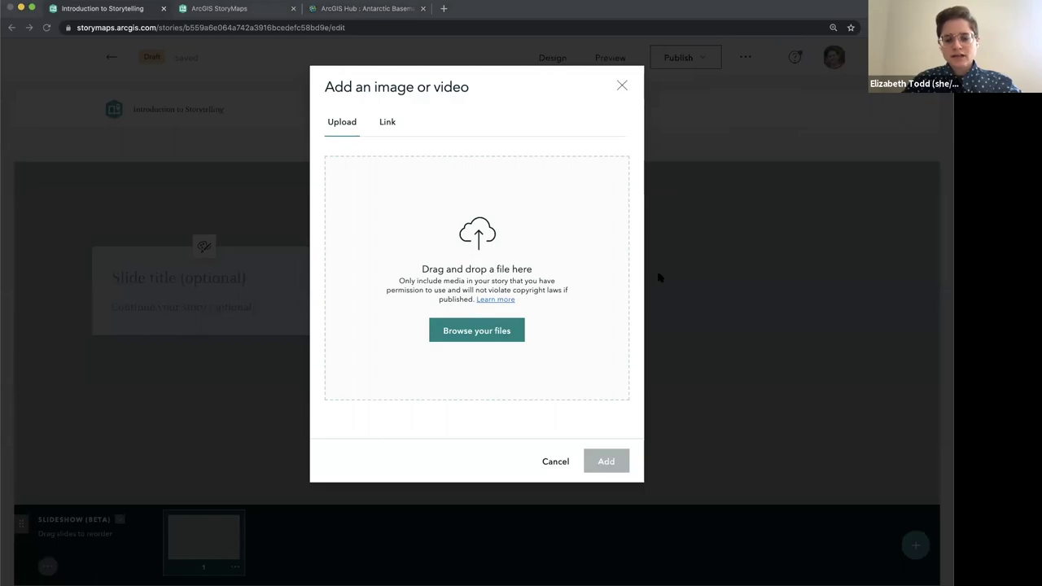
pyautogui.click(611, 437)
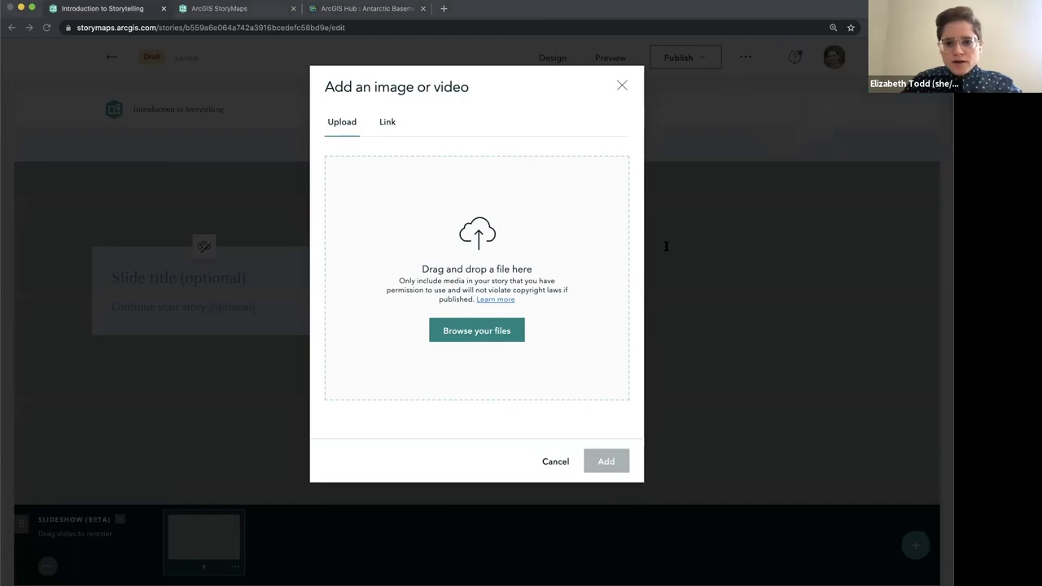
pyautogui.moveTo(670, 271); pyautogui.dragTo(587, 325)
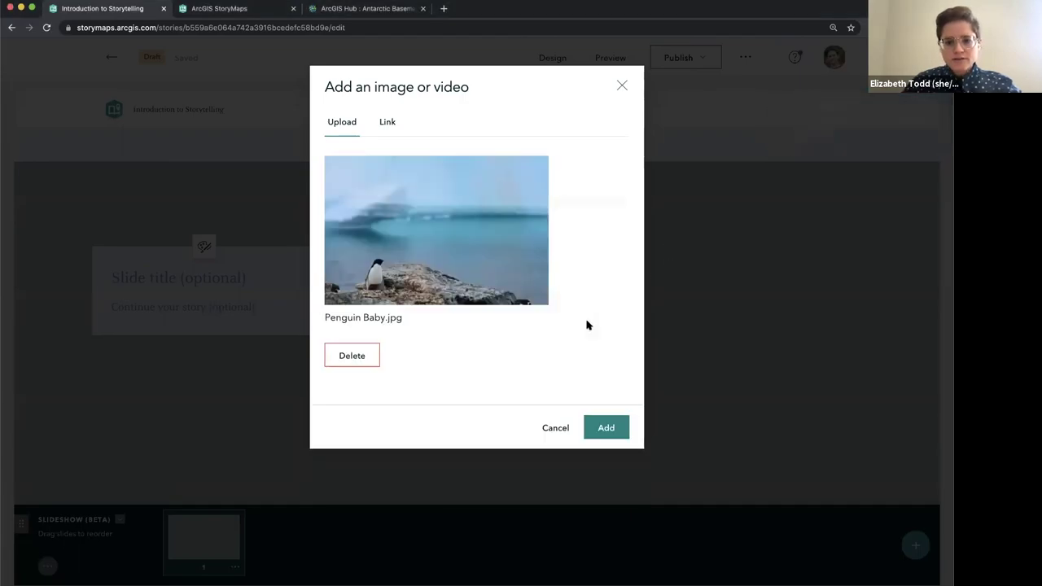
pyautogui.click(605, 427)
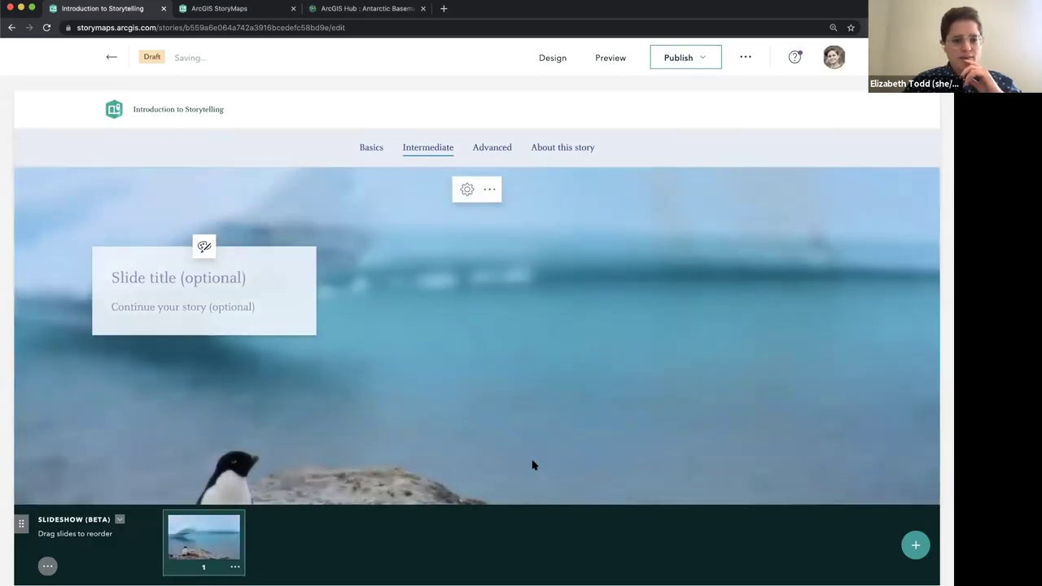
# Step: Move the focal point of the slide's penguin image down onto the rocks beside the penguin and save the image options
pyautogui.scroll(-1, 531, 465)
pyautogui.scroll(1, 532, 459)
pyautogui.scroll(1, 526, 412)
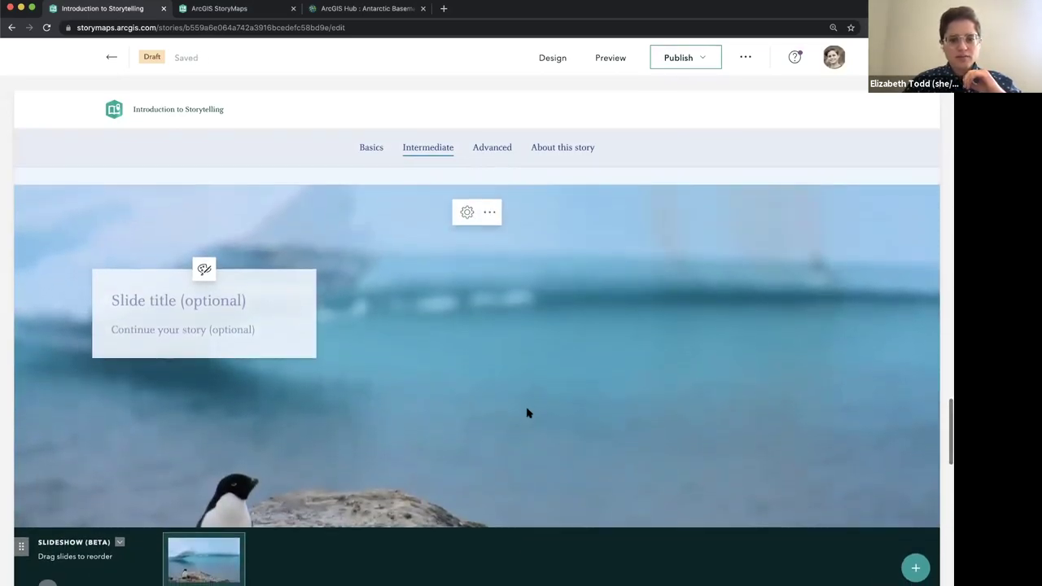
pyautogui.click(466, 212)
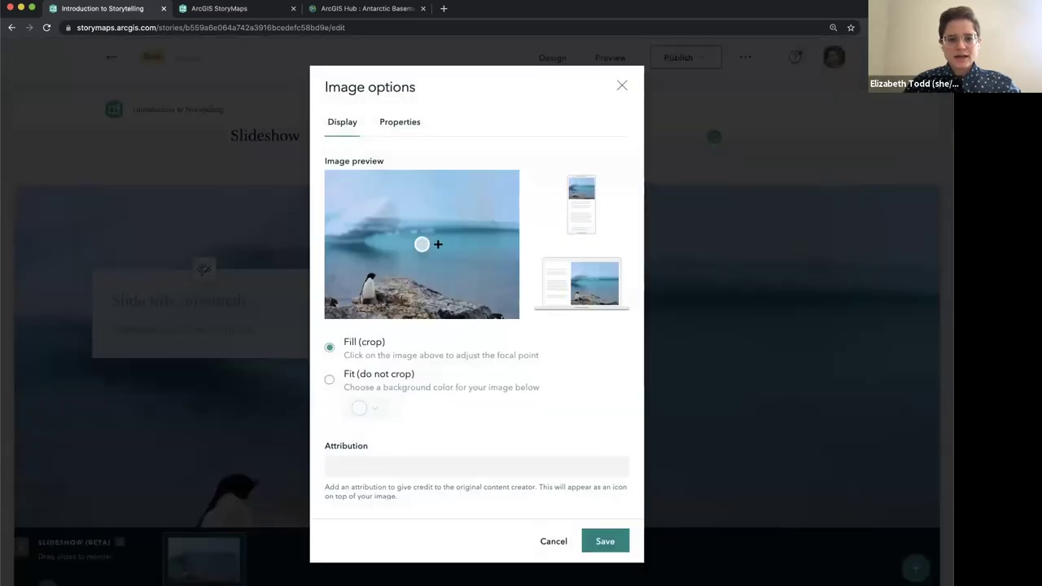
pyautogui.click(415, 291)
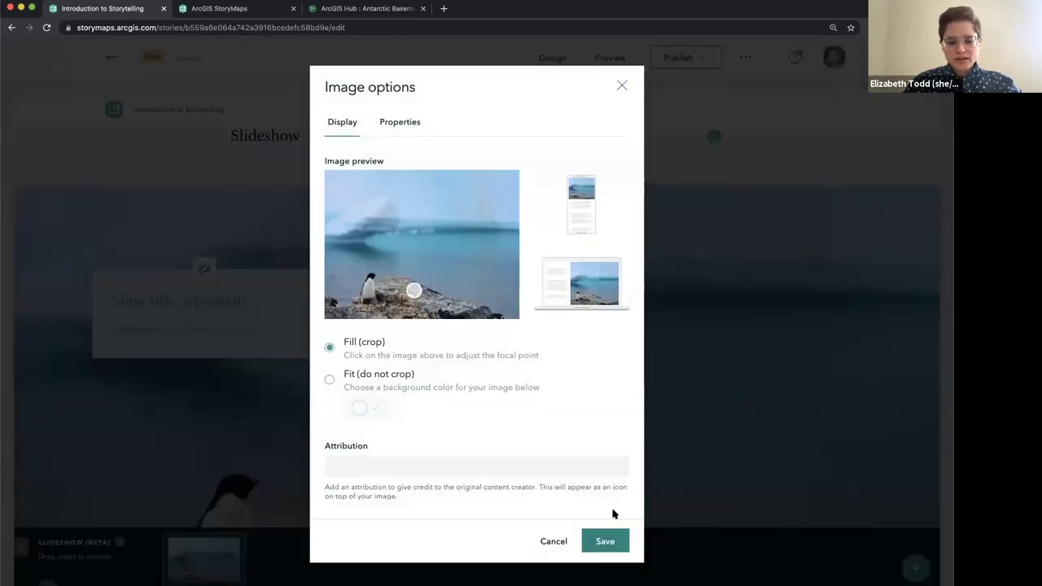
pyautogui.click(612, 540)
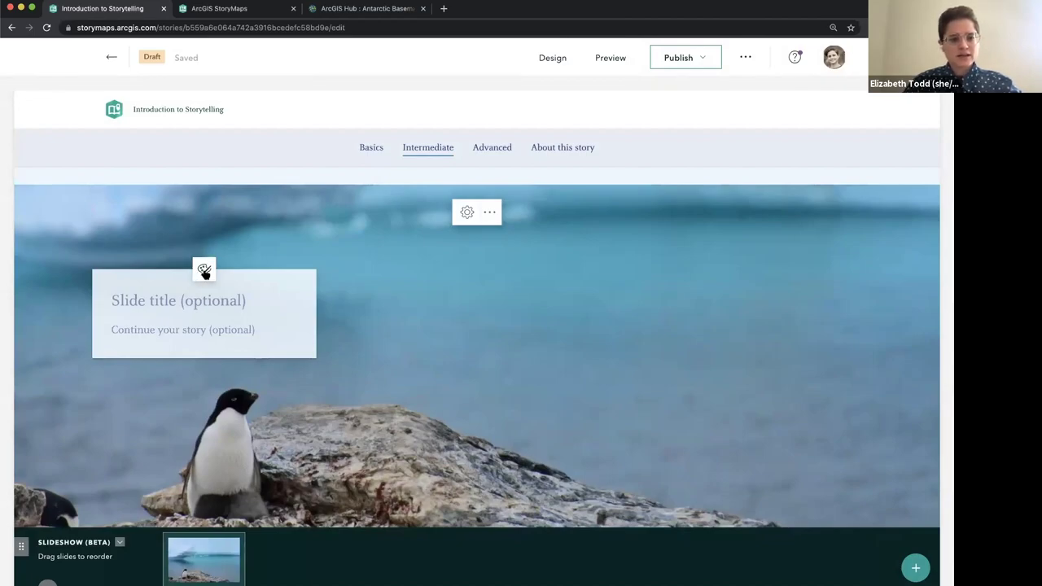
# Step: Title the first slide "this is a penguin"
pyautogui.click(184, 305)
pyautogui.write('thi')
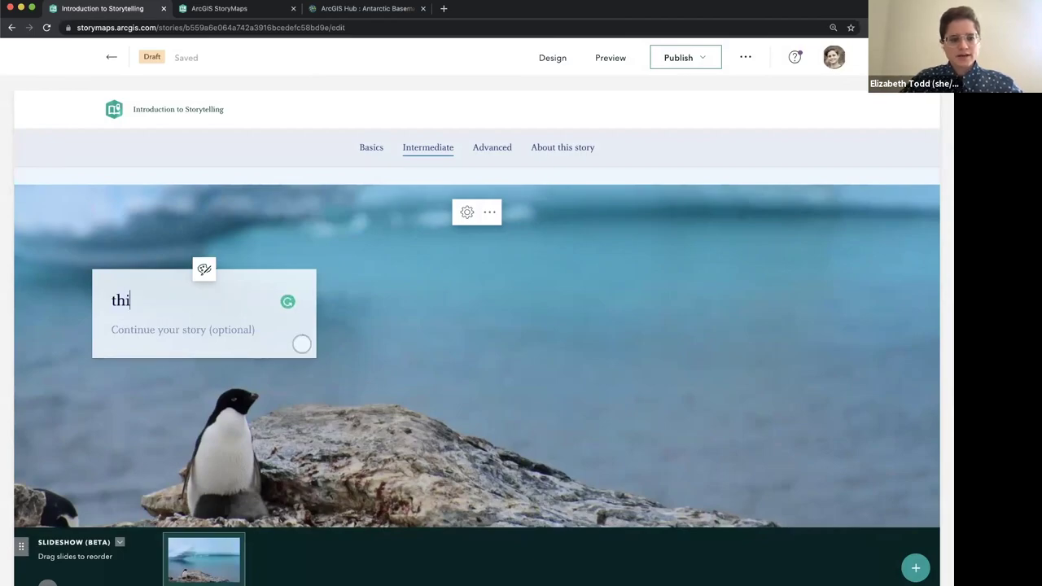
pyautogui.write('s is a penguin')
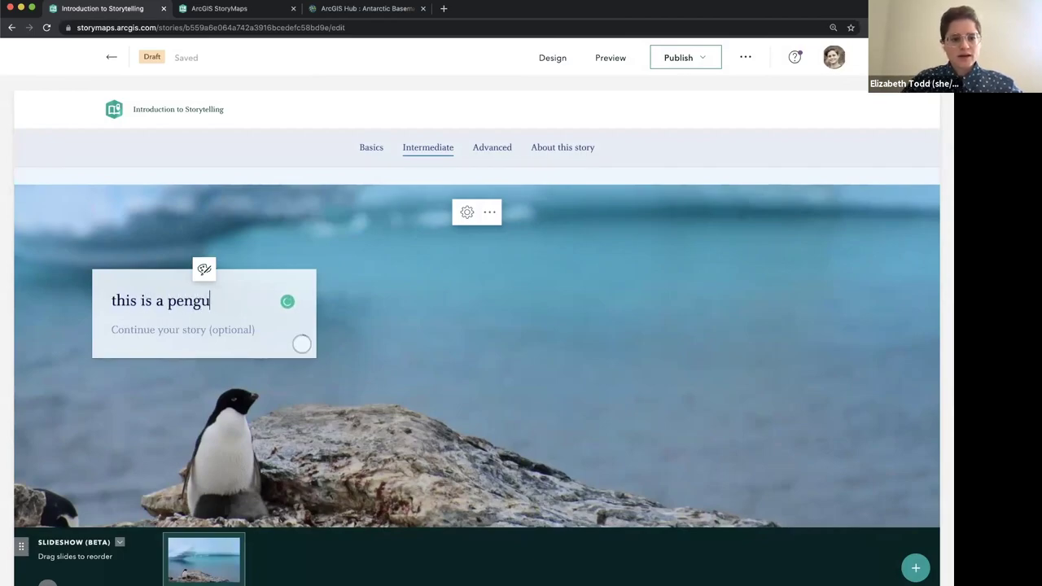
# Step: Set the penguin slide's text panel to the right horizontal position and give it the transparent color style with dark text
pyautogui.click(204, 269)
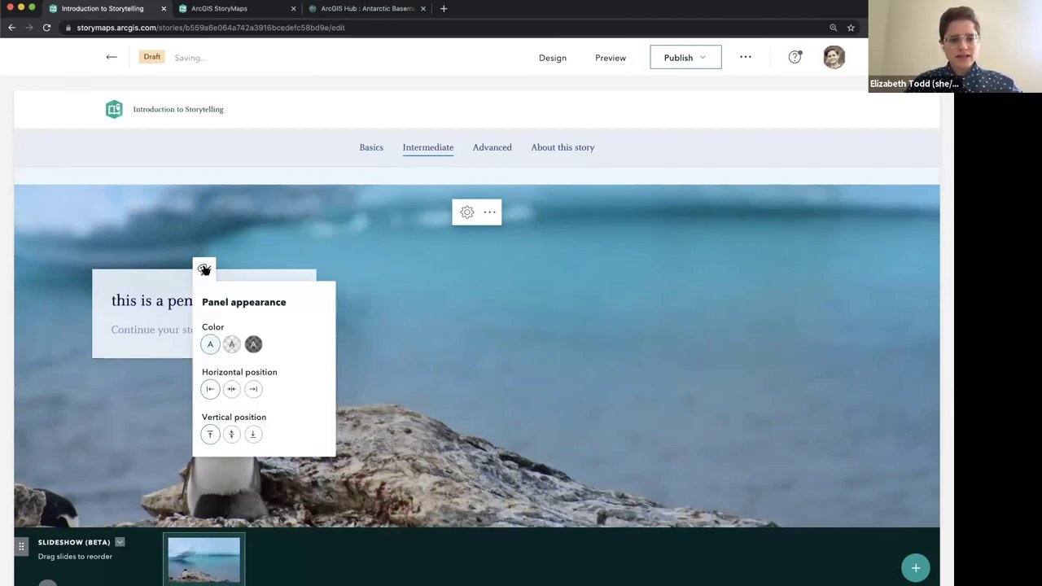
pyautogui.click(253, 389)
pyautogui.scroll(-1, 754, 328)
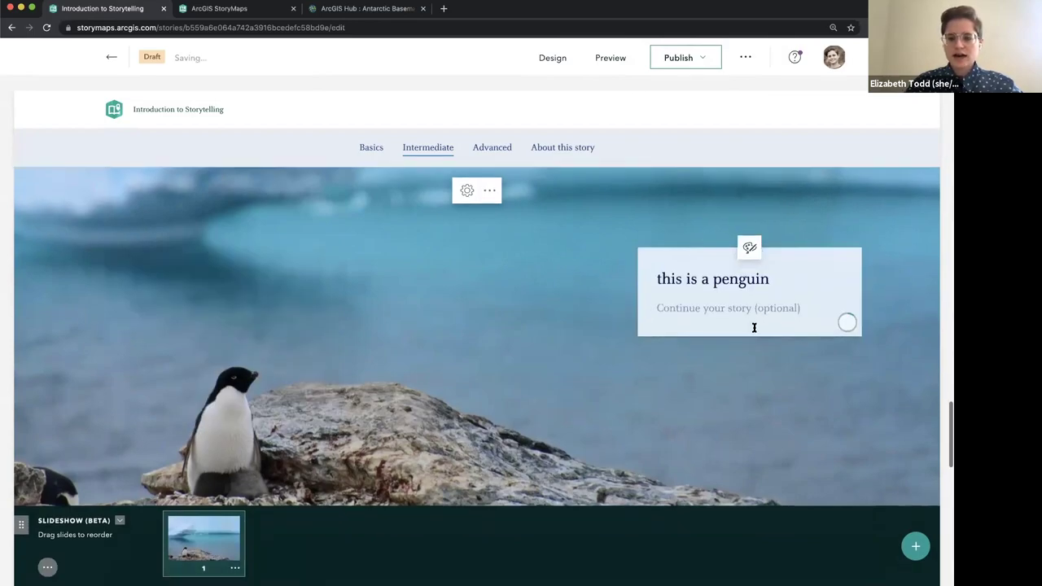
pyautogui.click(749, 245)
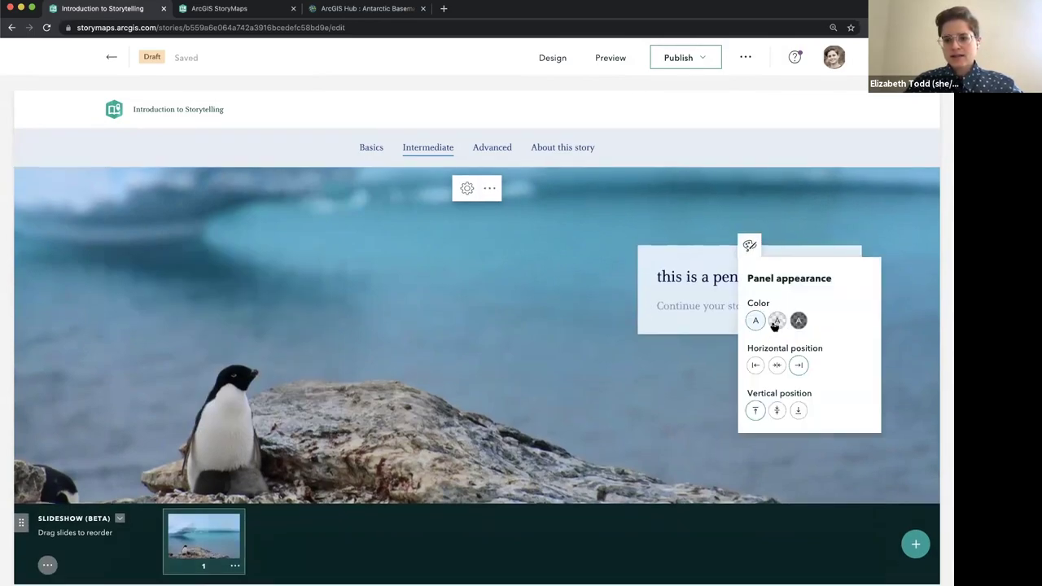
pyautogui.click(777, 321)
pyautogui.click(705, 366)
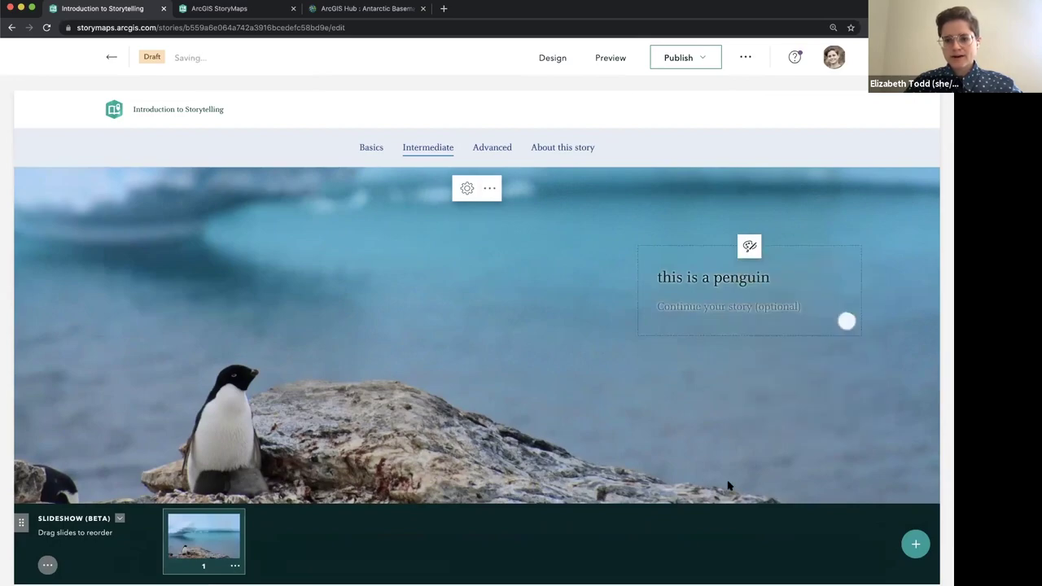
# Step: Add a second slide to the slideshow and upload Ice Three.jpg as its background image
pyautogui.click(916, 547)
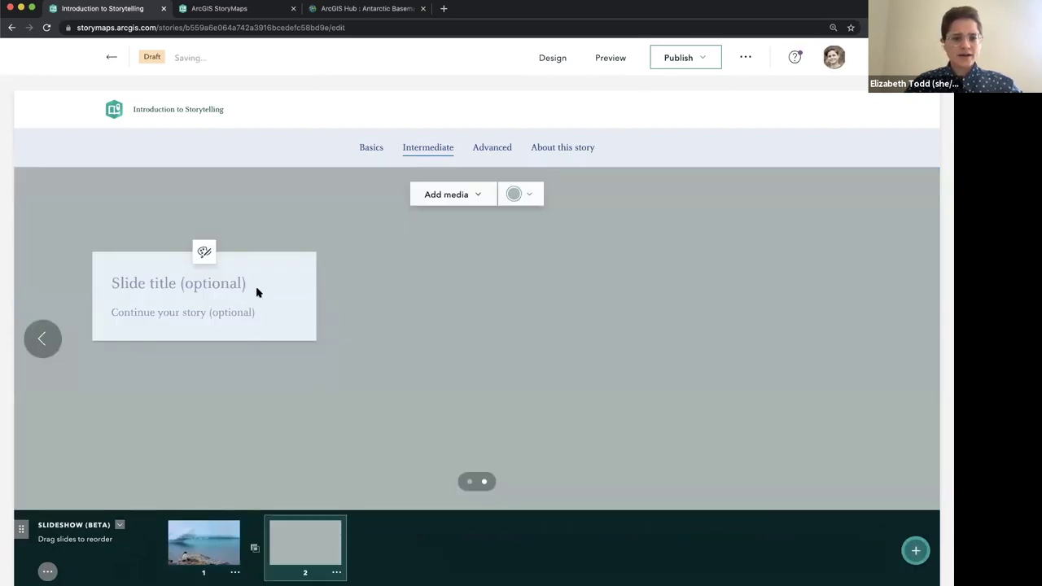
pyautogui.click(443, 197)
pyautogui.click(449, 228)
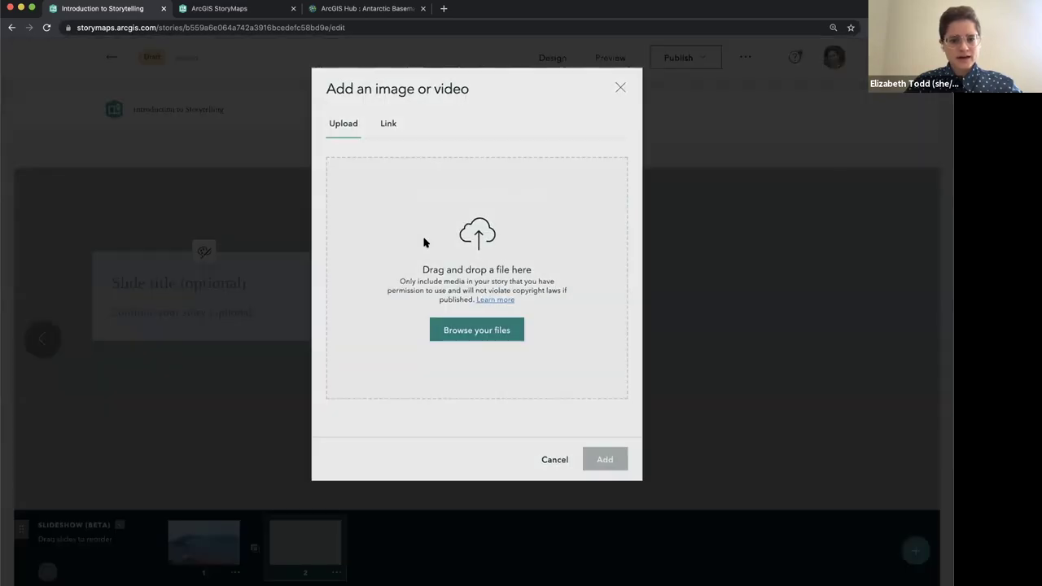
pyautogui.click(475, 332)
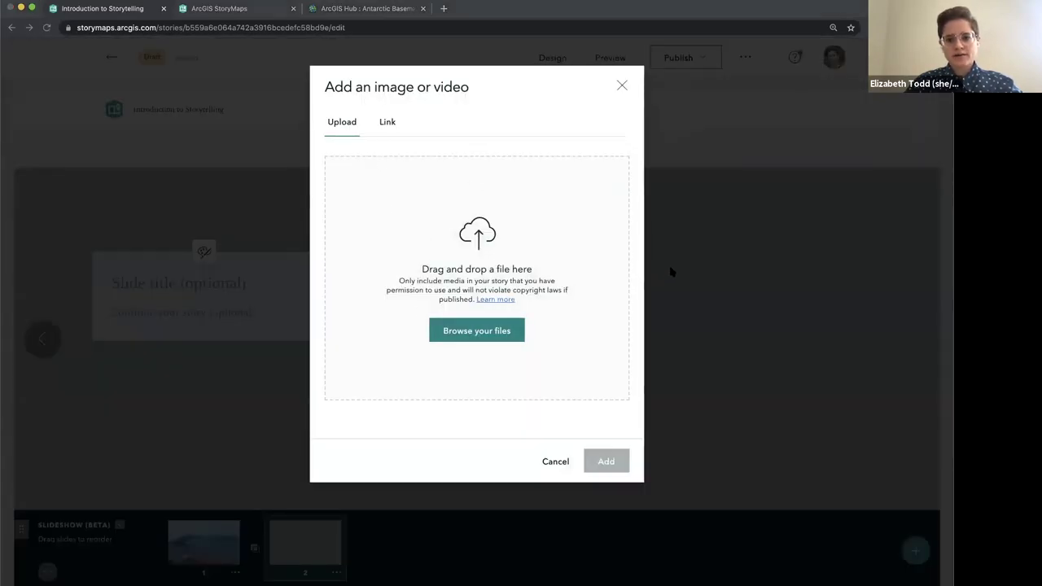
pyautogui.click(616, 436)
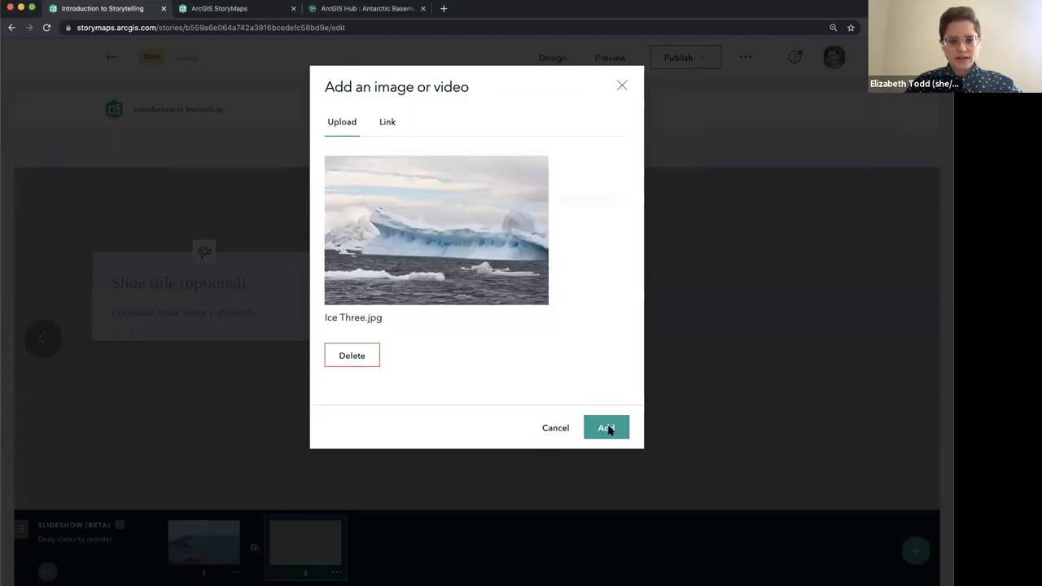
pyautogui.click(606, 428)
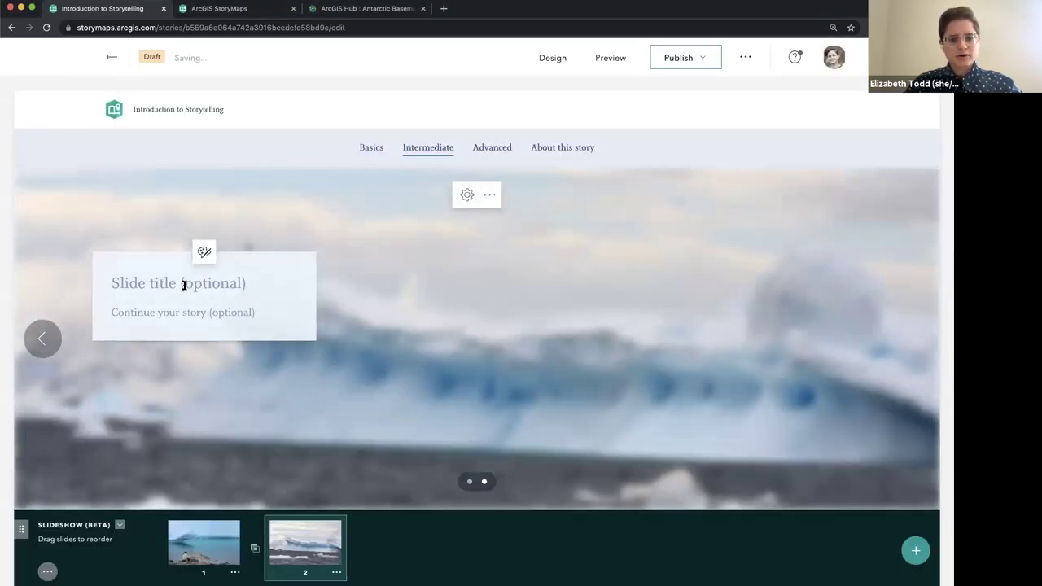
# Step: Title the second slide "this is ice" and set its text panel to the bottom vertical position
pyautogui.click(184, 285)
pyautogui.write('this is ice')
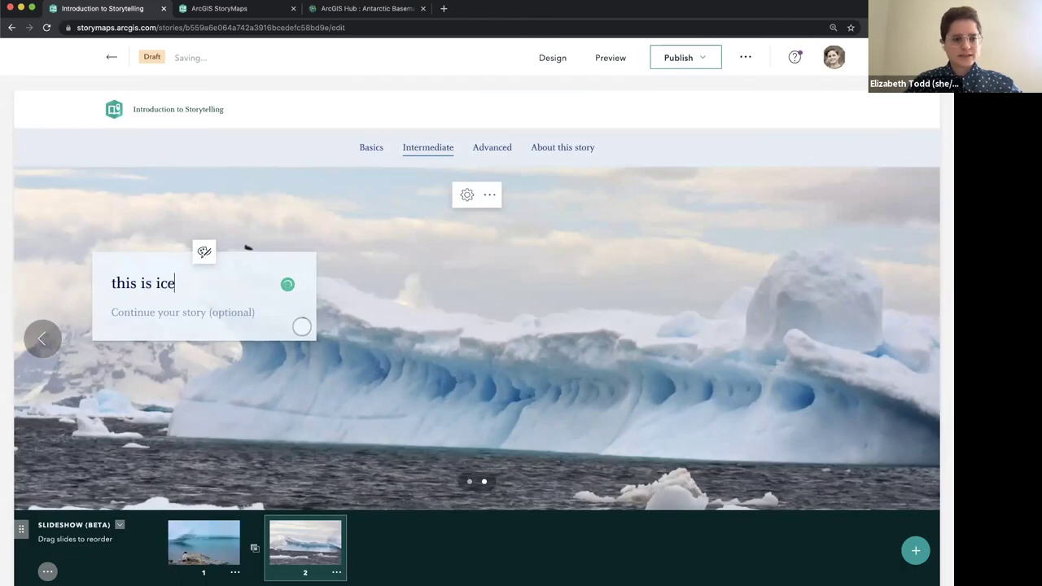
pyautogui.click(205, 252)
pyautogui.click(252, 418)
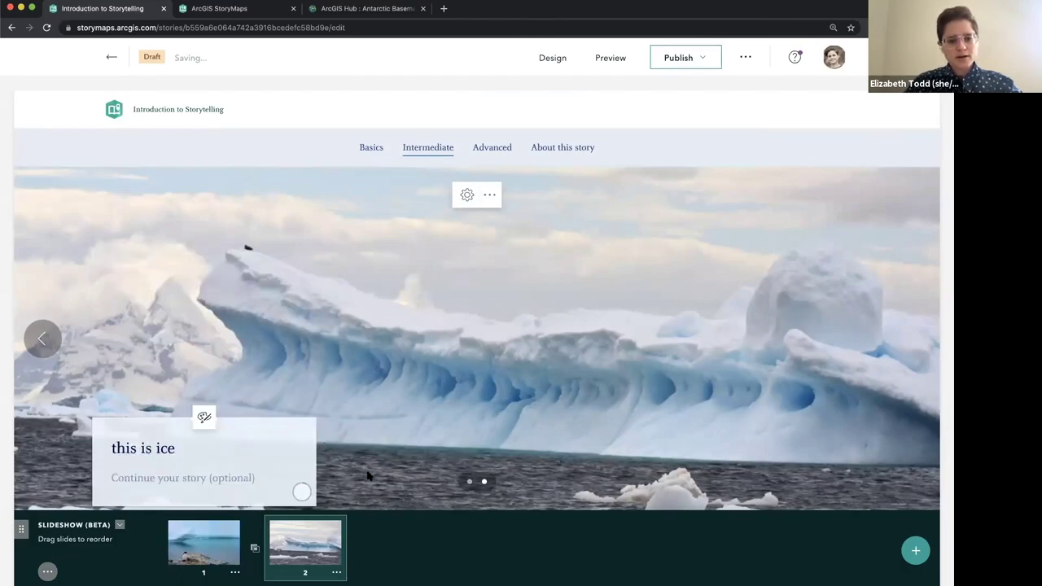
# Step: Look over the finished ice slide and go back to the slideshow's penguin slide
pyautogui.scroll(-1, 368, 476)
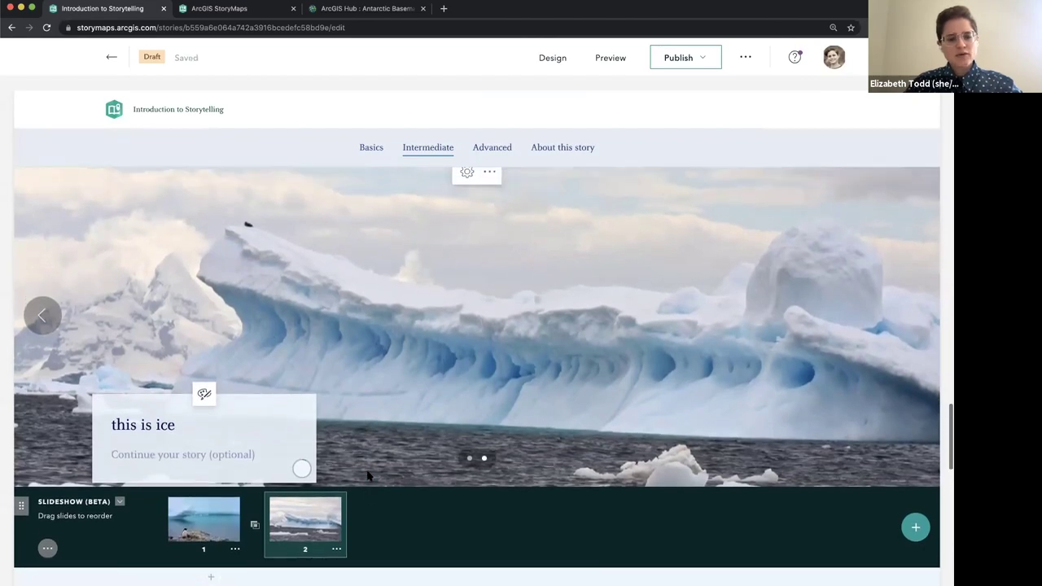
pyautogui.scroll(1, 368, 476)
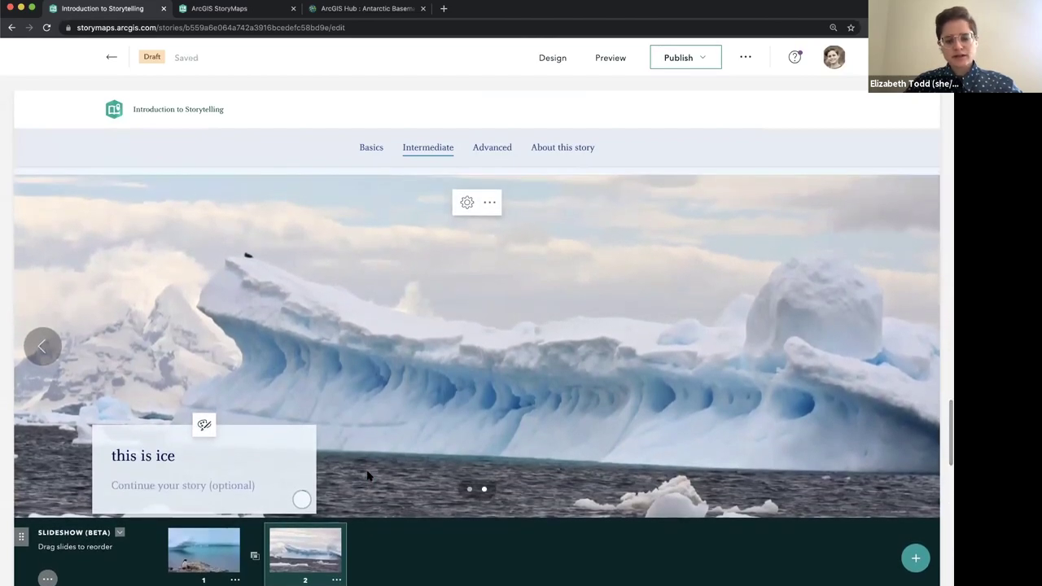
pyautogui.scroll(-1, 368, 476)
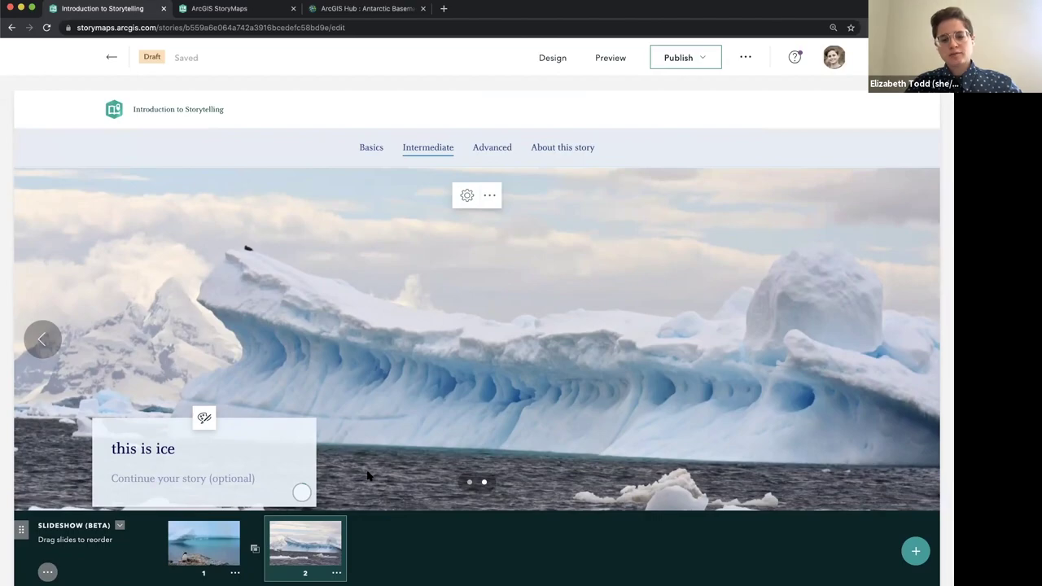
pyautogui.click(44, 341)
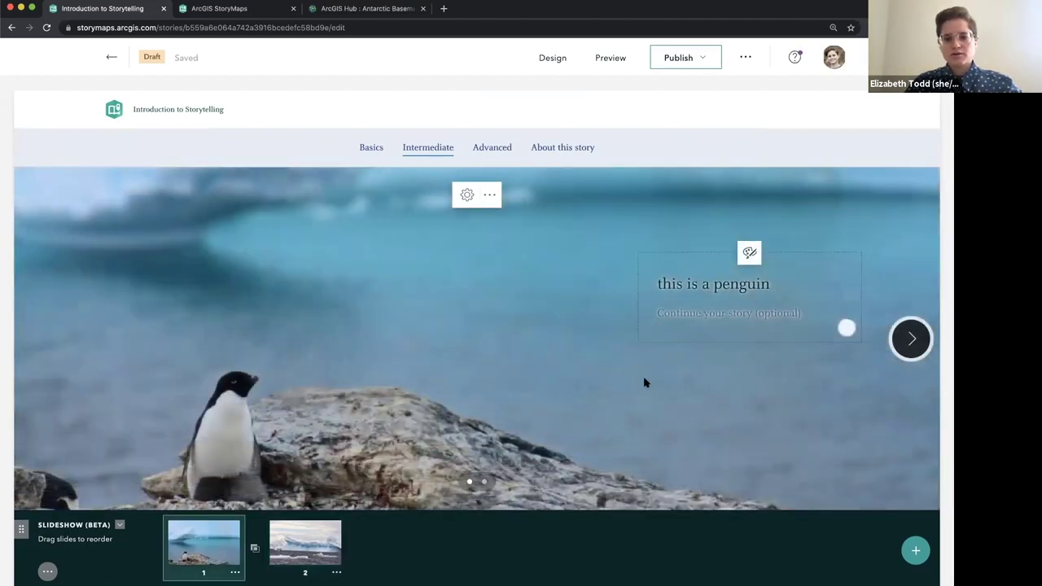
# Step: Insert a swipe block directly below the Swipe heading
pyautogui.scroll(-1, 644, 383)
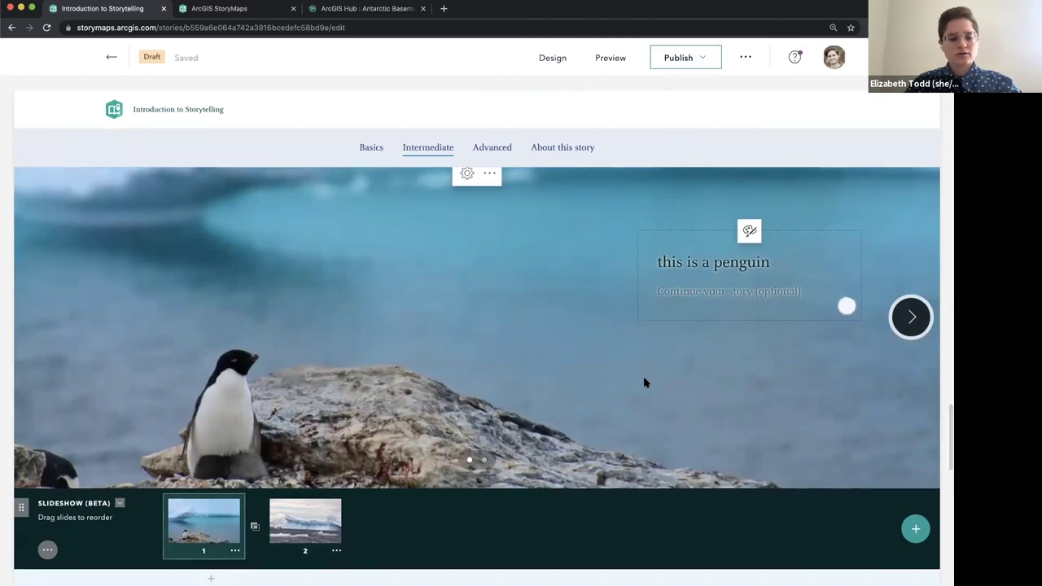
pyautogui.scroll(-5, 644, 383)
pyautogui.click(211, 353)
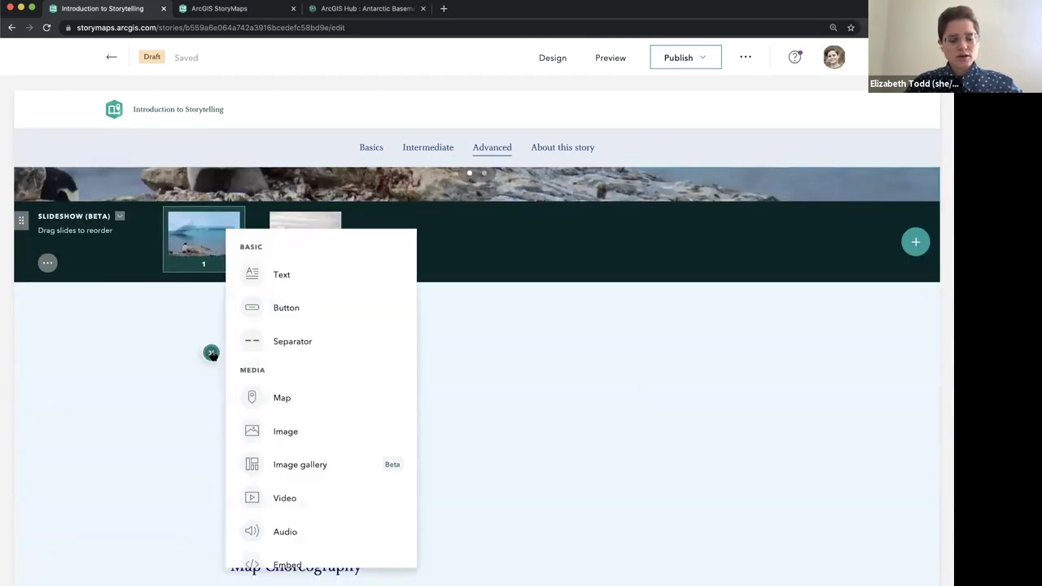
pyautogui.scroll(-3, 284, 415)
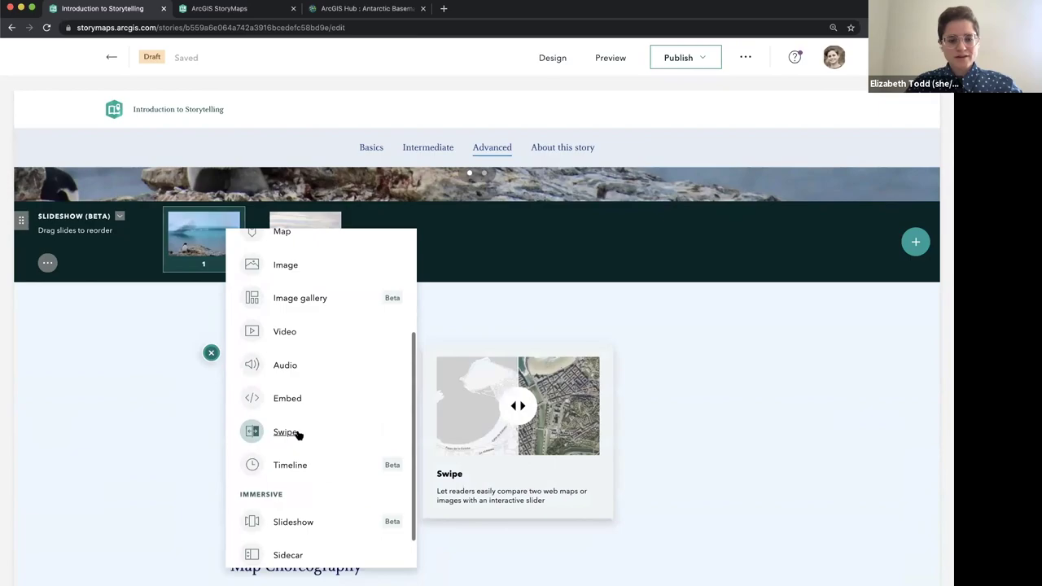
pyautogui.click(285, 433)
pyautogui.scroll(-2, 394, 424)
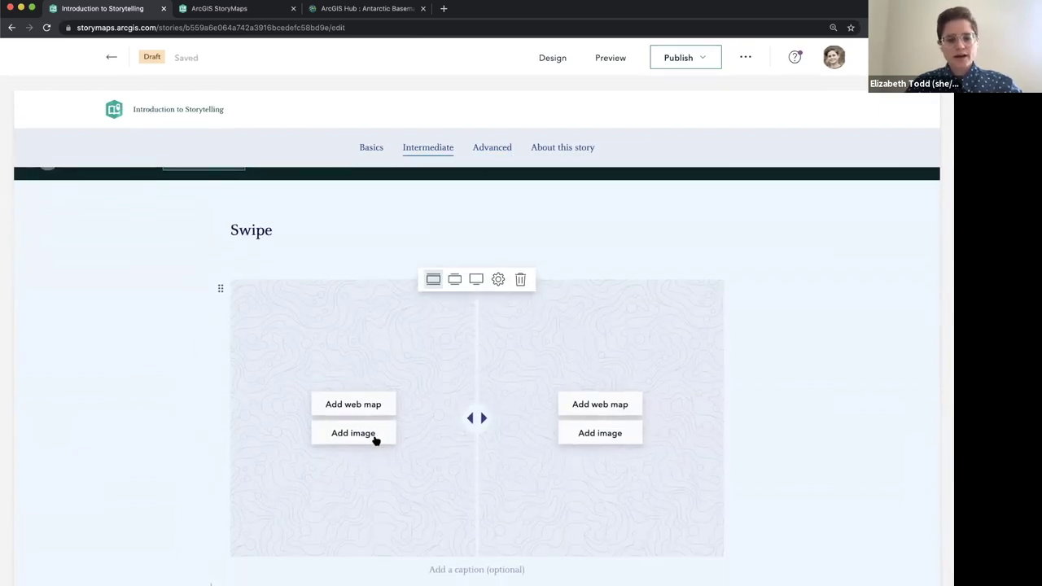
# Step: Upload BlueIce.jpg to the swipe block's left side and BlueIceBW.jpg to its right side, and try out the slider
pyautogui.click(375, 438)
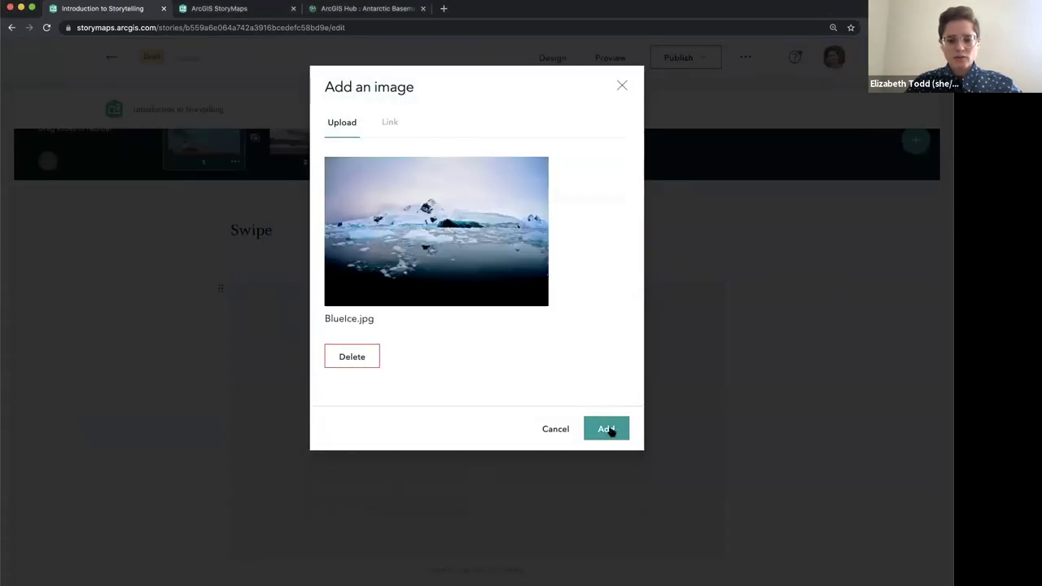
pyautogui.click(607, 430)
pyautogui.click(600, 420)
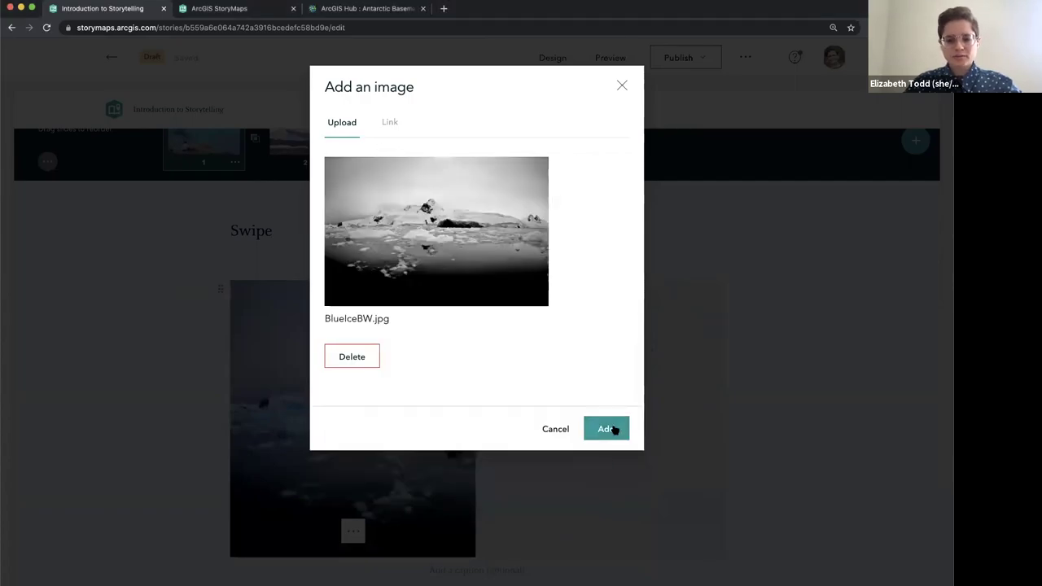
pyautogui.click(607, 429)
pyautogui.scroll(-1, 407, 342)
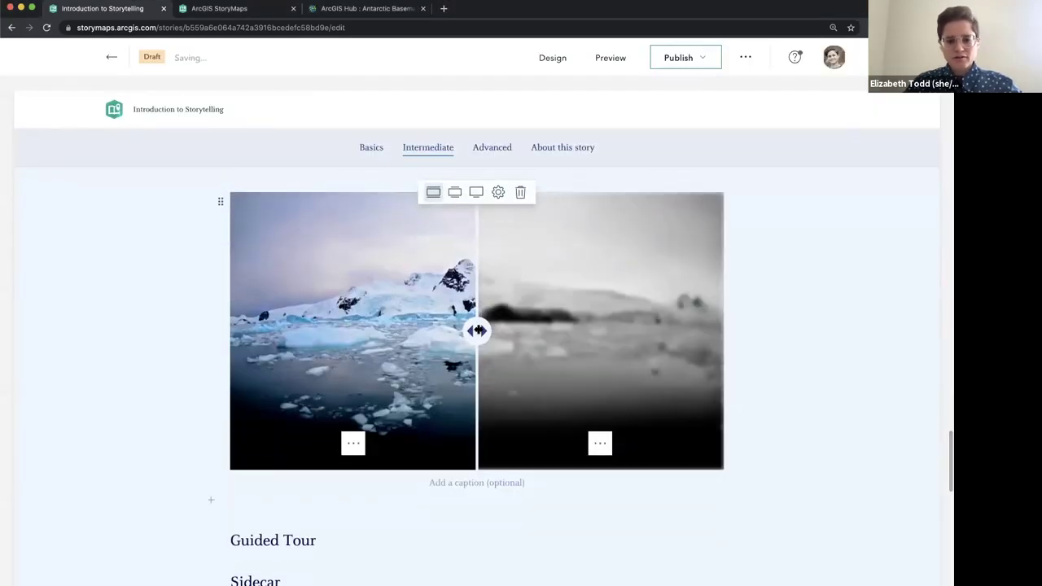
pyautogui.moveTo(361, 334); pyautogui.dragTo(483, 311)
# Step: Insert a map tour block directly below the Guided Tour heading
pyautogui.scroll(-2, 483, 309)
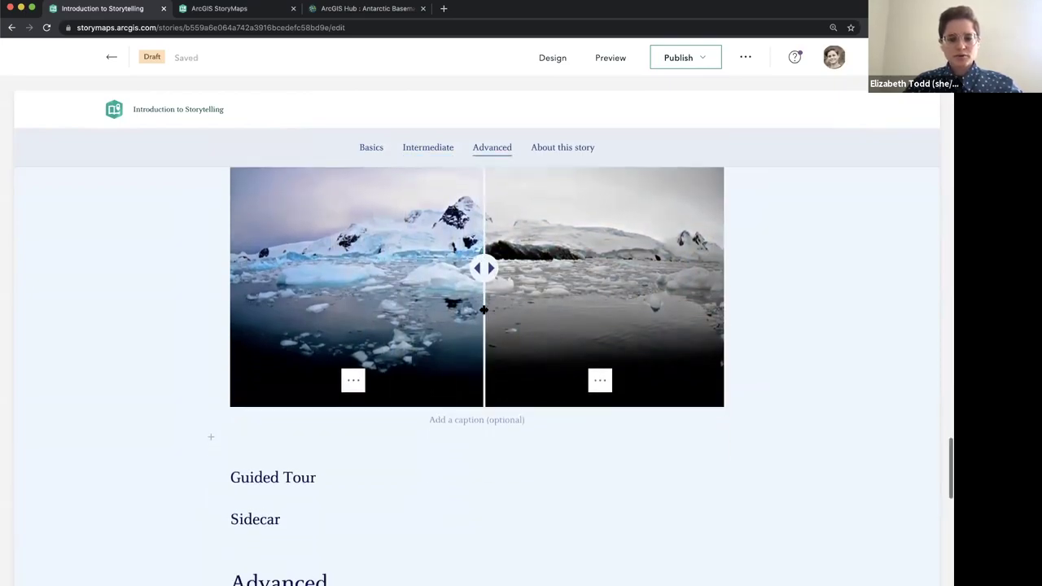
pyautogui.scroll(-2, 483, 309)
pyautogui.click(212, 368)
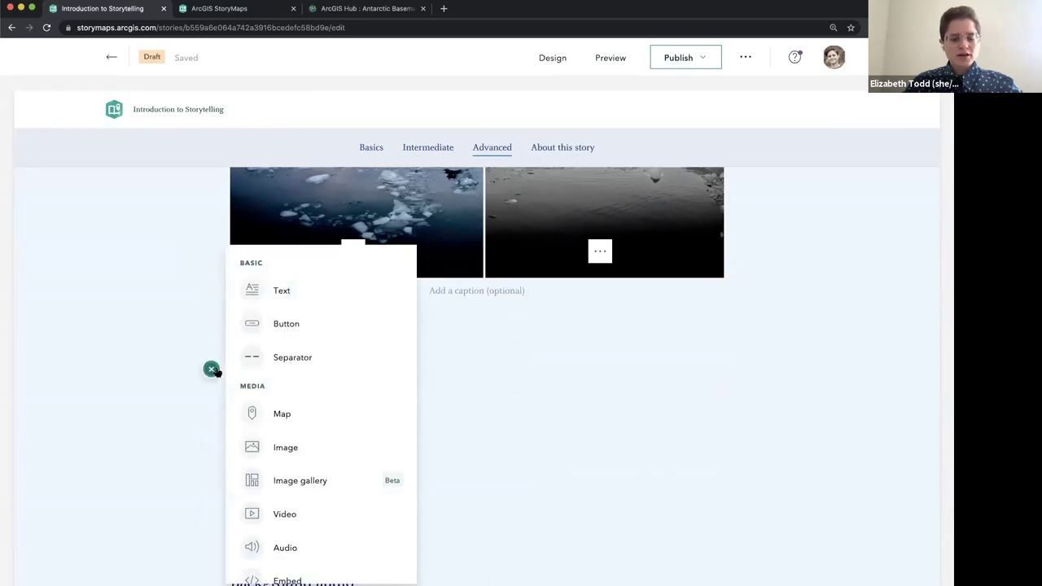
pyautogui.scroll(-5, 335, 421)
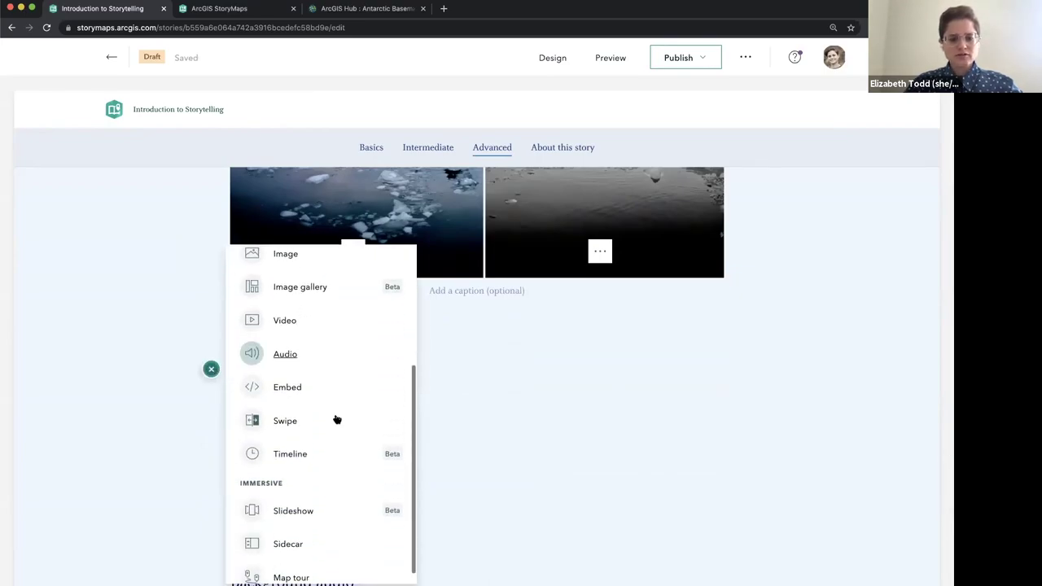
pyautogui.scroll(-1, 326, 456)
pyautogui.click(307, 530)
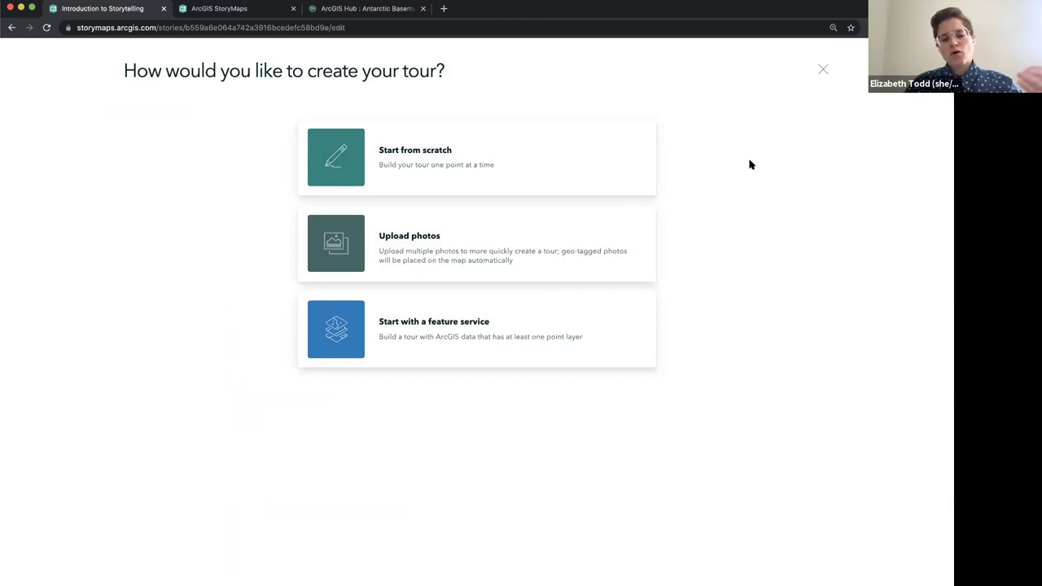
# Step: Start the map tour from scratch with the Guided, Media focused layout
pyautogui.click(556, 173)
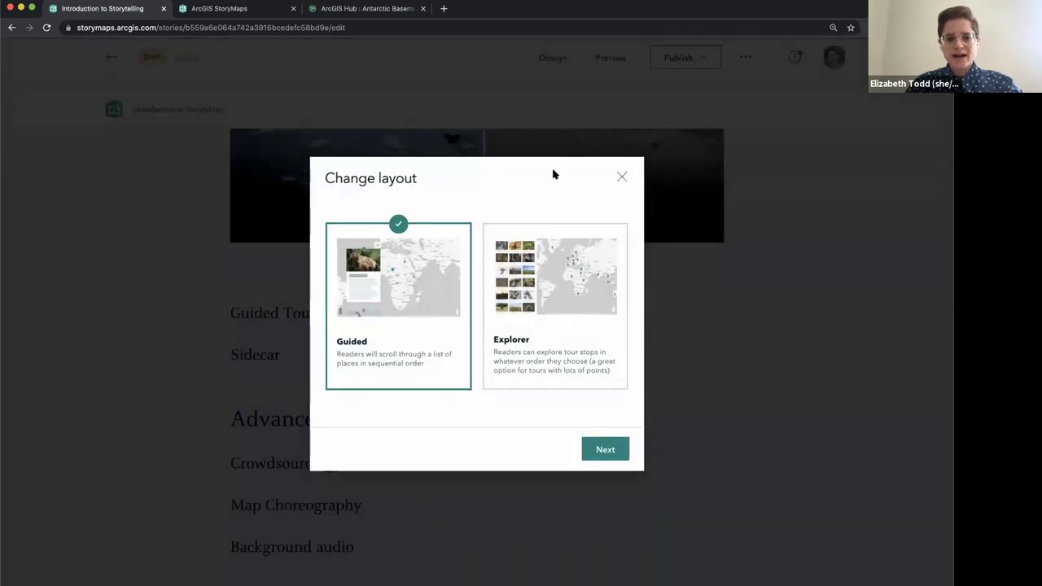
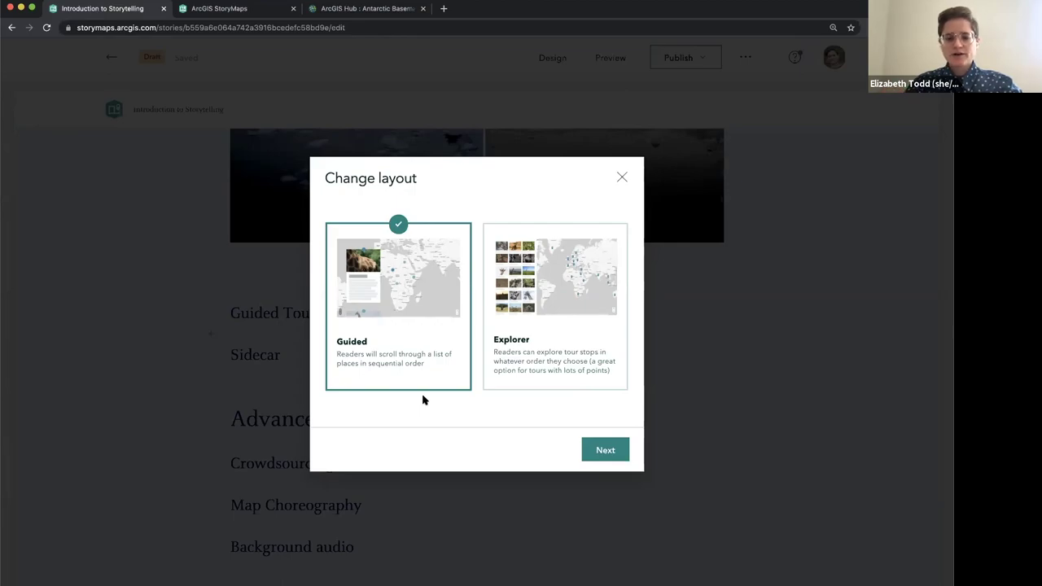
pyautogui.click(606, 452)
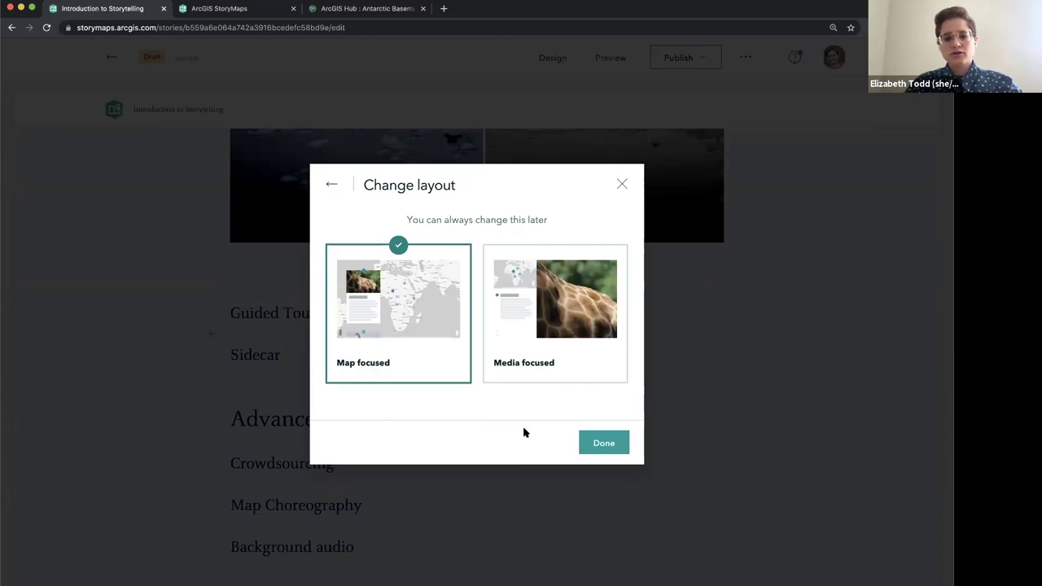
pyautogui.click(573, 374)
pyautogui.click(608, 452)
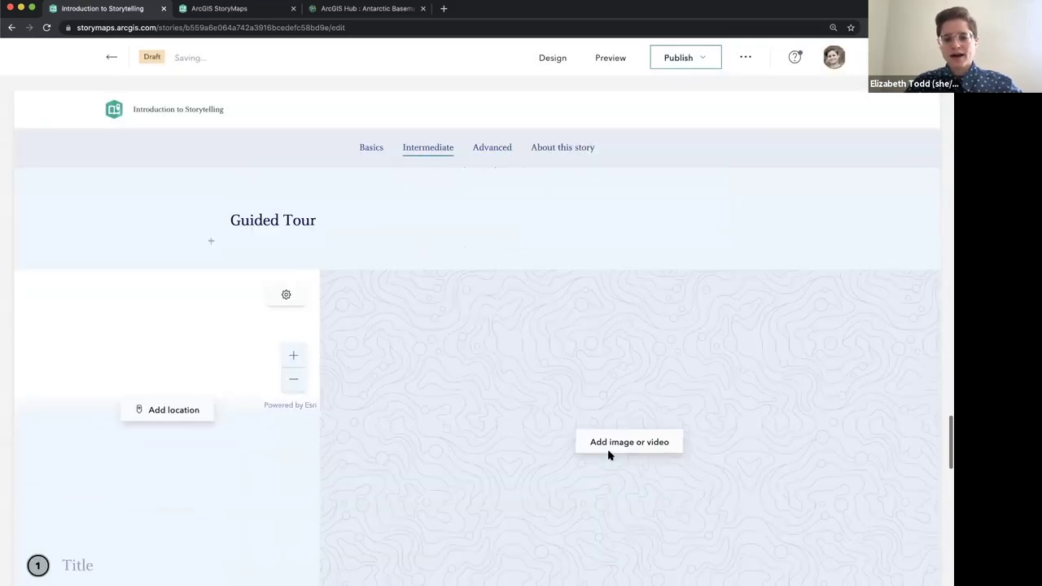
# Step: Upload Photographer.jpg as the image of the map tour's first stop
pyautogui.scroll(1, 607, 454)
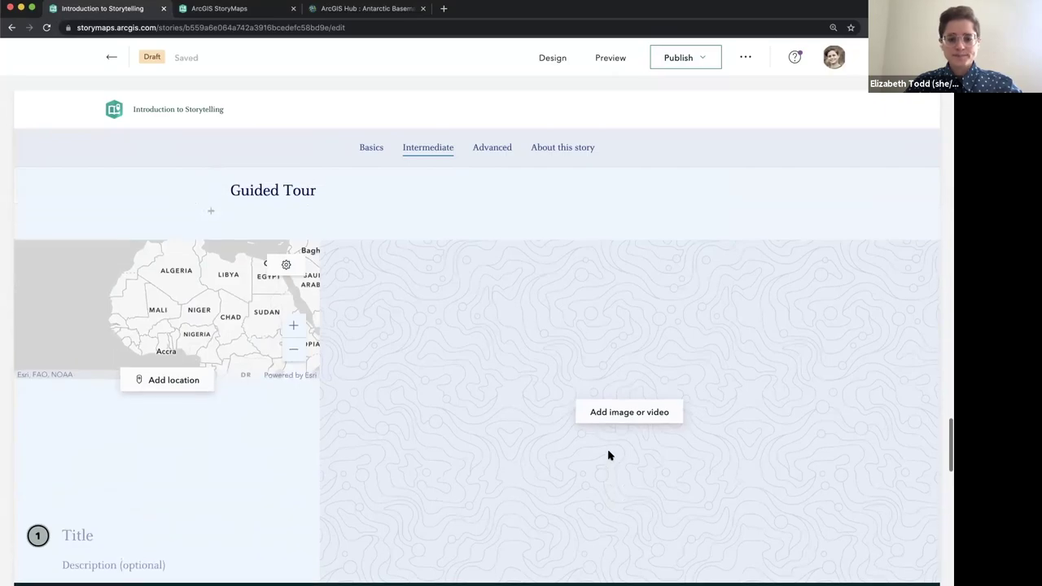
pyautogui.click(616, 413)
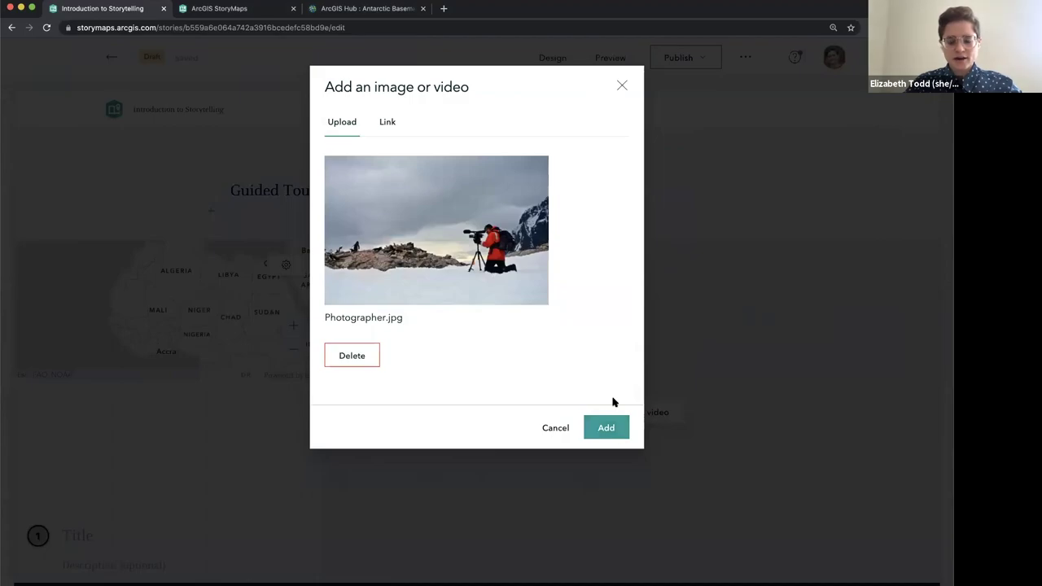
pyautogui.click(610, 425)
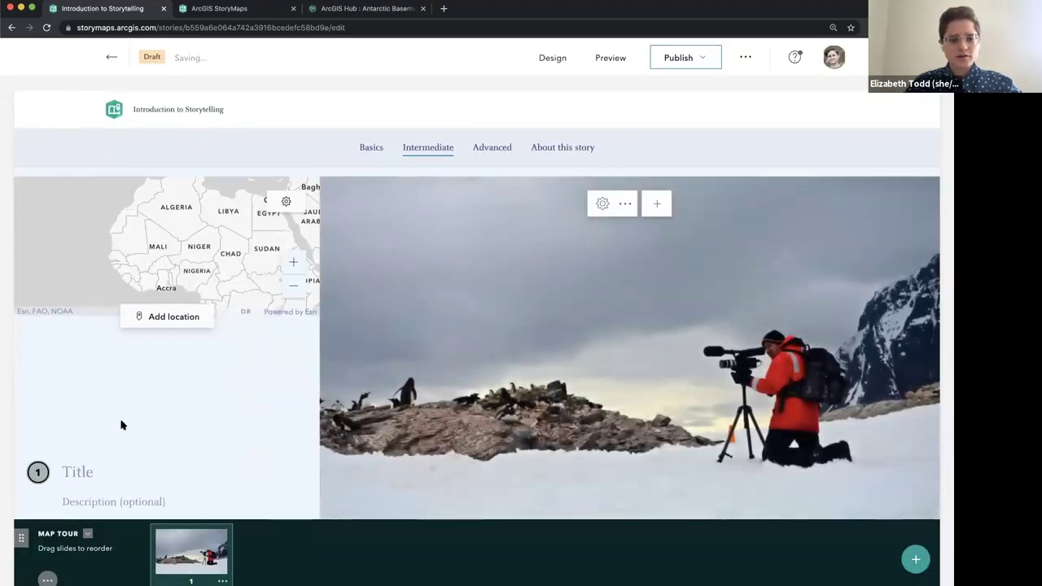
# Step: Title the map tour's first stop "this is a human"
pyautogui.click(109, 461)
pyautogui.scroll(-1, 112, 460)
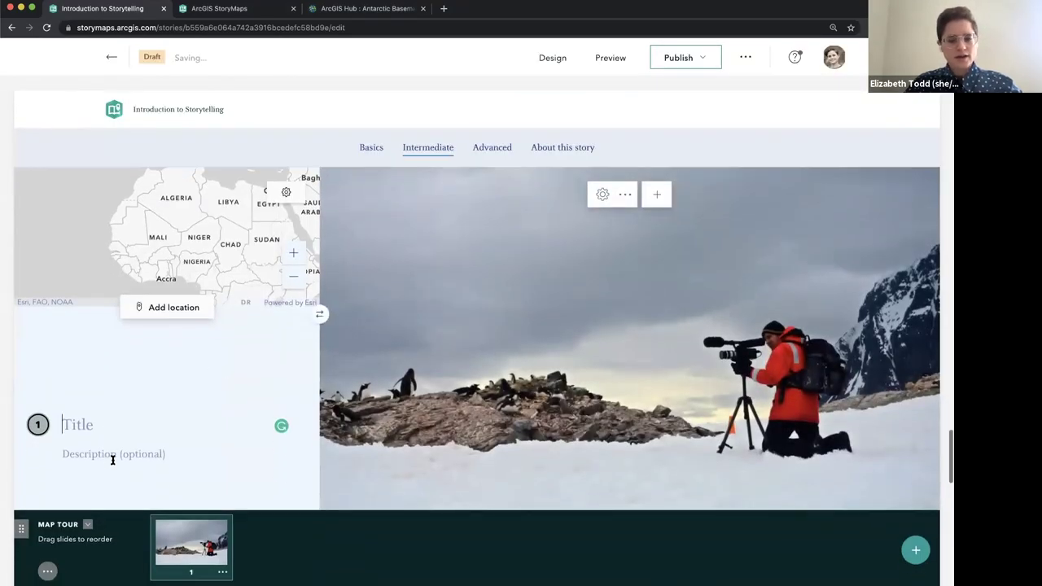
pyautogui.scroll(-2, 112, 460)
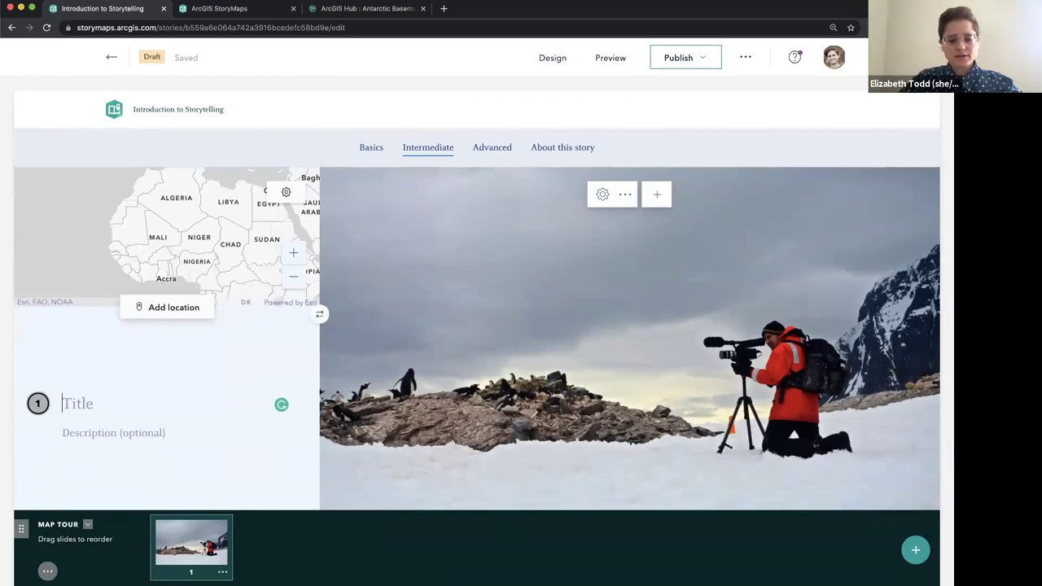
pyautogui.write('this is a huma')
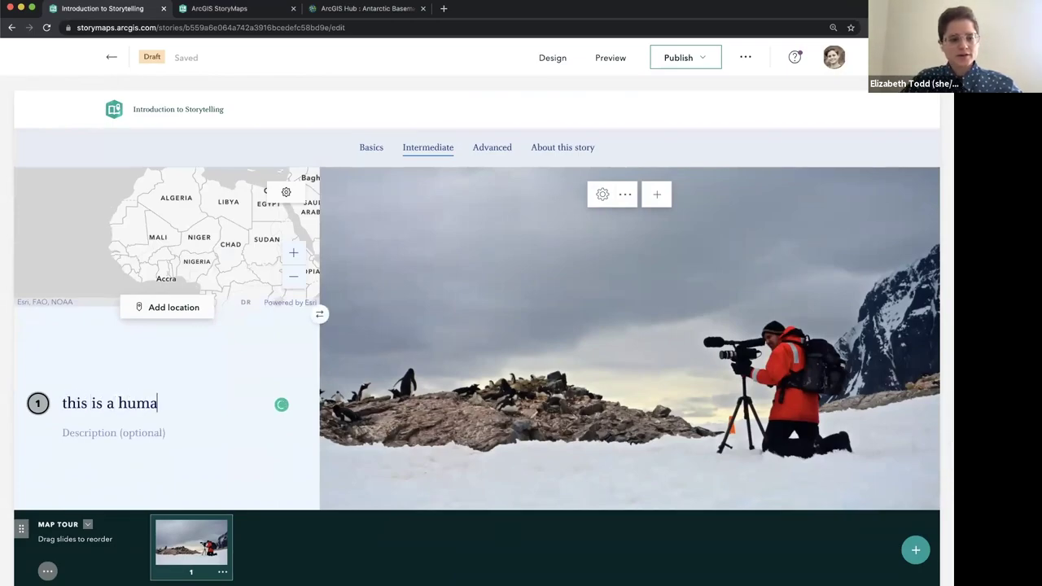
pyautogui.write('n')
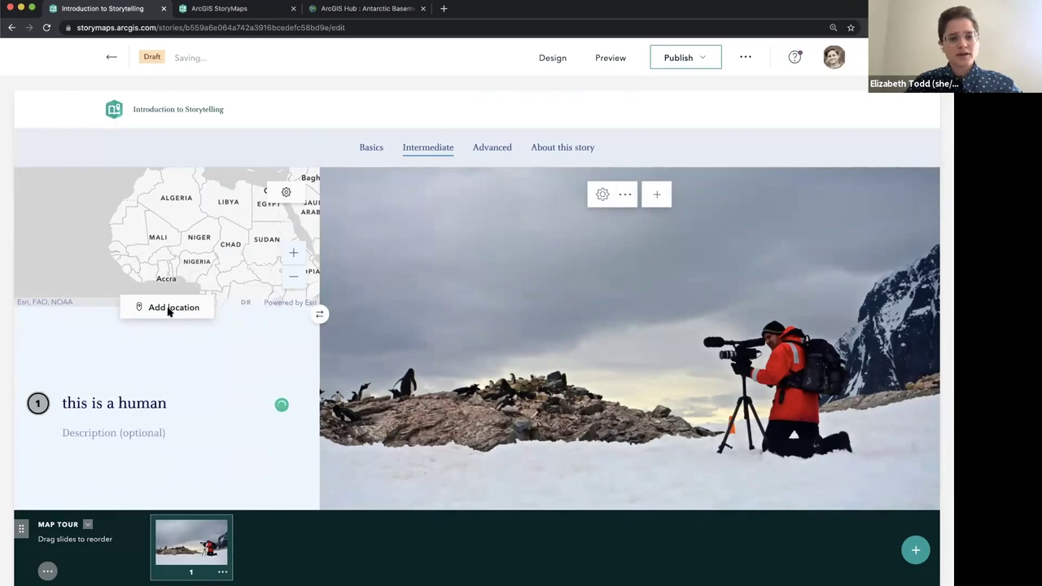
# Step: Place the first stop's location on the northern Antarctic Peninsula and have it use the current zoom level
pyautogui.click(168, 308)
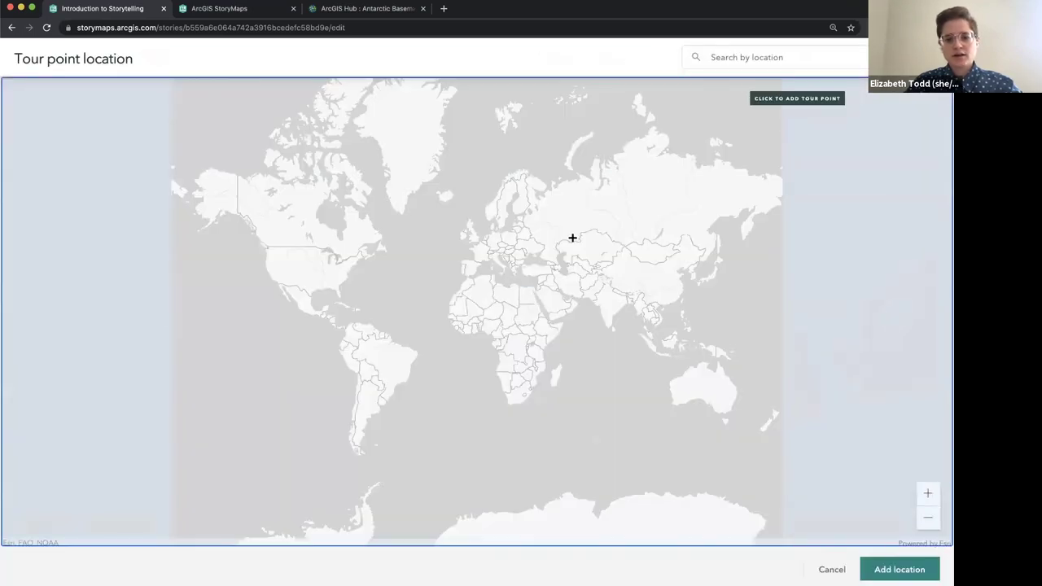
pyautogui.scroll(5, 375, 497)
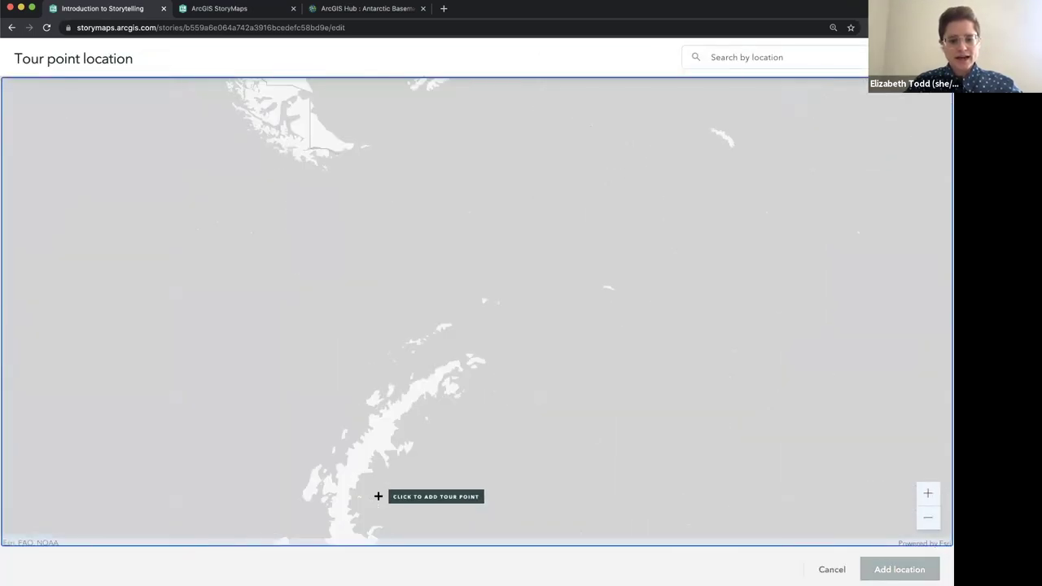
pyautogui.scroll(2, 378, 497)
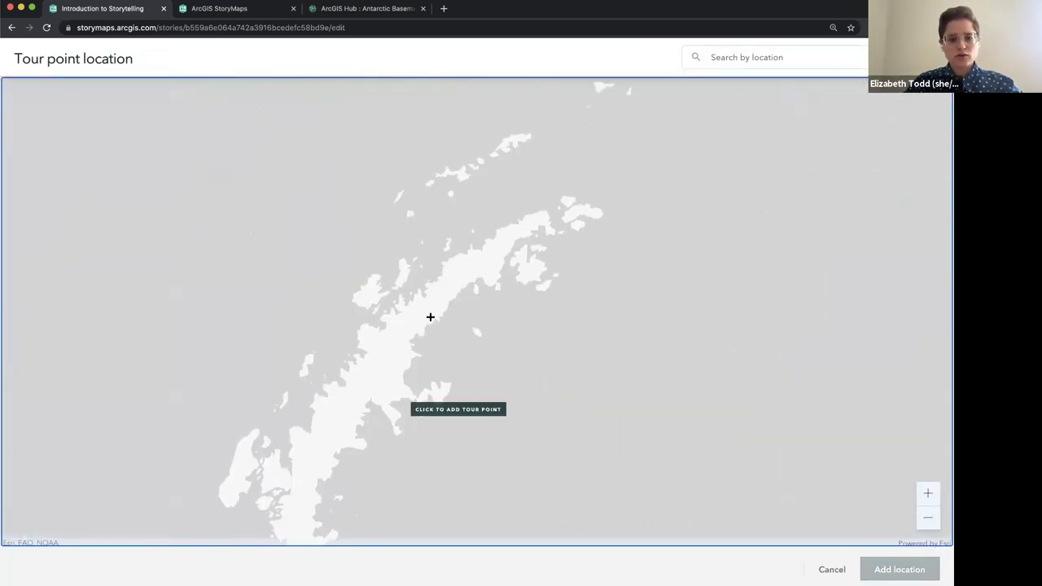
pyautogui.click(491, 238)
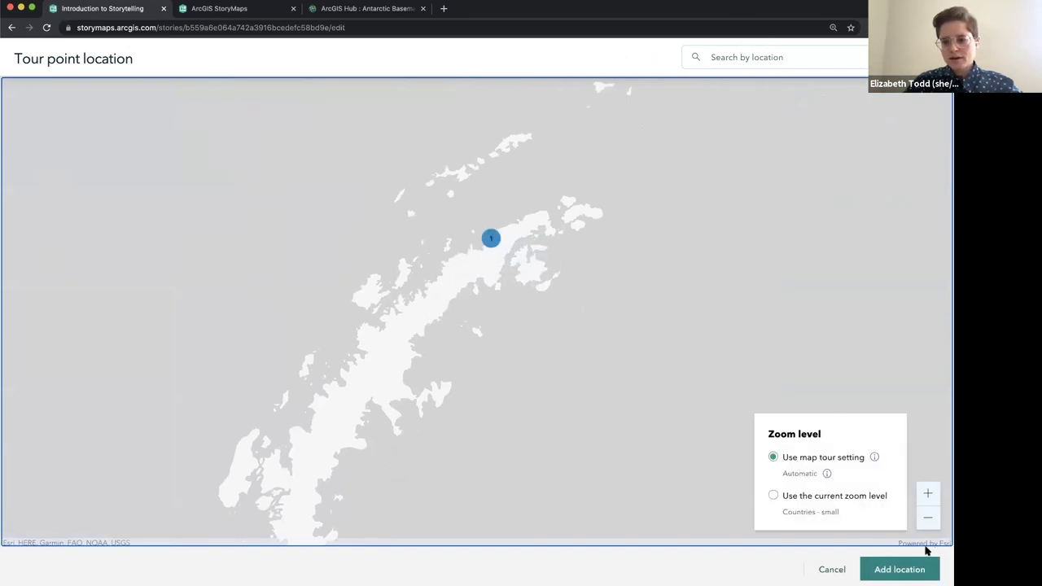
pyautogui.click(867, 495)
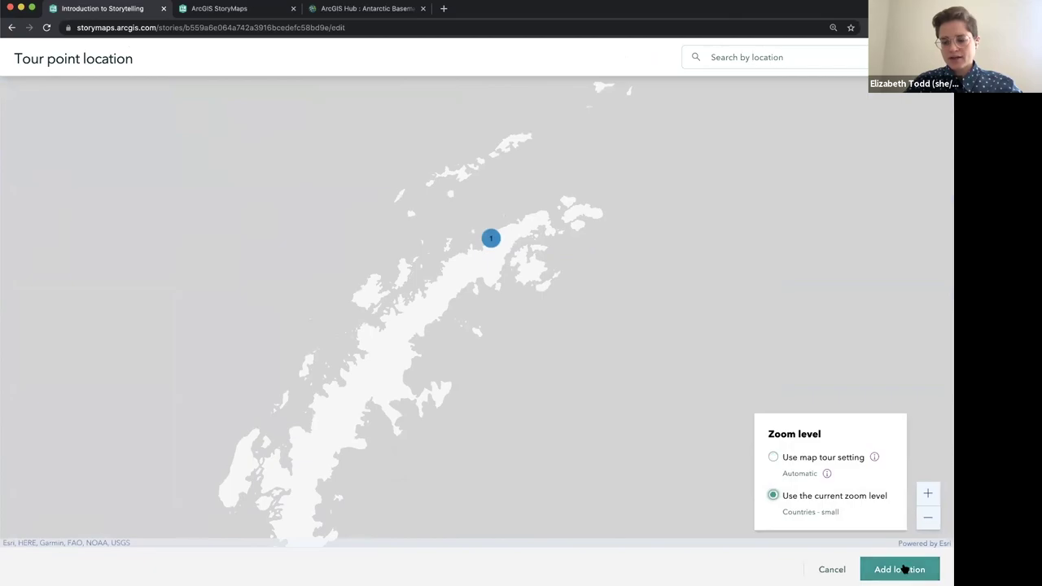
pyautogui.click(904, 569)
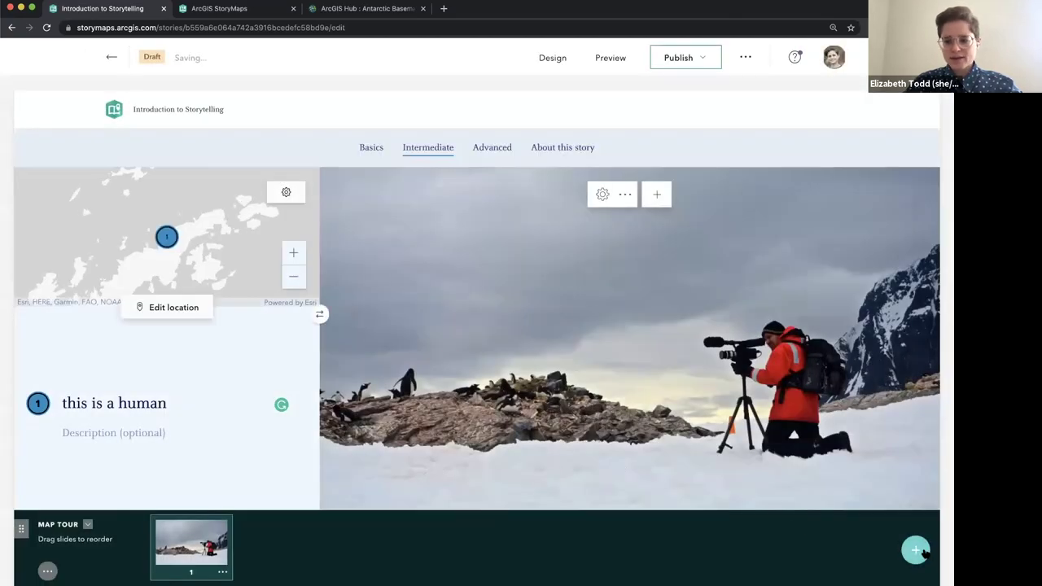
# Step: Add a second stop to the map tour and upload Ice Two.jpg as its image
pyautogui.click(918, 552)
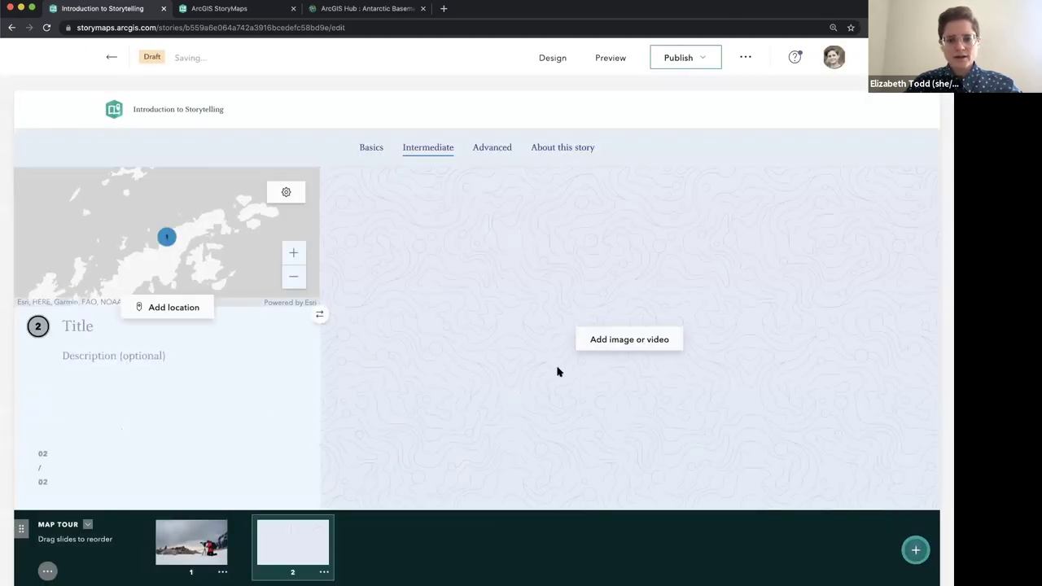
pyautogui.click(609, 346)
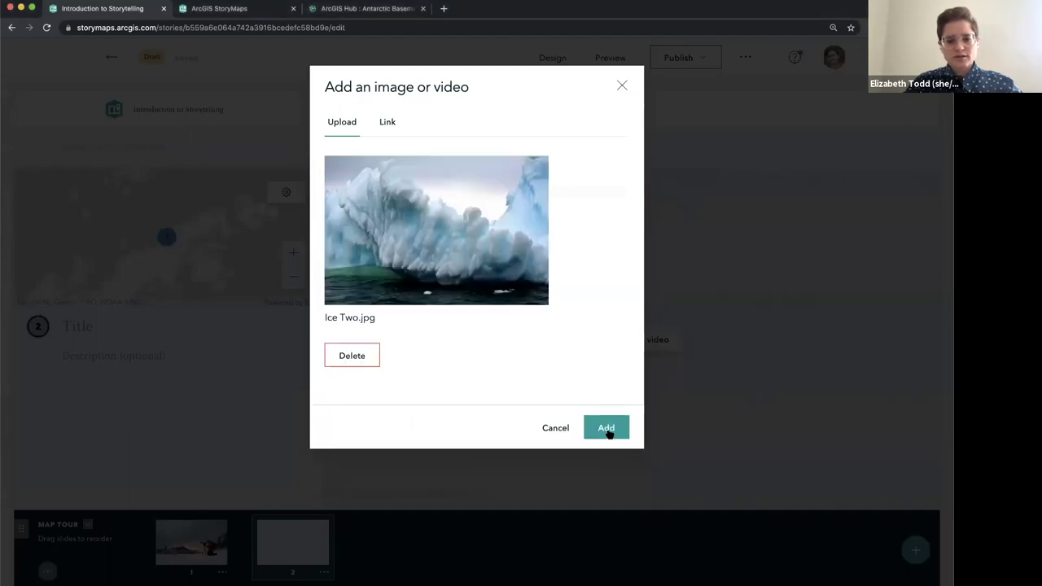
pyautogui.click(608, 428)
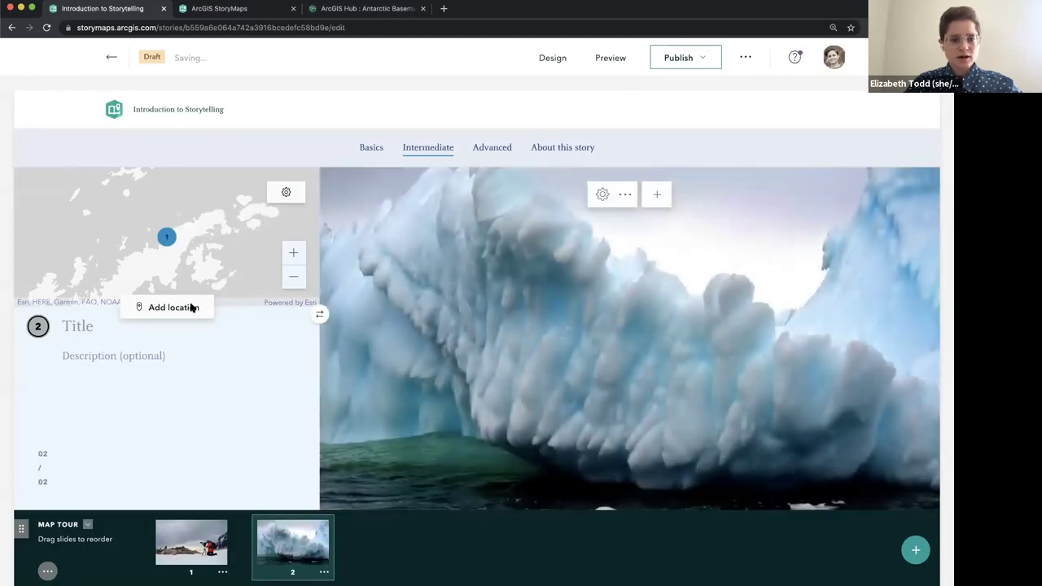
# Step: Search for Port Lockroy, set the Lockroy (ATA) result as the second stop's location, and use the current zoom level
pyautogui.click(192, 307)
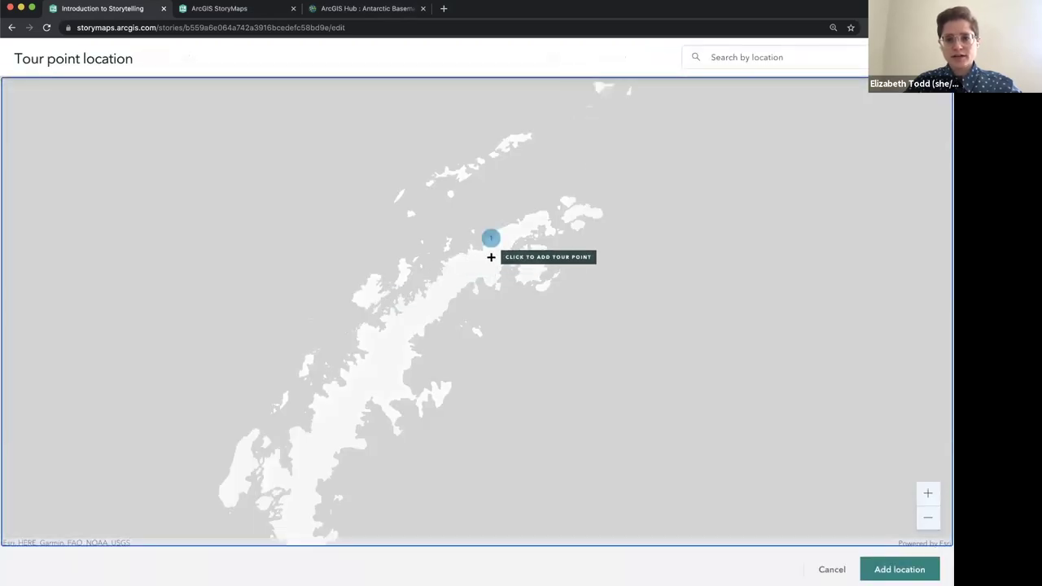
pyautogui.click(725, 58)
pyautogui.write('por')
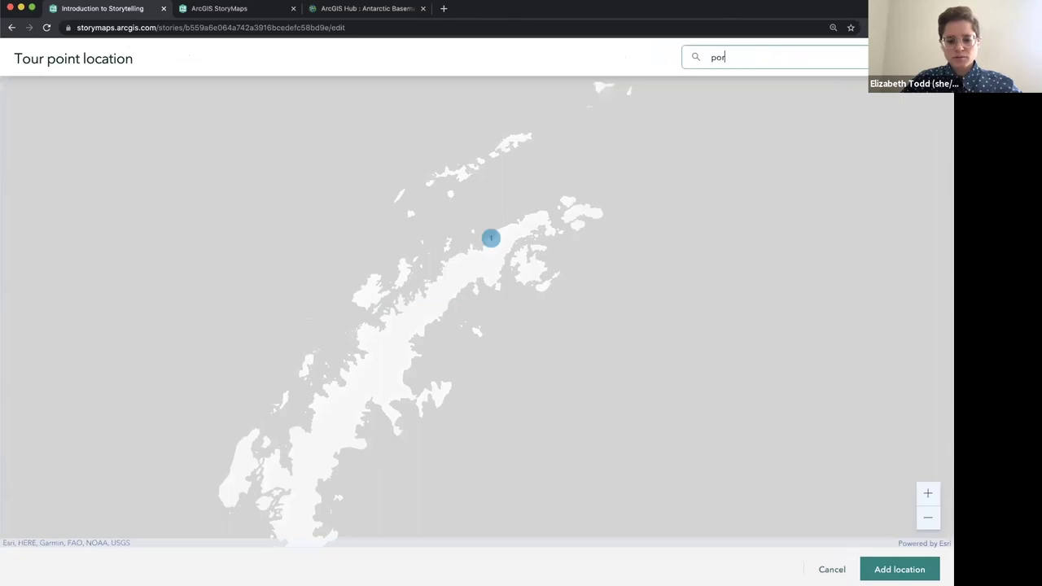
pyautogui.write('t lo')
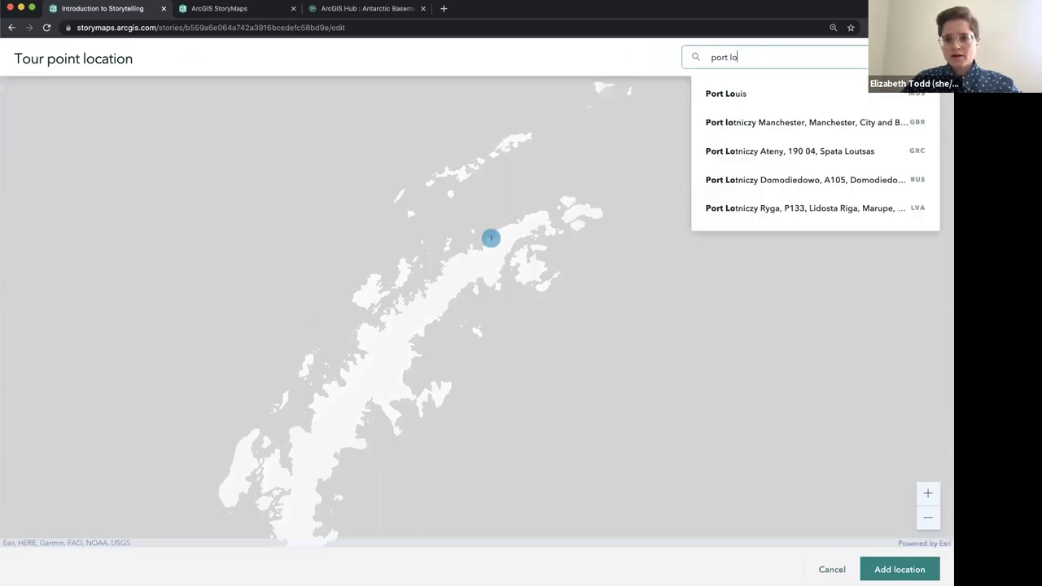
pyautogui.write('ckro')
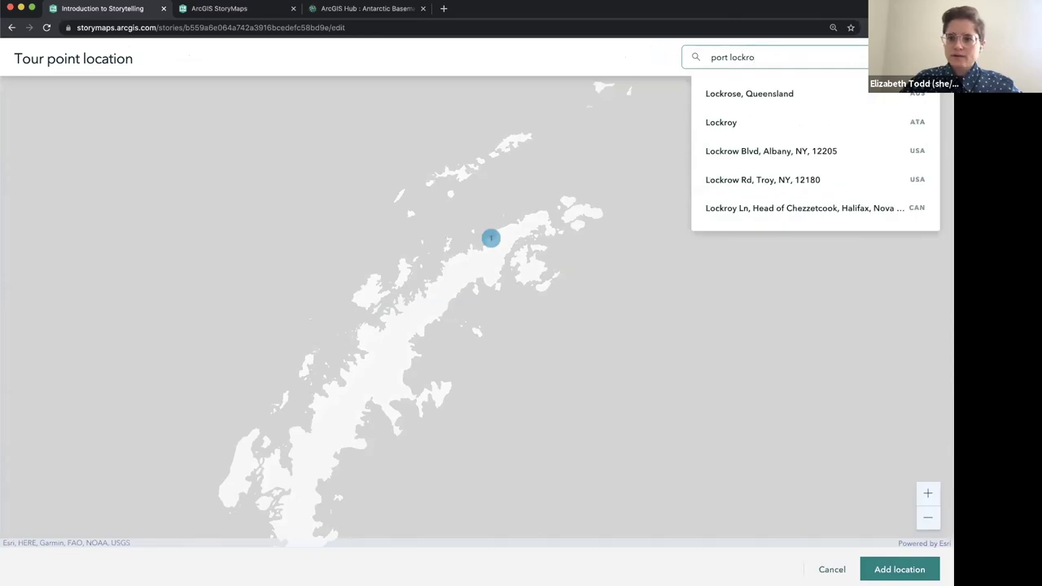
pyautogui.click(735, 122)
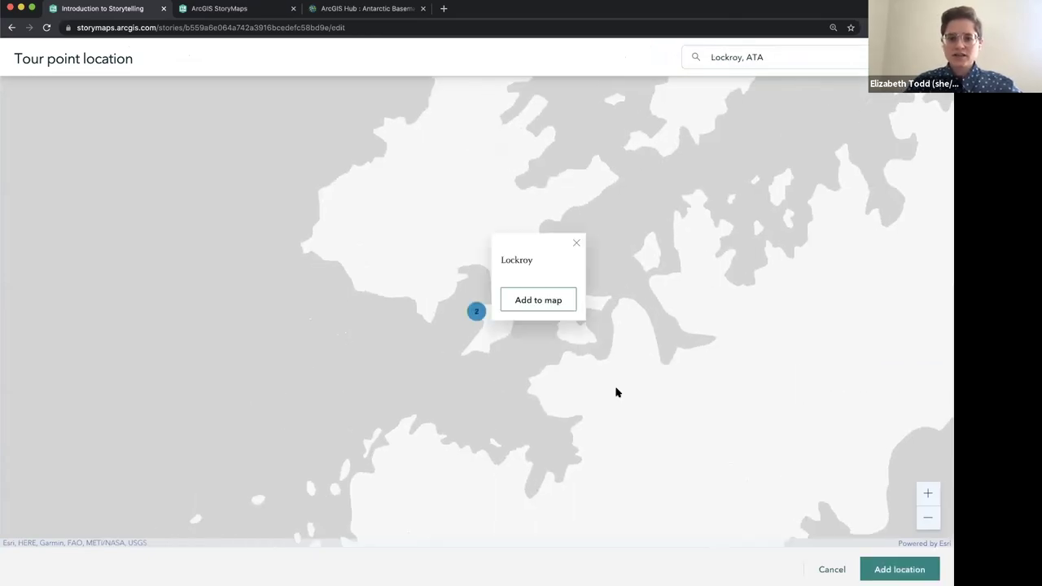
pyautogui.click(557, 300)
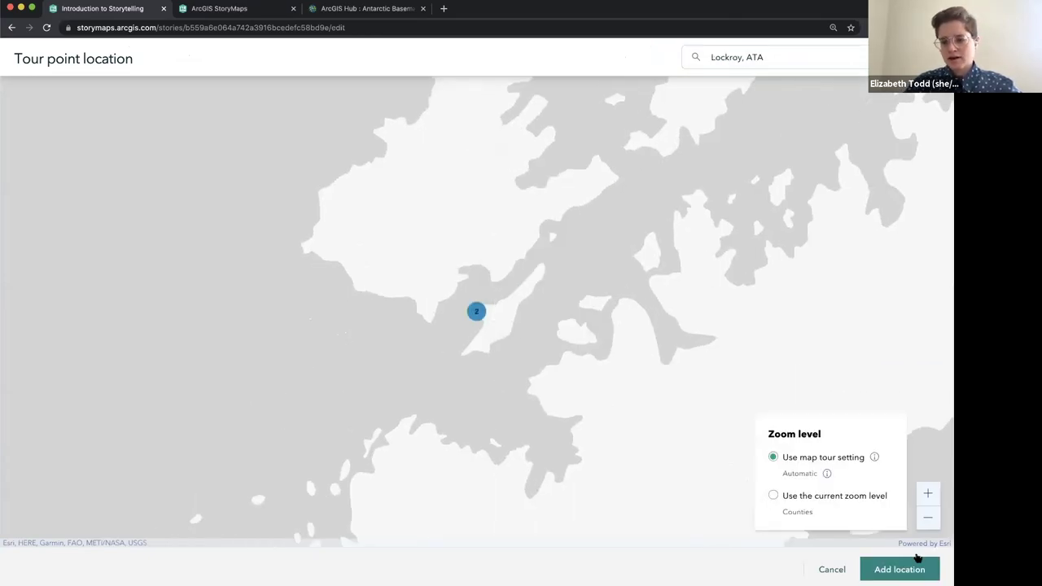
pyautogui.click(871, 503)
pyautogui.click(912, 570)
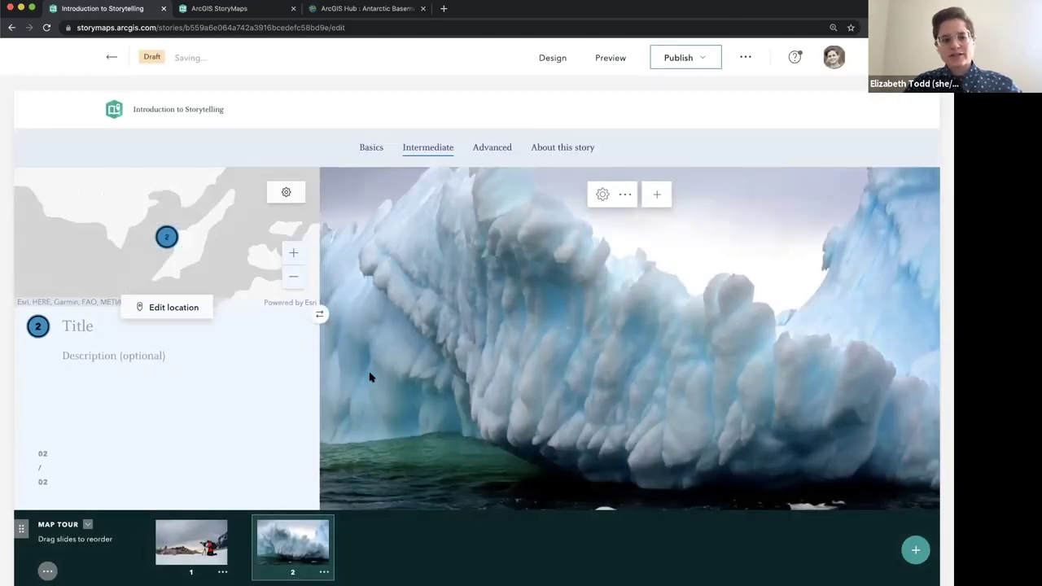
# Step: Go back and forth between the map tour's two stops to check how the map, text and images change
pyautogui.scroll(-2, 381, 337)
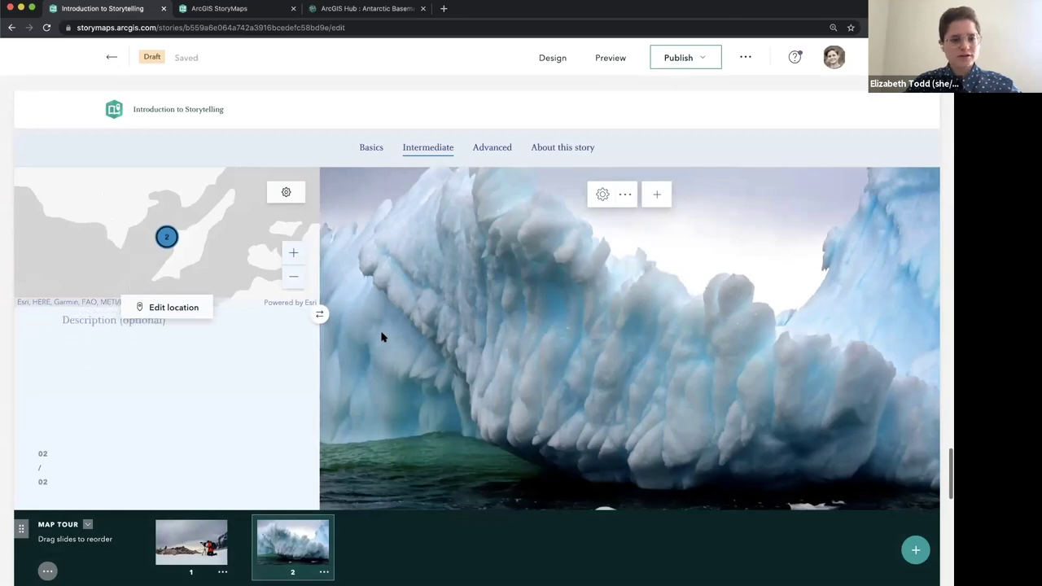
pyautogui.scroll(-5, 381, 337)
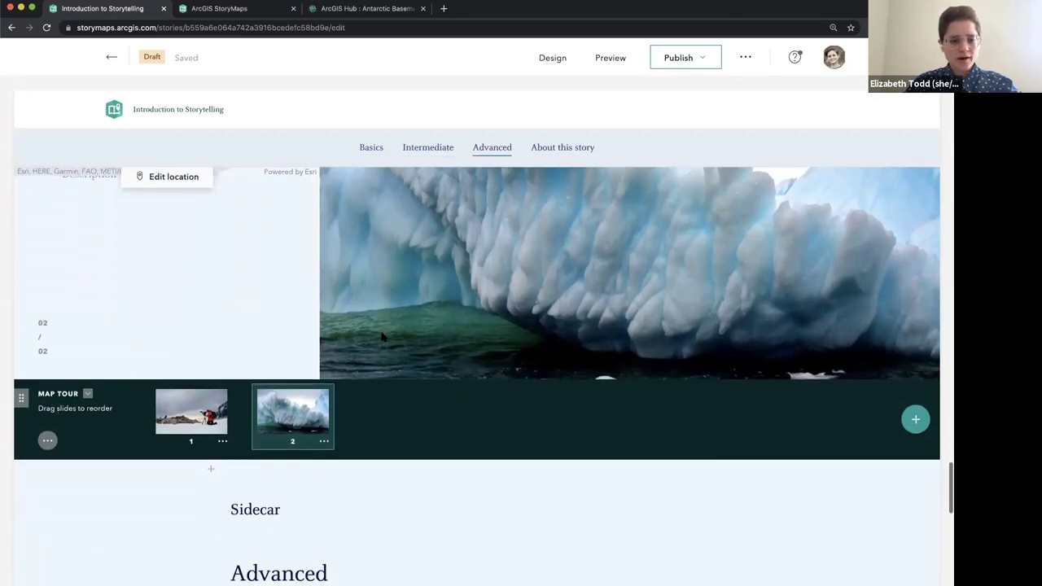
pyautogui.scroll(4, 391, 426)
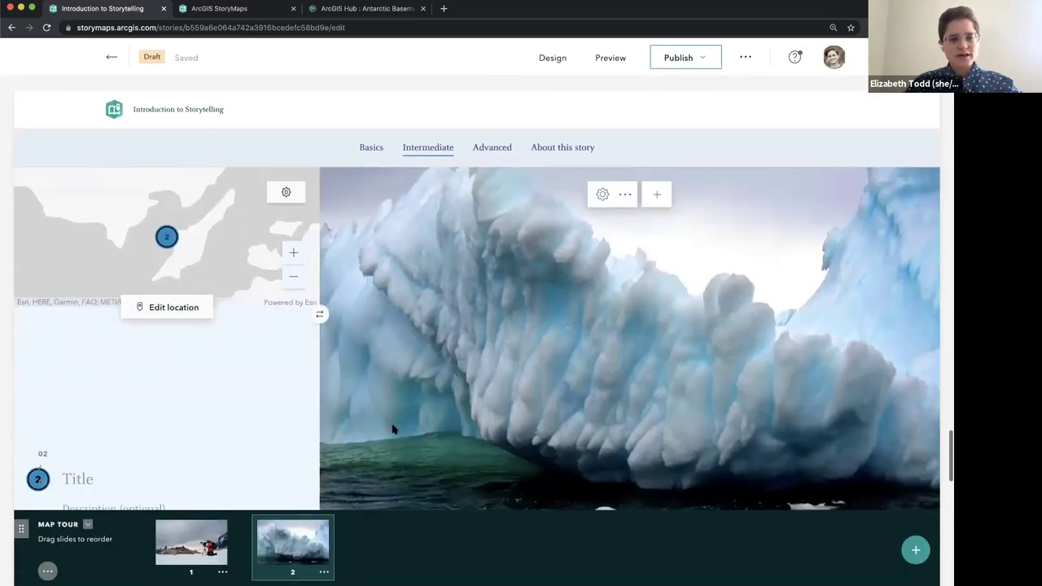
pyautogui.scroll(3, 391, 429)
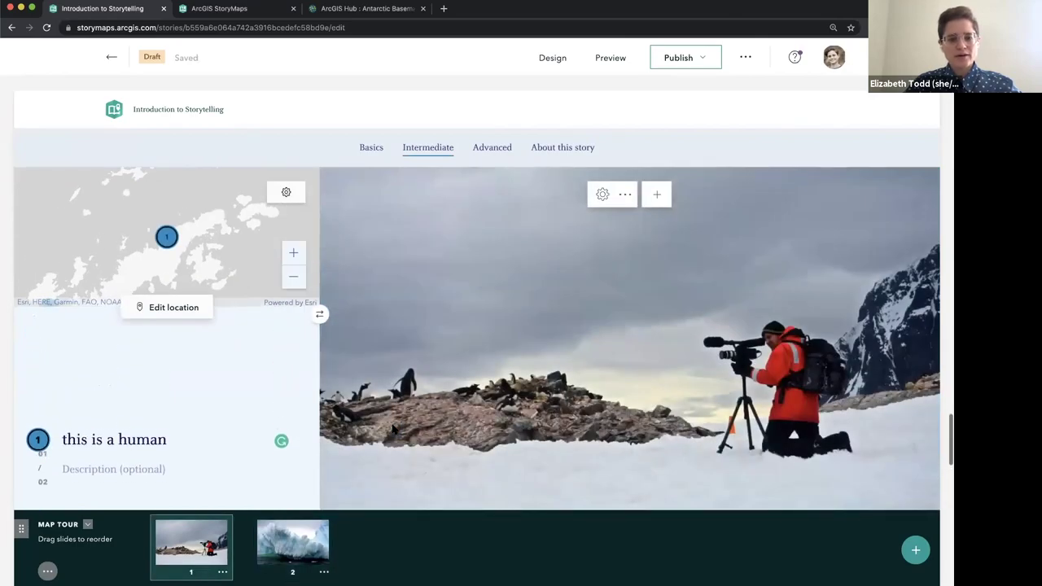
pyautogui.scroll(-5, 392, 429)
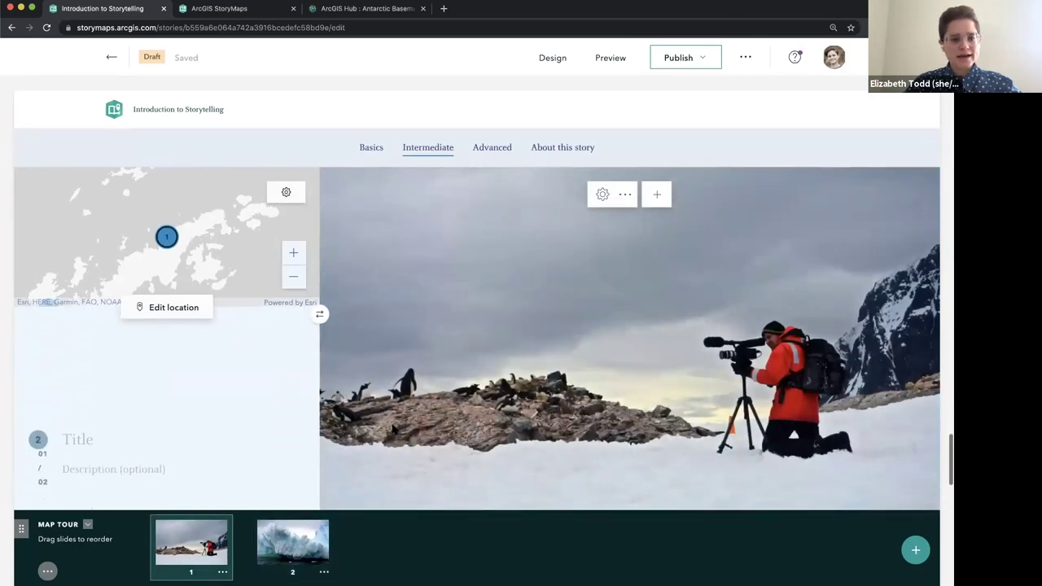
pyautogui.scroll(-3, 391, 429)
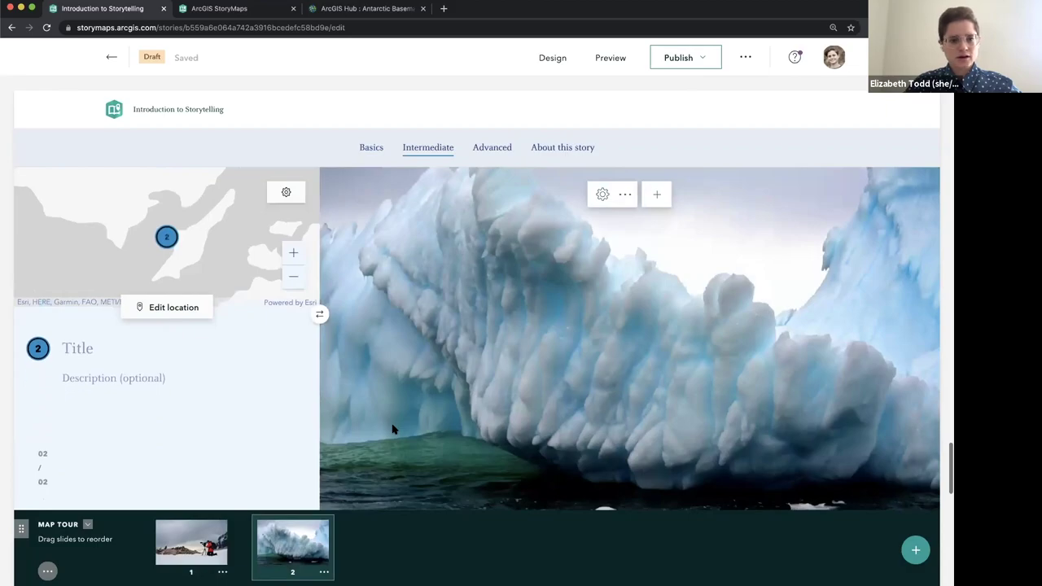
# Step: Insert a sidecar block below the Sidecar heading with the Docked panel layout
pyautogui.scroll(-5, 392, 429)
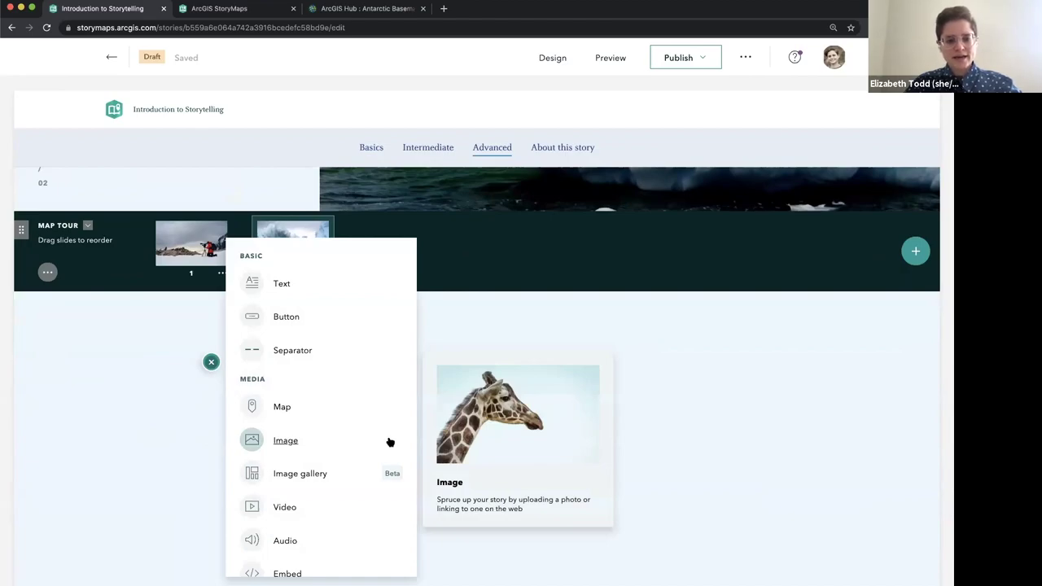
pyautogui.scroll(-5, 389, 441)
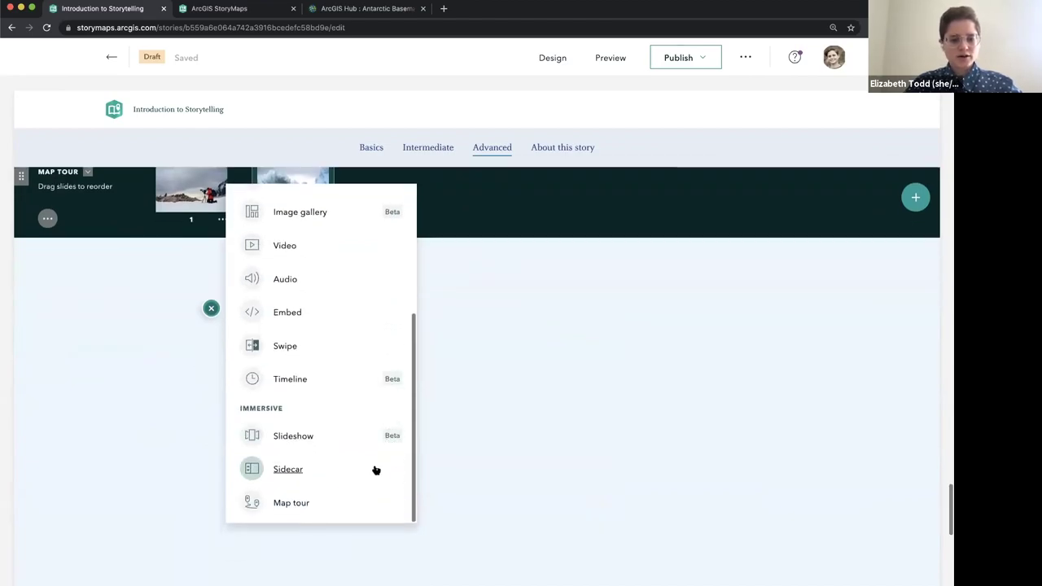
pyautogui.click(376, 469)
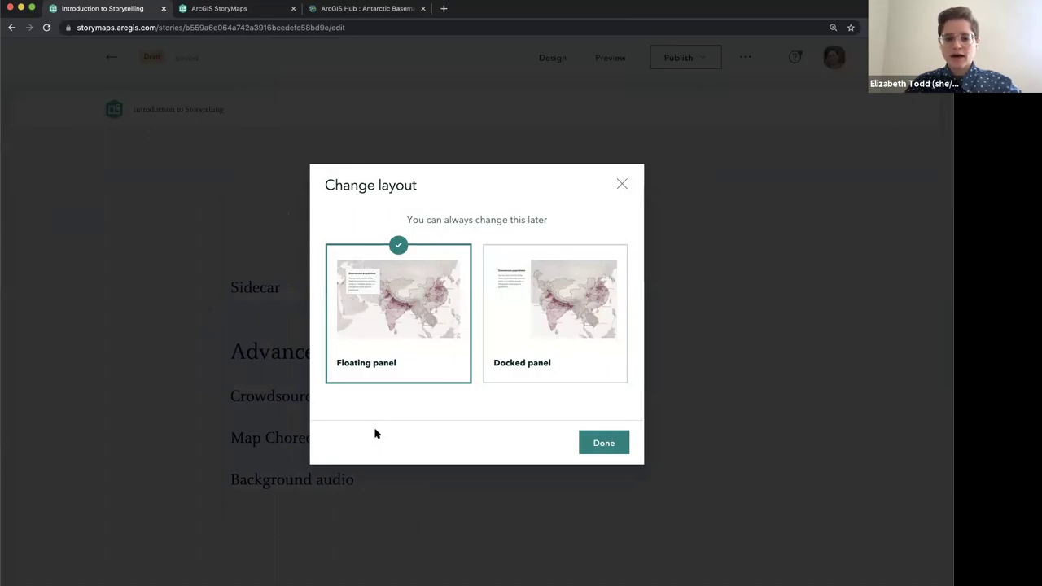
pyautogui.click(563, 381)
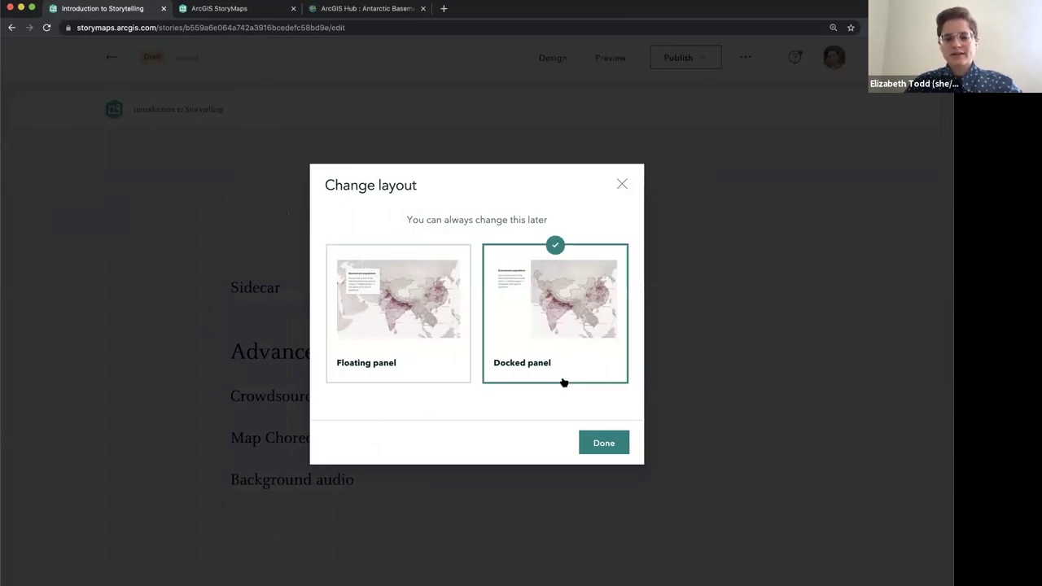
pyautogui.click(593, 442)
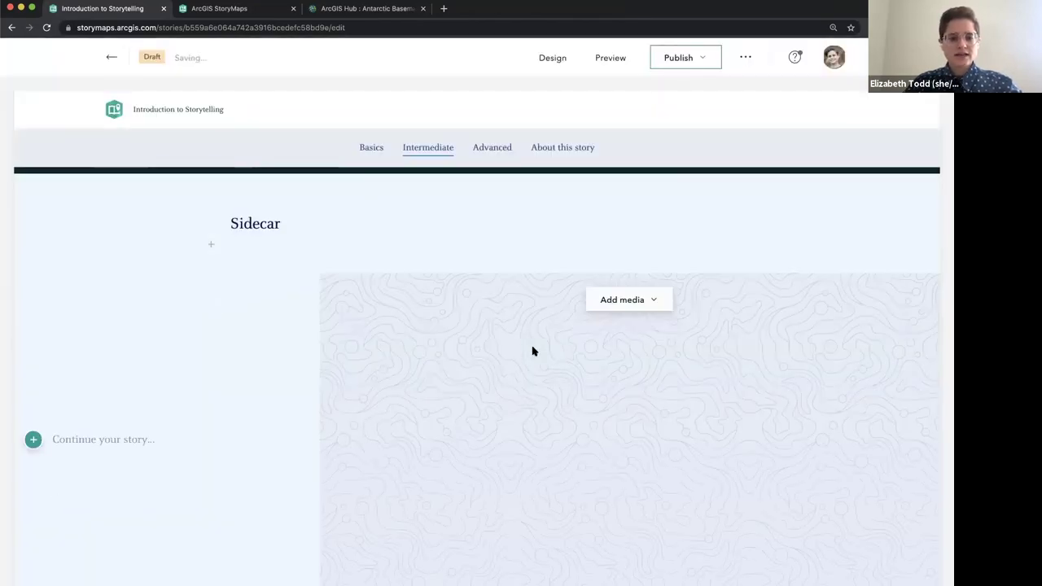
# Step: Add the Favorite Penguins map from My Maps as the media of the sidecar's first slide
pyautogui.scroll(-1, 168, 349)
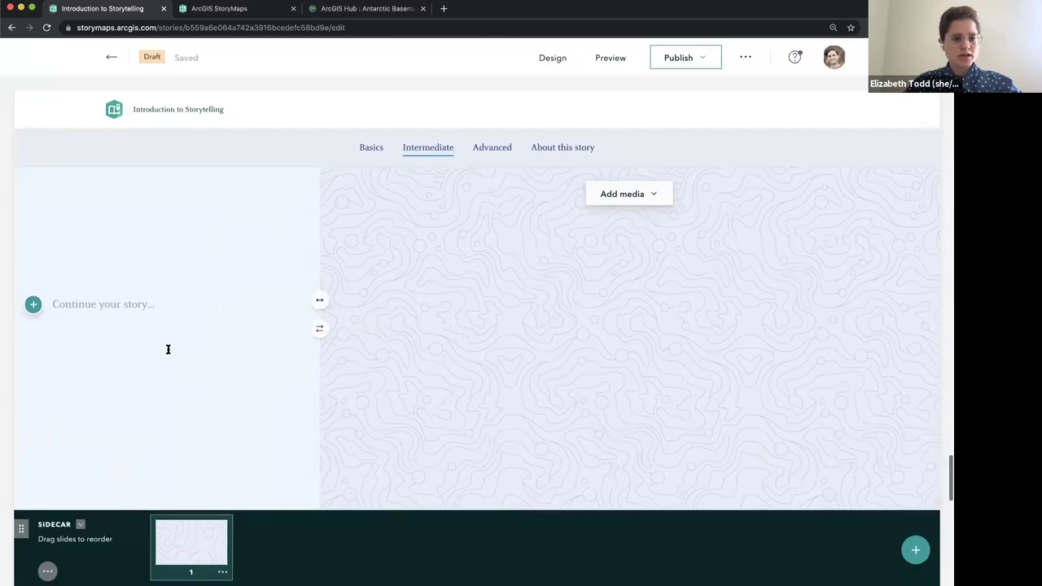
pyautogui.scroll(-1, 168, 349)
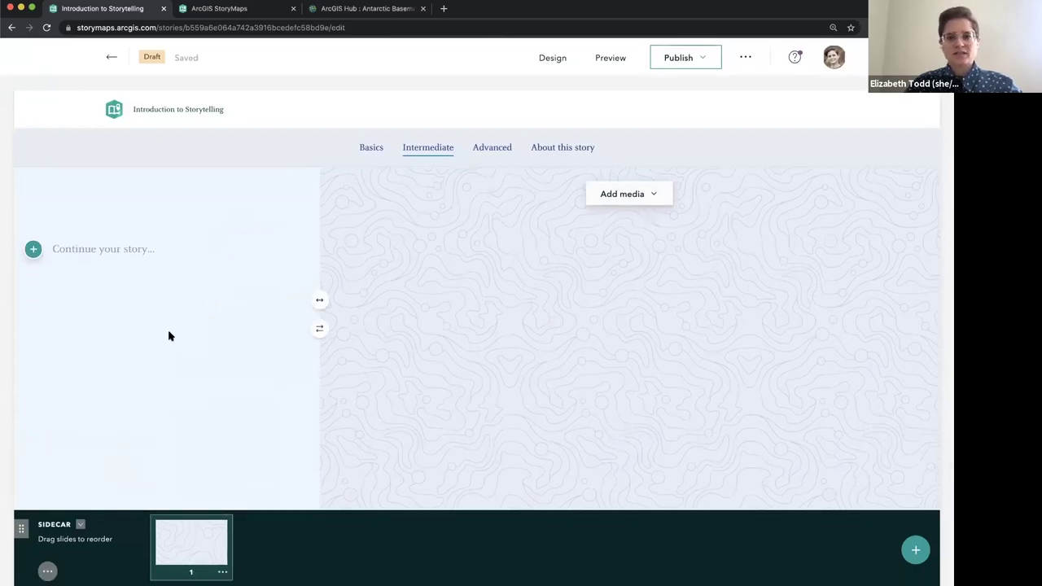
pyautogui.click(620, 195)
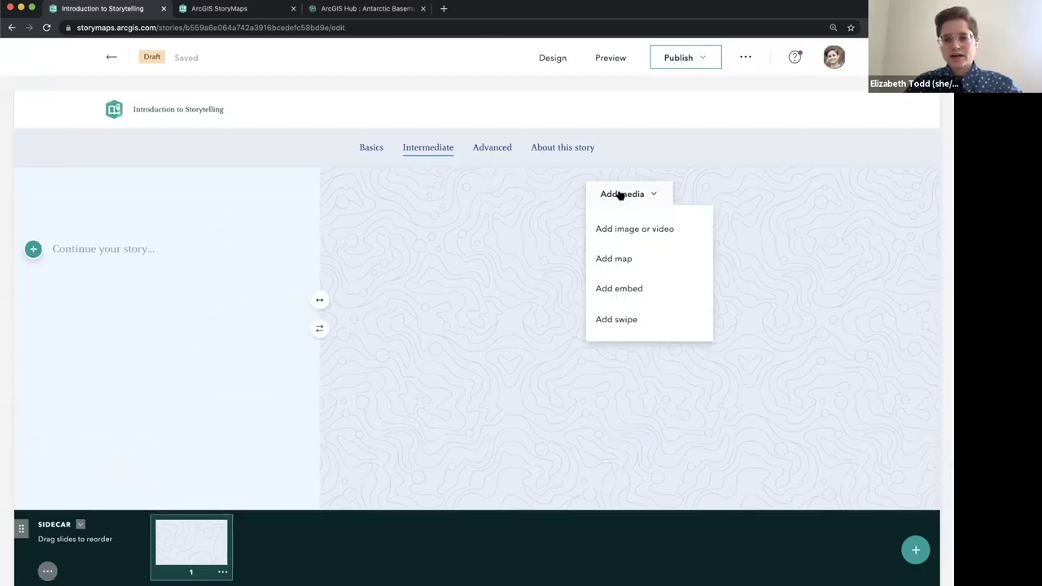
pyautogui.click(617, 259)
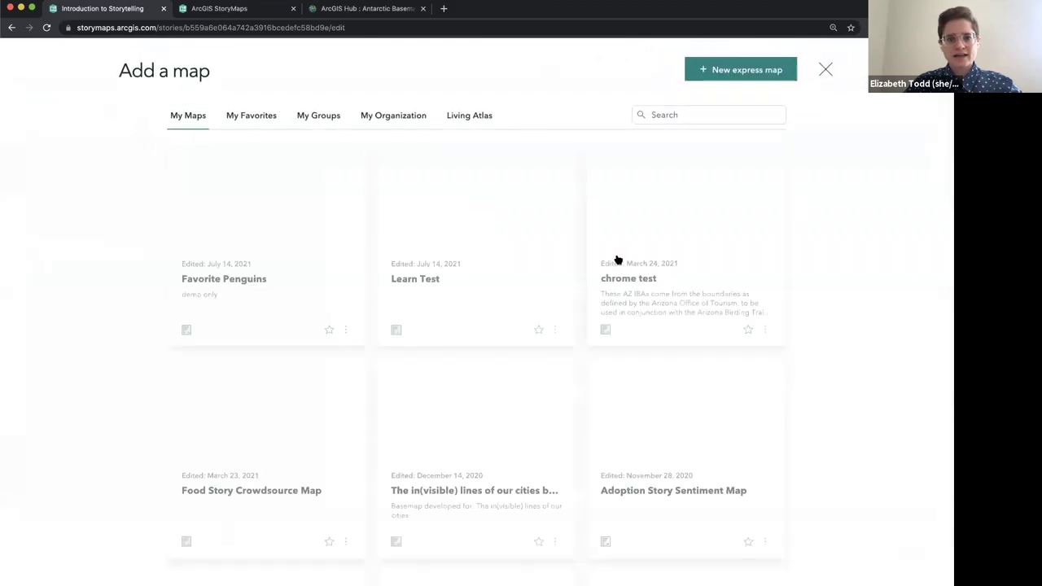
pyautogui.click(285, 245)
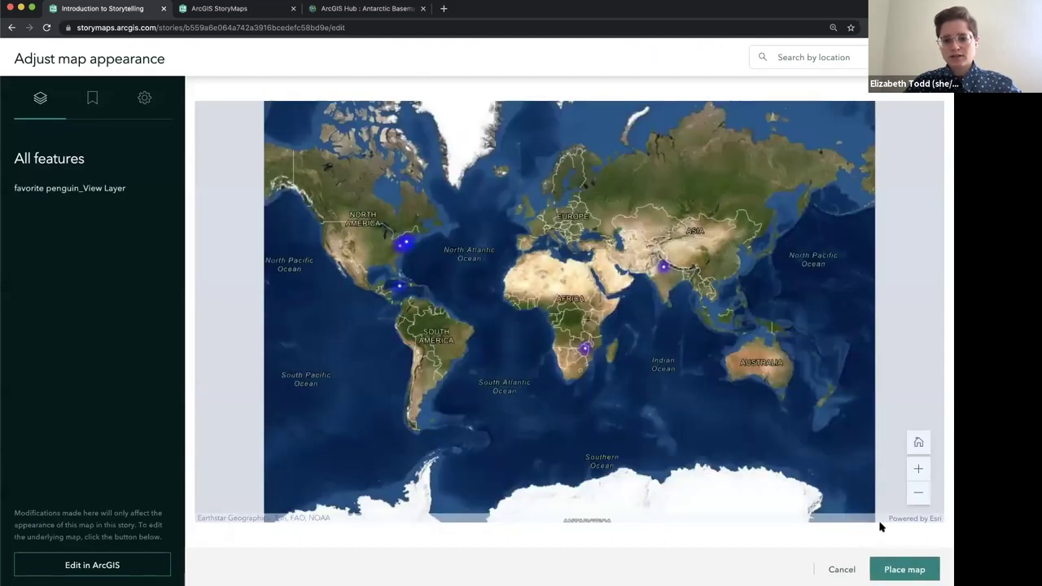
pyautogui.click(902, 567)
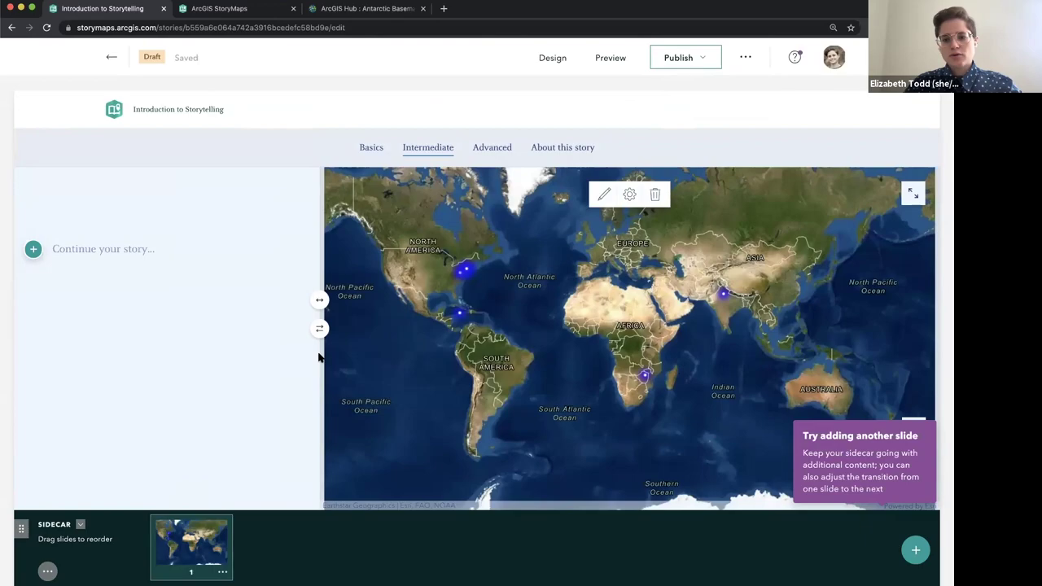
# Step: Open the pop-ups of points in Africa, the Caribbean and South Asia on the sidecar map to check their content
pyautogui.click(648, 376)
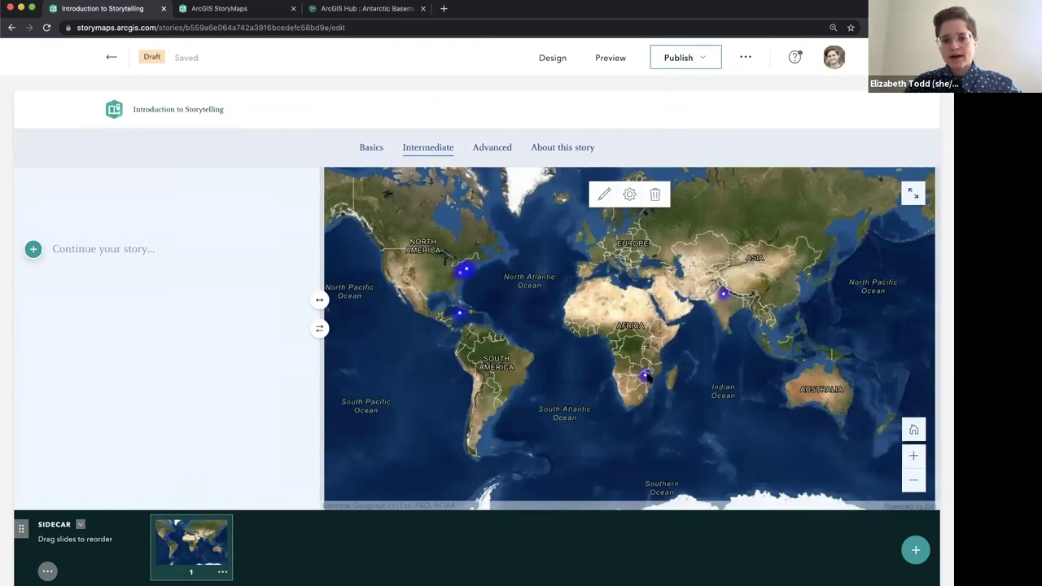
pyautogui.click(460, 315)
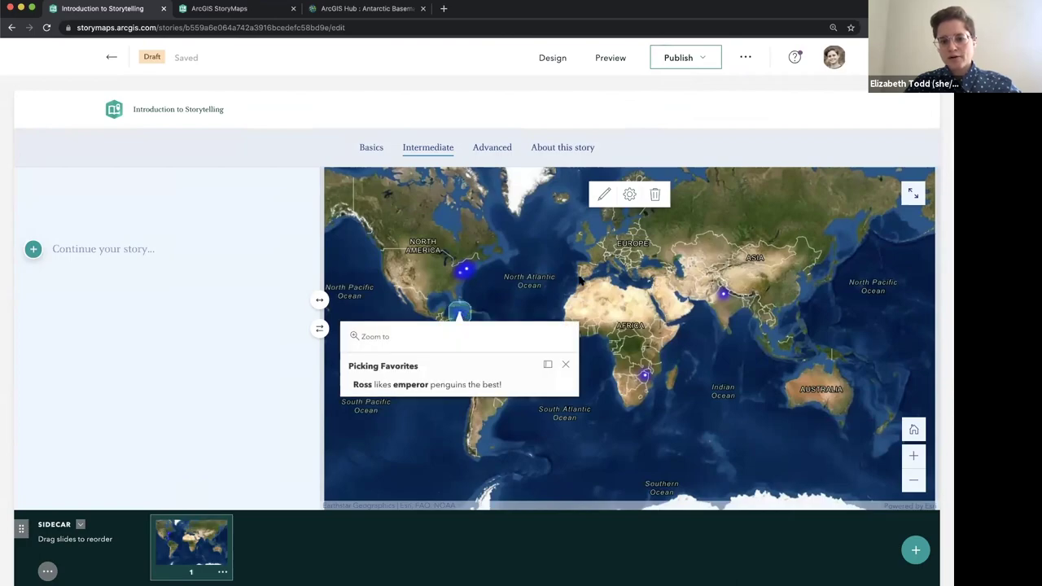
pyautogui.click(721, 300)
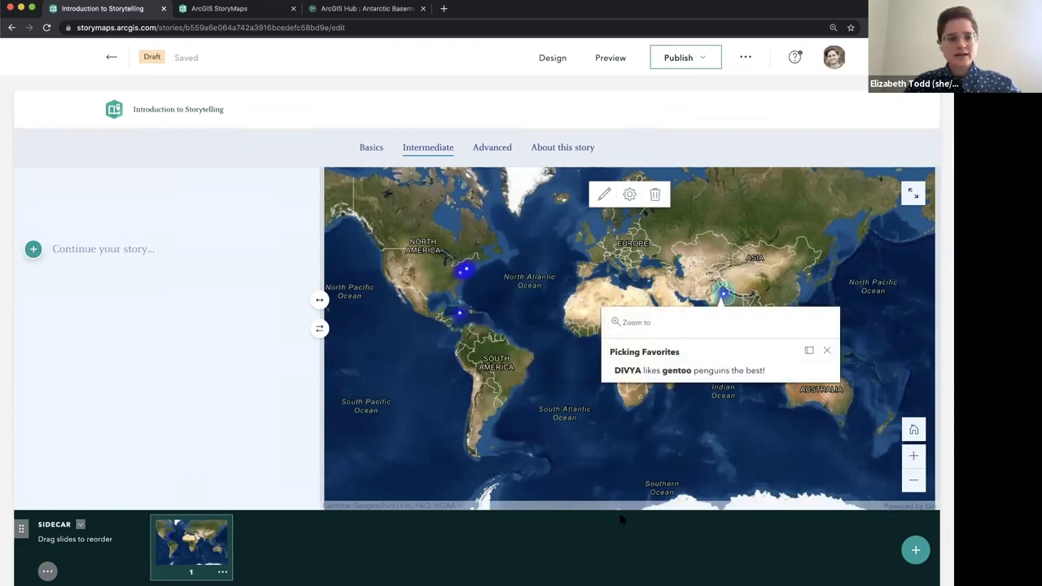
# Step: Duplicate the first sidecar slide and adjust the copy's map to a close view of the point west of Jamaica
pyautogui.click(222, 572)
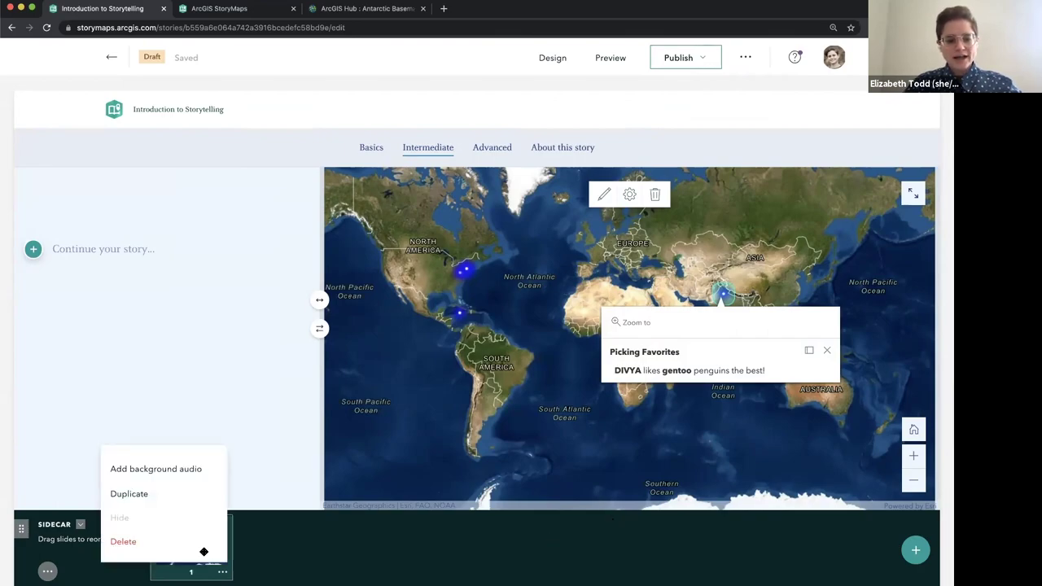
pyautogui.click(192, 494)
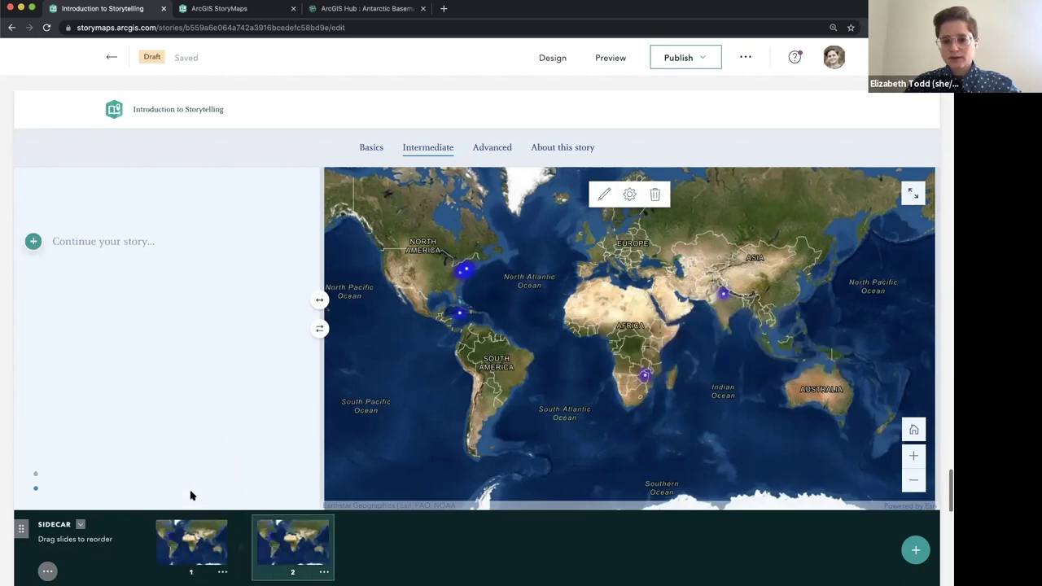
pyautogui.click(604, 193)
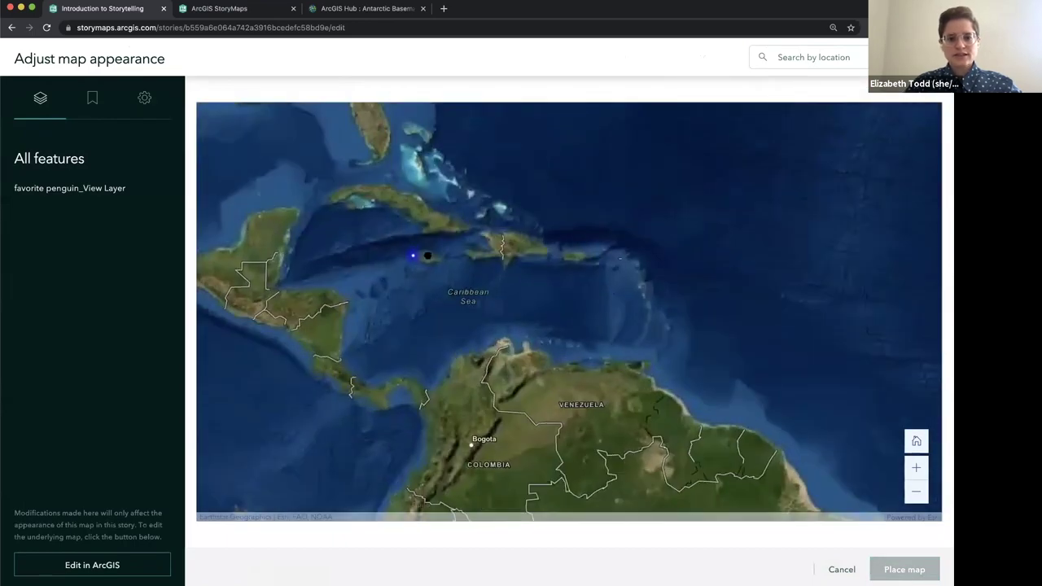
pyautogui.scroll(2, 515, 335)
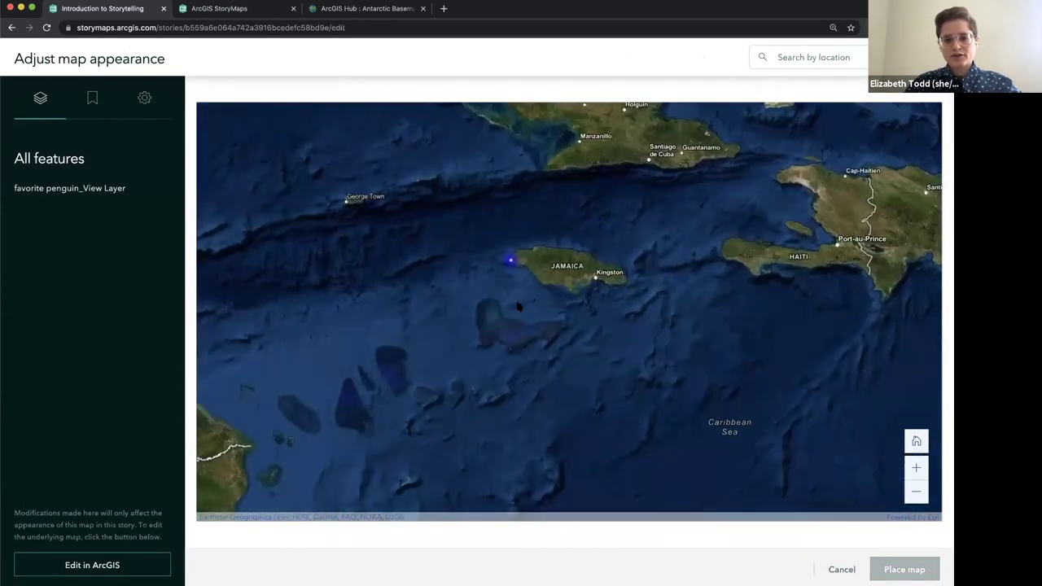
pyautogui.click(895, 568)
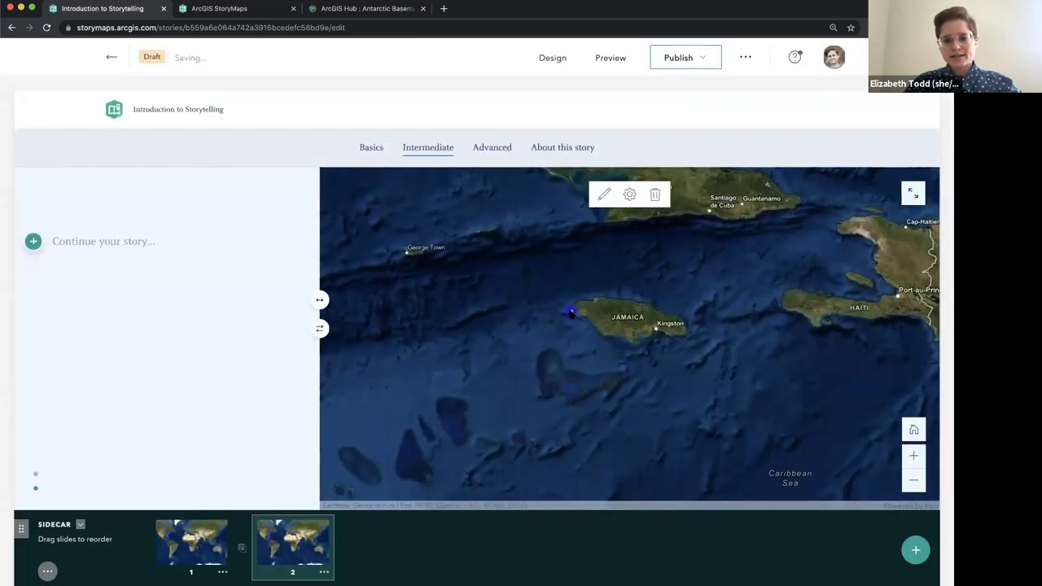
# Step: Move back and forth between the two sidecar slides to examine the map transition, and view the pop-up of the point west of Jamaica
pyautogui.click(571, 314)
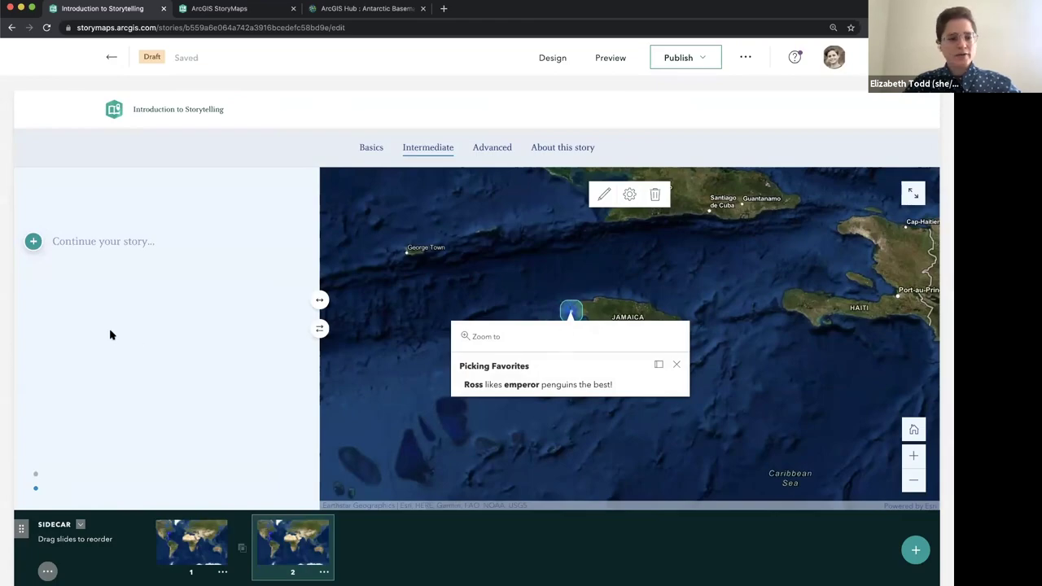
pyautogui.scroll(2, 111, 328)
pyautogui.scroll(3, 110, 328)
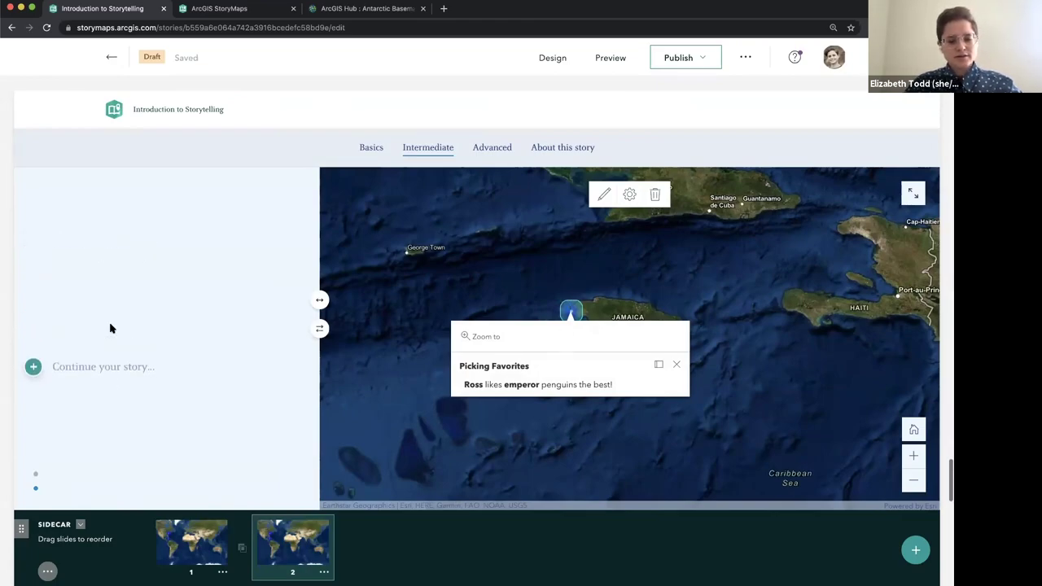
pyautogui.scroll(3, 110, 328)
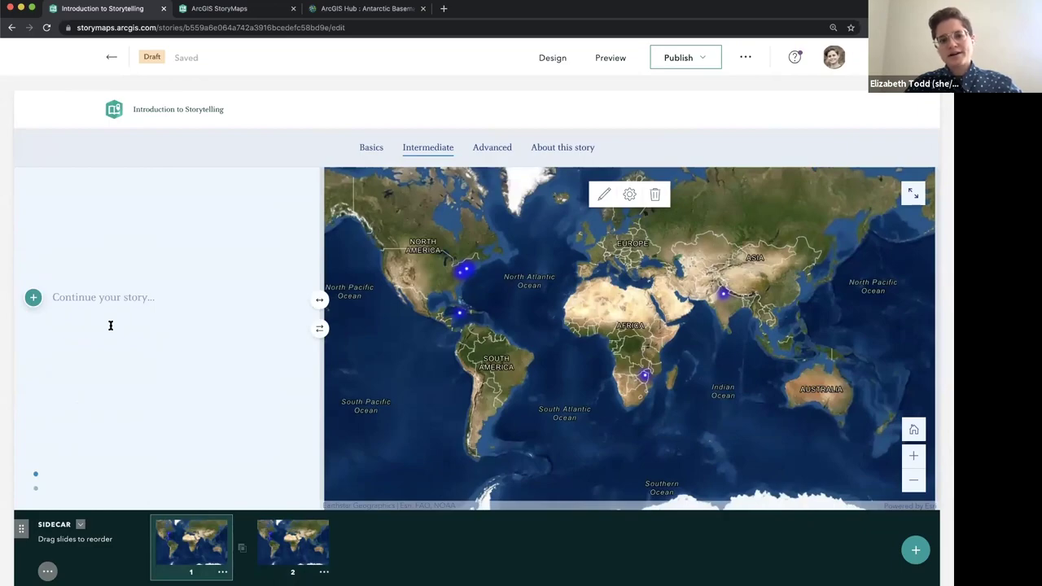
pyautogui.scroll(-1, 110, 325)
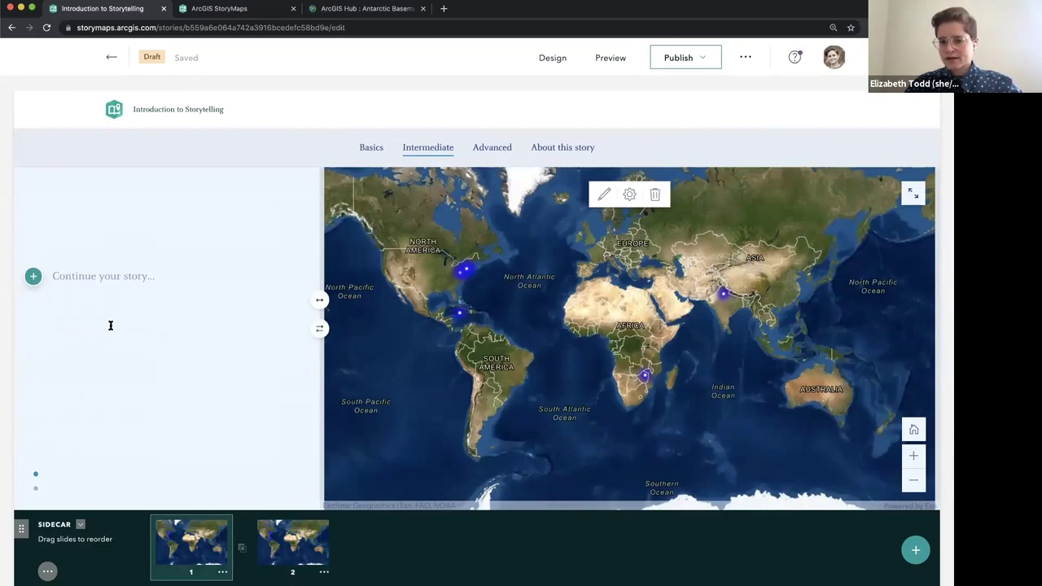
pyautogui.scroll(-1, 111, 325)
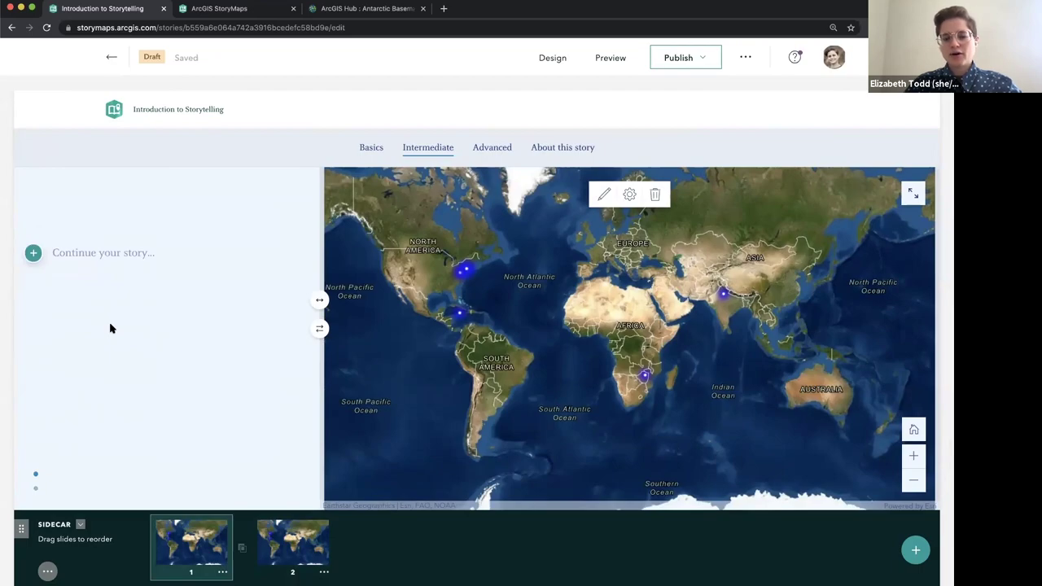
pyautogui.scroll(-1, 110, 328)
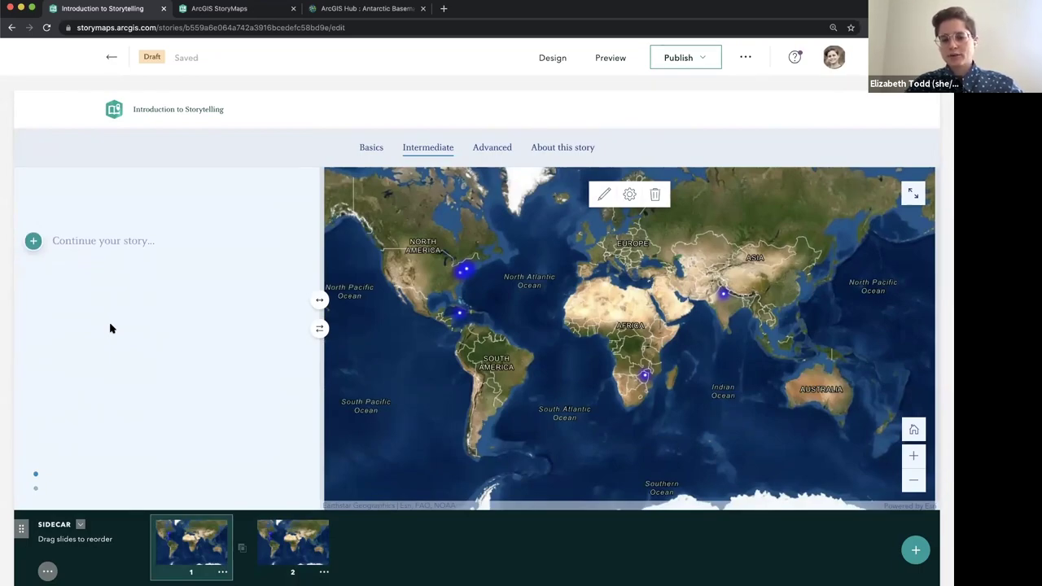
pyautogui.scroll(-1, 112, 328)
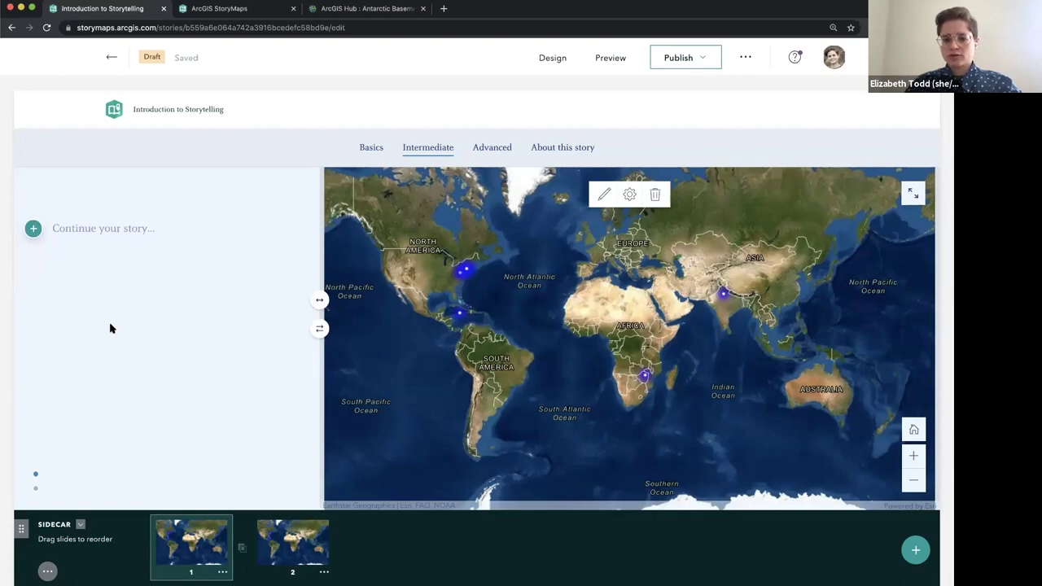
pyautogui.scroll(-3, 111, 328)
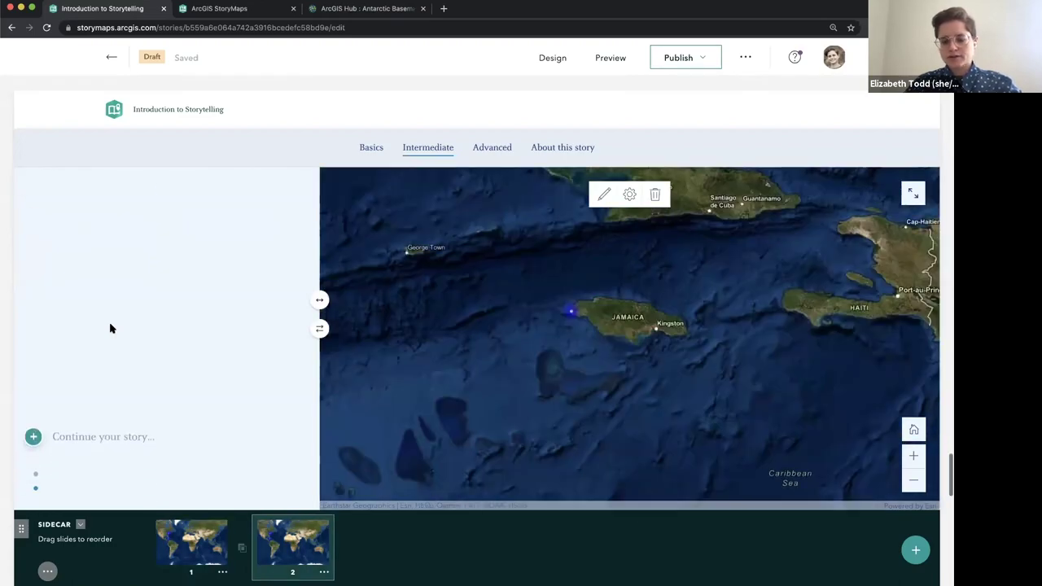
pyautogui.scroll(-1, 112, 328)
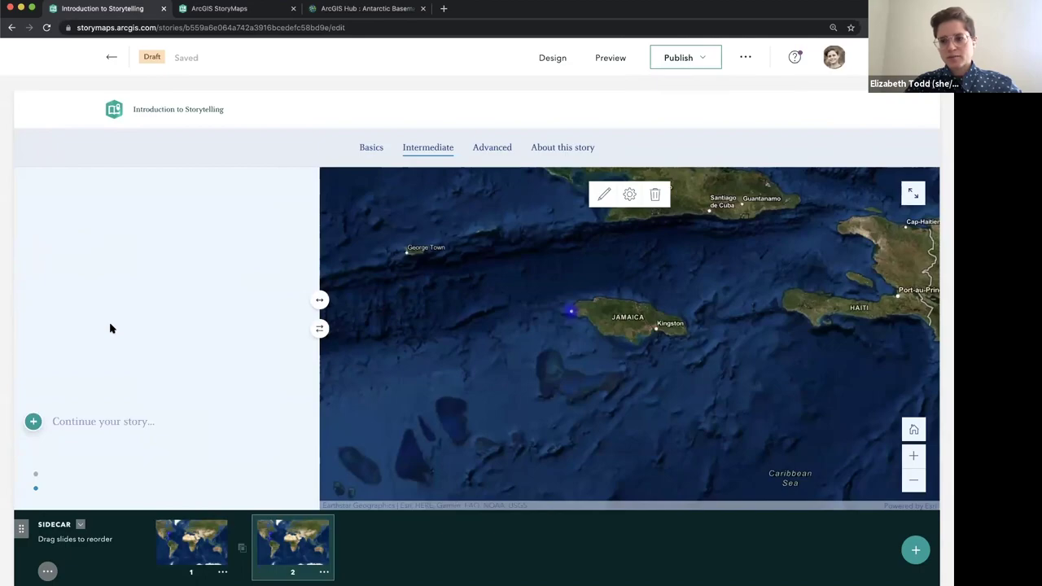
pyautogui.scroll(-3, 112, 328)
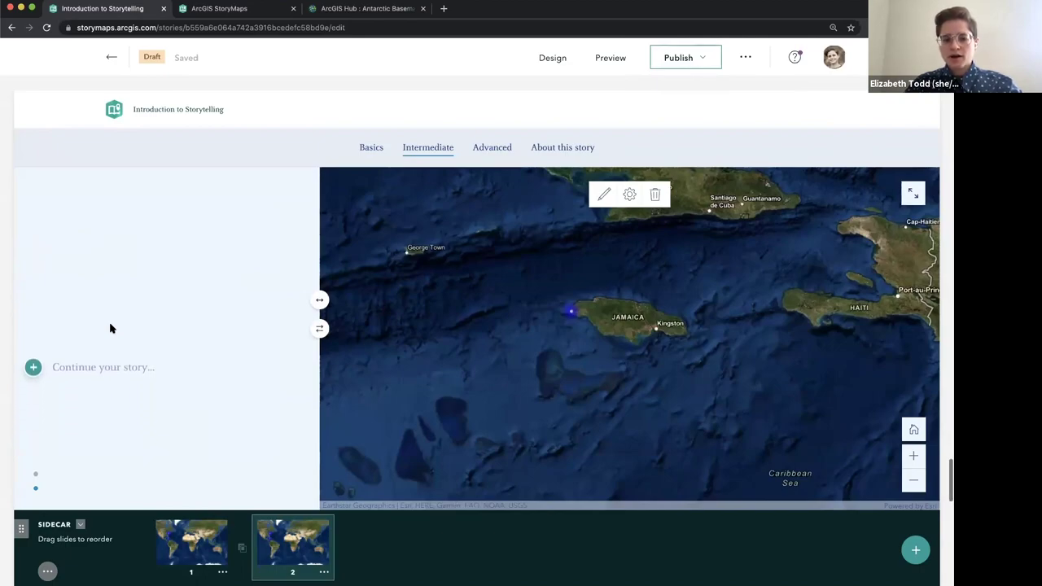
pyautogui.scroll(-3, 112, 328)
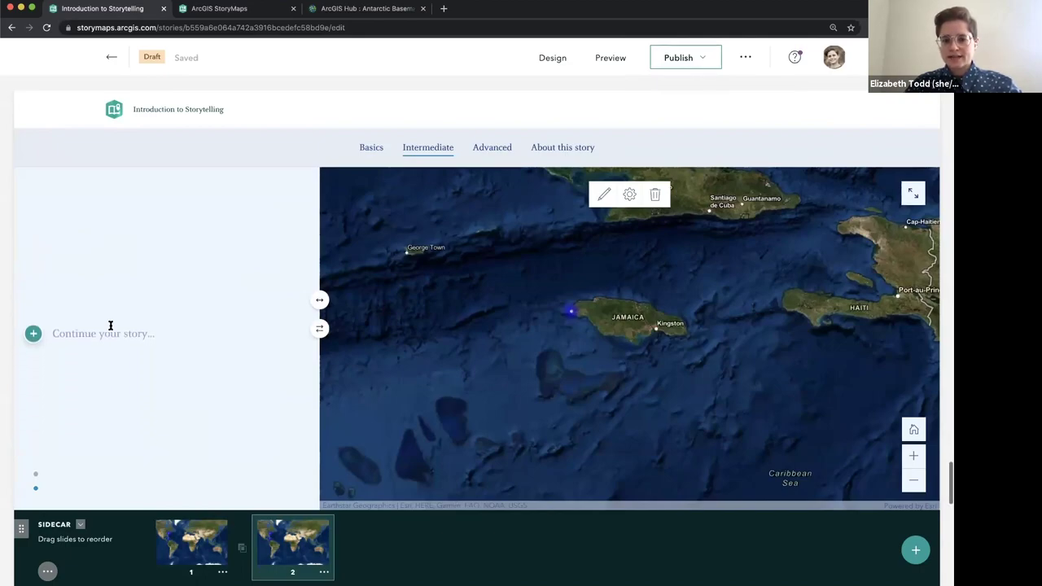
pyautogui.click(570, 313)
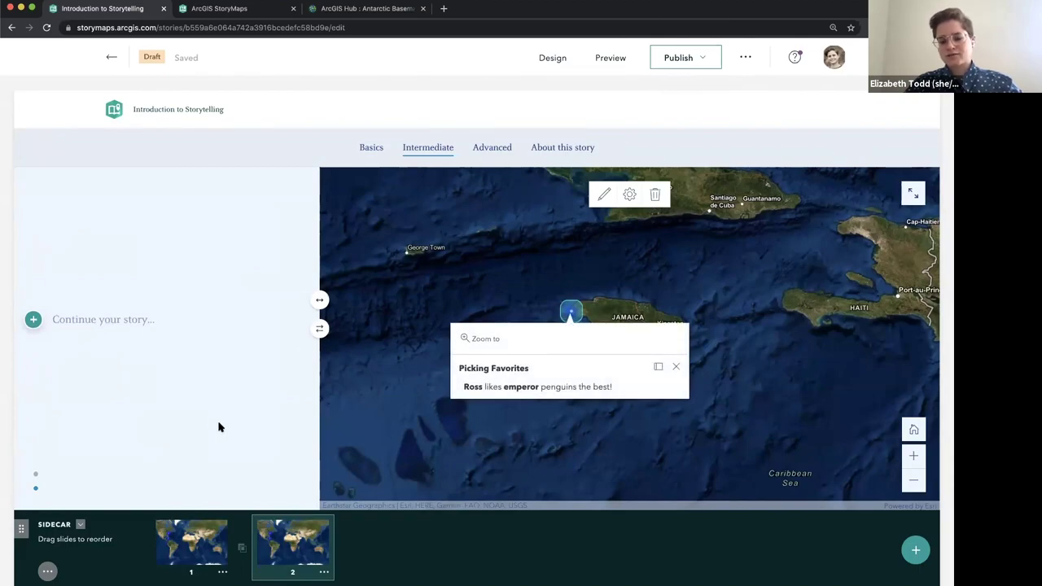
pyautogui.scroll(-2, 218, 427)
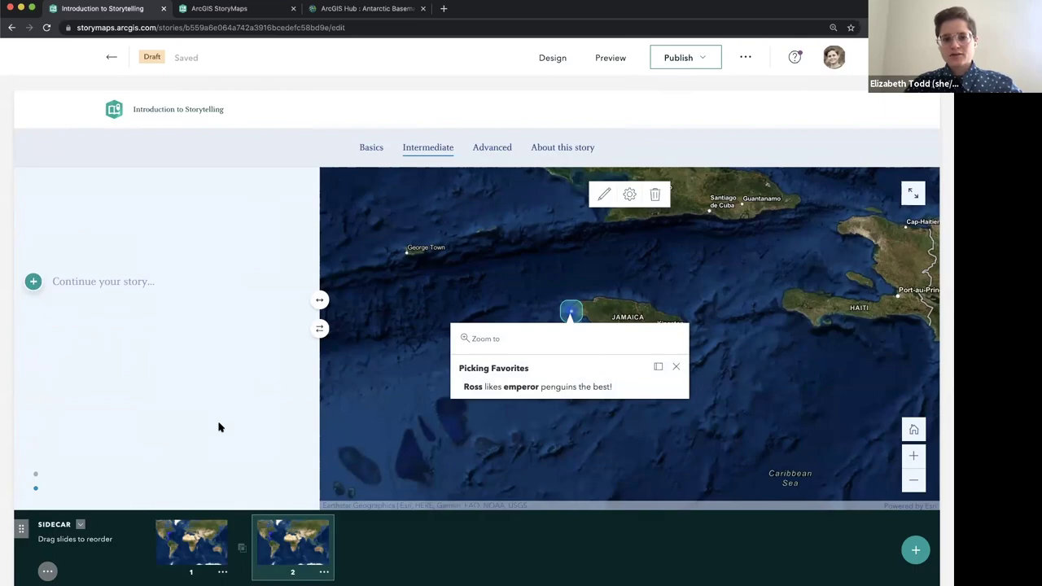
pyautogui.scroll(-1, 218, 427)
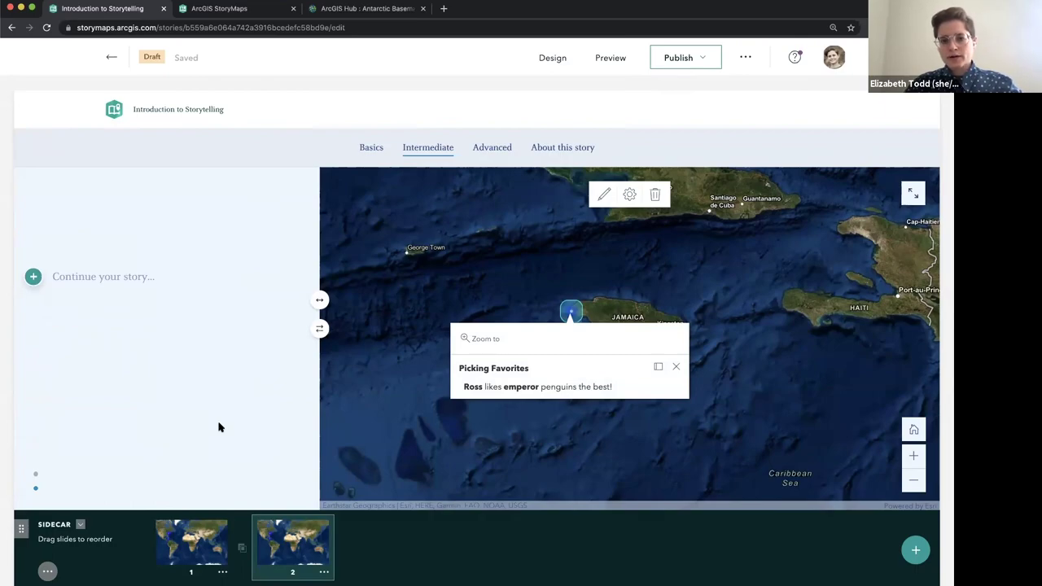
pyautogui.scroll(-1, 219, 427)
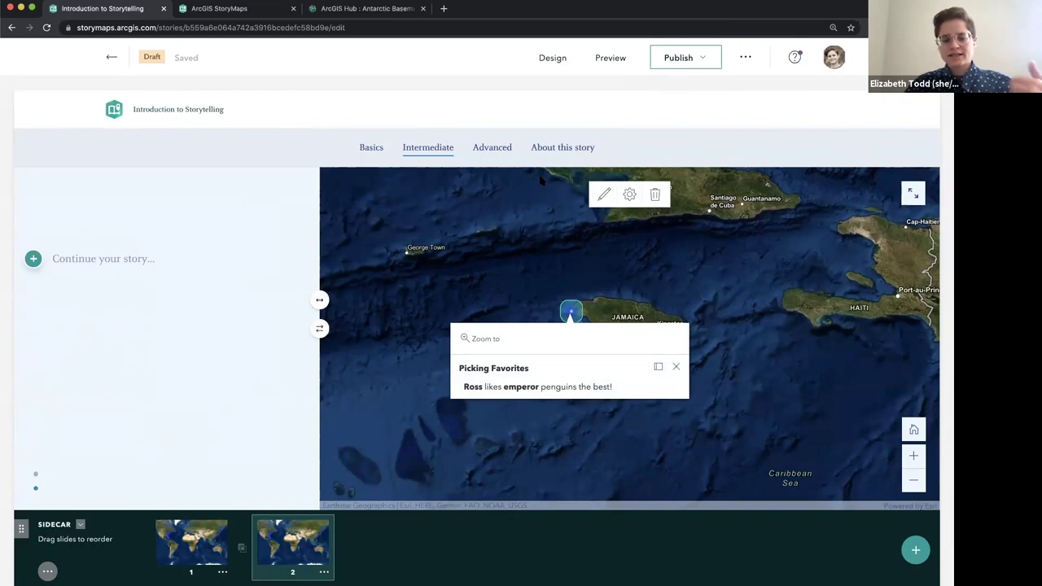
# Step: Enter a short "thanks" note with the contributor's first name as the credits description under About this story
pyautogui.click(557, 151)
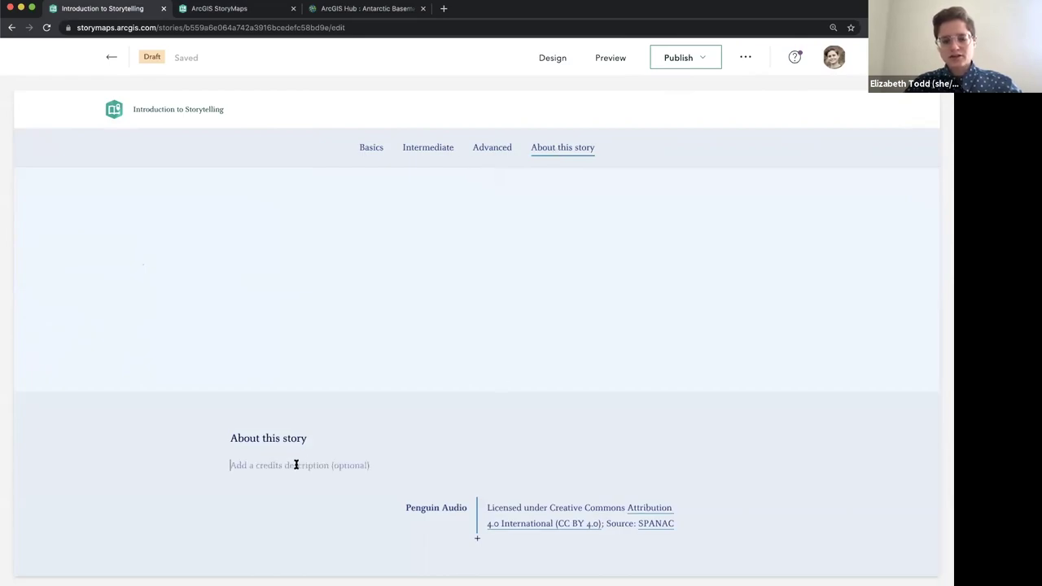
pyautogui.click(295, 465)
pyautogui.write('thank')
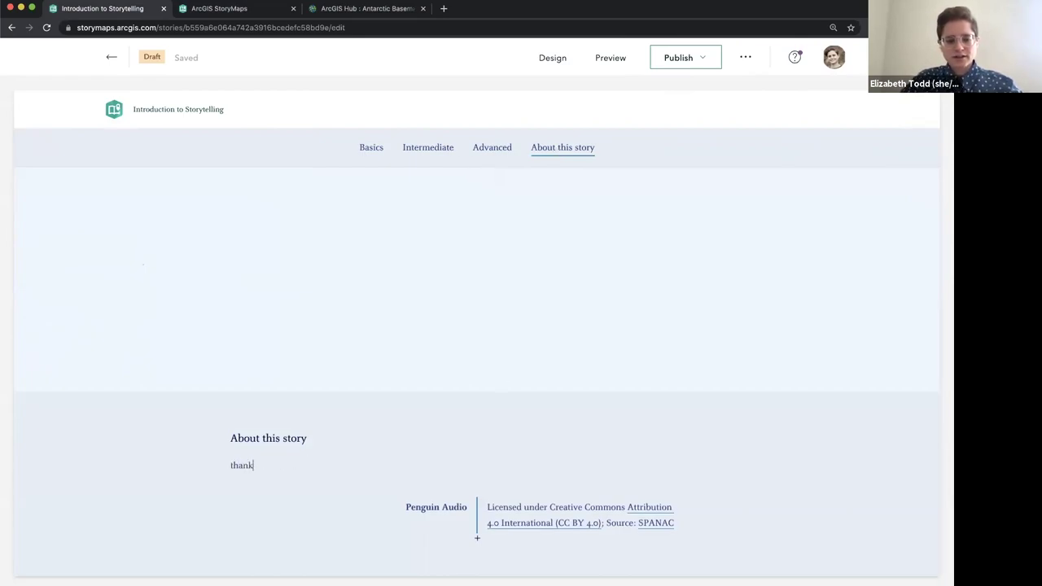
pyautogui.write(' ross')
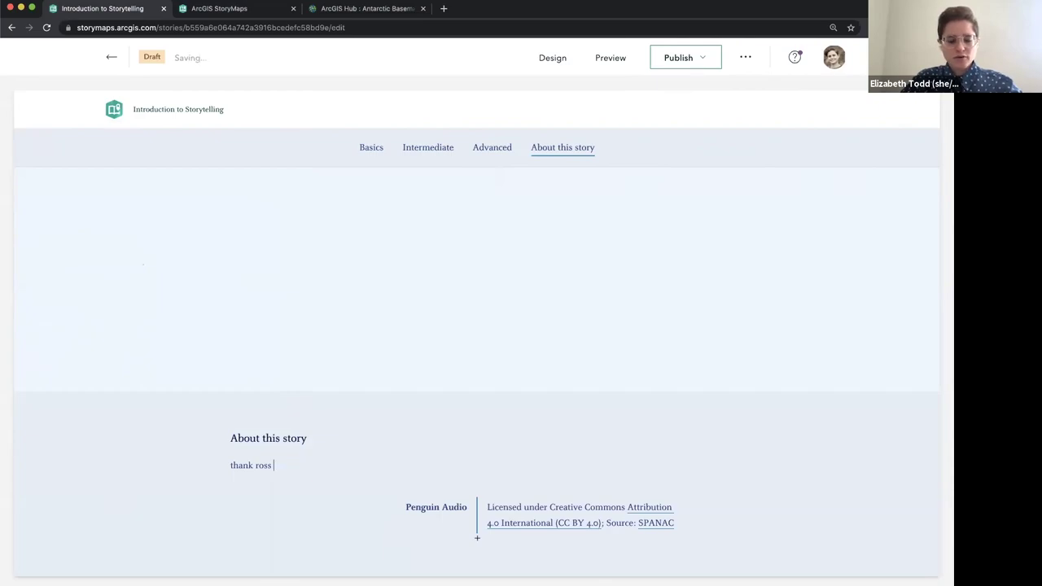
pyautogui.click(252, 465)
pyautogui.write('s')
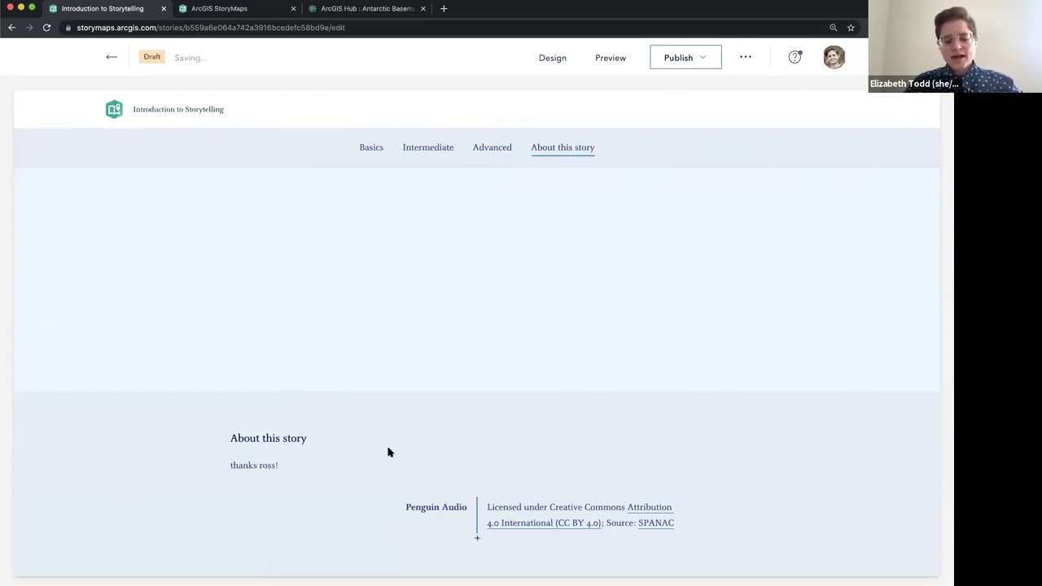